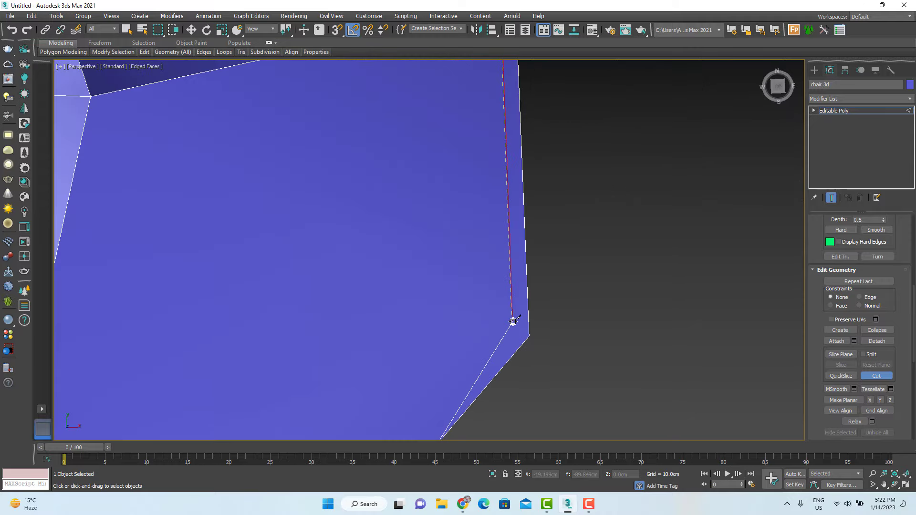
- Cut a new edge line just inside the outer border, around the chamfered corner and across the seat's front
{"action": "left_click", "coordinate": [513, 321]}
{"action": "scroll", "coordinate": [513, 321], "scroll_direction": "down", "scroll_amount": 4}
{"action": "scroll", "coordinate": [530, 350], "scroll_direction": "down", "scroll_amount": 5}
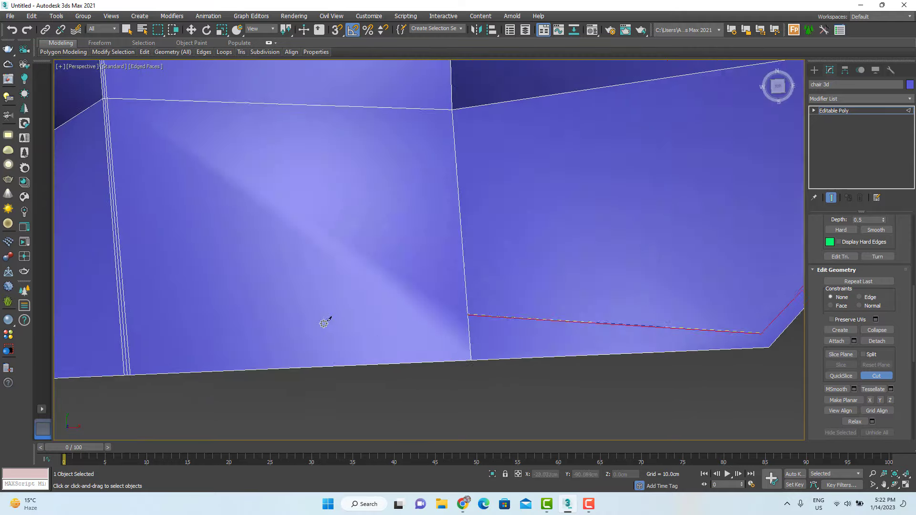
{"action": "scroll", "coordinate": [171, 352], "scroll_direction": "up", "scroll_amount": 4}
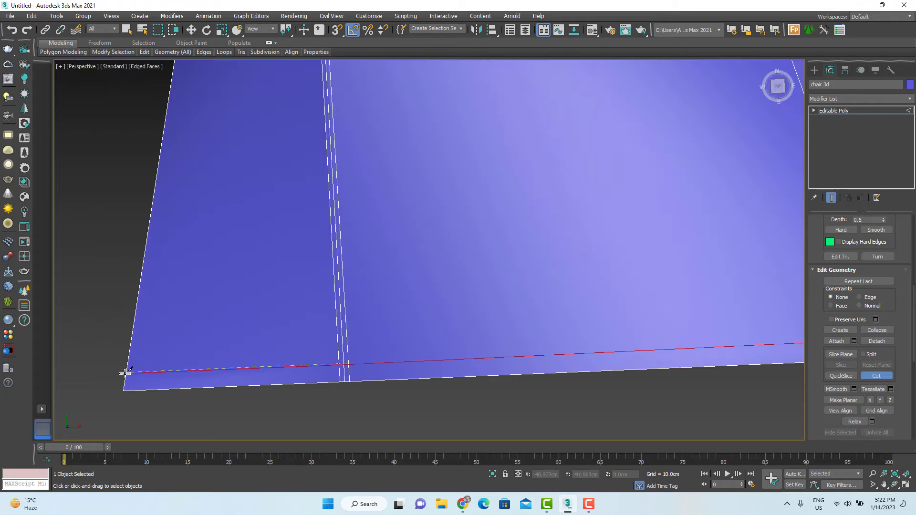
{"action": "right_click", "coordinate": [458, 246]}
- Select the inner and outer vertices at the lower end of the seat's chamfered front corner
{"action": "scroll", "coordinate": [458, 246], "scroll_direction": "down", "scroll_amount": 5}
{"action": "key", "text": "1"}
{"action": "scroll", "coordinate": [579, 252], "scroll_direction": "up", "scroll_amount": 5}
{"action": "left_click", "coordinate": [493, 306]}
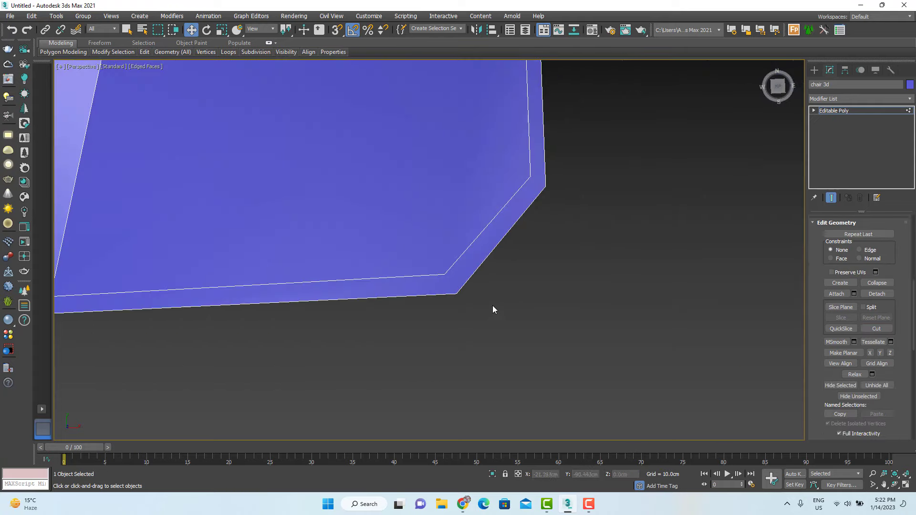
{"action": "key", "text": "F1"}
{"action": "left_click", "coordinate": [903, 4]}
{"action": "key", "text": "F3"}
{"action": "key", "text": "F3"}
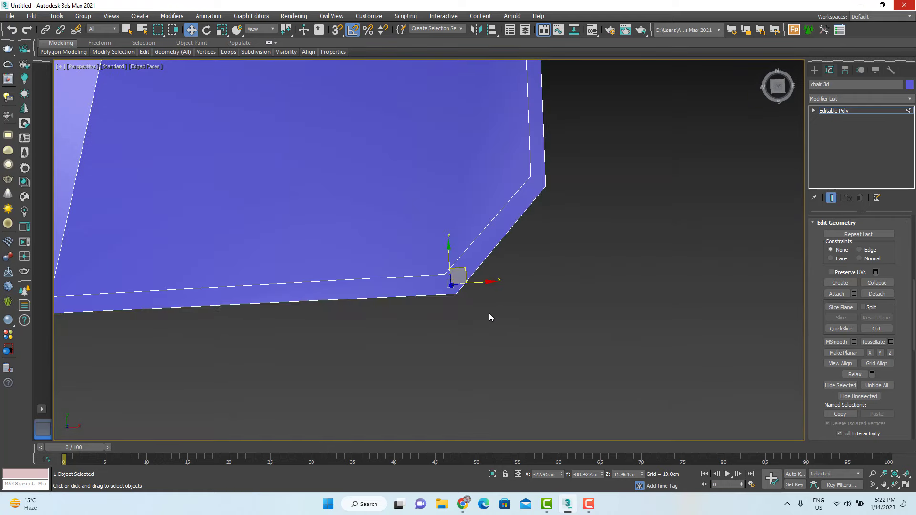
- Reselect the chair mesh, return to its modifier settings and turn off Show End Result
{"action": "scroll", "coordinate": [496, 306], "scroll_direction": "down", "scroll_amount": 5}
{"action": "left_click", "coordinate": [501, 310]}
{"action": "left_click", "coordinate": [814, 70]}
{"action": "left_click", "coordinate": [683, 205]}
{"action": "left_click", "coordinate": [472, 238]}
{"action": "left_click", "coordinate": [829, 70]}
{"action": "left_click", "coordinate": [831, 198]}
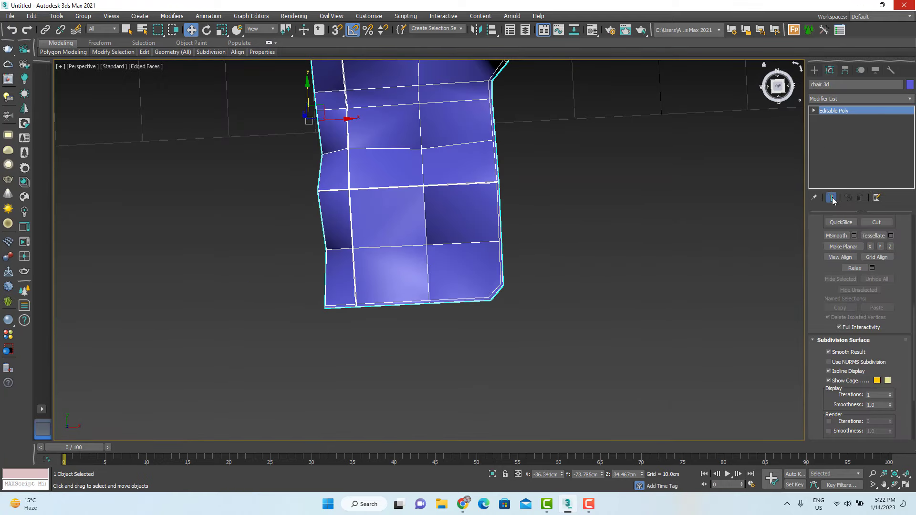
- Connect the inner and outer vertices at both ends of the seat's chamfered front corner
{"action": "key", "text": "1"}
{"action": "scroll", "coordinate": [500, 315], "scroll_direction": "up", "scroll_amount": 5}
{"action": "right_click", "coordinate": [557, 281]}
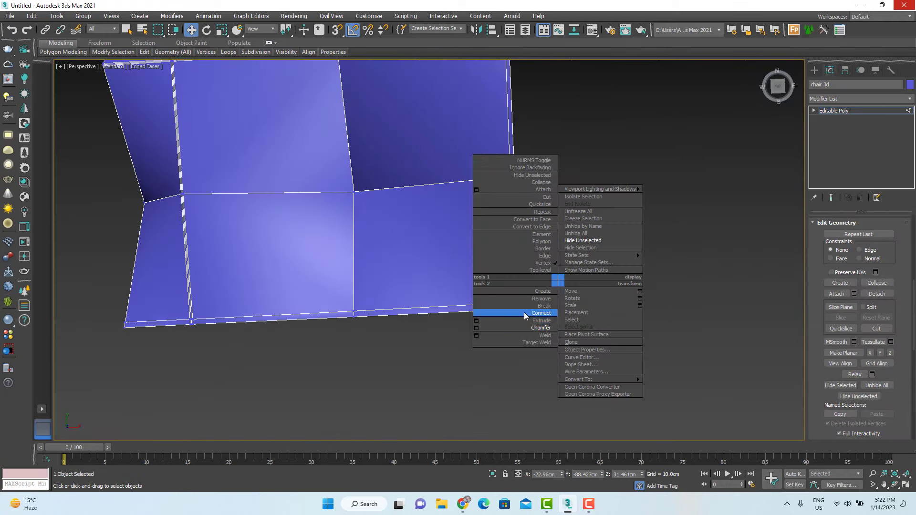
{"action": "left_click", "coordinate": [524, 313]}
{"action": "left_click", "coordinate": [513, 270]}
{"action": "right_click", "coordinate": [632, 248]}
{"action": "left_click", "coordinate": [599, 281]}
- Connect the inner and outer vertex pairs at both ends of the backrest's chamfered top corner and leave vertex editing
{"action": "scroll", "coordinate": [509, 263], "scroll_direction": "down", "scroll_amount": 5}
{"action": "middle_click_drag", "start_coordinate": [509, 264], "coordinate": [467, 124], "text": "alt"}
{"action": "scroll", "coordinate": [458, 101], "scroll_direction": "up", "scroll_amount": 8}
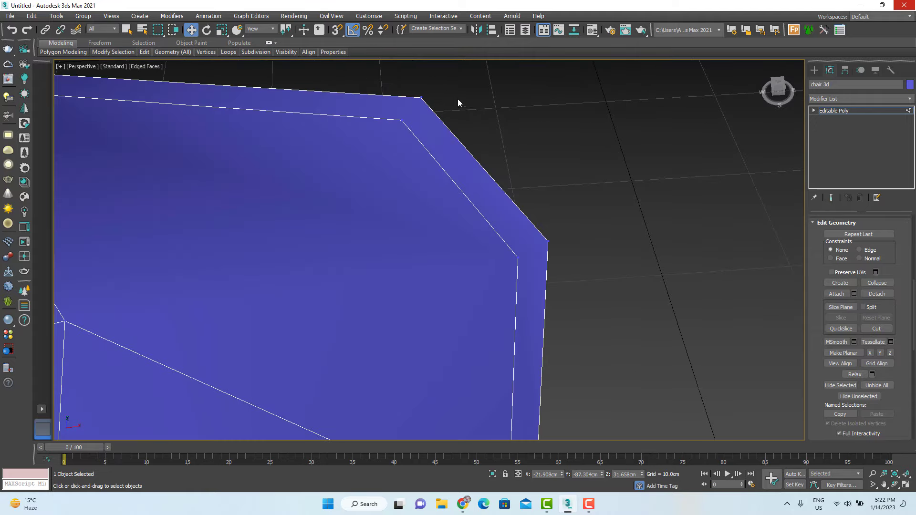
{"action": "left_click_drag", "start_coordinate": [453, 85], "coordinate": [381, 136]}
{"action": "right_click", "coordinate": [571, 142]}
{"action": "left_click", "coordinate": [556, 175]}
{"action": "left_click_drag", "start_coordinate": [567, 219], "coordinate": [496, 277]}
{"action": "right_click", "coordinate": [630, 267]}
{"action": "left_click", "coordinate": [614, 301]}
{"action": "key", "text": "1"}
{"action": "scroll", "coordinate": [421, 171], "scroll_direction": "down", "scroll_amount": 8}
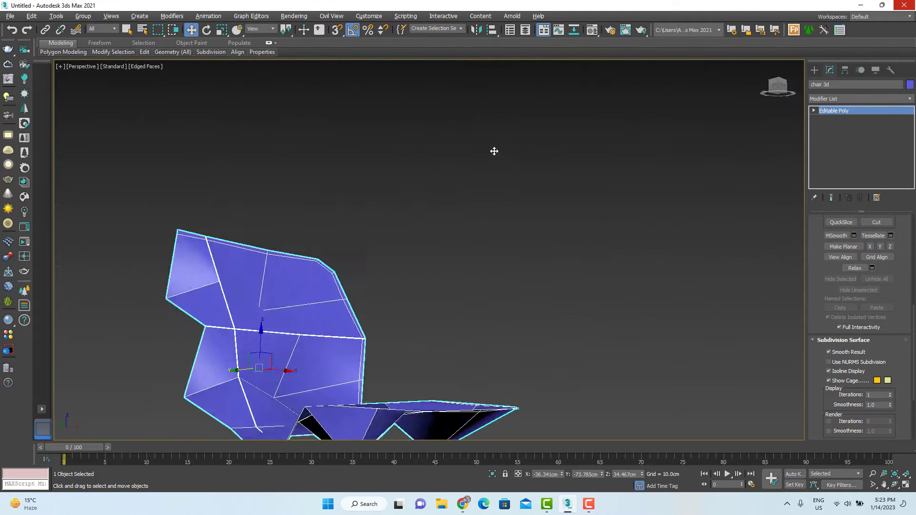
- Add a Symmetry modifier to the half chair and mirror it across the Z axis
{"action": "middle_click_drag", "start_coordinate": [494, 151], "coordinate": [563, 157], "text": "alt"}
{"action": "left_click", "coordinate": [845, 99]}
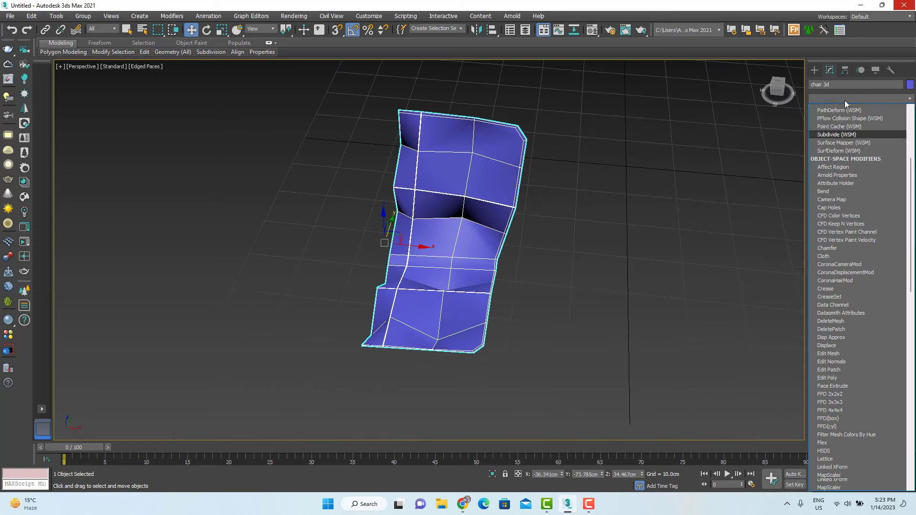
{"action": "type", "text": "sl"}
{"action": "left_click", "coordinate": [830, 279]}
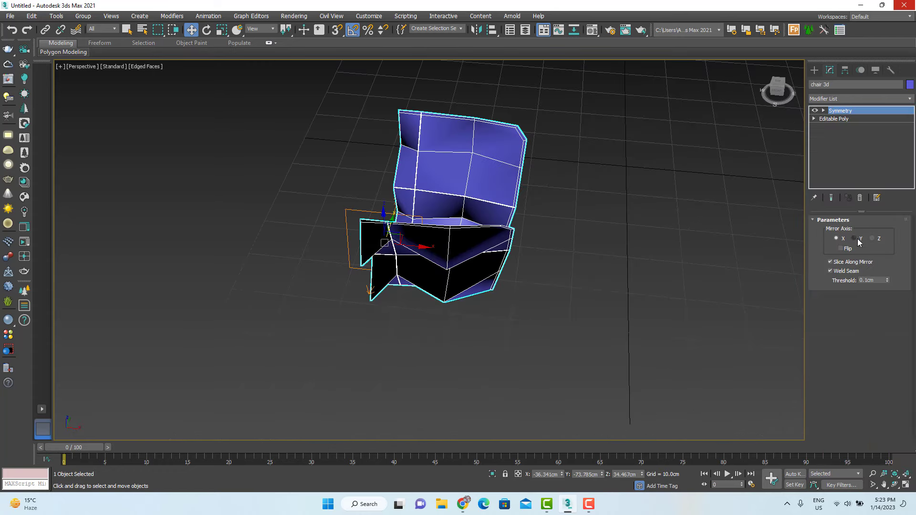
{"action": "left_click", "coordinate": [873, 238]}
- Nudge the symmetry mirror plane slightly along X and turn off Weld Seam
{"action": "key", "text": "1"}
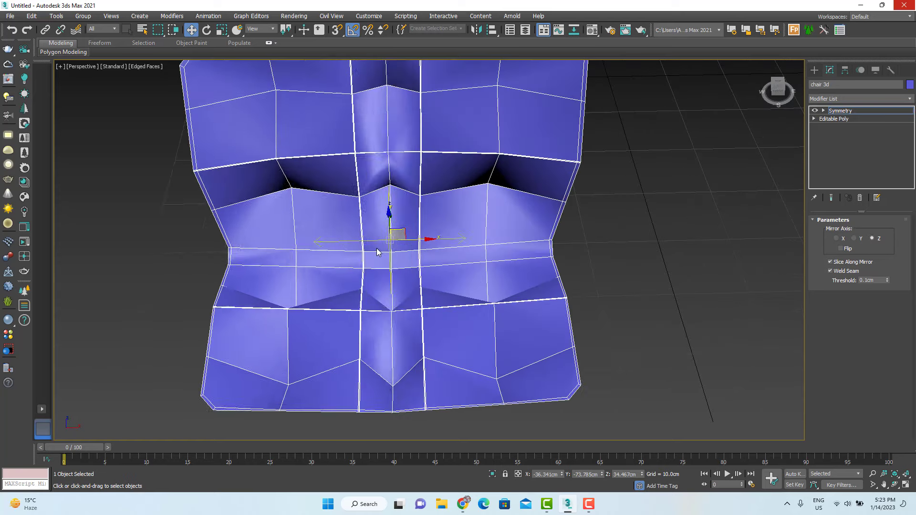
{"action": "mouse_move", "coordinate": [424, 244]}
{"action": "left_mouse_down"}
{"action": "mouse_move", "coordinate": [394, 244]}
{"action": "mouse_move", "coordinate": [423, 245]}
{"action": "left_mouse_up"}
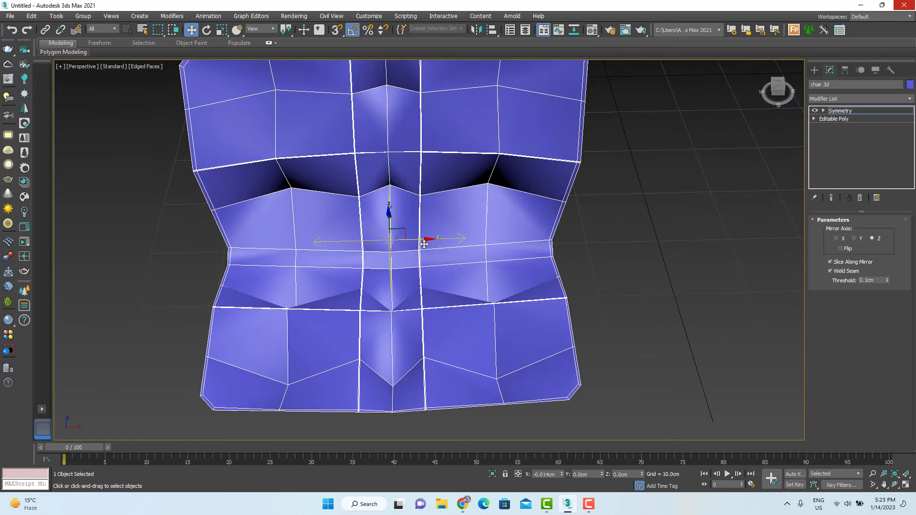
{"action": "scroll", "coordinate": [389, 153], "scroll_direction": "up", "scroll_amount": 5}
{"action": "left_click", "coordinate": [844, 272]}
{"action": "scroll", "coordinate": [443, 153], "scroll_direction": "down", "scroll_amount": 5}
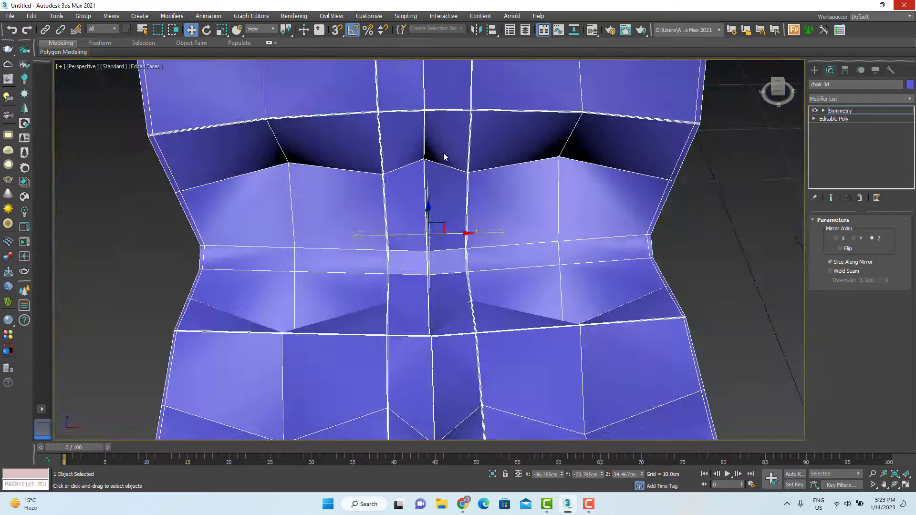
{"action": "scroll", "coordinate": [413, 265], "scroll_direction": "up", "scroll_amount": 6}
{"action": "scroll", "coordinate": [369, 256], "scroll_direction": "down", "scroll_amount": 6}
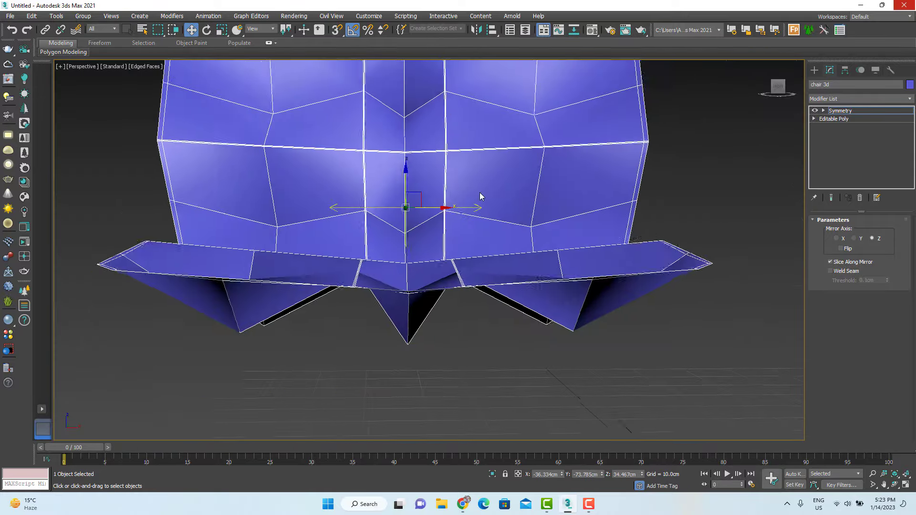
- Convert the mirrored chair to an Editable Poly
{"action": "middle_click_drag", "start_coordinate": [480, 196], "coordinate": [470, 179], "text": "alt"}
{"action": "right_click", "coordinate": [470, 180]}
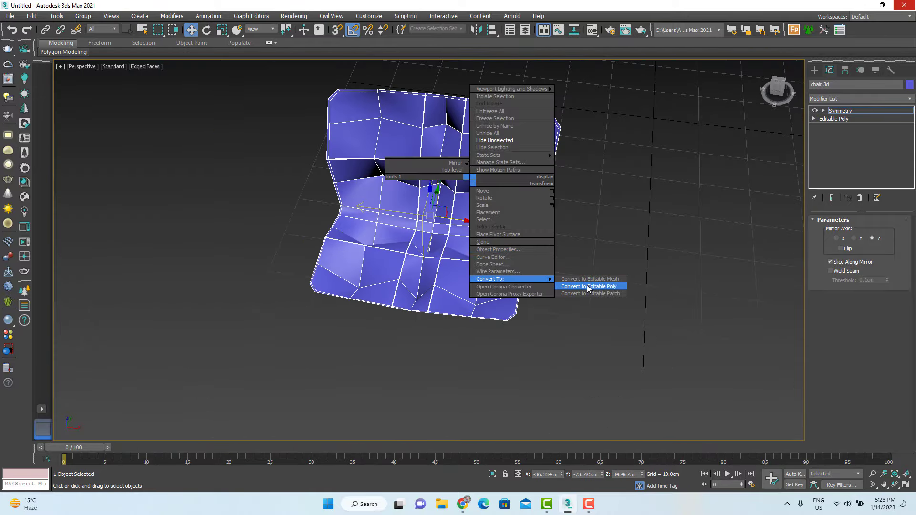
{"action": "left_click", "coordinate": [589, 286]}
- In the front view, spread the vertex columns beside the centre outward and pull the outer columns inward on both sides
{"action": "key", "text": "f"}
{"action": "key", "text": "z"}
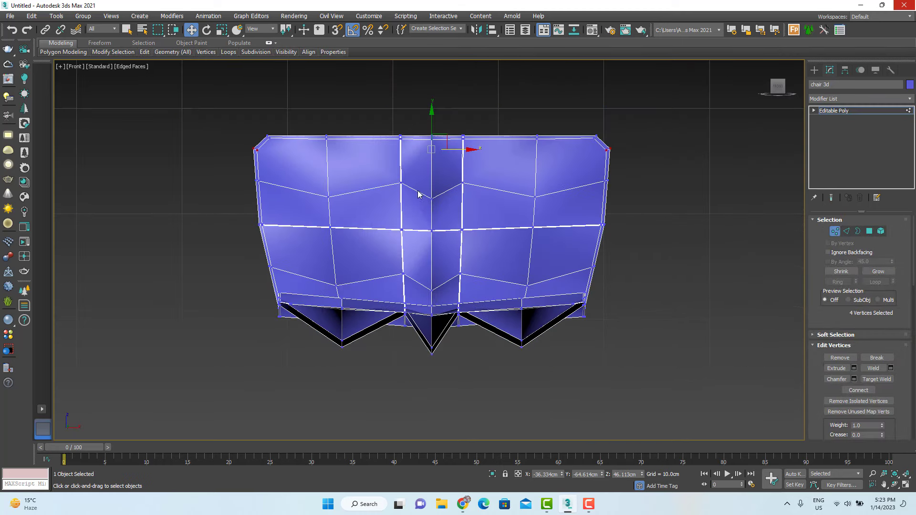
{"action": "left_click_drag", "start_coordinate": [372, 285], "coordinate": [349, 269]}
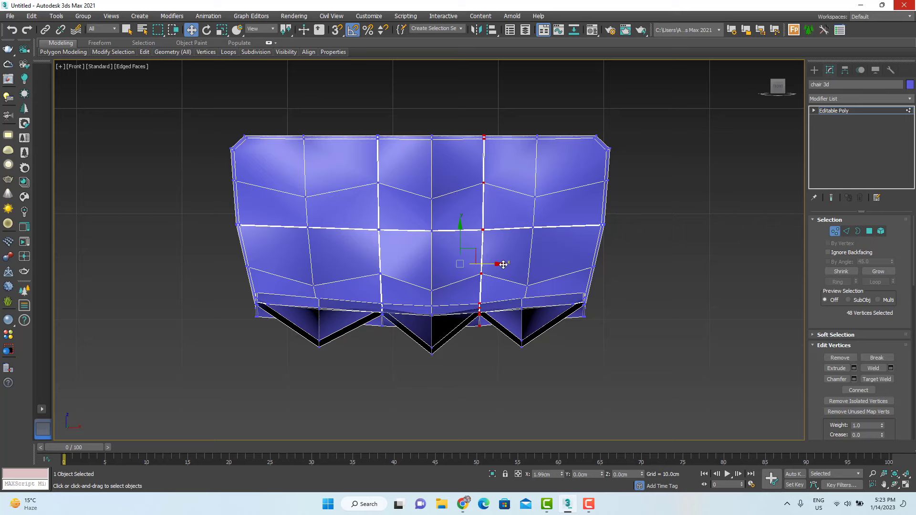
{"action": "left_click_drag", "start_coordinate": [305, 261], "coordinate": [309, 262]}
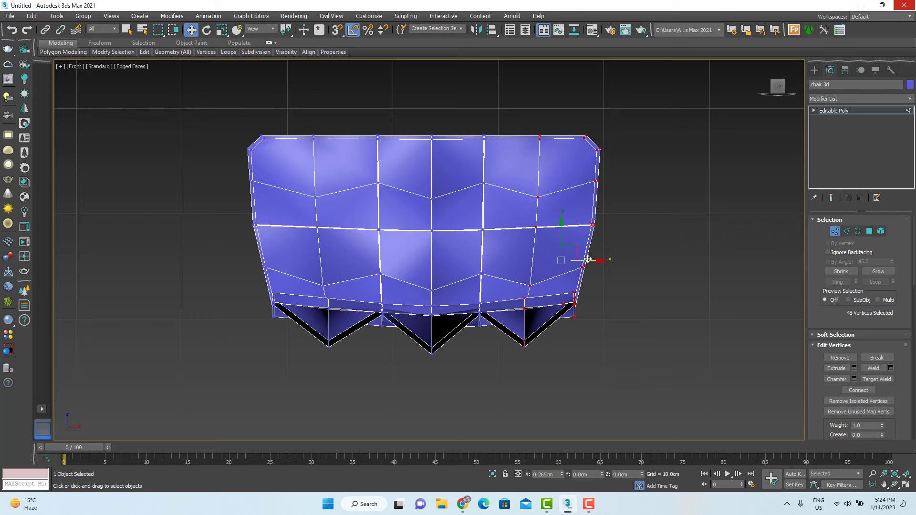
{"action": "key", "text": "1"}
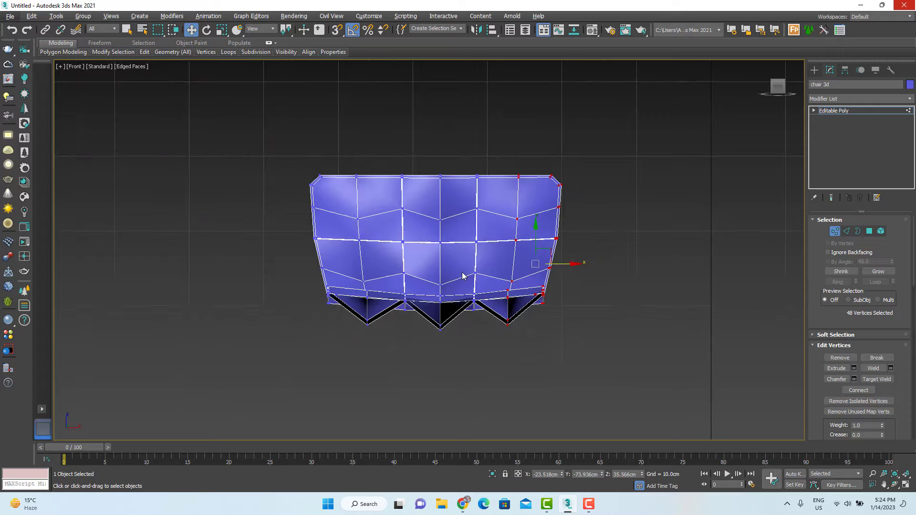
- In the perspective view, scale the vertices on both sides of the chair slightly along X and leave vertex editing
{"action": "middle_click_drag", "start_coordinate": [467, 274], "coordinate": [479, 305], "text": "alt"}
{"action": "key", "text": "p"}
{"action": "key", "text": "z"}
{"action": "scroll", "coordinate": [587, 229], "scroll_direction": "down", "scroll_amount": 3}
{"action": "key", "text": "r"}
{"action": "key", "text": "1"}
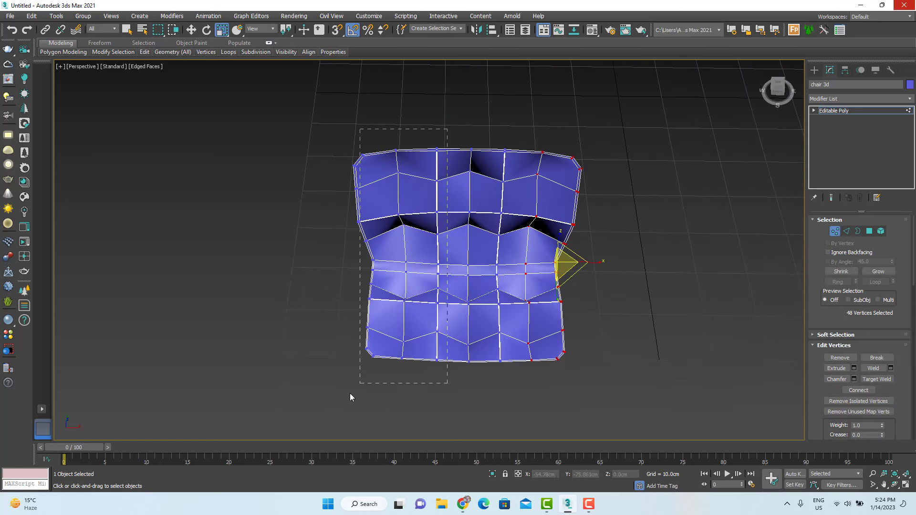
{"action": "middle_click_drag", "start_coordinate": [632, 158], "coordinate": [562, 155]}
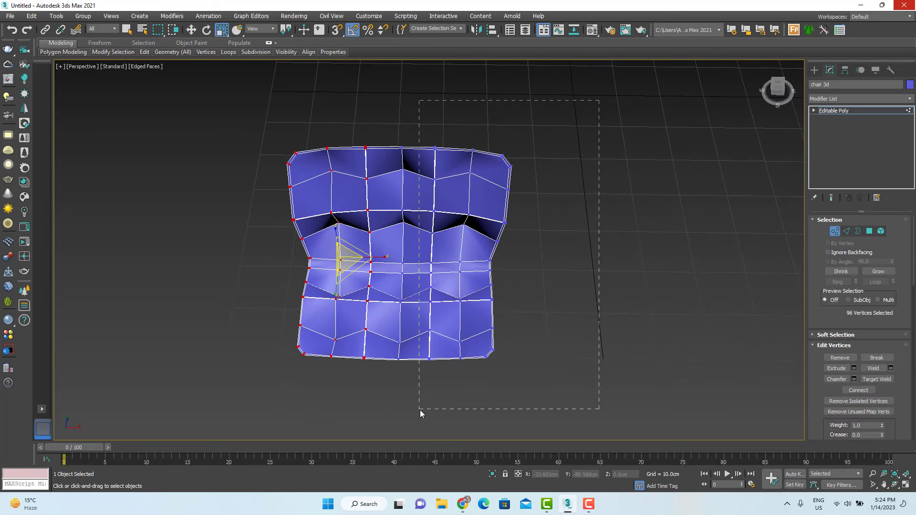
{"action": "left_click_drag", "start_coordinate": [559, 254], "coordinate": [557, 257]}
{"action": "middle_click_drag", "start_coordinate": [393, 279], "coordinate": [457, 260], "text": "alt"}
{"action": "key", "text": "1"}
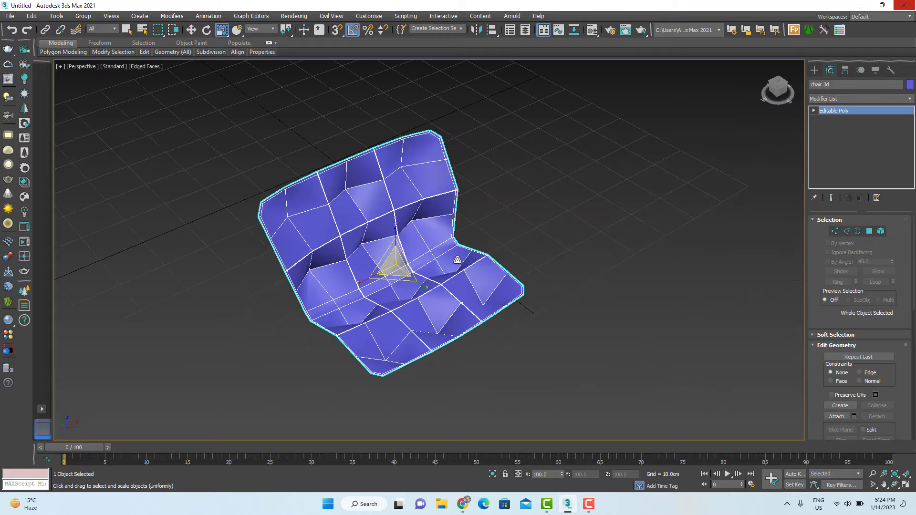
- Scale the whole chair to about 124% in X, 112% in Y and 86% in Z
{"action": "scroll", "coordinate": [503, 274], "scroll_direction": "up", "scroll_amount": 3}
{"action": "left_click_drag", "start_coordinate": [345, 261], "coordinate": [319, 273]}
{"action": "middle_click_drag", "start_coordinate": [365, 276], "coordinate": [440, 308], "text": "alt"}
{"action": "left_click_drag", "start_coordinate": [328, 281], "coordinate": [322, 285]}
{"action": "scroll", "coordinate": [351, 305], "scroll_direction": "down", "scroll_amount": 5}
{"action": "middle_click_drag", "start_coordinate": [355, 315], "coordinate": [431, 384], "text": "alt"}
{"action": "scroll", "coordinate": [377, 363], "scroll_direction": "up", "scroll_amount": 4}
{"action": "scroll", "coordinate": [431, 384], "scroll_direction": "down", "scroll_amount": 6}
- In the top view, move the seat's front-edge vertices about 1.6 cm forward along Y, and return to perspective
{"action": "key", "text": "t"}
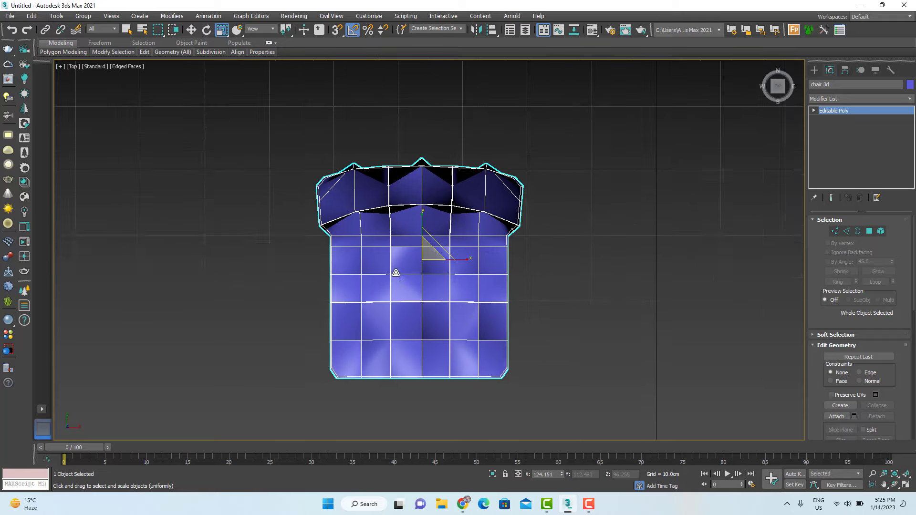
{"action": "scroll", "coordinate": [372, 327], "scroll_direction": "up", "scroll_amount": 2}
{"action": "key", "text": "1"}
{"action": "left_click_drag", "start_coordinate": [610, 419], "coordinate": [217, 382]}
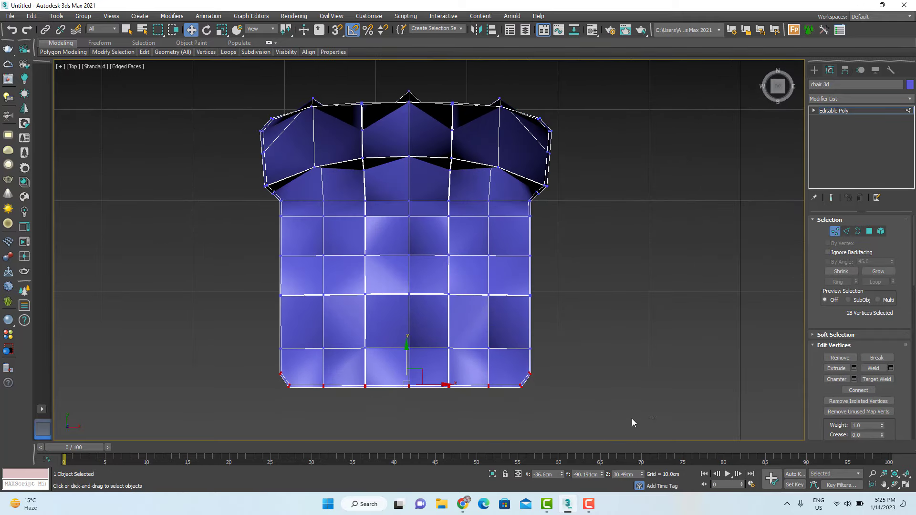
{"action": "key", "text": "1"}
{"action": "middle_click_drag", "start_coordinate": [403, 334], "coordinate": [474, 363], "text": "alt"}
{"action": "key", "text": "p"}
{"action": "key", "text": "1"}
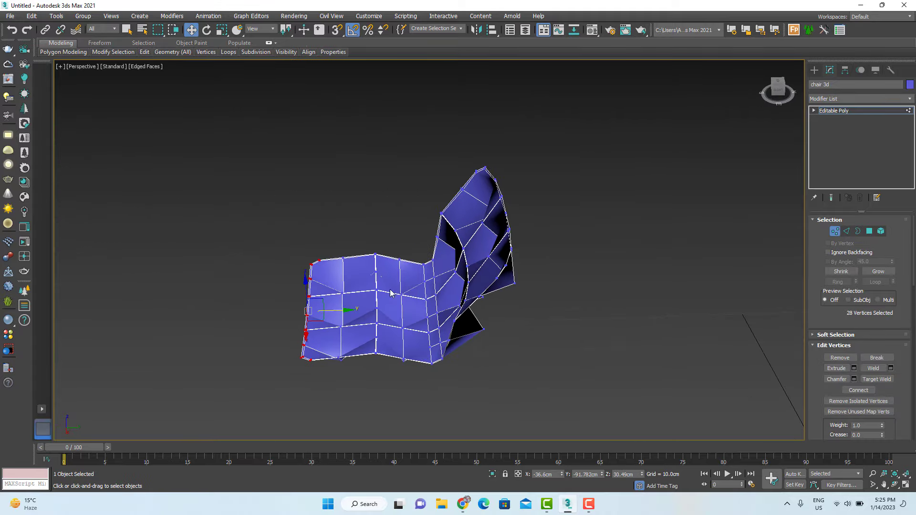
{"action": "key", "text": "1"}
- Try a TurboSmooth modifier on the chair and check the centre seam up close
{"action": "middle_click_drag", "start_coordinate": [377, 309], "coordinate": [448, 282], "text": "alt"}
{"action": "left_click", "coordinate": [836, 99]}
{"action": "key", "text": "t"}
{"action": "left_click", "coordinate": [844, 305]}
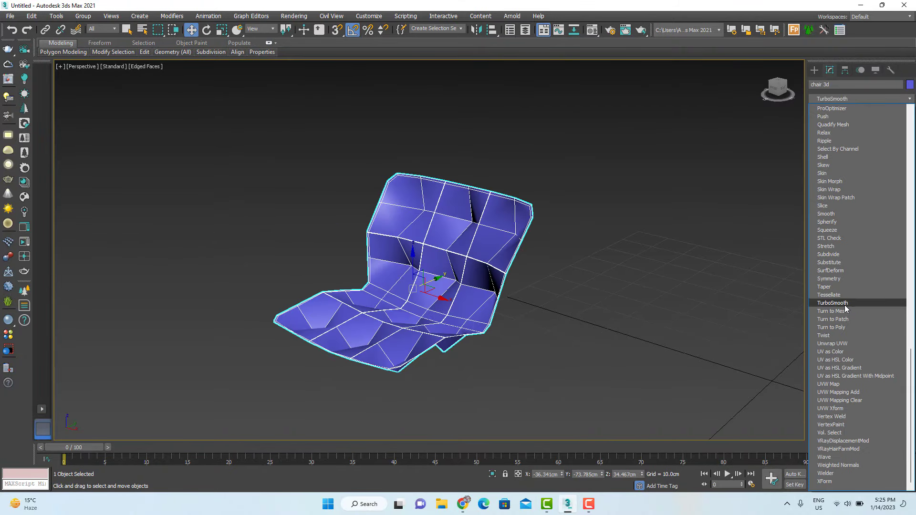
{"action": "middle_click_drag", "start_coordinate": [334, 291], "coordinate": [426, 291], "text": "alt"}
{"action": "scroll", "coordinate": [394, 300], "scroll_direction": "up", "scroll_amount": 4}
{"action": "scroll", "coordinate": [429, 264], "scroll_direction": "up", "scroll_amount": 3}
{"action": "scroll", "coordinate": [426, 291], "scroll_direction": "up", "scroll_amount": 3}
{"action": "scroll", "coordinate": [548, 289], "scroll_direction": "down", "scroll_amount": 4}
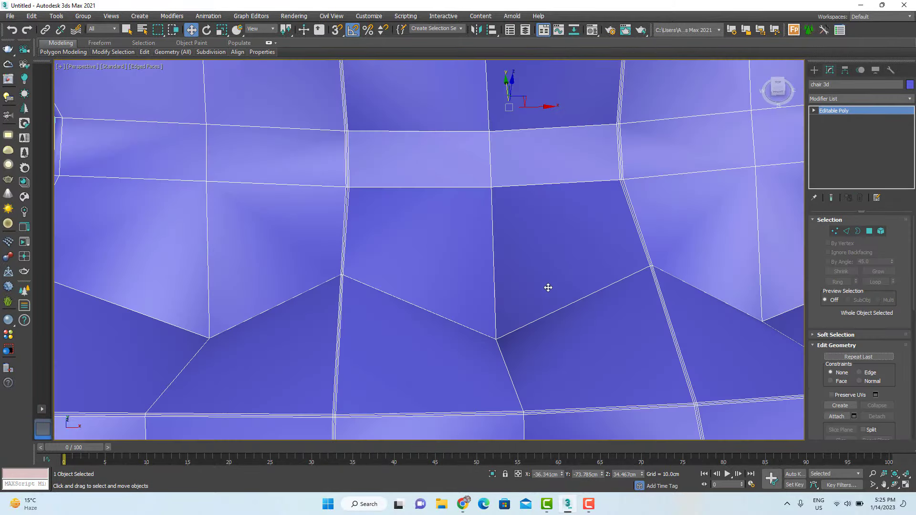
- Select the chair's halves at Element level to check whether they are joined along the centre seam
{"action": "key", "text": "5"}
{"action": "left_click", "coordinate": [547, 288]}
{"action": "scroll", "coordinate": [387, 237], "scroll_direction": "down", "scroll_amount": 5}
{"action": "key", "text": "F1"}
{"action": "left_click", "coordinate": [904, 4]}
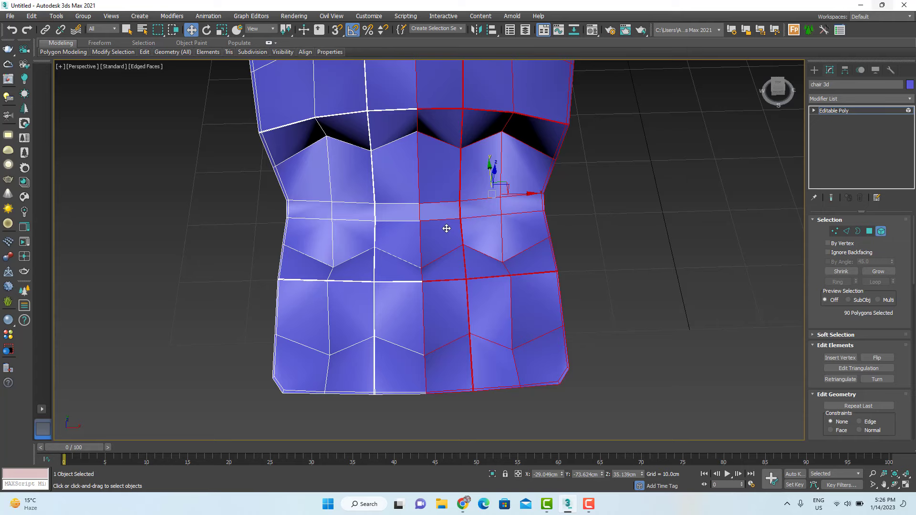
{"action": "key", "text": "F2"}
{"action": "left_click", "coordinate": [382, 301]}
- Weld the overlapping centre-seam vertices at the seat's front edge
{"action": "key", "text": "1"}
{"action": "scroll", "coordinate": [428, 400], "scroll_direction": "up", "scroll_amount": 6}
{"action": "scroll", "coordinate": [393, 357], "scroll_direction": "down", "scroll_amount": 3}
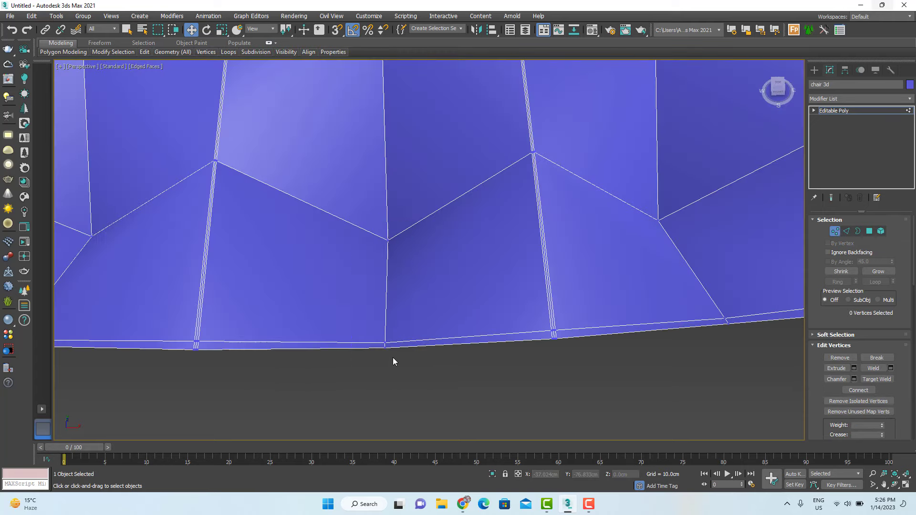
{"action": "left_click_drag", "start_coordinate": [393, 362], "coordinate": [342, 214]}
{"action": "left_click", "coordinate": [879, 368]}
{"action": "scroll", "coordinate": [375, 292], "scroll_direction": "down", "scroll_amount": 4}
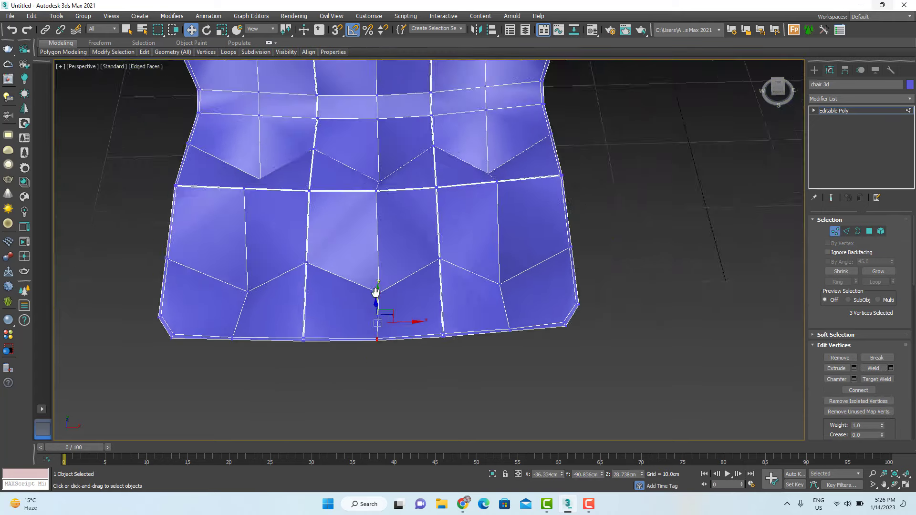
- Weld the overlapping centre-seam vertices at the seat's crosswise triple-edge crease
{"action": "scroll", "coordinate": [380, 182], "scroll_direction": "up", "scroll_amount": 6}
{"action": "left_click_drag", "start_coordinate": [333, 292], "coordinate": [312, 275]}
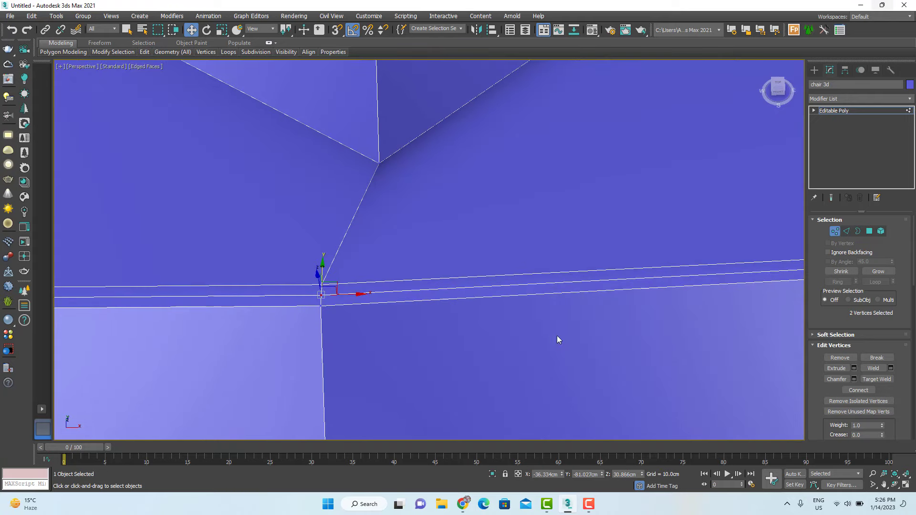
{"action": "left_click", "coordinate": [876, 370]}
{"action": "scroll", "coordinate": [516, 320], "scroll_direction": "down", "scroll_amount": 3}
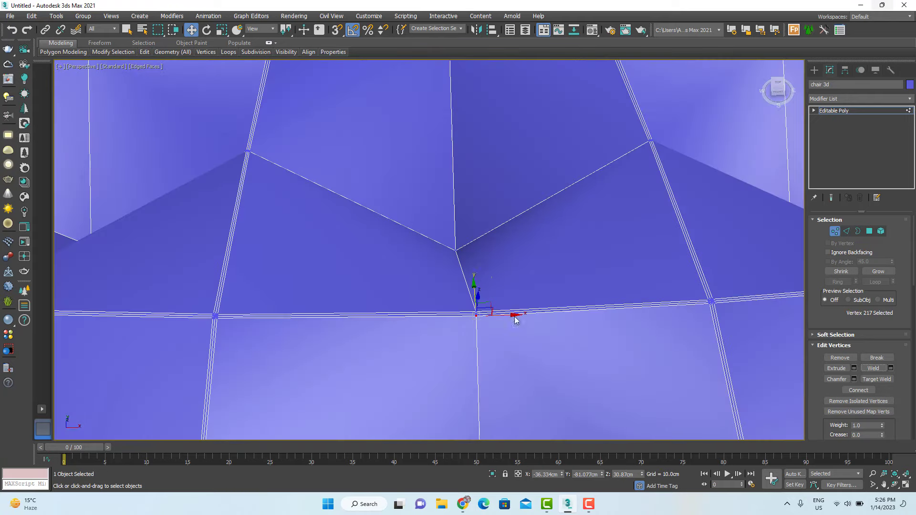
{"action": "left_click", "coordinate": [868, 368]}
- Weld the centre-seam vertices along the narrow strip where the seat bends into the backrest
{"action": "middle_click_drag", "start_coordinate": [425, 195], "coordinate": [350, 418]}
{"action": "left_click_drag", "start_coordinate": [408, 271], "coordinate": [361, 158]}
{"action": "left_click", "coordinate": [868, 370]}
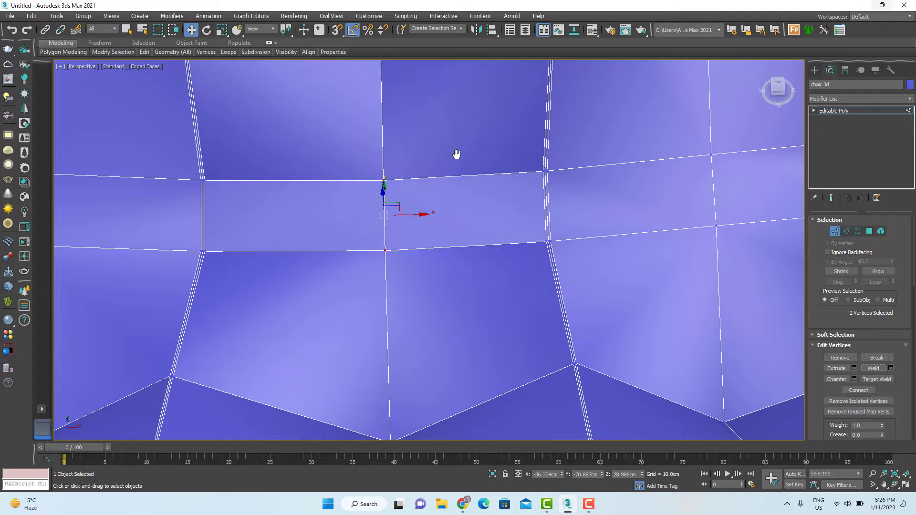
- Weld the overlapping centre-seam vertices farther up the backrest, including those on its crosswise triple-edge crease
{"action": "middle_click_drag", "start_coordinate": [456, 153], "coordinate": [422, 337]}
{"action": "scroll", "coordinate": [423, 337], "scroll_direction": "down", "scroll_amount": 2}
{"action": "left_click_drag", "start_coordinate": [391, 203], "coordinate": [343, 146]}
{"action": "middle_click_drag", "start_coordinate": [319, 133], "coordinate": [354, 276]}
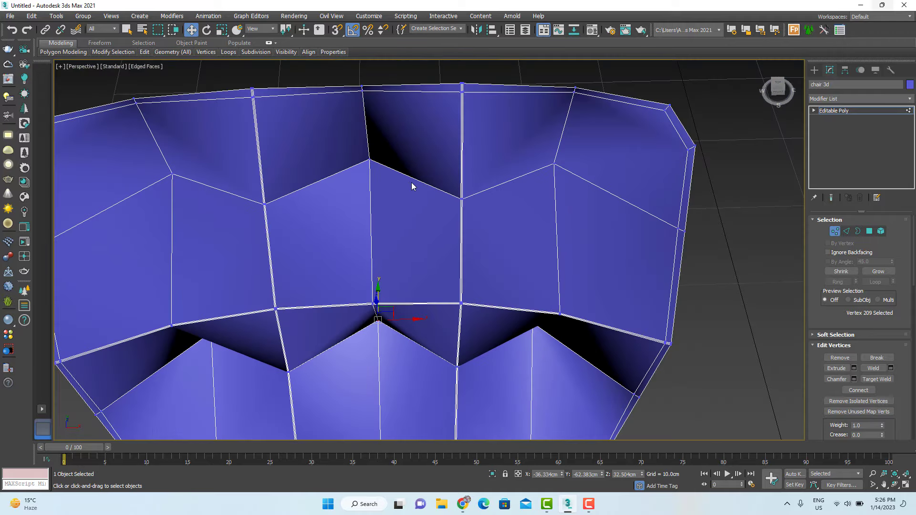
{"action": "left_click", "coordinate": [873, 369]}
{"action": "scroll", "coordinate": [394, 293], "scroll_direction": "up", "scroll_amount": 5}
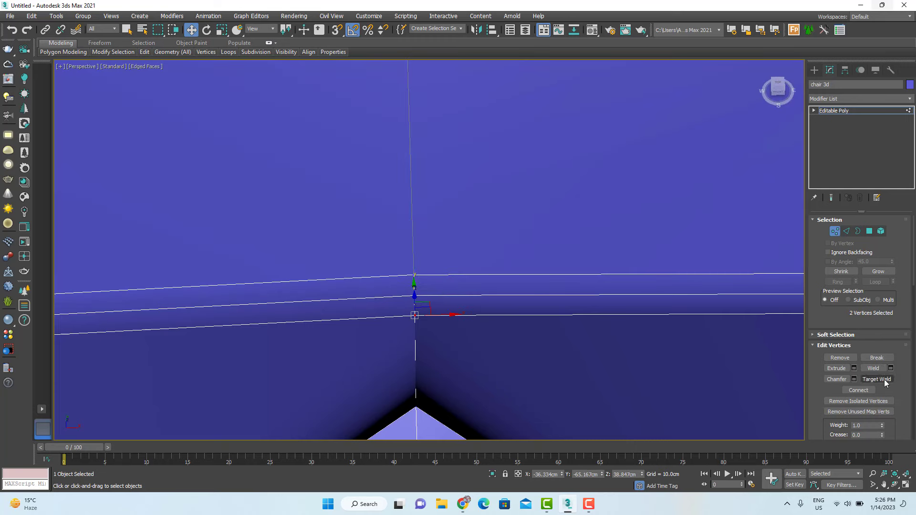
{"action": "scroll", "coordinate": [301, 223], "scroll_direction": "down", "scroll_amount": 5}
{"action": "middle_click_drag", "start_coordinate": [364, 303], "coordinate": [305, 298], "text": "alt"}
- Add a Shell modifier to the chair and reduce its outer amount to about 0.08 cm
{"action": "left_click", "coordinate": [842, 101]}
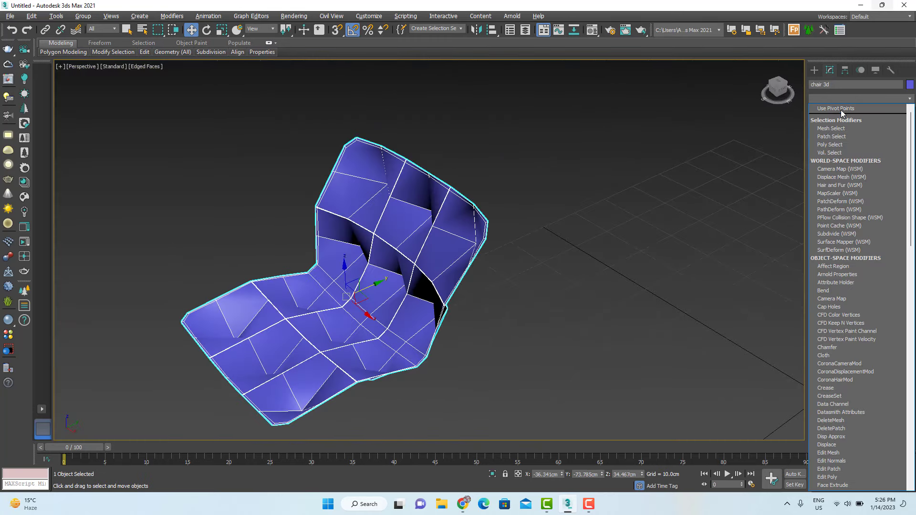
{"action": "key", "text": "s"}
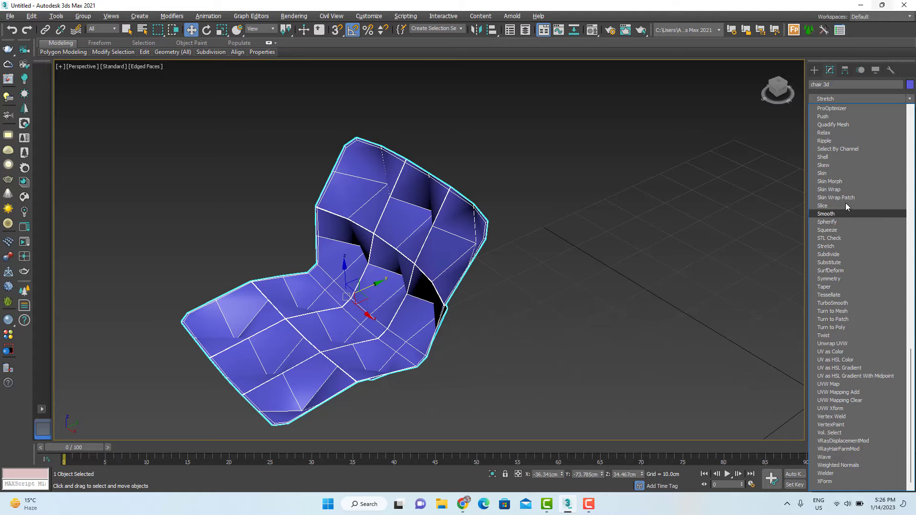
{"action": "left_click", "coordinate": [840, 159]}
{"action": "scroll", "coordinate": [426, 271], "scroll_direction": "up", "scroll_amount": 3}
{"action": "mouse_move", "coordinate": [426, 272]}
{"action": "middle_mouse_down", "text": "alt"}
{"action": "mouse_move", "coordinate": [477, 270]}
{"action": "mouse_move", "coordinate": [432, 268]}
{"action": "middle_mouse_up", "text": "alt"}
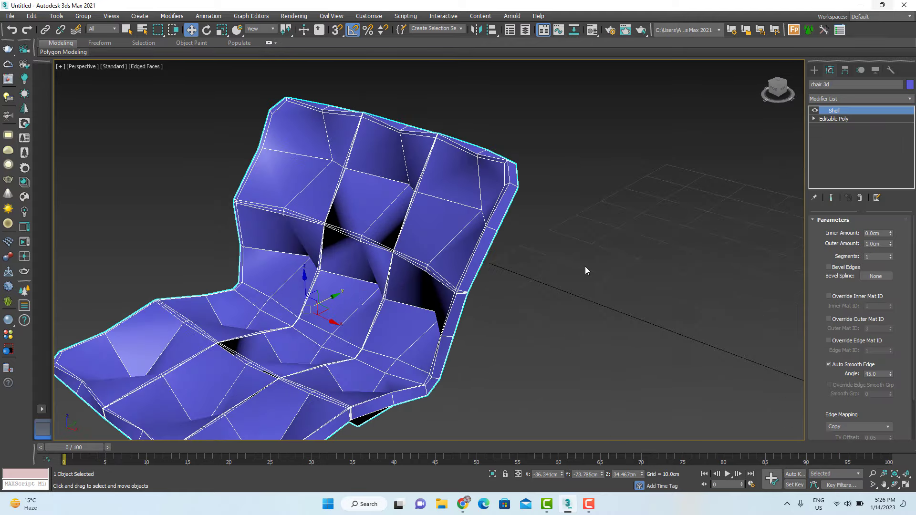
{"action": "left_click_drag", "start_coordinate": [890, 245], "coordinate": [908, 285]}
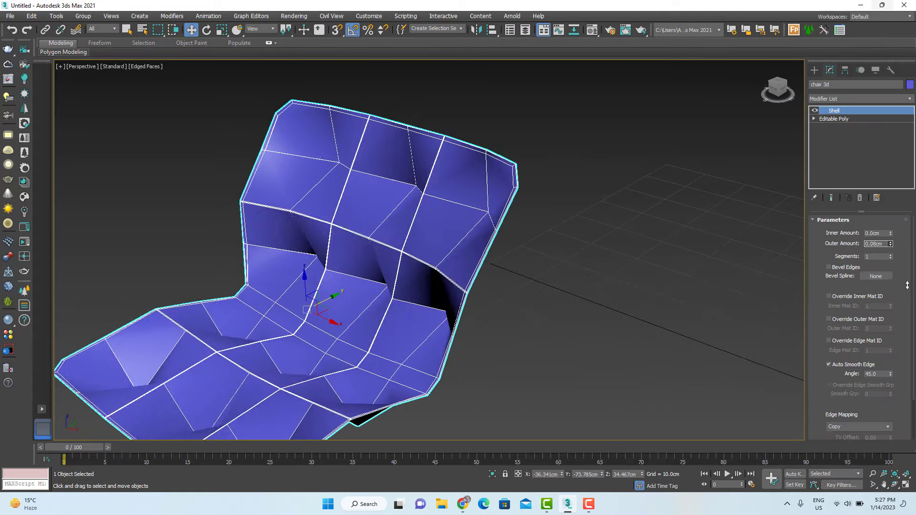
{"action": "middle_click_drag", "start_coordinate": [456, 262], "coordinate": [382, 285], "text": "alt"}
- Add a TurboSmooth modifier above the Shell to preview the smoothed chair
{"action": "left_click", "coordinate": [840, 98]}
{"action": "key", "text": "t"}
{"action": "left_click", "coordinate": [862, 299]}
{"action": "middle_click_drag", "start_coordinate": [483, 311], "coordinate": [434, 285], "text": "alt"}
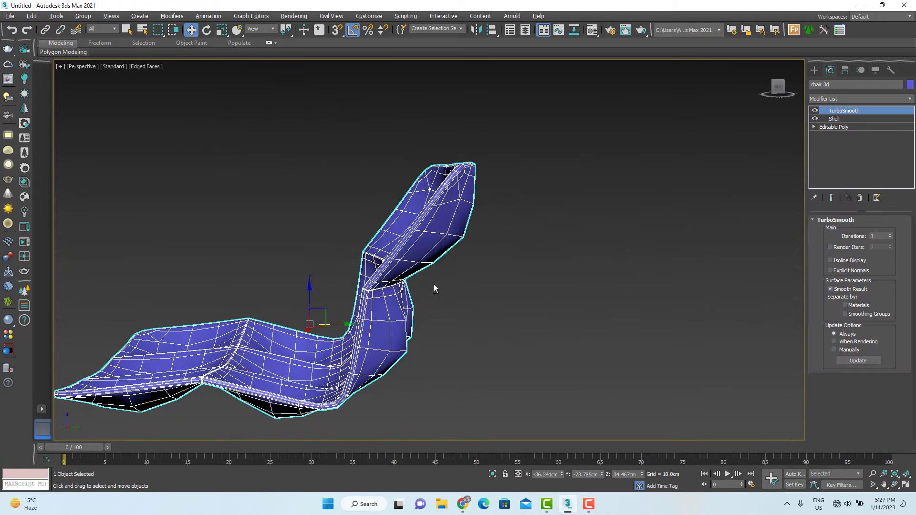
- Increase the Shell's outer amount to about 0.3 cm while judging the smoothed thickness
{"action": "left_click", "coordinate": [833, 119]}
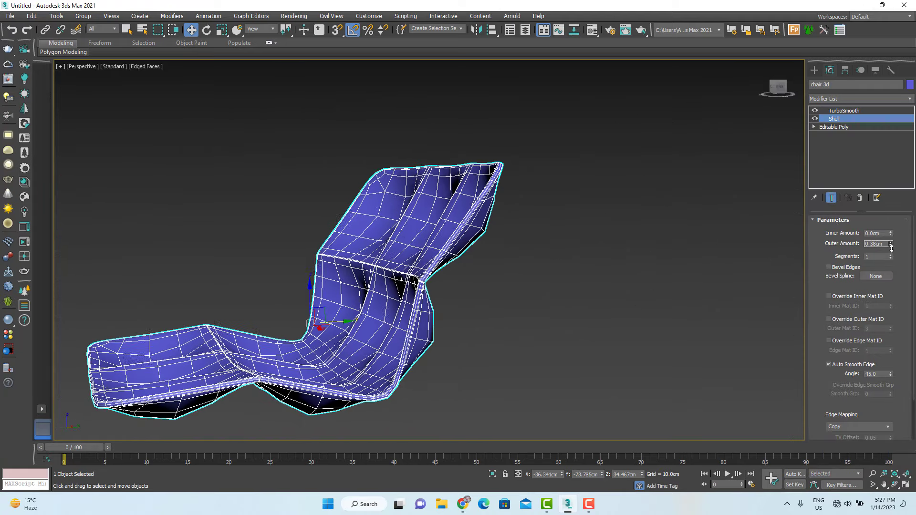
{"action": "left_click", "coordinate": [438, 304]}
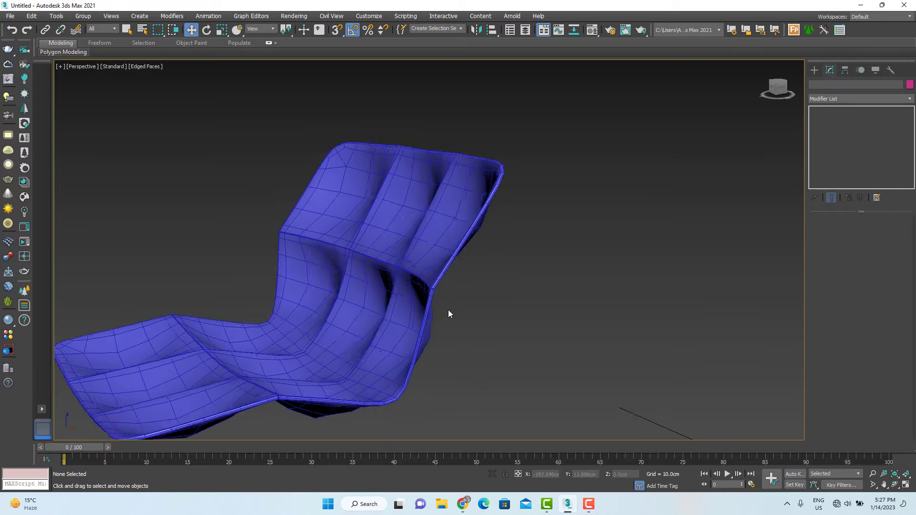
{"action": "middle_click_drag", "start_coordinate": [449, 314], "coordinate": [386, 310], "text": "alt"}
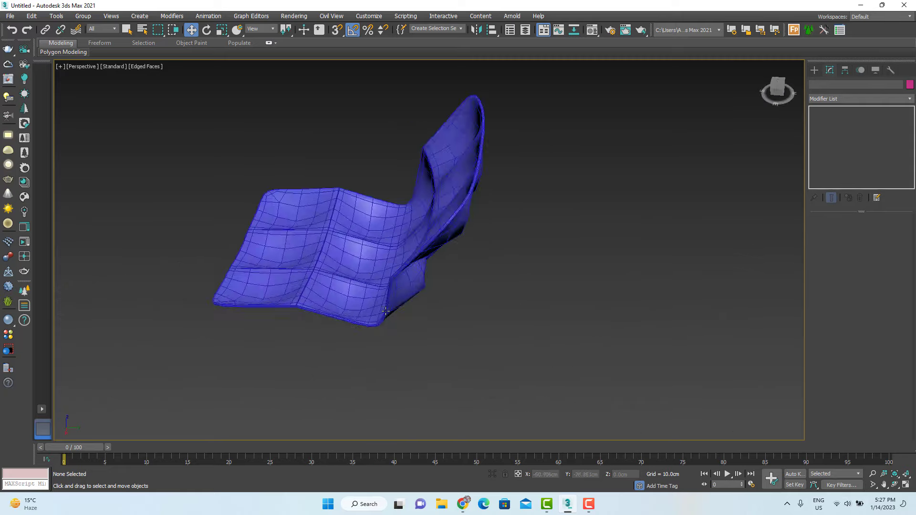
{"action": "middle_click_drag", "start_coordinate": [446, 304], "coordinate": [491, 228], "text": "alt"}
- Change the chair's object colour to light grey
{"action": "left_click", "coordinate": [491, 228]}
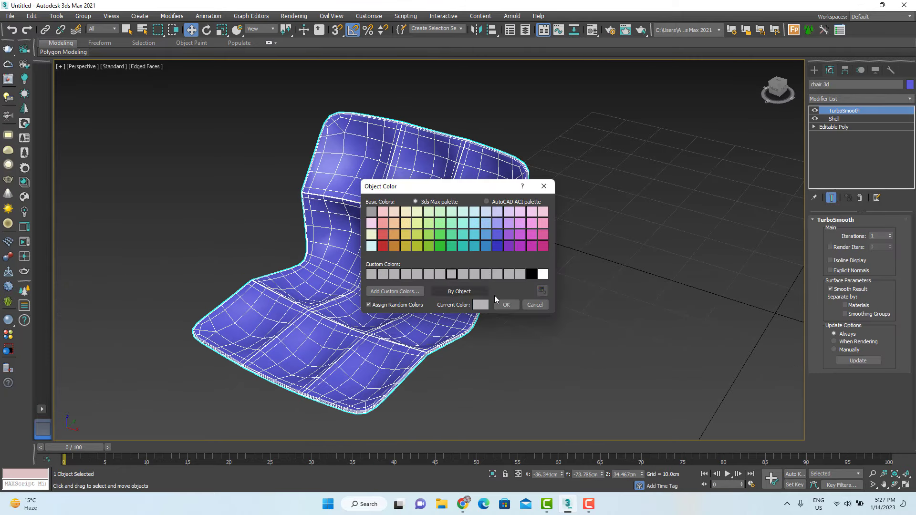
{"action": "left_click", "coordinate": [506, 305]}
{"action": "left_click", "coordinate": [569, 370]}
- Raise the TurboSmooth iterations on the chair and hide the edge display to inspect the smooth shading
{"action": "scroll", "coordinate": [458, 286], "scroll_direction": "up", "scroll_amount": 4}
{"action": "left_click", "coordinate": [448, 282]}
{"action": "middle_click_drag", "start_coordinate": [429, 272], "coordinate": [472, 267], "text": "alt"}
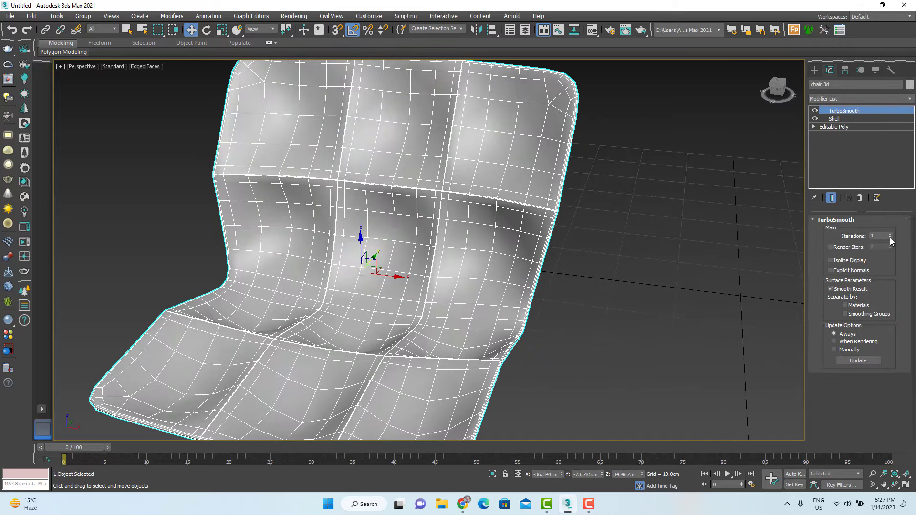
{"action": "left_click", "coordinate": [890, 234]}
{"action": "left_click", "coordinate": [668, 267]}
{"action": "key", "text": "F4"}
{"action": "scroll", "coordinate": [470, 308], "scroll_direction": "down", "scroll_amount": 4}
{"action": "middle_click_drag", "start_coordinate": [470, 309], "coordinate": [443, 180], "text": "alt"}
- Set the Shell's outer amount to about 0.35 cm
{"action": "scroll", "coordinate": [510, 178], "scroll_direction": "up", "scroll_amount": 3}
{"action": "left_click", "coordinate": [443, 180]}
{"action": "left_click", "coordinate": [839, 118]}
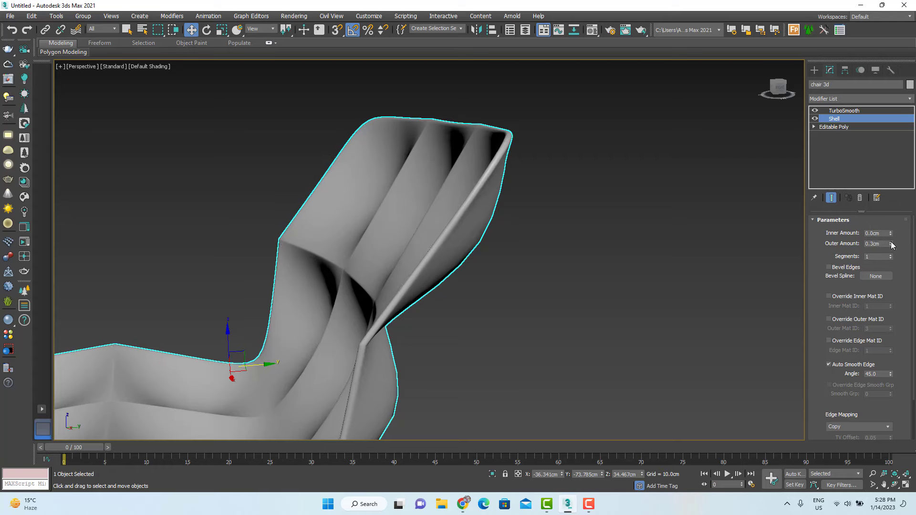
- Delete the TurboSmooth modifier and collapse the shelled chair into an Editable Poly with edged faces displayed
{"action": "right_click", "coordinate": [853, 110]}
{"action": "left_click", "coordinate": [802, 125]}
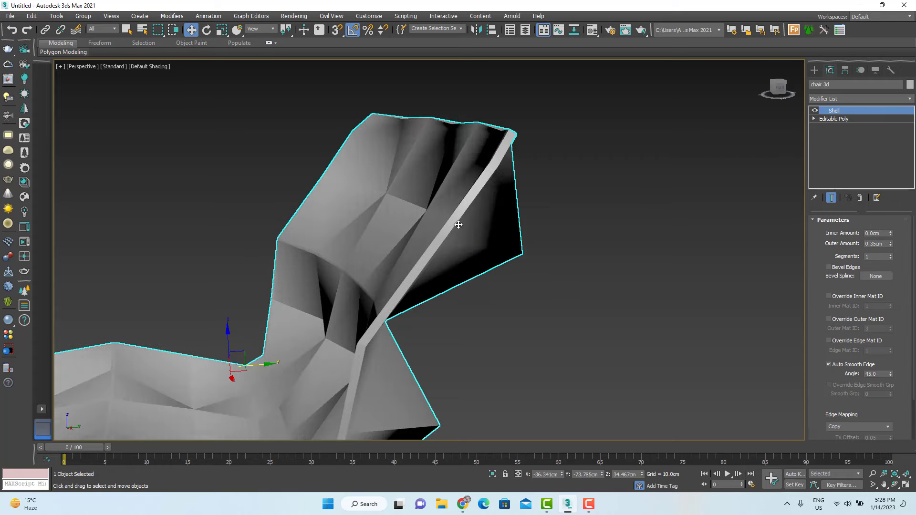
{"action": "left_click", "coordinate": [584, 329]}
{"action": "mouse_move", "coordinate": [583, 329]}
{"action": "middle_mouse_down", "text": "alt"}
{"action": "mouse_move", "coordinate": [453, 310]}
{"action": "mouse_move", "coordinate": [552, 282]}
{"action": "mouse_move", "coordinate": [517, 248]}
{"action": "mouse_move", "coordinate": [524, 243]}
{"action": "mouse_move", "coordinate": [615, 239]}
{"action": "mouse_move", "coordinate": [570, 262]}
{"action": "mouse_move", "coordinate": [379, 218]}
{"action": "mouse_move", "coordinate": [309, 166]}
{"action": "mouse_move", "coordinate": [319, 155]}
{"action": "mouse_move", "coordinate": [396, 151]}
{"action": "middle_mouse_up", "text": "alt"}
{"action": "key", "text": "F4"}
- On the seat's underside, connect the rear centre panel's peak vertex to one panel corner on the crosswise crease
{"action": "key", "text": "1"}
{"action": "scroll", "coordinate": [325, 269], "scroll_direction": "up", "scroll_amount": 5}
{"action": "scroll", "coordinate": [441, 109], "scroll_direction": "up", "scroll_amount": 5}
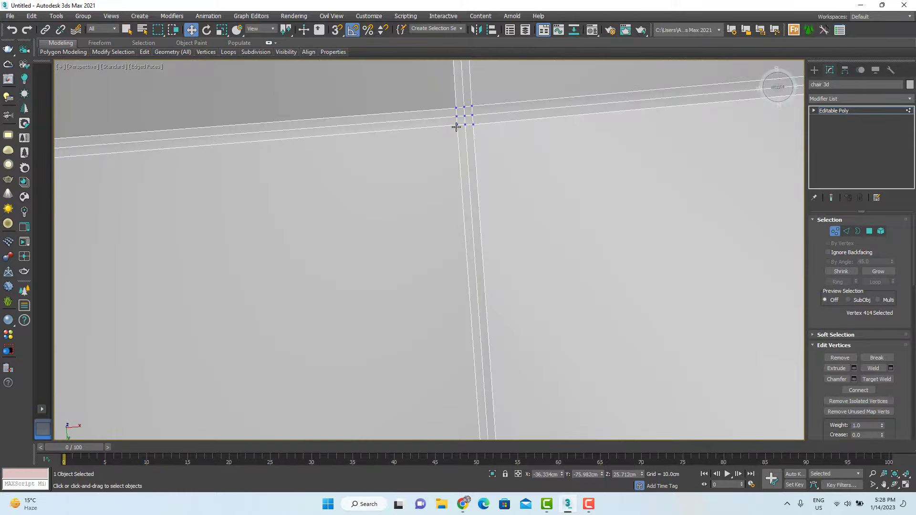
{"action": "left_click", "coordinate": [452, 126], "text": "ctrl"}
{"action": "right_click", "coordinate": [454, 171]}
{"action": "left_click", "coordinate": [411, 207]}
{"action": "scroll", "coordinate": [429, 257], "scroll_direction": "down", "scroll_amount": 5}
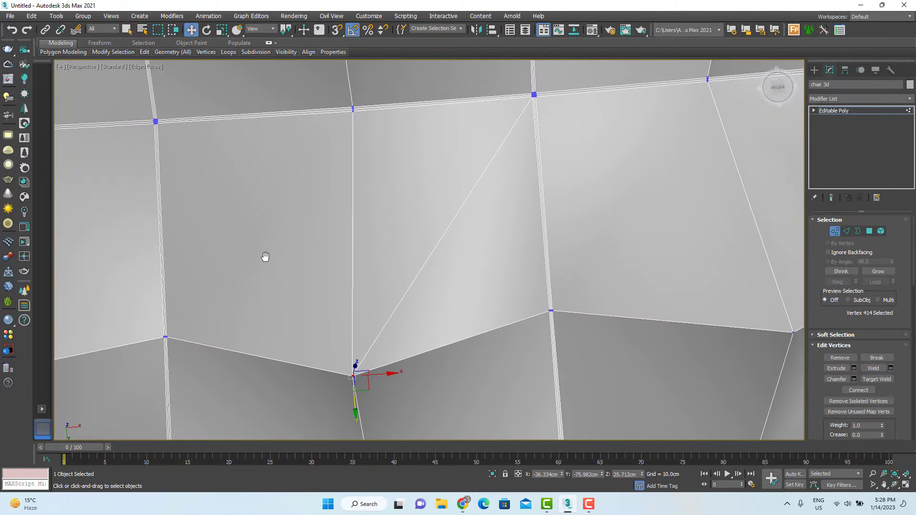
- Connect the same peak vertex to the panel's other corner on the crosswise crease
{"action": "middle_click_drag", "start_coordinate": [265, 257], "coordinate": [340, 304]}
{"action": "scroll", "coordinate": [236, 173], "scroll_direction": "up", "scroll_amount": 5}
{"action": "left_click", "coordinate": [231, 167], "text": "ctrl"}
{"action": "scroll", "coordinate": [315, 165], "scroll_direction": "down", "scroll_amount": 5}
{"action": "right_click", "coordinate": [530, 250]}
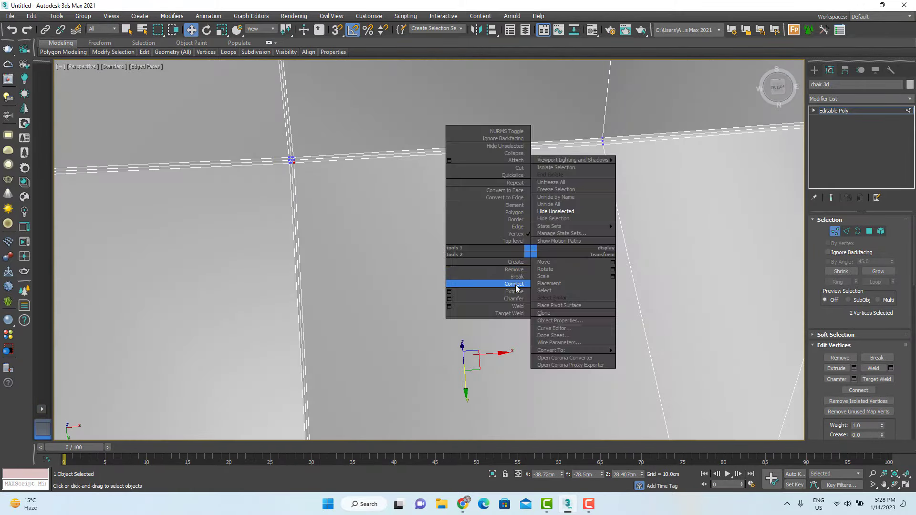
{"action": "left_click", "coordinate": [515, 286]}
- Connect the peak vertex to one panel corner beside the strip that bends into the backrest
{"action": "middle_click_drag", "start_coordinate": [515, 287], "coordinate": [346, 103]}
{"action": "scroll", "coordinate": [364, 143], "scroll_direction": "down", "scroll_amount": 4}
{"action": "left_click", "coordinate": [413, 231]}
{"action": "scroll", "coordinate": [272, 361], "scroll_direction": "up", "scroll_amount": 5}
{"action": "left_click", "coordinate": [269, 349], "text": "ctrl"}
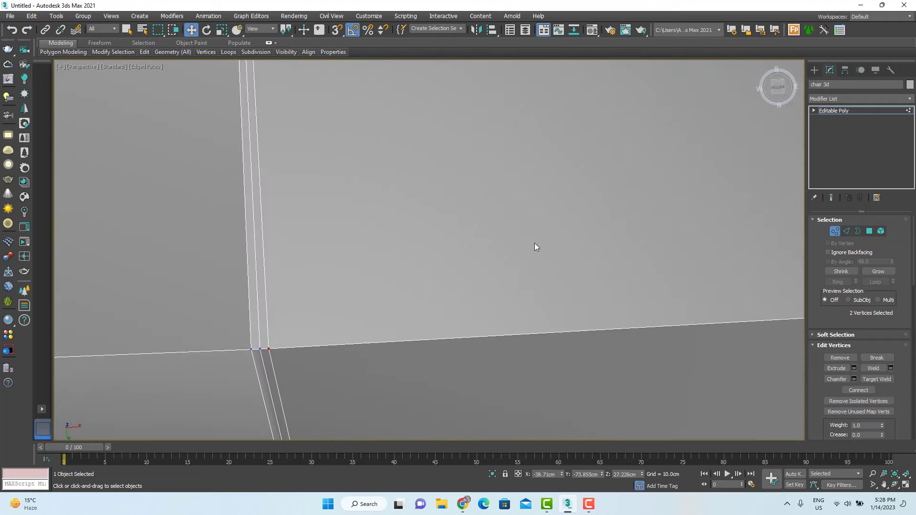
{"action": "right_click", "coordinate": [535, 247]}
{"action": "left_click", "coordinate": [518, 283]}
- Connect the peak vertex to the panel's remaining corner beside the backrest bend, completing the radial edges
{"action": "scroll", "coordinate": [415, 275], "scroll_direction": "down", "scroll_amount": 4}
{"action": "middle_click_drag", "start_coordinate": [686, 266], "coordinate": [485, 308]}
{"action": "scroll", "coordinate": [485, 309], "scroll_direction": "up", "scroll_amount": 3}
{"action": "left_click", "coordinate": [494, 307]}
{"action": "scroll", "coordinate": [493, 327], "scroll_direction": "down", "scroll_amount": 2}
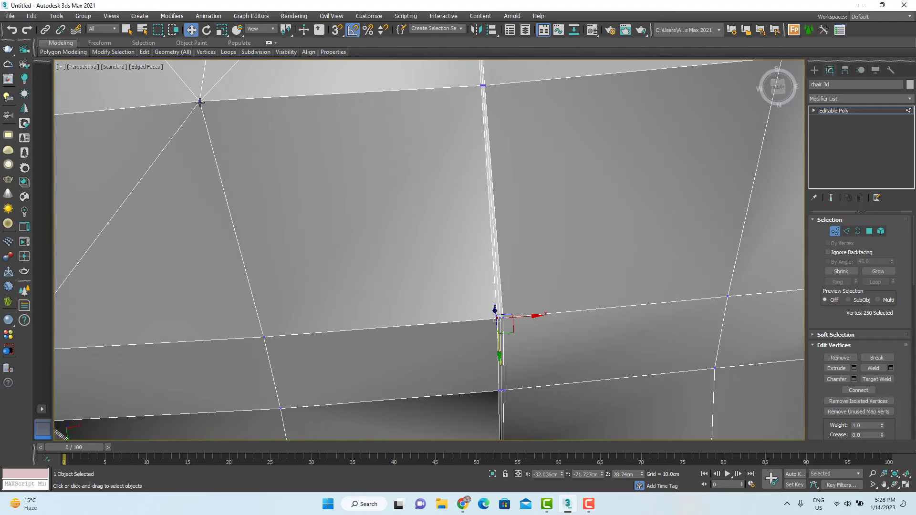
{"action": "left_click", "coordinate": [200, 102], "text": "ctrl"}
{"action": "scroll", "coordinate": [373, 210], "scroll_direction": "down", "scroll_amount": 4}
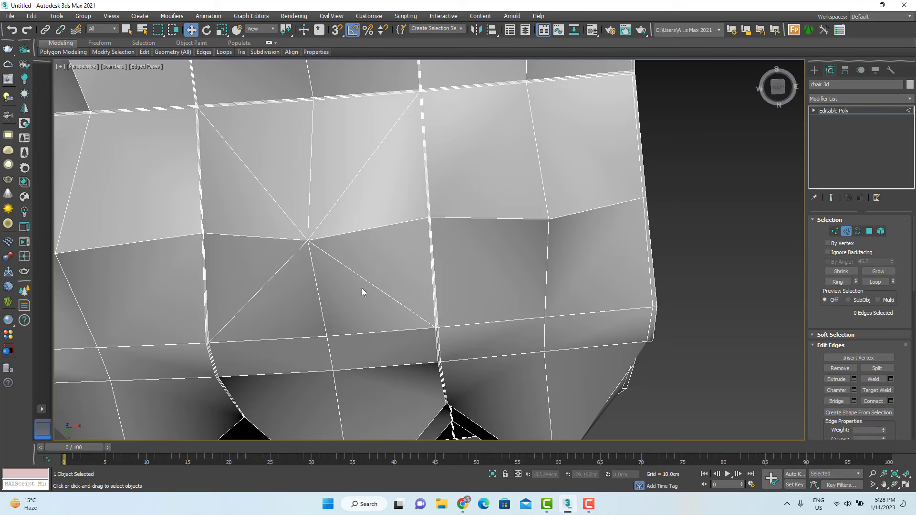
- Cut an eight-sided ring of edges around the peak vertex on the seat's underside, crossing all the radial edges
{"action": "middle_click_drag", "start_coordinate": [362, 292], "coordinate": [467, 306]}
{"action": "scroll", "coordinate": [455, 238], "scroll_direction": "up", "scroll_amount": 1}
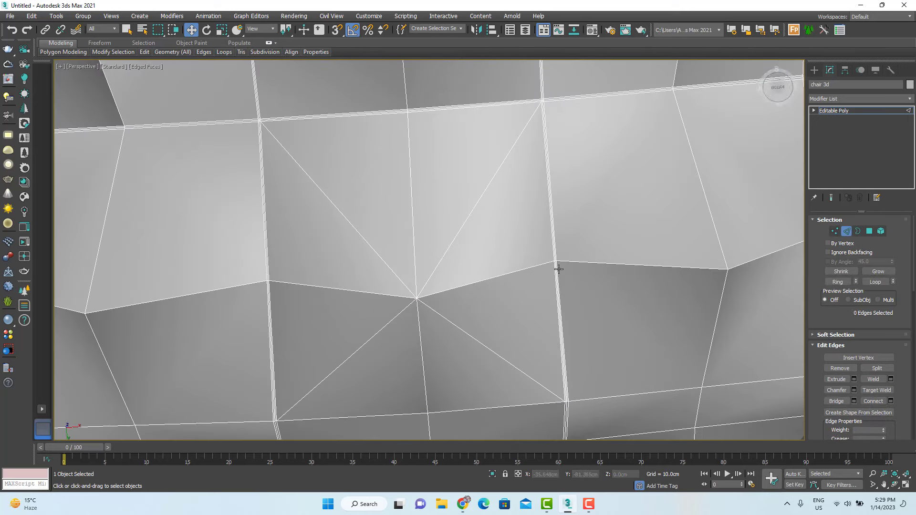
{"action": "scroll", "coordinate": [883, 333], "scroll_direction": "down", "scroll_amount": 5}
{"action": "left_click", "coordinate": [476, 203]}
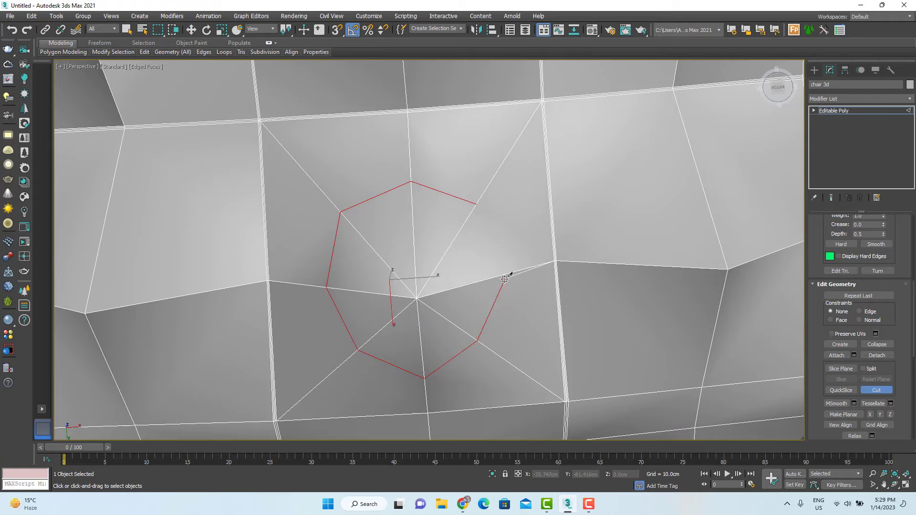
{"action": "scroll", "coordinate": [450, 268], "scroll_direction": "down", "scroll_amount": 4}
{"action": "middle_click_drag", "start_coordinate": [451, 268], "coordinate": [427, 304], "text": "alt"}
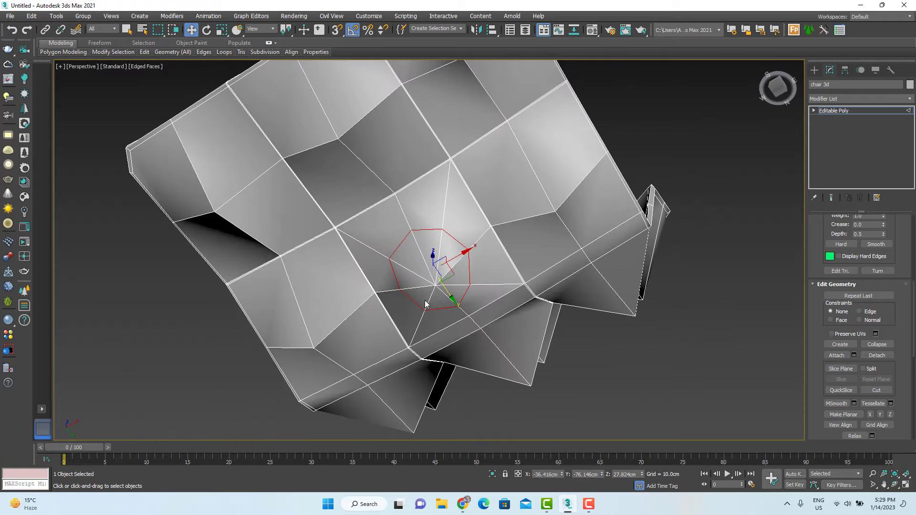
- Delete the polygons inside the eight-sided ring to open a hole in the seat's underside
{"action": "key", "text": "4"}
{"action": "scroll", "coordinate": [441, 255], "scroll_direction": "up", "scroll_amount": 4}
{"action": "middle_click_drag", "start_coordinate": [470, 260], "coordinate": [429, 329], "text": "alt"}
{"action": "key", "text": "Delete"}
- Extend the hole's border downward into a short collar about 0.5 cm deep
{"action": "key", "text": "3"}
{"action": "scroll", "coordinate": [445, 248], "scroll_direction": "down", "scroll_amount": 4}
{"action": "middle_click_drag", "start_coordinate": [444, 248], "coordinate": [542, 273], "text": "alt"}
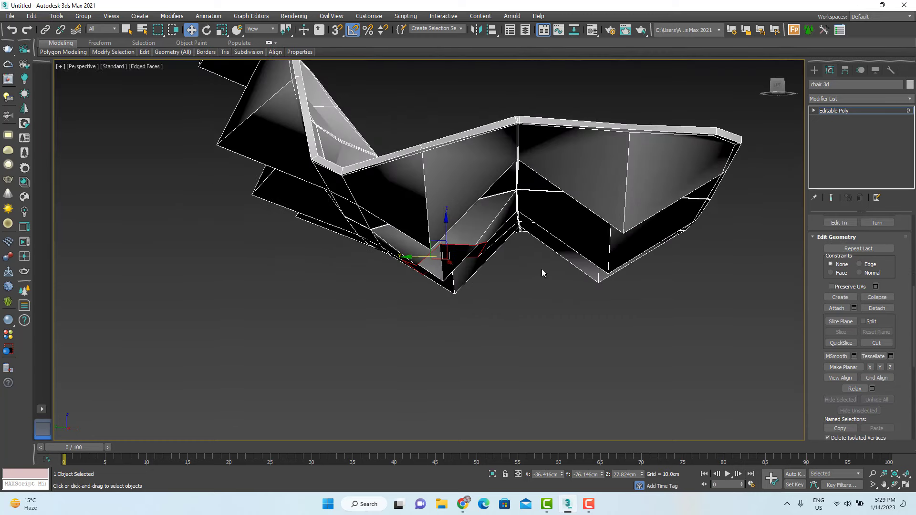
{"action": "left_click_drag", "start_coordinate": [446, 267], "coordinate": [445, 279], "text": "shift"}
{"action": "middle_click_drag", "start_coordinate": [446, 279], "coordinate": [515, 272], "text": "alt"}
{"action": "scroll", "coordinate": [446, 282], "scroll_direction": "up", "scroll_amount": 4}
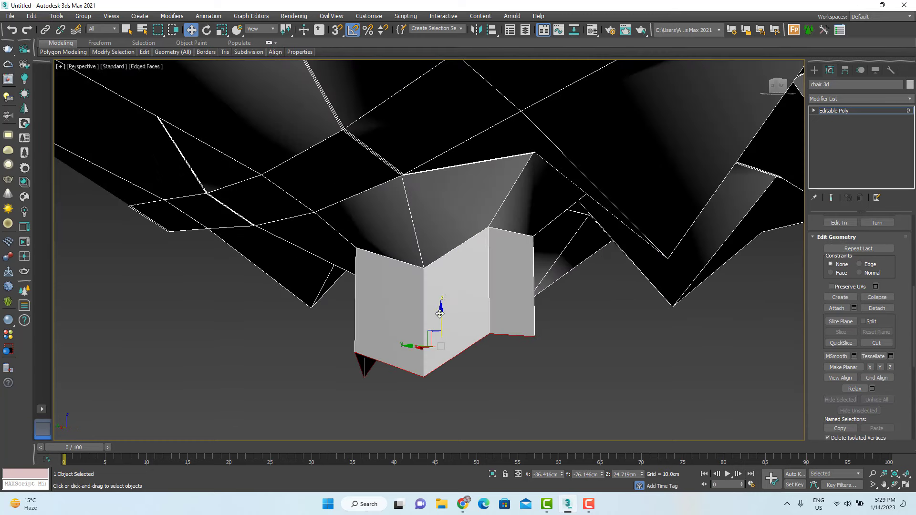
{"action": "left_click_drag", "start_coordinate": [440, 312], "coordinate": [465, 231]}
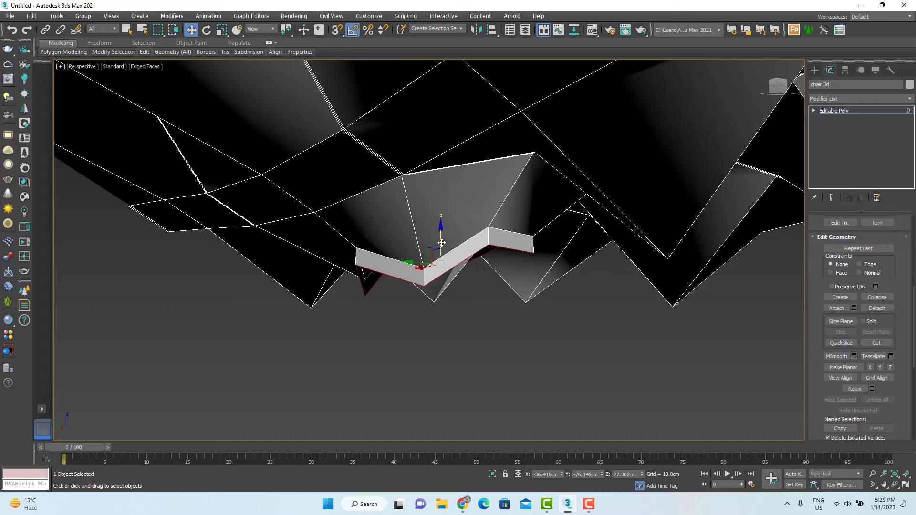
{"action": "middle_click_drag", "start_coordinate": [485, 273], "coordinate": [408, 260], "text": "alt"}
- Extend the collar's border farther down into a stubby stem and flatten its lower rim by scaling
{"action": "left_click_drag", "start_coordinate": [440, 239], "coordinate": [443, 302], "text": "shift"}
{"action": "middle_click_drag", "start_coordinate": [444, 303], "coordinate": [474, 250], "text": "alt"}
{"action": "key", "text": "r"}
{"action": "scroll", "coordinate": [484, 361], "scroll_direction": "down", "scroll_amount": 4}
{"action": "middle_click_drag", "start_coordinate": [484, 361], "coordinate": [472, 346], "text": "alt"}
{"action": "scroll", "coordinate": [472, 345], "scroll_direction": "up", "scroll_amount": 4}
{"action": "key", "text": "w"}
{"action": "middle_click_drag", "start_coordinate": [499, 306], "coordinate": [691, 344], "text": "alt"}
- Scale copies of the stem's lower border inward to form a narrow rim and a wider inner ring
{"action": "middle_click_drag", "start_coordinate": [692, 345], "coordinate": [467, 301]}
{"action": "scroll", "coordinate": [644, 251], "scroll_direction": "down", "scroll_amount": 6}
{"action": "scroll", "coordinate": [592, 249], "scroll_direction": "up", "scroll_amount": 2}
{"action": "scroll", "coordinate": [603, 248], "scroll_direction": "up", "scroll_amount": 5}
{"action": "scroll", "coordinate": [485, 297], "scroll_direction": "up", "scroll_amount": 2}
{"action": "key", "text": "r"}
{"action": "scroll", "coordinate": [465, 304], "scroll_direction": "up", "scroll_amount": 3}
{"action": "left_click_drag", "start_coordinate": [479, 304], "coordinate": [492, 335], "text": "shift"}
{"action": "key", "text": "3"}
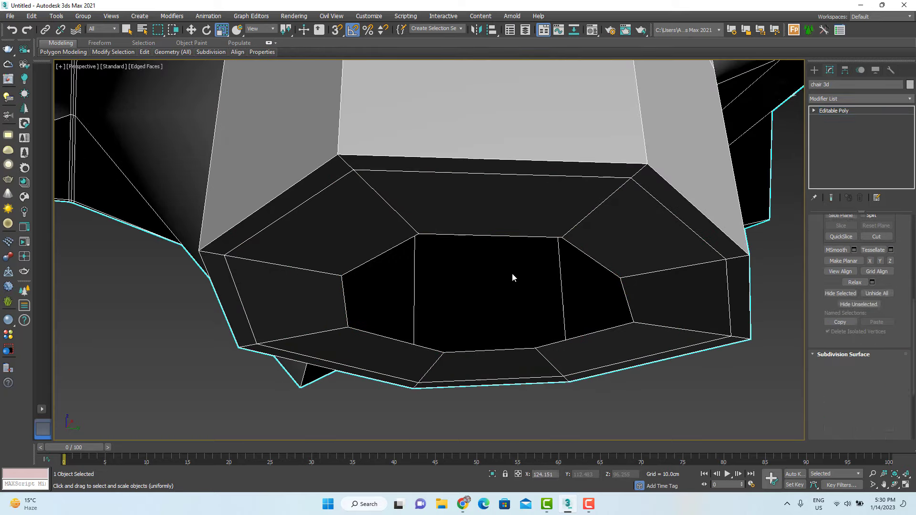
- Apply a TurboSmooth modifier to the chair to preview how the stem blends into the seat
{"action": "scroll", "coordinate": [511, 273], "scroll_direction": "down", "scroll_amount": 6}
{"action": "middle_click_drag", "start_coordinate": [509, 274], "coordinate": [511, 322], "text": "alt"}
{"action": "scroll", "coordinate": [512, 322], "scroll_direction": "up", "scroll_amount": 6}
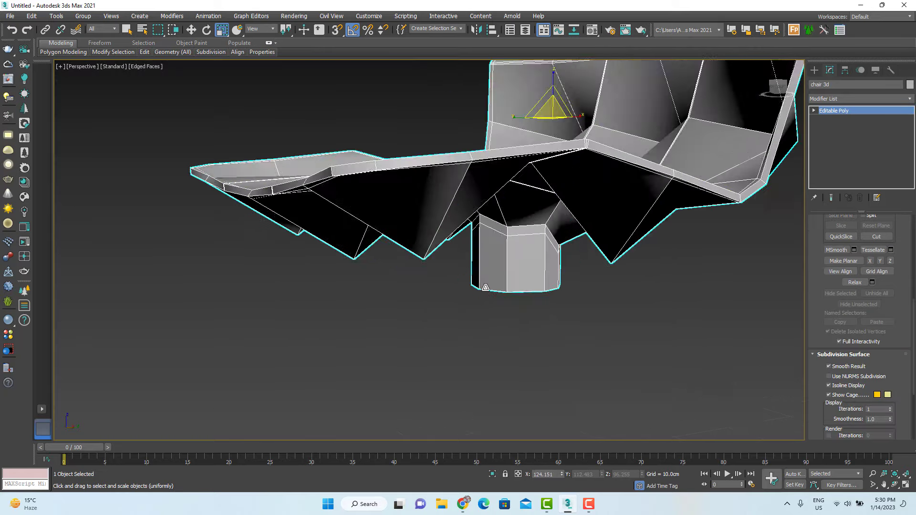
{"action": "left_click", "coordinate": [827, 101]}
{"action": "key", "text": "t"}
{"action": "left_click", "coordinate": [851, 304]}
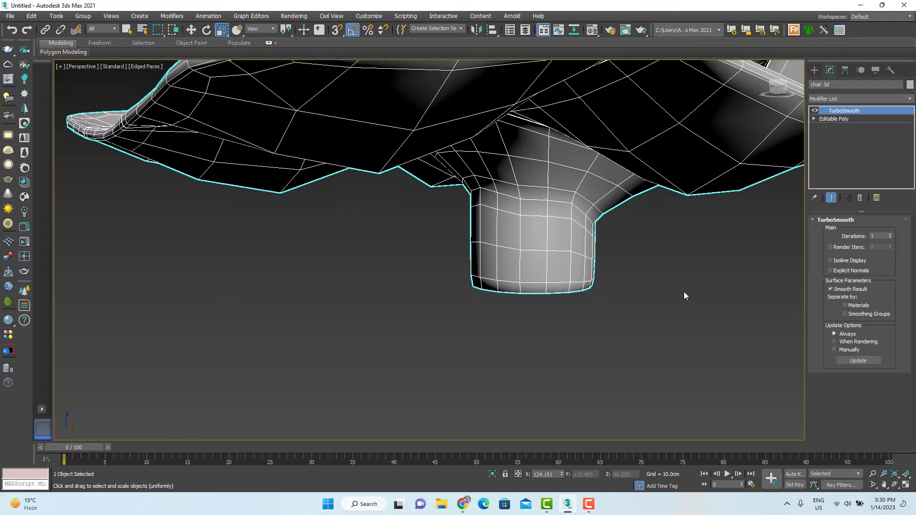
{"action": "middle_click_drag", "start_coordinate": [682, 292], "coordinate": [472, 304], "text": "alt"}
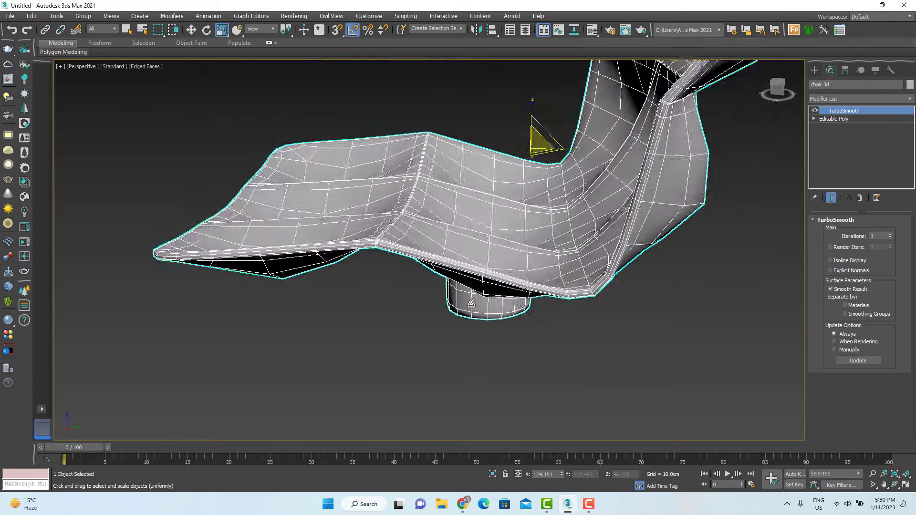
{"action": "scroll", "coordinate": [472, 303], "scroll_direction": "down", "scroll_amount": 5}
- Raise the TurboSmooth iterations to check the smoother chair, and set them back to 1
{"action": "left_click", "coordinate": [890, 235]}
{"action": "left_click", "coordinate": [677, 261]}
{"action": "middle_click_drag", "start_coordinate": [491, 297], "coordinate": [468, 305], "text": "alt"}
{"action": "scroll", "coordinate": [388, 312], "scroll_direction": "down", "scroll_amount": 5}
{"action": "left_click", "coordinate": [468, 304]}
{"action": "left_click", "coordinate": [890, 238]}
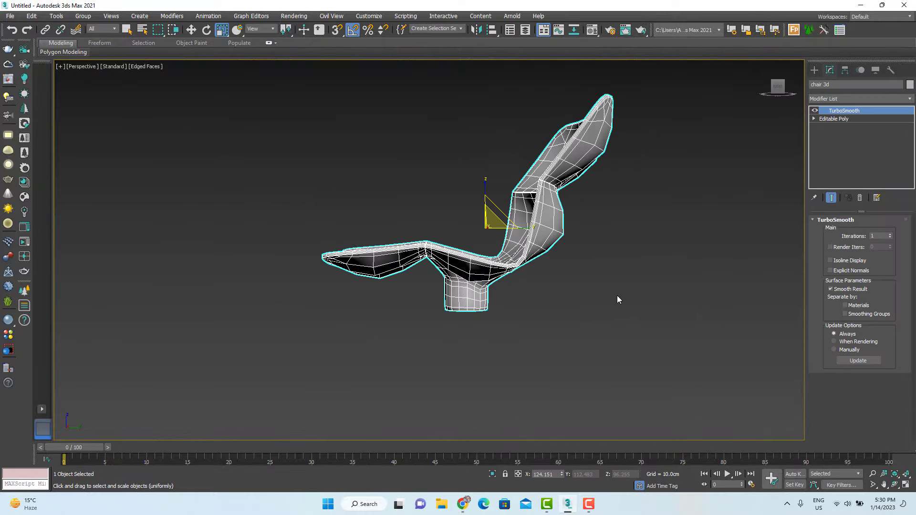
- Delete the TurboSmooth modifier from the chair after checking the stem from below
{"action": "middle_click_drag", "start_coordinate": [642, 233], "coordinate": [574, 270], "text": "alt"}
{"action": "scroll", "coordinate": [574, 270], "scroll_direction": "up", "scroll_amount": 5}
{"action": "right_click", "coordinate": [844, 111]}
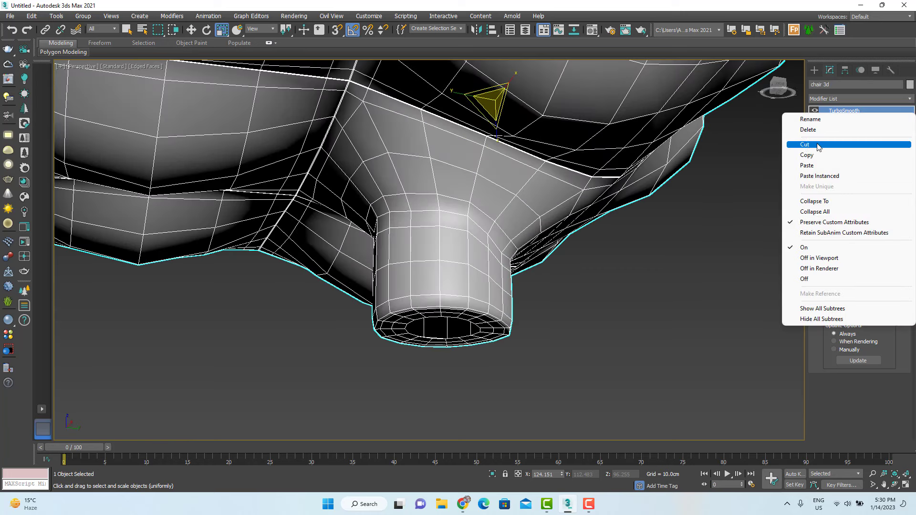
{"action": "left_click", "coordinate": [818, 129]}
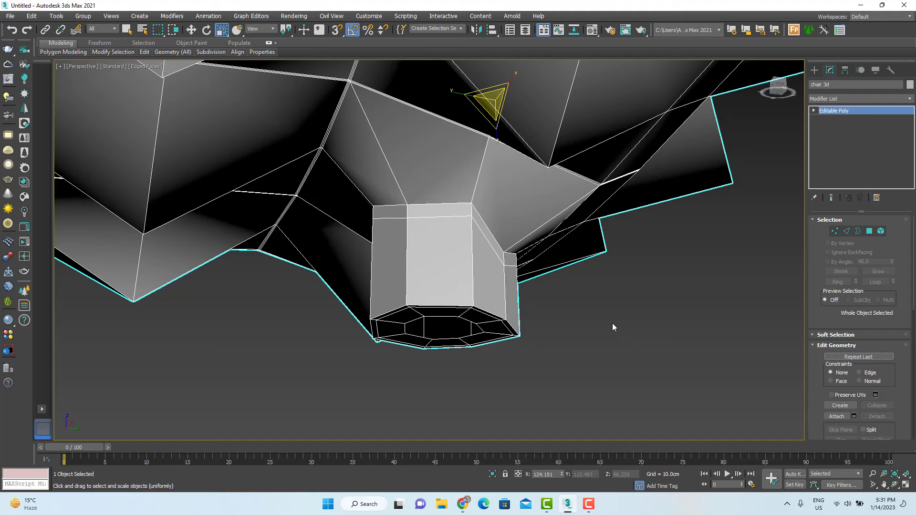
- Create a cylinder with a radius of 1.63 cm and a height of 0.857 cm on the stem's underside
{"action": "scroll", "coordinate": [557, 110], "scroll_direction": "down", "scroll_amount": 5}
{"action": "middle_click_drag", "start_coordinate": [558, 115], "coordinate": [693, 237], "text": "alt"}
{"action": "scroll", "coordinate": [571, 214], "scroll_direction": "up", "scroll_amount": 5}
{"action": "left_click", "coordinate": [815, 70]}
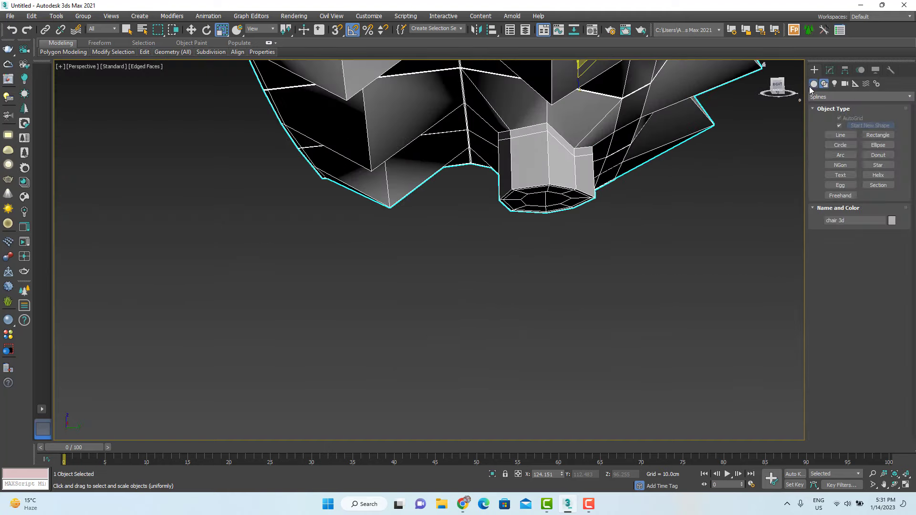
{"action": "left_click", "coordinate": [840, 147]}
{"action": "scroll", "coordinate": [511, 248], "scroll_direction": "up", "scroll_amount": 6}
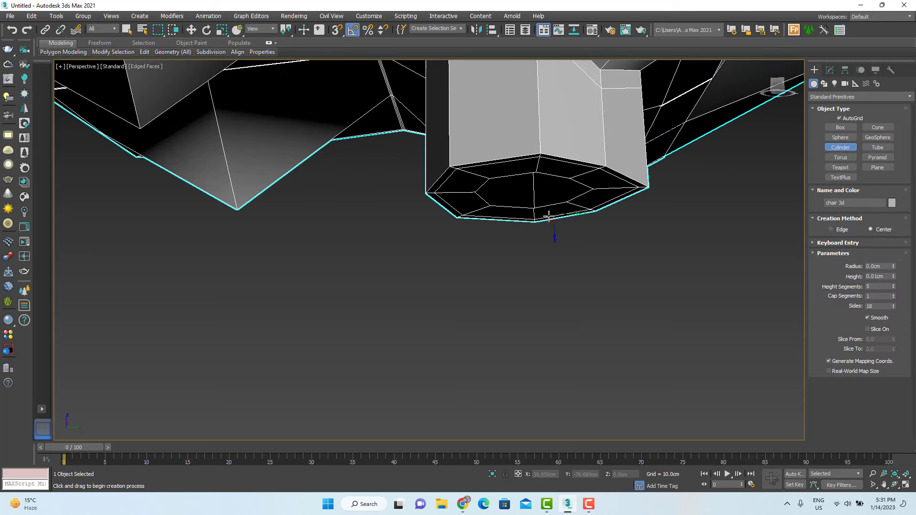
{"action": "left_click", "coordinate": [541, 176]}
{"action": "left_click_drag", "start_coordinate": [506, 199], "coordinate": [564, 157]}
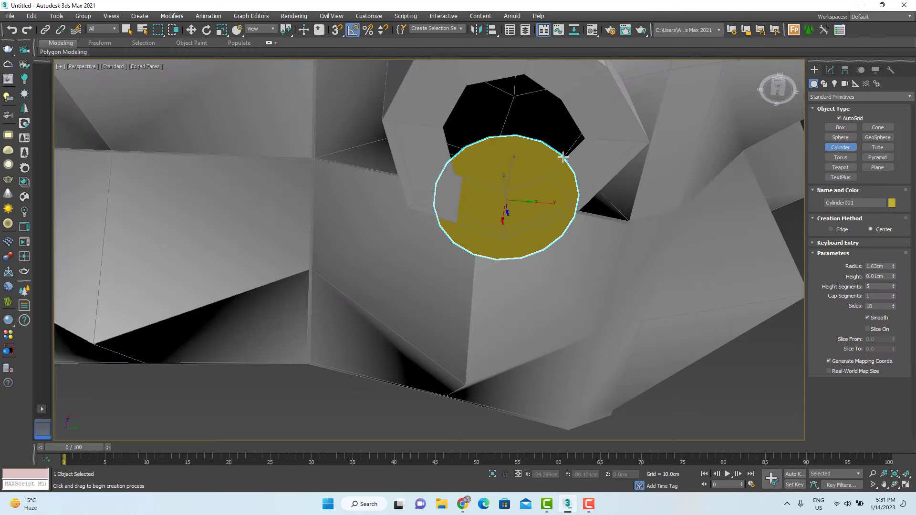
{"action": "left_click", "coordinate": [554, 186]}
{"action": "right_click", "coordinate": [542, 216]}
- Centre the new cylinder under the stem along both horizontal axes, using the front and left views
{"action": "key", "text": "f"}
{"action": "key", "text": "z"}
{"action": "scroll", "coordinate": [512, 226], "scroll_direction": "down", "scroll_amount": 5}
{"action": "middle_click_drag", "start_coordinate": [512, 227], "coordinate": [456, 270]}
{"action": "key", "text": "w"}
{"action": "left_click_drag", "start_coordinate": [455, 271], "coordinate": [525, 277]}
{"action": "key", "text": "l"}
{"action": "key", "text": "z"}
{"action": "scroll", "coordinate": [452, 290], "scroll_direction": "down", "scroll_amount": 5}
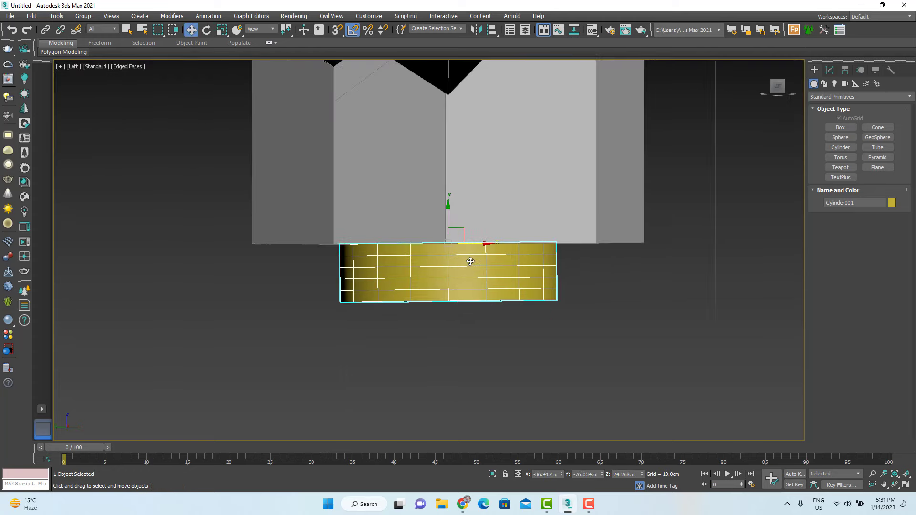
{"action": "left_click_drag", "start_coordinate": [474, 245], "coordinate": [488, 246]}
- Set the cylinder to 1 height segment and 23 sides, and nudge it closer to the stem's centre
{"action": "left_click", "coordinate": [829, 70]}
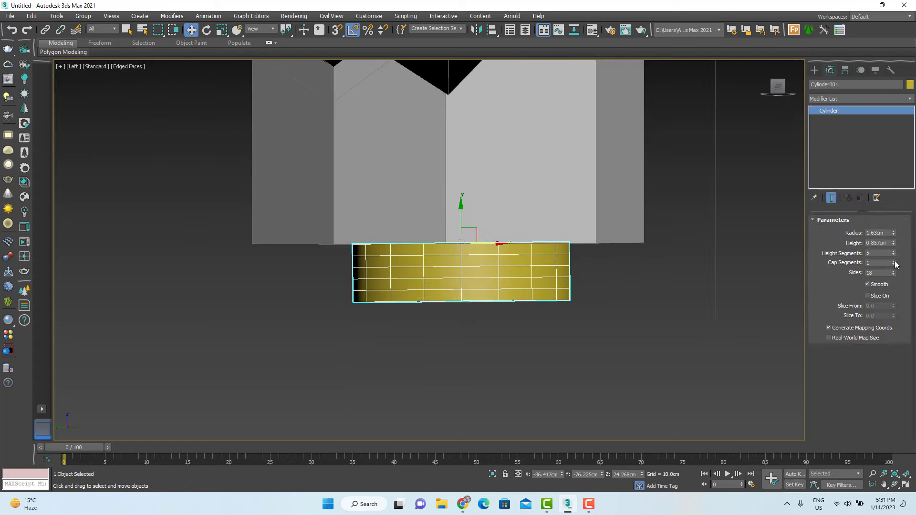
{"action": "left_click", "coordinate": [893, 272]}
{"action": "middle_click_drag", "start_coordinate": [415, 272], "coordinate": [480, 206], "text": "alt"}
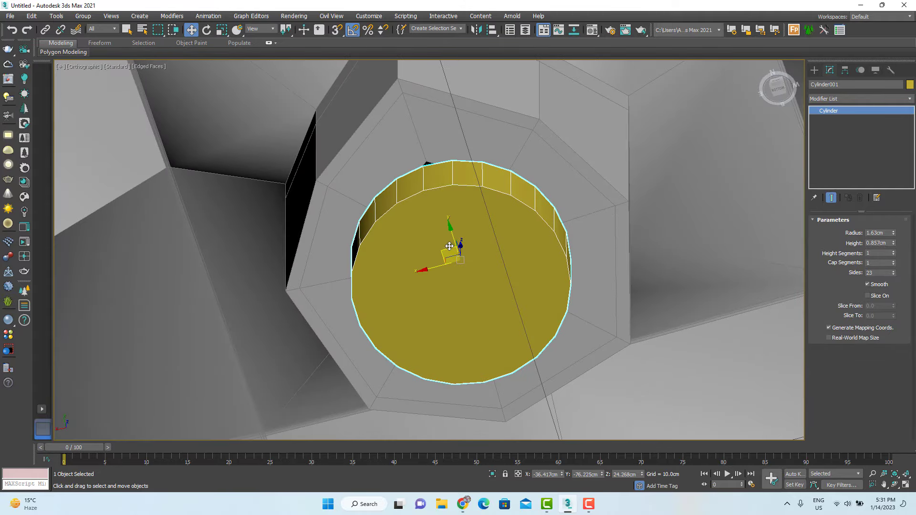
{"action": "left_click_drag", "start_coordinate": [451, 253], "coordinate": [449, 245]}
- Move pairs of rim vertices at the stem's lower end to even out its octagonal outline around the cylinder
{"action": "scroll", "coordinate": [496, 272], "scroll_direction": "down", "scroll_amount": 4}
{"action": "middle_click_drag", "start_coordinate": [516, 271], "coordinate": [586, 260], "text": "alt"}
{"action": "left_click", "coordinate": [527, 208]}
{"action": "key", "text": "1"}
{"action": "scroll", "coordinate": [481, 225], "scroll_direction": "up", "scroll_amount": 3}
{"action": "middle_click_drag", "start_coordinate": [525, 204], "coordinate": [469, 208]}
{"action": "scroll", "coordinate": [465, 208], "scroll_direction": "down", "scroll_amount": 4}
{"action": "scroll", "coordinate": [483, 292], "scroll_direction": "up", "scroll_amount": 4}
{"action": "left_click_drag", "start_coordinate": [463, 271], "coordinate": [495, 313]}
{"action": "middle_click_drag", "start_coordinate": [501, 271], "coordinate": [498, 285], "text": "alt"}
{"action": "left_click_drag", "start_coordinate": [491, 273], "coordinate": [499, 284]}
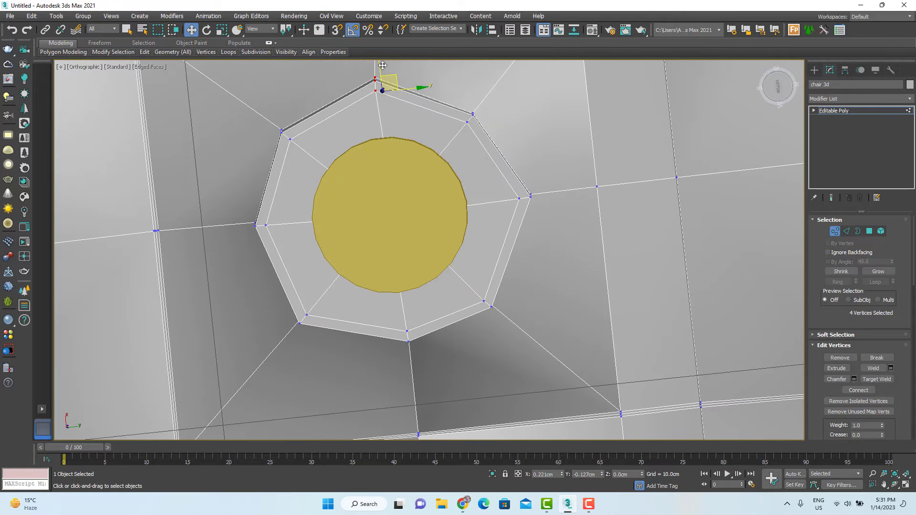
{"action": "left_click_drag", "start_coordinate": [416, 334], "coordinate": [417, 335]}
{"action": "scroll", "coordinate": [406, 285], "scroll_direction": "down", "scroll_amount": 2}
{"action": "key", "text": "1"}
- Convert the cylinder under the stem to an Editable Poly
{"action": "left_click", "coordinate": [410, 238]}
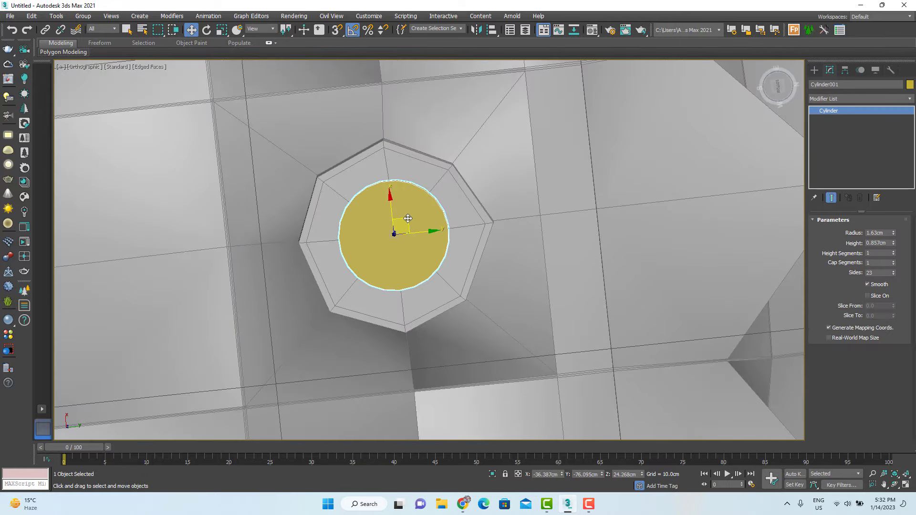
{"action": "middle_click_drag", "start_coordinate": [410, 236], "coordinate": [377, 228], "text": "alt"}
{"action": "scroll", "coordinate": [378, 228], "scroll_direction": "up", "scroll_amount": 2}
{"action": "right_click", "coordinate": [408, 241]}
{"action": "left_click", "coordinate": [530, 377]}
- Hide everything except the cylinder and delete its top cap polygon
{"action": "key", "text": "2"}
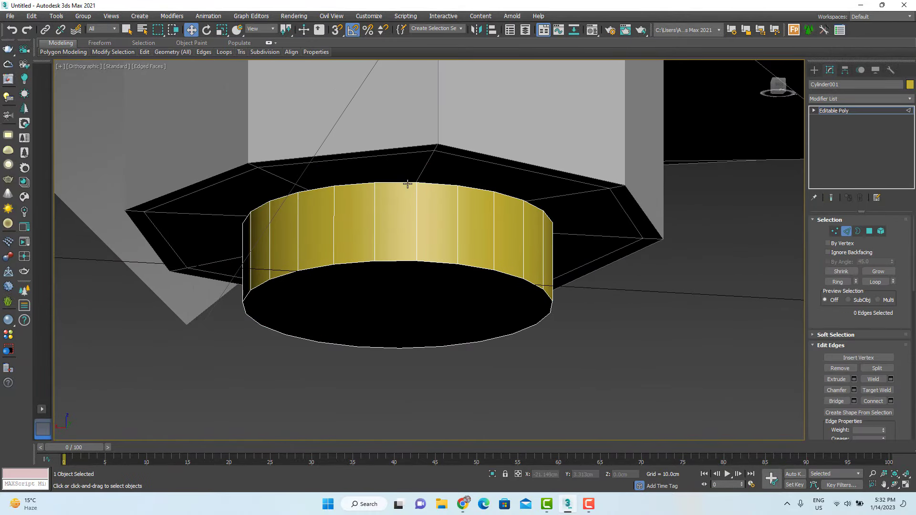
{"action": "right_click", "coordinate": [440, 229]}
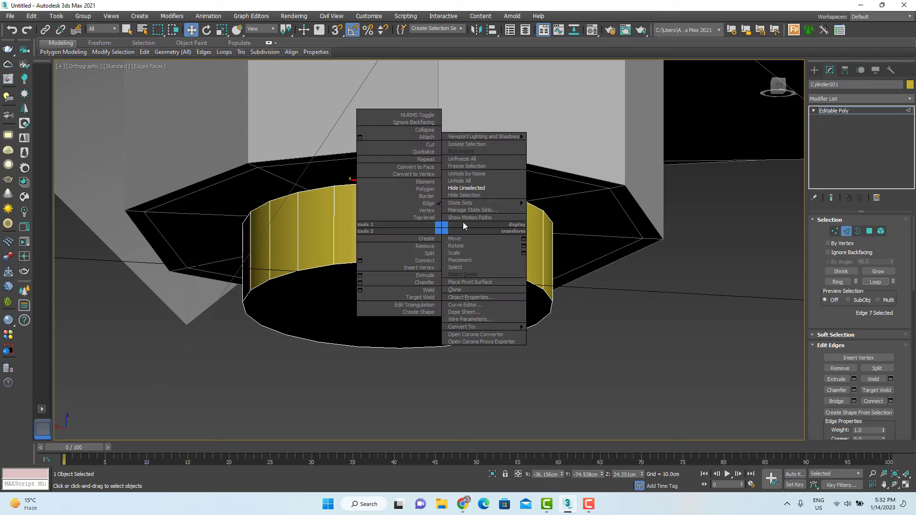
{"action": "left_click", "coordinate": [465, 191]}
{"action": "key", "text": "4"}
{"action": "left_click", "coordinate": [432, 191]}
{"action": "middle_click_drag", "start_coordinate": [412, 228], "coordinate": [484, 285], "text": "alt"}
{"action": "key", "text": "Delete"}
- Unhide the chair and scale the cylinder's upper vertices outward to widen its open end
{"action": "key", "text": "1"}
{"action": "left_click_drag", "start_coordinate": [720, 209], "coordinate": [157, 269]}
{"action": "right_click", "coordinate": [454, 257]}
{"action": "left_click", "coordinate": [479, 213]}
{"action": "middle_click_drag", "start_coordinate": [444, 286], "coordinate": [417, 297], "text": "alt"}
{"action": "key", "text": "p"}
{"action": "scroll", "coordinate": [548, 301], "scroll_direction": "down", "scroll_amount": 3}
{"action": "left_click_drag", "start_coordinate": [446, 260], "coordinate": [437, 257]}
- Taper the cylinder by scaling its bottom polygon inward, and move that polygon about 0.27 cm down
{"action": "key", "text": "4"}
{"action": "left_click", "coordinate": [470, 352]}
{"action": "scroll", "coordinate": [473, 344], "scroll_direction": "down", "scroll_amount": 3}
{"action": "middle_click_drag", "start_coordinate": [471, 354], "coordinate": [470, 320], "text": "alt"}
{"action": "scroll", "coordinate": [472, 320], "scroll_direction": "up", "scroll_amount": 3}
{"action": "left_click_drag", "start_coordinate": [478, 307], "coordinate": [492, 318]}
{"action": "key", "text": "w"}
{"action": "left_click_drag", "start_coordinate": [466, 276], "coordinate": [467, 262]}
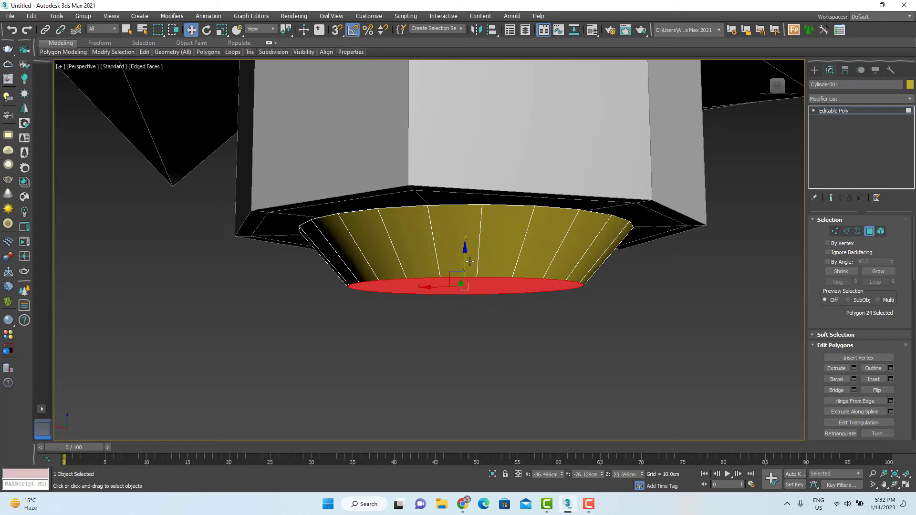
{"action": "scroll", "coordinate": [473, 313], "scroll_direction": "down", "scroll_amount": 5}
{"action": "middle_click_drag", "start_coordinate": [472, 313], "coordinate": [595, 339], "text": "alt"}
{"action": "key", "text": "z"}
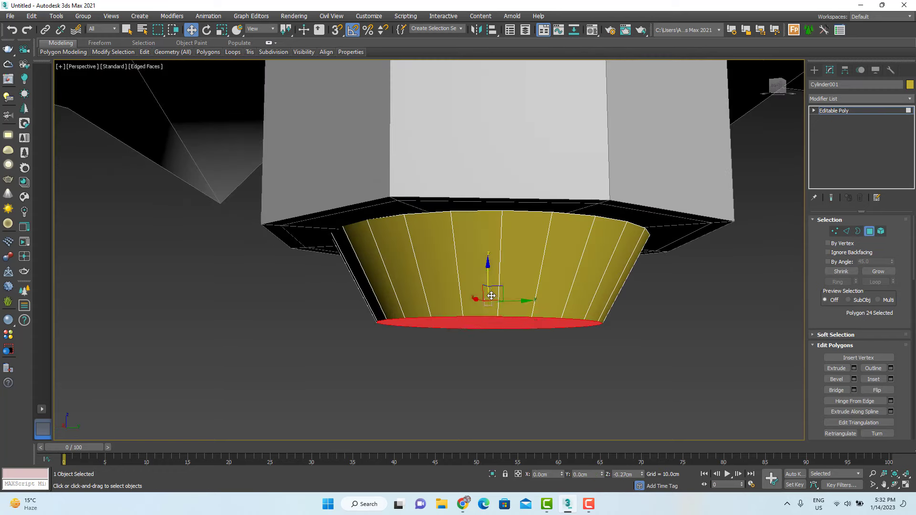
- Scale the cylinder's upper border to 97% horizontally and delete its bottom polygon
{"action": "key", "text": "3"}
{"action": "middle_click_drag", "start_coordinate": [477, 265], "coordinate": [498, 223], "text": "alt"}
{"action": "key", "text": "r"}
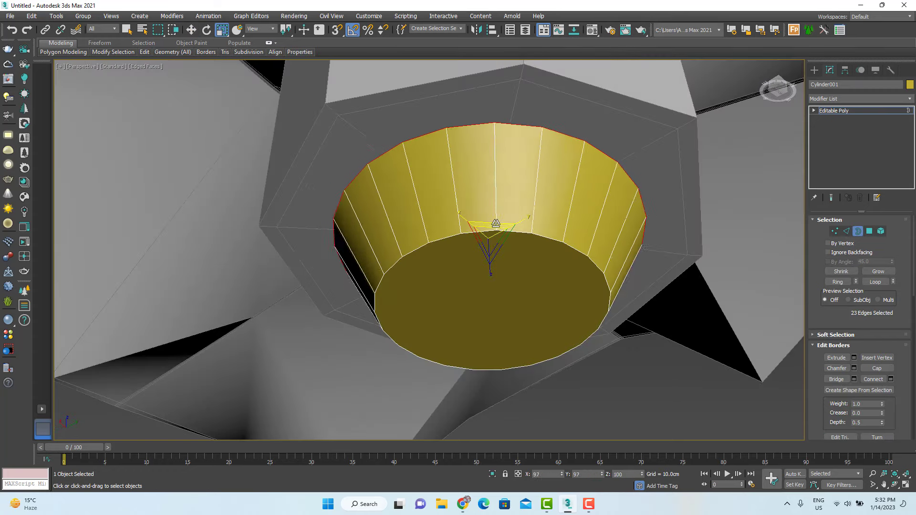
{"action": "key", "text": "4"}
{"action": "left_click", "coordinate": [508, 303]}
{"action": "middle_click_drag", "start_coordinate": [506, 259], "coordinate": [497, 311], "text": "alt"}
{"action": "key", "text": "Delete"}
- Extend the cylinder's open lower border downward into narrow bands separated by a thin recessed groove
{"action": "key", "text": "3"}
{"action": "left_click", "coordinate": [501, 302]}
{"action": "key", "text": "w"}
{"action": "scroll", "coordinate": [491, 305], "scroll_direction": "up", "scroll_amount": 3}
{"action": "mouse_move", "coordinate": [482, 269]}
{"action": "left_mouse_down", "text": "shift"}
{"action": "mouse_move", "coordinate": [483, 285]}
{"action": "mouse_move", "coordinate": [485, 277]}
{"action": "left_mouse_up", "text": "shift"}
{"action": "scroll", "coordinate": [484, 286], "scroll_direction": "up", "scroll_amount": 2}
{"action": "middle_click_drag", "start_coordinate": [472, 315], "coordinate": [495, 350], "text": "alt"}
{"action": "left_click_drag", "start_coordinate": [485, 337], "coordinate": [489, 336], "text": "shift"}
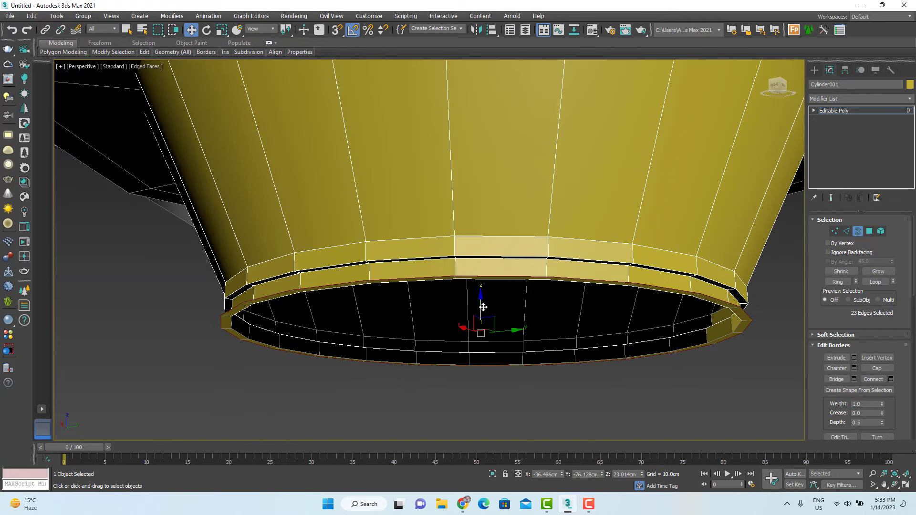
- Extend the lower border about 1.48 cm down into a straight tube, and add a narrow band at its end
{"action": "middle_click_drag", "start_coordinate": [483, 307], "coordinate": [459, 340], "text": "alt"}
{"action": "scroll", "coordinate": [391, 323], "scroll_direction": "down", "scroll_amount": 5}
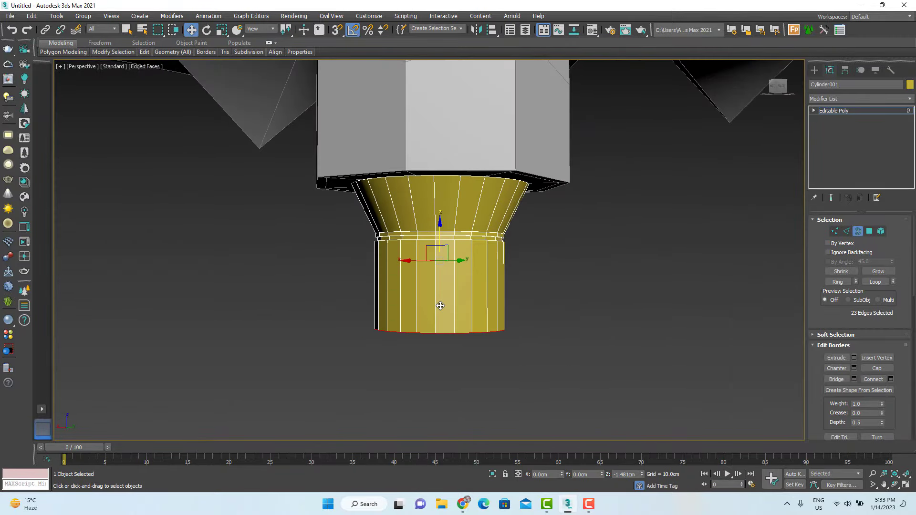
{"action": "scroll", "coordinate": [477, 354], "scroll_direction": "down", "scroll_amount": 3}
{"action": "left_click_drag", "start_coordinate": [443, 311], "coordinate": [446, 336], "text": "shift"}
- Scale a copy of the tube's lower border inward to form a flat ring, and extend its inner edge up inside
{"action": "scroll", "coordinate": [456, 346], "scroll_direction": "up", "scroll_amount": 7}
{"action": "middle_click_drag", "start_coordinate": [461, 361], "coordinate": [464, 329], "text": "alt"}
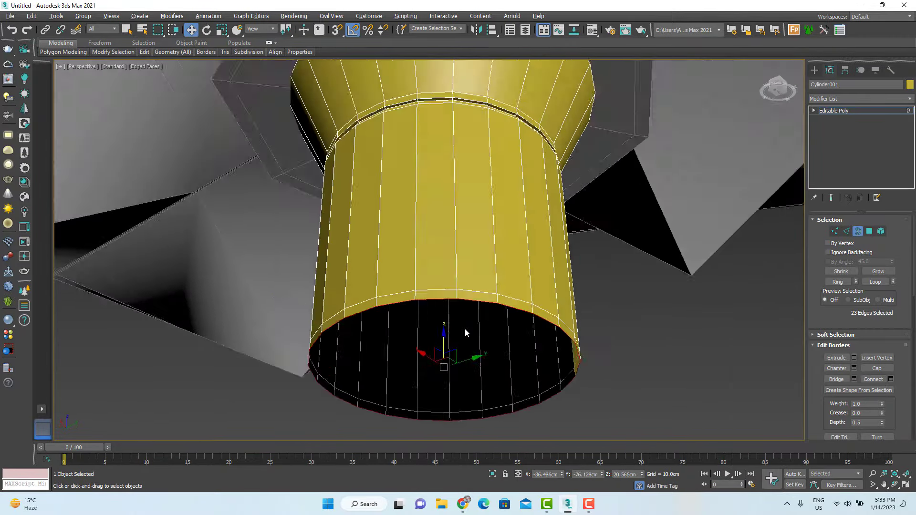
{"action": "scroll", "coordinate": [463, 330], "scroll_direction": "up", "scroll_amount": 3}
{"action": "key", "text": "r"}
{"action": "mouse_move", "coordinate": [439, 374]}
{"action": "left_mouse_down", "text": "shift"}
{"action": "mouse_move", "coordinate": [438, 394]}
{"action": "mouse_move", "coordinate": [446, 384]}
{"action": "left_mouse_up", "text": "shift"}
{"action": "right_click", "coordinate": [623, 355]}
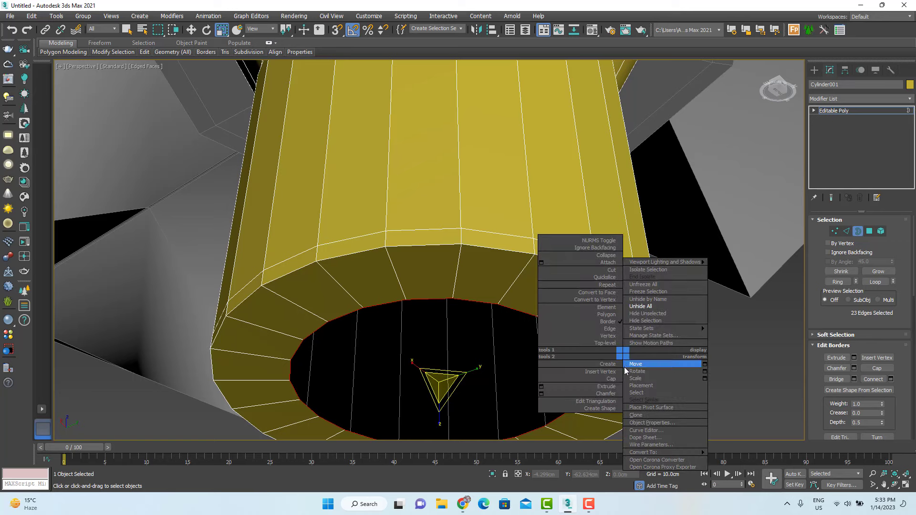
{"action": "middle_click_drag", "start_coordinate": [442, 368], "coordinate": [448, 370], "text": "alt"}
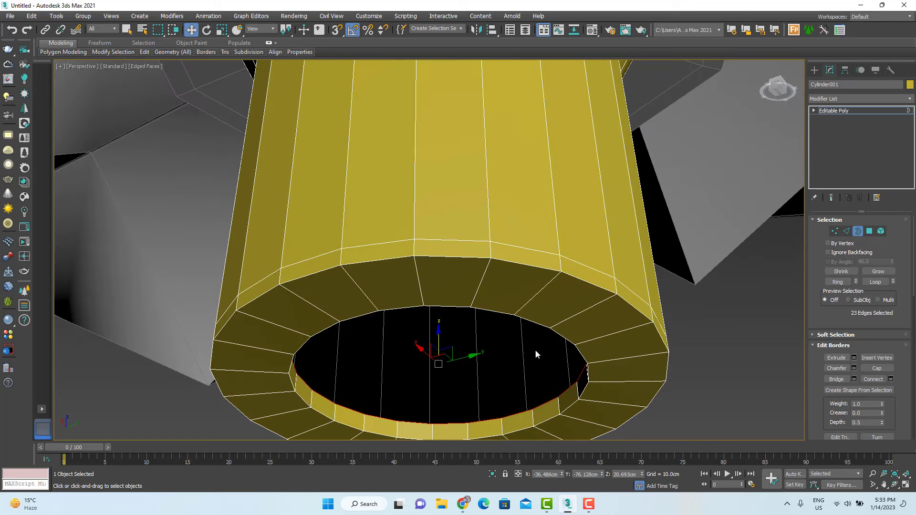
{"action": "right_click", "coordinate": [588, 355]}
{"action": "left_click", "coordinate": [539, 366]}
{"action": "key", "text": "3"}
- Assign the 03 - Default material to the chair and the cylinder together
{"action": "scroll", "coordinate": [540, 367], "scroll_direction": "down", "scroll_amount": 5}
{"action": "middle_click_drag", "start_coordinate": [539, 366], "coordinate": [642, 312], "text": "alt"}
{"action": "scroll", "coordinate": [465, 342], "scroll_direction": "down", "scroll_amount": 6}
{"action": "scroll", "coordinate": [501, 325], "scroll_direction": "up", "scroll_amount": 8}
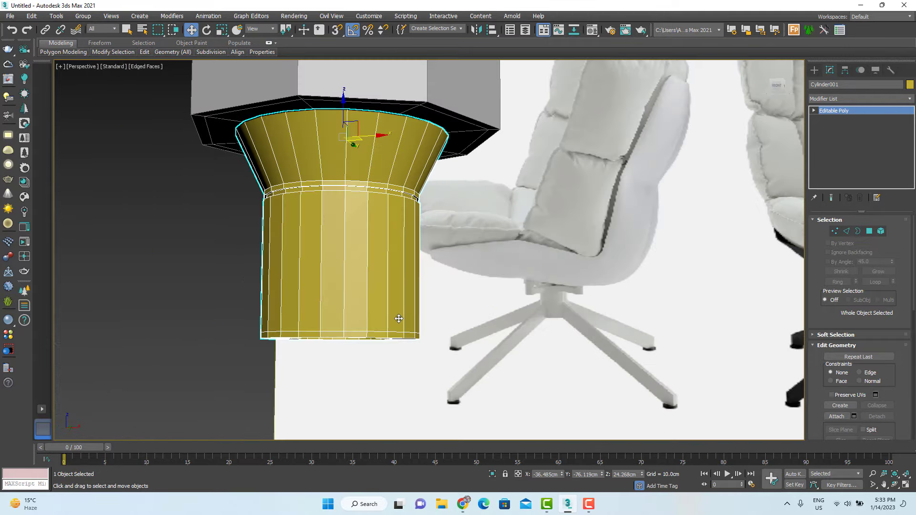
{"action": "scroll", "coordinate": [399, 319], "scroll_direction": "down", "scroll_amount": 10}
{"action": "left_click", "coordinate": [400, 336]}
{"action": "key", "text": "m"}
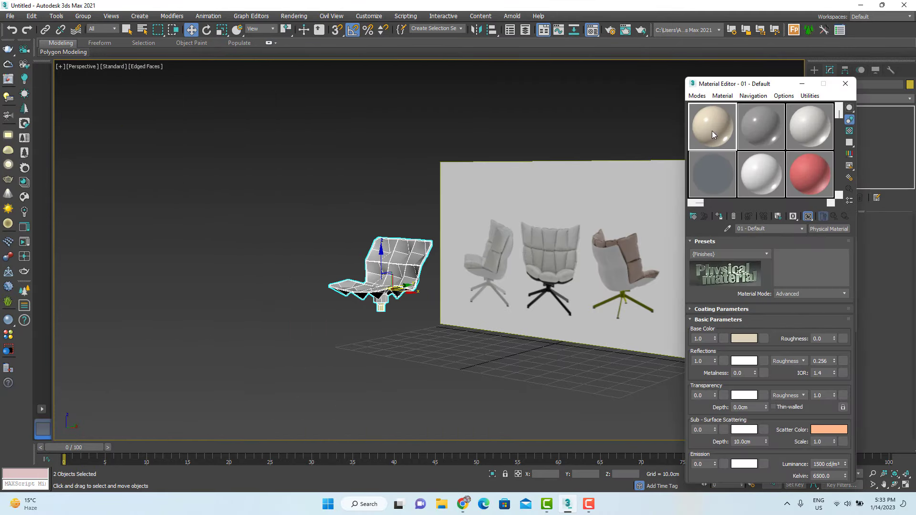
{"action": "left_click_drag", "start_coordinate": [811, 128], "coordinate": [392, 258]}
{"action": "left_click", "coordinate": [423, 269]}
{"action": "left_click", "coordinate": [402, 330]}
{"action": "scroll", "coordinate": [385, 307], "scroll_direction": "up", "scroll_amount": 6}
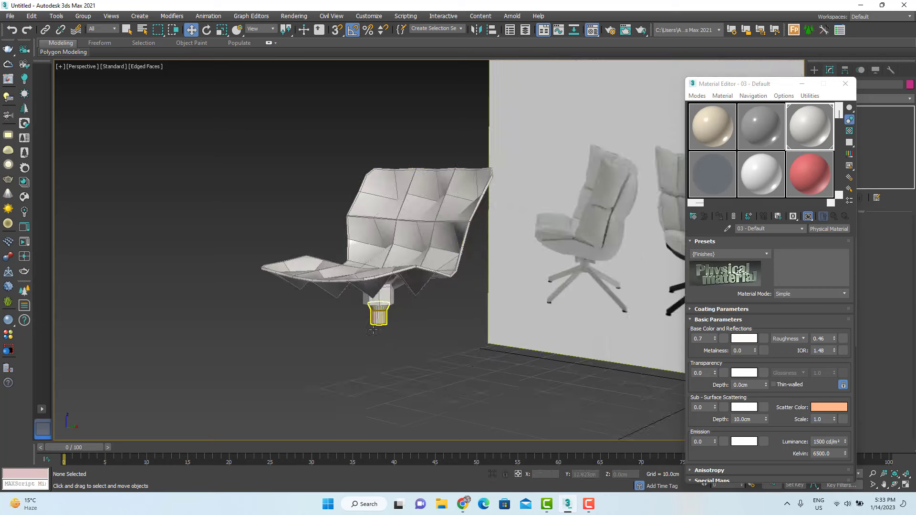
- Turn off the edged faces display and darken the 03 - Default material's base color to a value of 0.547
{"action": "scroll", "coordinate": [382, 318], "scroll_direction": "down", "scroll_amount": 3}
{"action": "key", "text": "F4"}
{"action": "middle_click_drag", "start_coordinate": [382, 319], "coordinate": [402, 324], "text": "alt"}
{"action": "left_click", "coordinate": [746, 340]}
{"action": "left_click", "coordinate": [338, 118]}
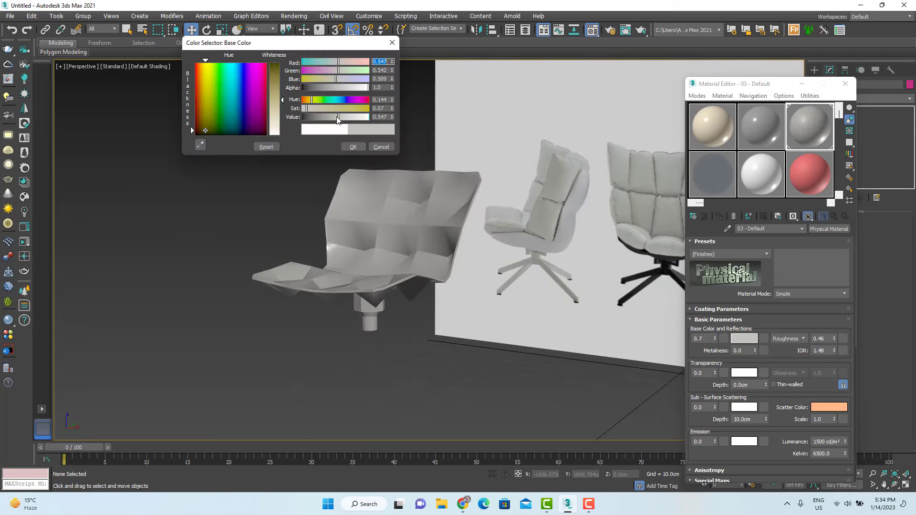
{"action": "left_click", "coordinate": [352, 147]}
{"action": "left_click", "coordinate": [846, 84]}
- Preview the tube with a TurboSmooth modifier, check it from below, and remove the modifier
{"action": "middle_click_drag", "start_coordinate": [367, 272], "coordinate": [327, 301], "text": "alt"}
{"action": "scroll", "coordinate": [314, 302], "scroll_direction": "up", "scroll_amount": 3}
{"action": "scroll", "coordinate": [329, 301], "scroll_direction": "up", "scroll_amount": 6}
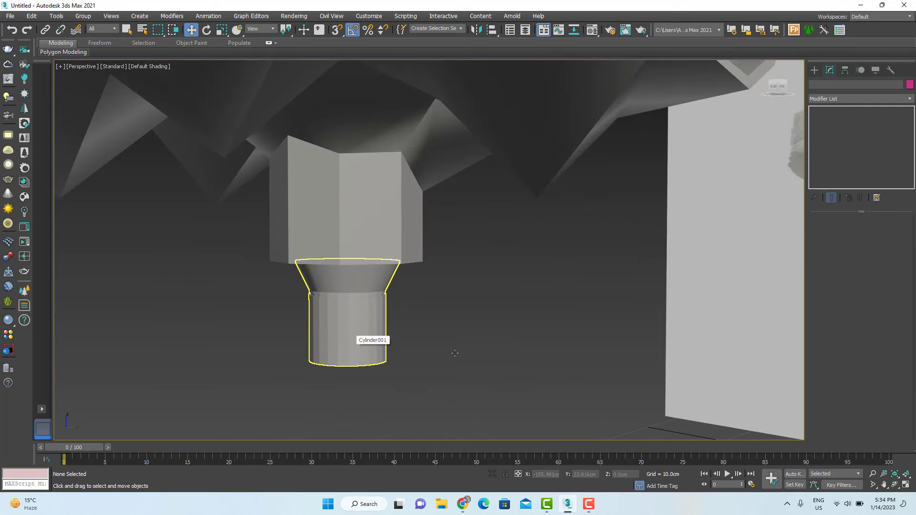
{"action": "left_click", "coordinate": [865, 99]}
{"action": "key", "text": "t"}
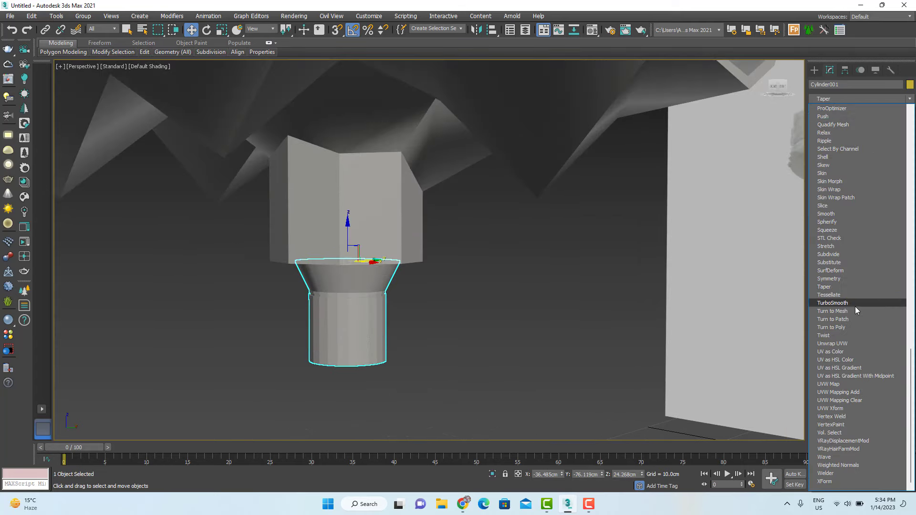
{"action": "left_click", "coordinate": [854, 305]}
{"action": "scroll", "coordinate": [397, 332], "scroll_direction": "up", "scroll_amount": 3}
{"action": "middle_click_drag", "start_coordinate": [397, 333], "coordinate": [394, 253], "text": "alt"}
{"action": "scroll", "coordinate": [350, 330], "scroll_direction": "down", "scroll_amount": 3}
{"action": "left_click", "coordinate": [861, 198]}
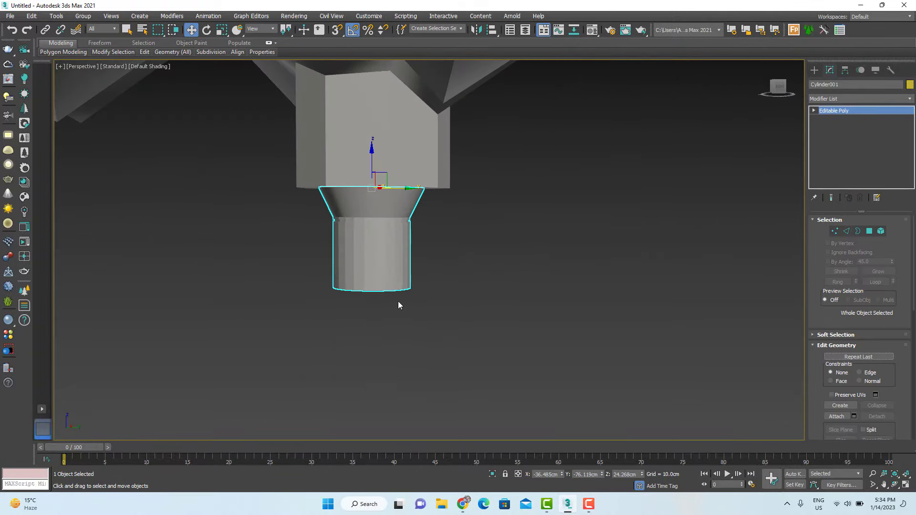
- Create a 6-sided cylinder with a radius of 0.666 cm and a height of 0.423 cm on the tube's side
{"action": "left_click", "coordinate": [813, 70]}
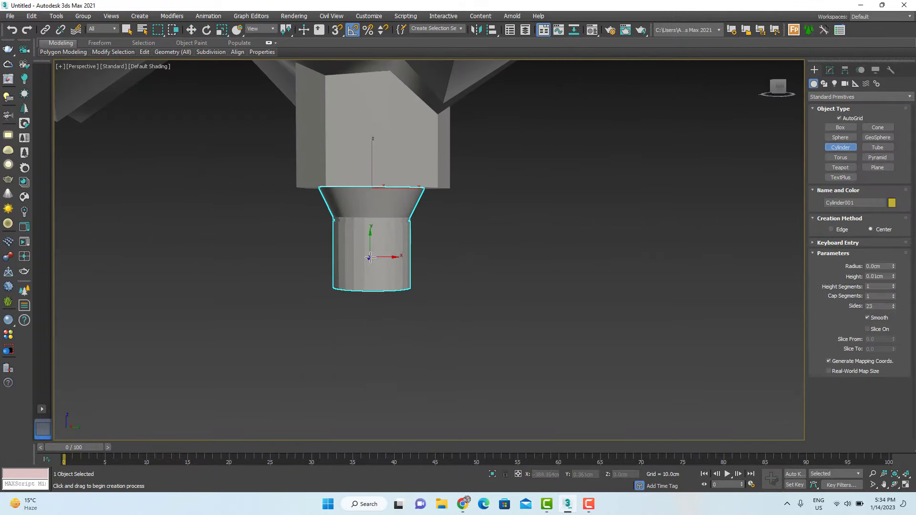
{"action": "scroll", "coordinate": [398, 260], "scroll_direction": "up", "scroll_amount": 4}
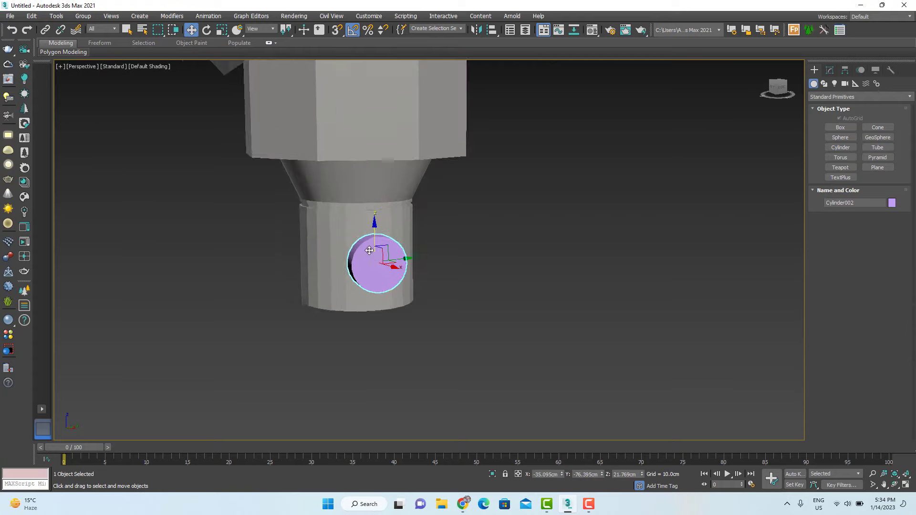
{"action": "left_click", "coordinate": [830, 69]}
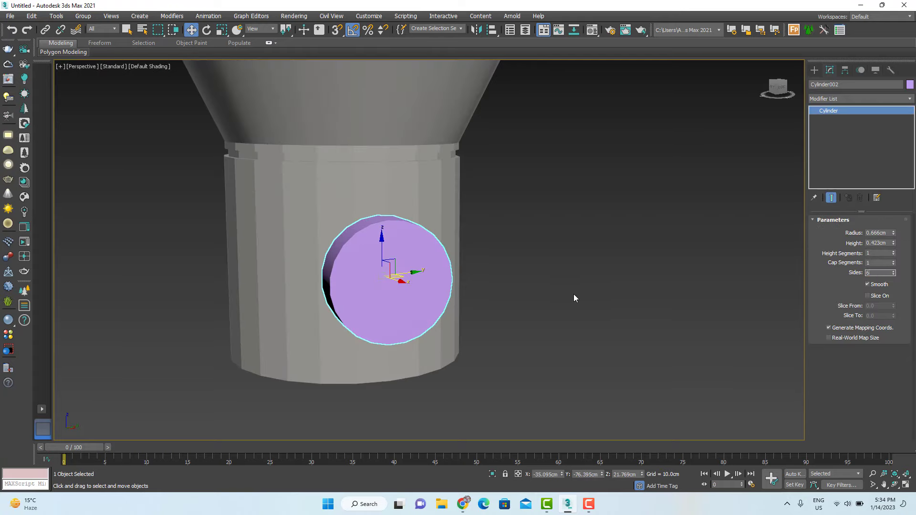
{"action": "key", "text": "Return"}
- Convert the hexagonal cylinder to an Editable Poly and scale it uniformly to about 113%
{"action": "middle_click_drag", "start_coordinate": [364, 323], "coordinate": [386, 321], "text": "alt"}
{"action": "right_click", "coordinate": [392, 305]}
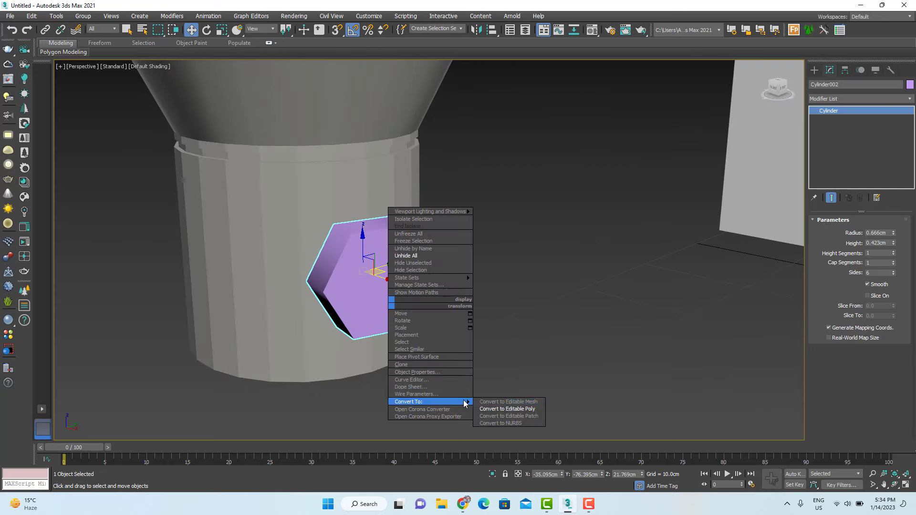
{"action": "left_click", "coordinate": [511, 465]}
{"action": "key", "text": "e"}
{"action": "middle_click_drag", "start_coordinate": [391, 312], "coordinate": [380, 310], "text": "alt"}
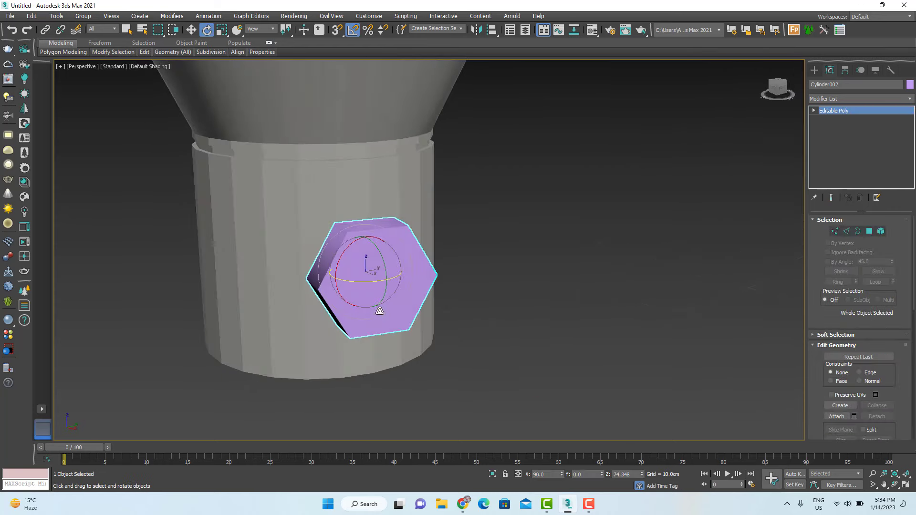
{"action": "scroll", "coordinate": [380, 309], "scroll_direction": "down", "scroll_amount": 2}
{"action": "key", "text": "r"}
{"action": "left_click_drag", "start_coordinate": [371, 282], "coordinate": [372, 273]}
{"action": "scroll", "coordinate": [388, 298], "scroll_direction": "down", "scroll_amount": 2}
{"action": "mouse_move", "coordinate": [394, 306]}
{"action": "middle_mouse_down", "text": "alt"}
{"action": "mouse_move", "coordinate": [453, 307]}
{"action": "mouse_move", "coordinate": [379, 299]}
{"action": "middle_mouse_up", "text": "alt"}
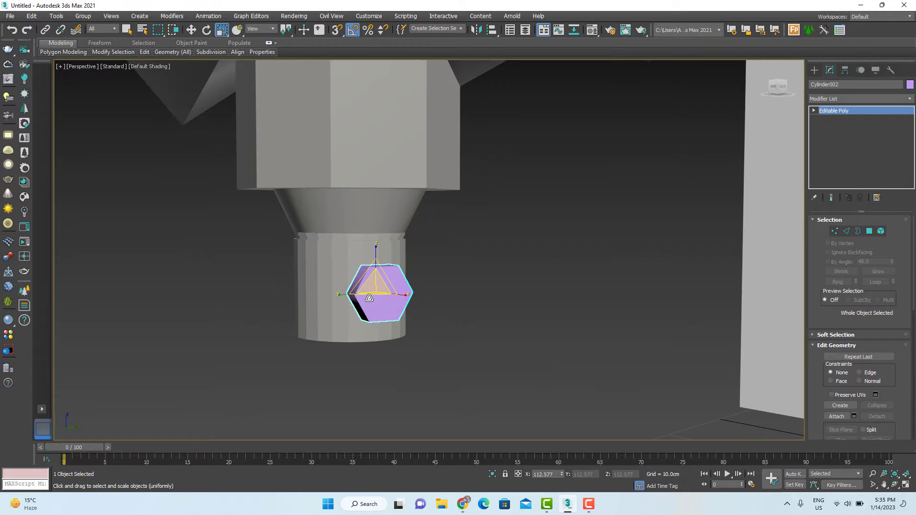
- Turn the hexagonal piece to face the front and move it 1.44 cm along negative X toward the tube's centre
{"action": "key", "text": "4"}
{"action": "key", "text": "4"}
{"action": "key", "text": "f"}
{"action": "key", "text": "z"}
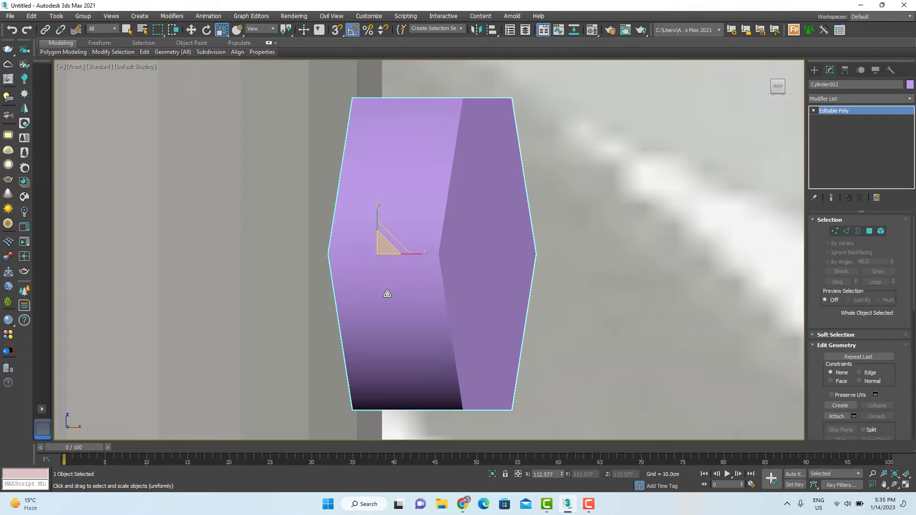
{"action": "scroll", "coordinate": [387, 293], "scroll_direction": "down", "scroll_amount": 6}
{"action": "middle_click_drag", "start_coordinate": [317, 291], "coordinate": [441, 308]}
{"action": "left_click_drag", "start_coordinate": [547, 313], "coordinate": [507, 300]}
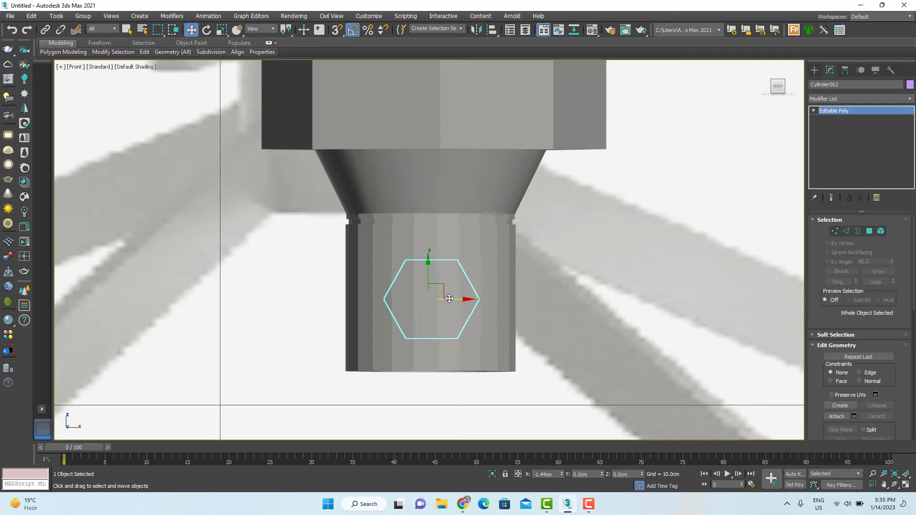
- Fine-tune the hexagonal piece's rotation and horizontal position so it sits squarely centred on the tube's front
{"action": "scroll", "coordinate": [448, 299], "scroll_direction": "down", "scroll_amount": 3}
{"action": "middle_click_drag", "start_coordinate": [449, 299], "coordinate": [420, 328], "text": "alt"}
{"action": "key", "text": "f"}
{"action": "key", "text": "z"}
{"action": "scroll", "coordinate": [427, 298], "scroll_direction": "down", "scroll_amount": 5}
{"action": "key", "text": "f"}
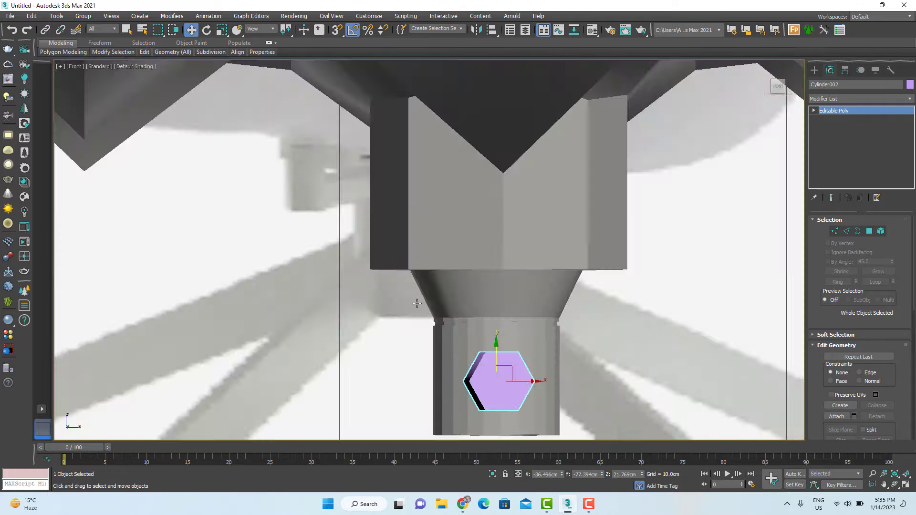
{"action": "key", "text": "z"}
{"action": "key", "text": "e"}
{"action": "left_click_drag", "start_coordinate": [443, 256], "coordinate": [434, 264]}
{"action": "scroll", "coordinate": [435, 263], "scroll_direction": "down", "scroll_amount": 3}
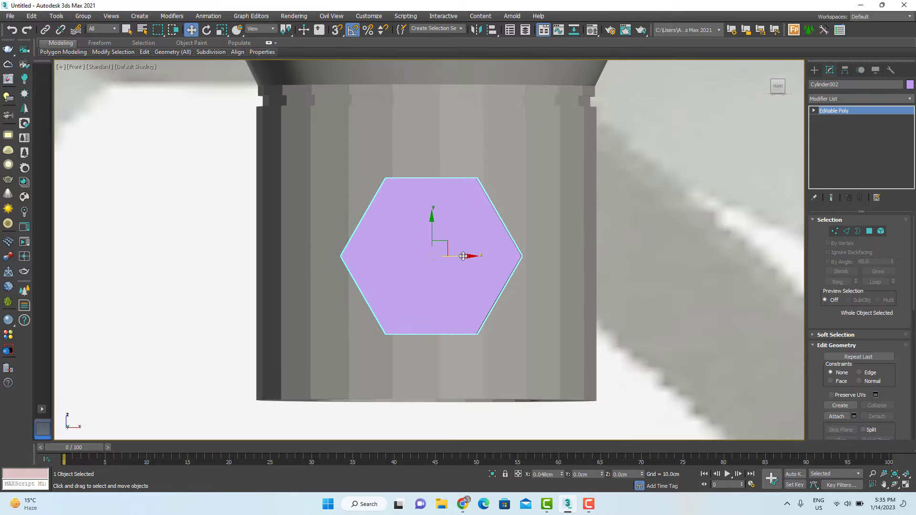
- Delete the front cap polygon of the hexagonal piece on the tube
{"action": "scroll", "coordinate": [480, 275], "scroll_direction": "down", "scroll_amount": 6}
{"action": "middle_click_drag", "start_coordinate": [482, 277], "coordinate": [516, 313], "text": "alt"}
{"action": "key", "text": "5"}
{"action": "left_click", "coordinate": [416, 278]}
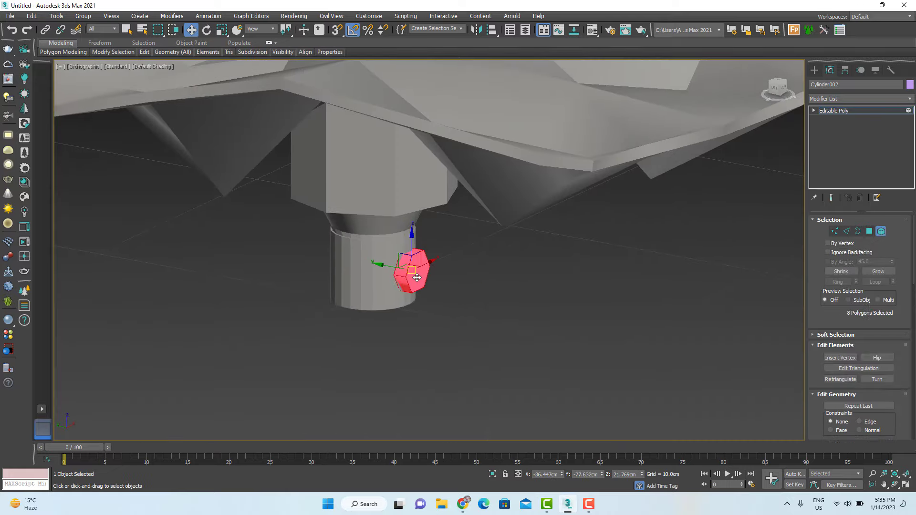
{"action": "scroll", "coordinate": [417, 278], "scroll_direction": "up", "scroll_amount": 4}
{"action": "key", "text": "4"}
{"action": "left_click", "coordinate": [403, 246]}
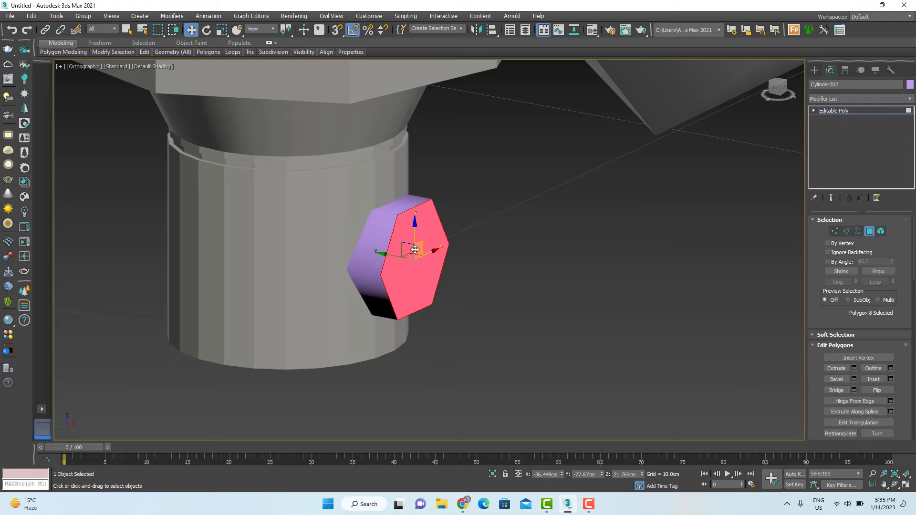
{"action": "key", "text": "Delete"}
- Extend the hexagonal piece's open border outward and down in the Left view to form a long slanted leg
{"action": "key", "text": "3"}
{"action": "left_click", "coordinate": [446, 258]}
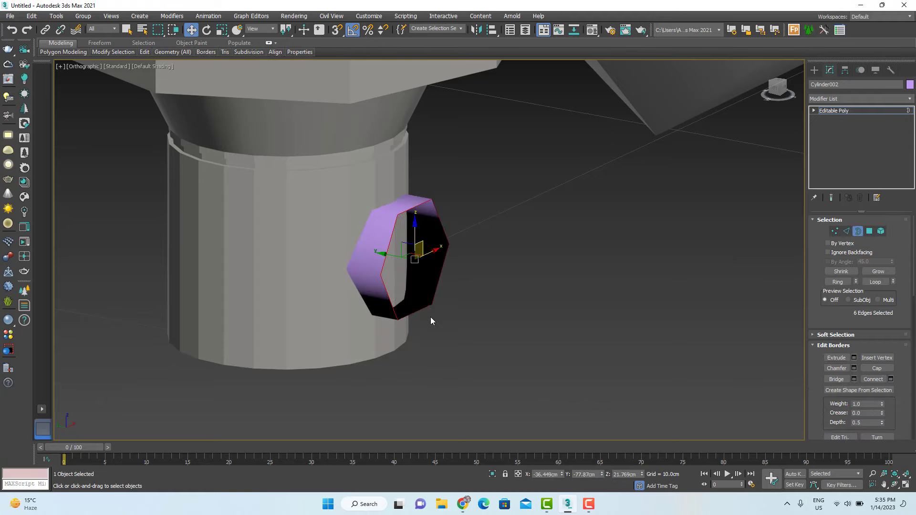
{"action": "key", "text": "l"}
{"action": "scroll", "coordinate": [245, 229], "scroll_direction": "down", "scroll_amount": 10}
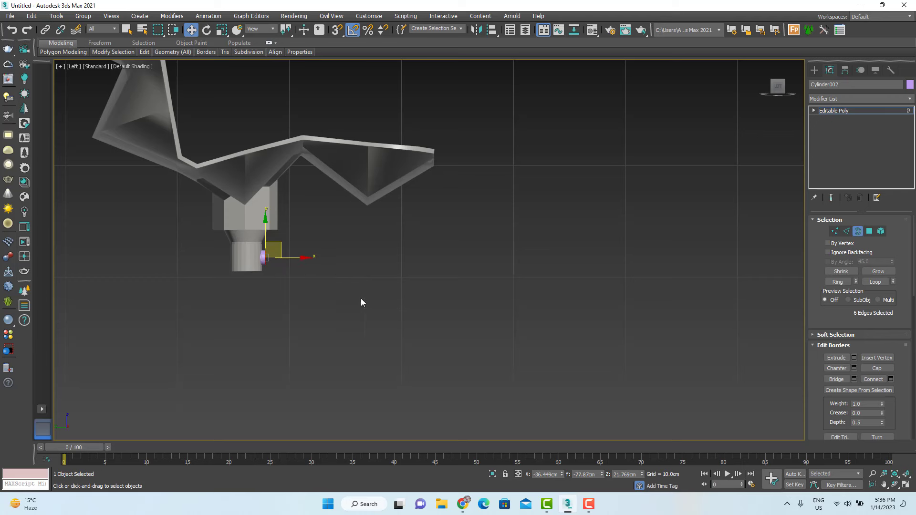
{"action": "scroll", "coordinate": [417, 314], "scroll_direction": "up", "scroll_amount": 6}
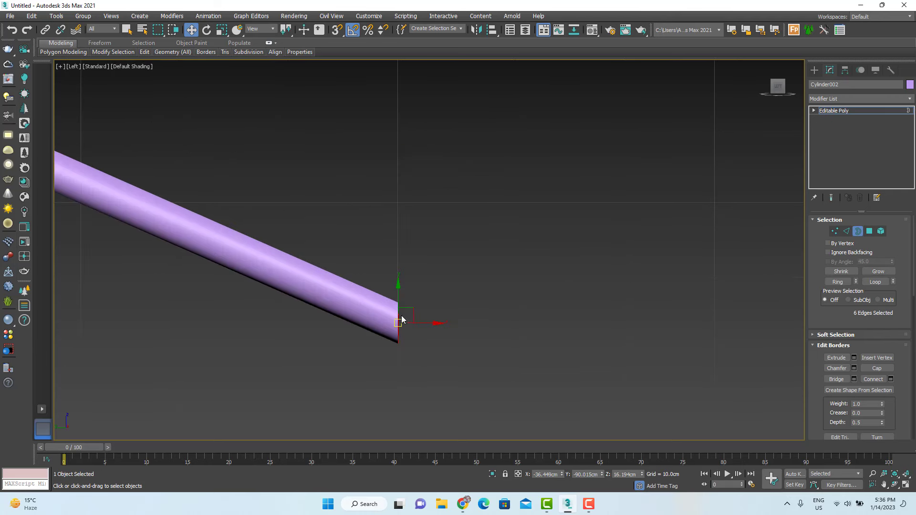
{"action": "middle_click_drag", "start_coordinate": [417, 314], "coordinate": [359, 323], "text": "alt"}
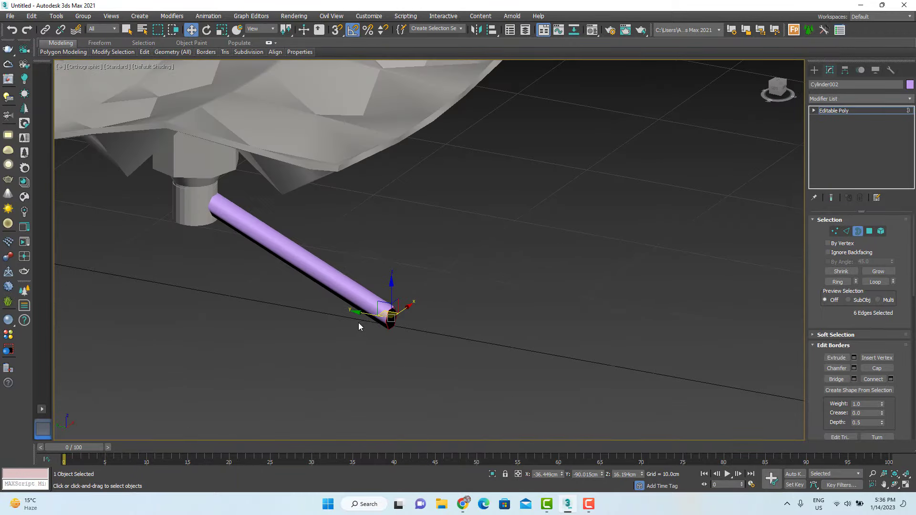
{"action": "middle_click_drag", "start_coordinate": [220, 225], "coordinate": [290, 253]}
- Hide all objects except the leg and delete the polygon closing its inner end
{"action": "left_click", "coordinate": [290, 254]}
{"action": "key", "text": "e"}
{"action": "scroll", "coordinate": [290, 253], "scroll_direction": "up", "scroll_amount": 4}
{"action": "key", "text": "r"}
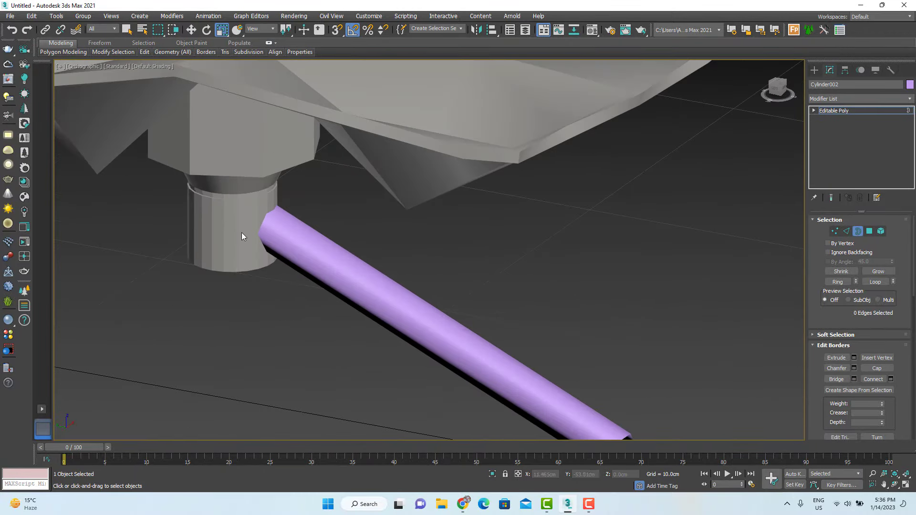
{"action": "right_click", "coordinate": [316, 254]}
{"action": "left_click", "coordinate": [344, 216]}
{"action": "middle_click_drag", "start_coordinate": [345, 224], "coordinate": [439, 239], "text": "alt"}
{"action": "scroll", "coordinate": [350, 329], "scroll_direction": "up", "scroll_amount": 4}
{"action": "key", "text": "4"}
{"action": "left_click", "coordinate": [350, 328]}
{"action": "key", "text": "Delete"}
{"action": "key", "text": "4"}
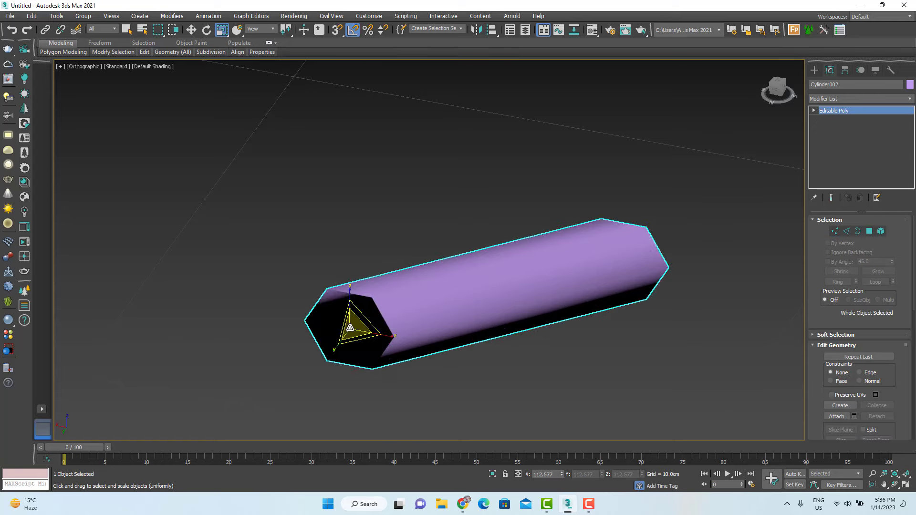
- Unhide all objects and turn the view to the front of the leg
{"action": "scroll", "coordinate": [350, 328], "scroll_direction": "down", "scroll_amount": 3}
{"action": "middle_click_drag", "start_coordinate": [350, 327], "coordinate": [398, 291], "text": "alt"}
{"action": "right_click", "coordinate": [398, 291]}
{"action": "left_click", "coordinate": [428, 247]}
{"action": "middle_click_drag", "start_coordinate": [427, 246], "coordinate": [416, 205], "text": "alt"}
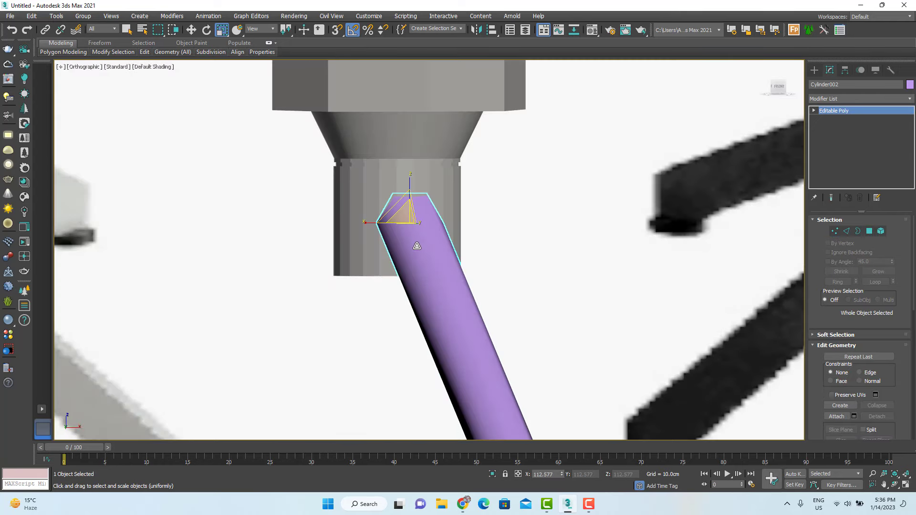
- Move the open border at the leg's outer end farther outward and down to lengthen the leg
{"action": "key", "text": "3"}
{"action": "middle_click_drag", "start_coordinate": [417, 247], "coordinate": [478, 353], "text": "alt"}
{"action": "scroll", "coordinate": [479, 354], "scroll_direction": "up", "scroll_amount": 5}
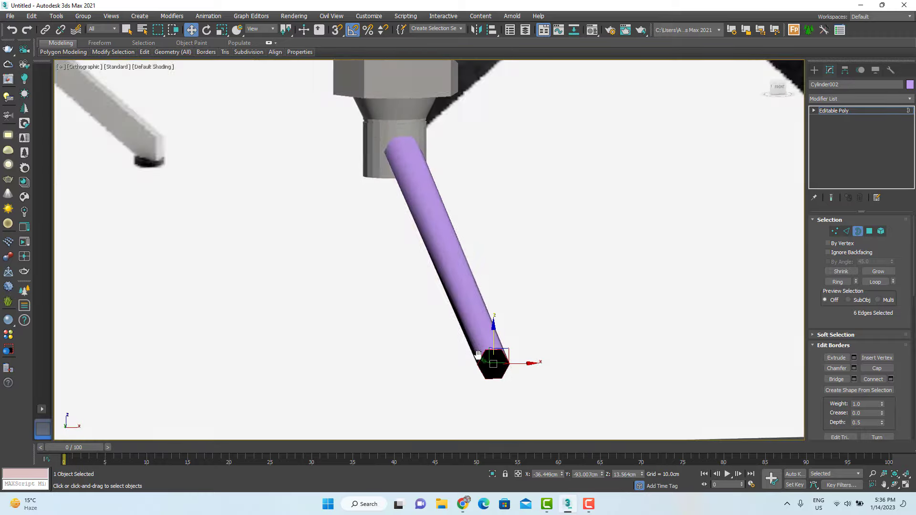
{"action": "left_click", "coordinate": [337, 175]}
{"action": "key", "text": "r"}
{"action": "scroll", "coordinate": [349, 156], "scroll_direction": "down", "scroll_amount": 5}
{"action": "left_click", "coordinate": [497, 366]}
{"action": "scroll", "coordinate": [480, 383], "scroll_direction": "up", "scroll_amount": 4}
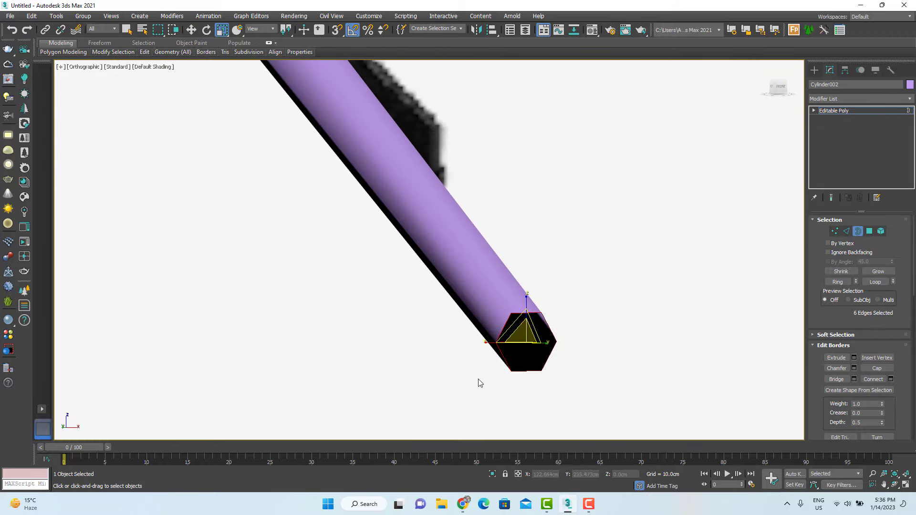
{"action": "scroll", "coordinate": [479, 378], "scroll_direction": "down", "scroll_amount": 4}
- Show edged faces and connect the leg's six lengthwise edges with a loop across the middle
{"action": "key", "text": "F4"}
{"action": "middle_click_drag", "start_coordinate": [389, 310], "coordinate": [305, 193], "text": "alt"}
{"action": "key", "text": "2"}
{"action": "left_click_drag", "start_coordinate": [304, 193], "coordinate": [390, 271]}
{"action": "right_click", "coordinate": [390, 270]}
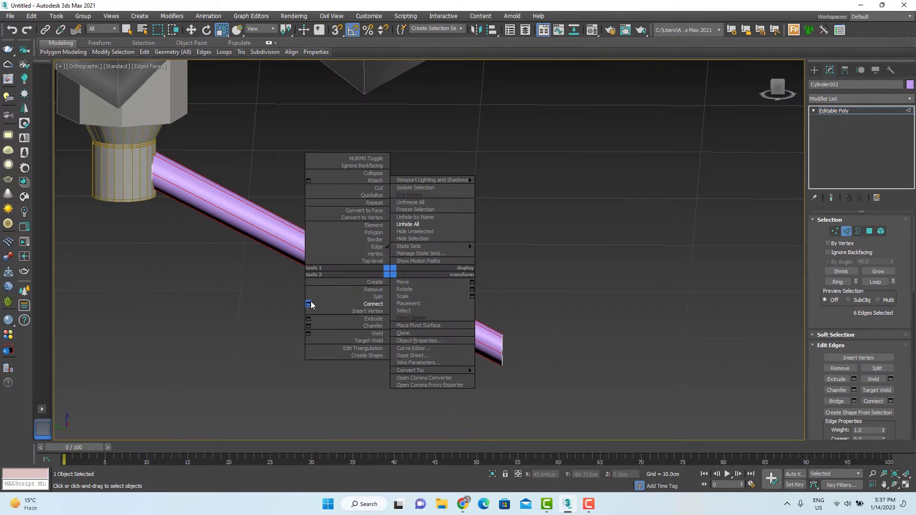
{"action": "left_click", "coordinate": [310, 305]}
{"action": "left_click", "coordinate": [434, 299]}
- Straighten both sides of the leg's open end by lining up their vertices, making the second side planar in X
{"action": "middle_click_drag", "start_coordinate": [584, 372], "coordinate": [501, 389], "text": "alt"}
{"action": "scroll", "coordinate": [386, 415], "scroll_direction": "up", "scroll_amount": 5}
{"action": "scroll", "coordinate": [339, 362], "scroll_direction": "up", "scroll_amount": 2}
{"action": "key", "text": "1"}
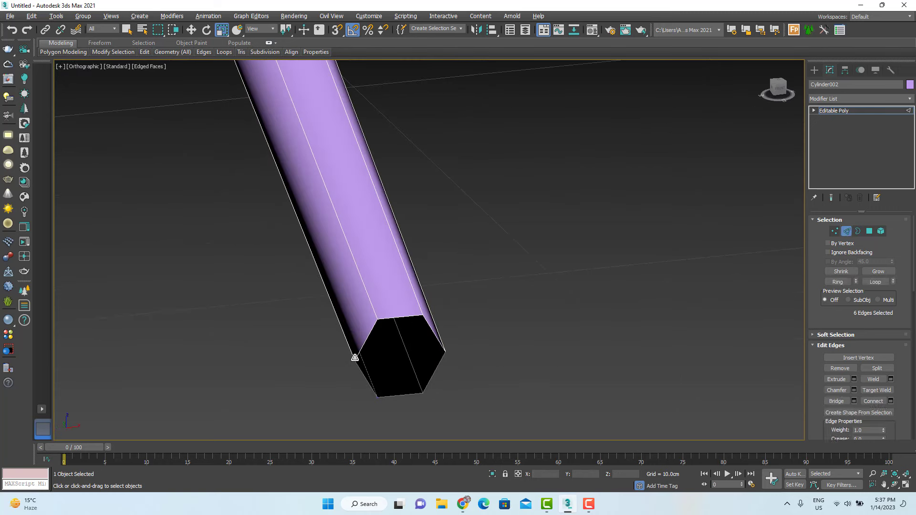
{"action": "left_click", "coordinate": [354, 361]}
{"action": "key", "text": "w"}
{"action": "left_click_drag", "start_coordinate": [368, 361], "coordinate": [404, 355]}
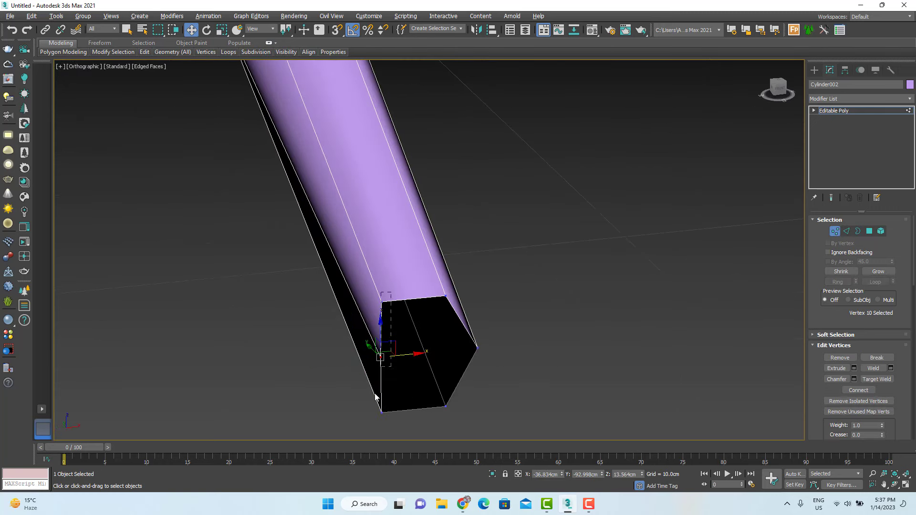
{"action": "scroll", "coordinate": [902, 328], "scroll_direction": "down", "scroll_amount": 5}
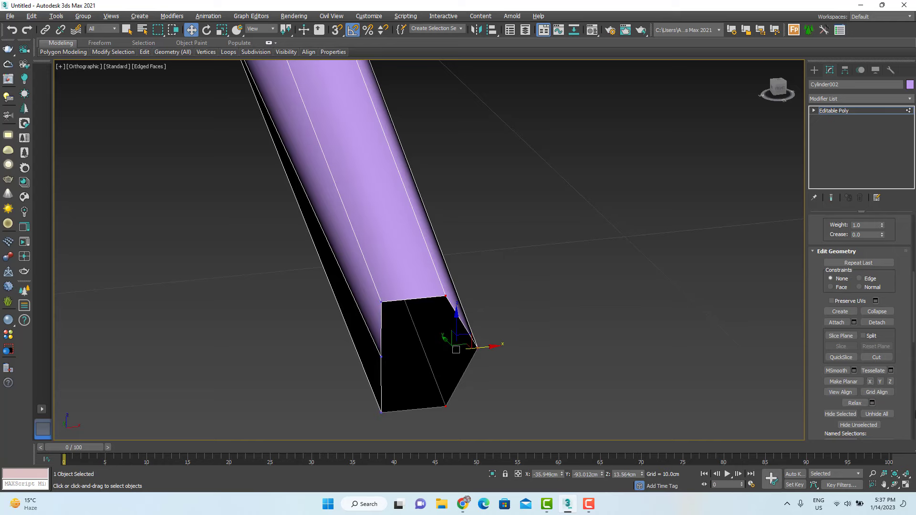
{"action": "left_click", "coordinate": [870, 381]}
- Shift the upper end vertices outward and the lower ones inward in the Left view so the end is cut square to the leg
{"action": "scroll", "coordinate": [403, 349], "scroll_direction": "down", "scroll_amount": 5}
{"action": "middle_click_drag", "start_coordinate": [405, 348], "coordinate": [470, 334], "text": "alt"}
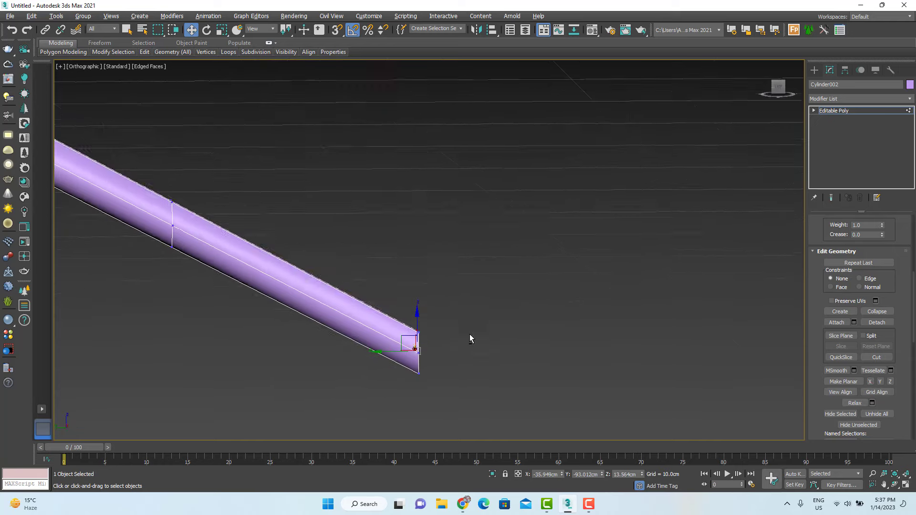
{"action": "key", "text": "l"}
{"action": "scroll", "coordinate": [505, 292], "scroll_direction": "up", "scroll_amount": 5}
{"action": "left_click", "coordinate": [515, 245]}
{"action": "middle_click_drag", "start_coordinate": [538, 244], "coordinate": [516, 240]}
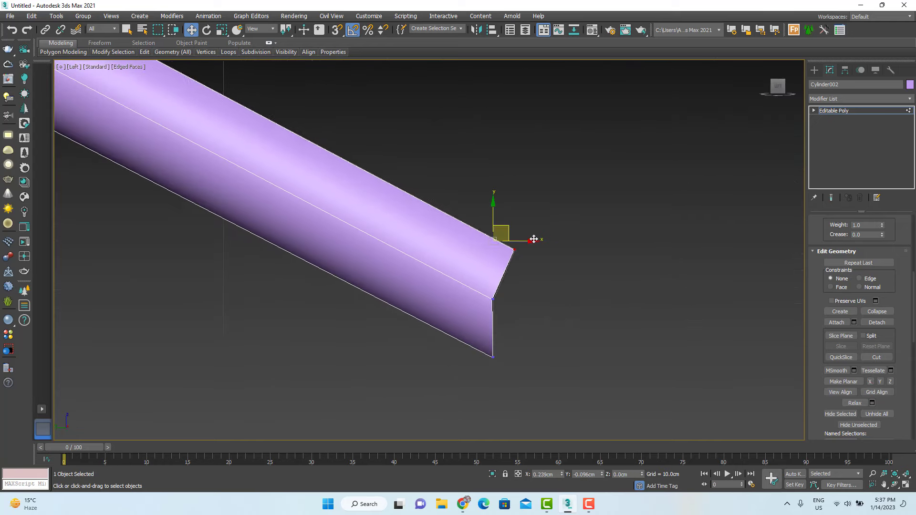
{"action": "left_click_drag", "start_coordinate": [517, 359], "coordinate": [477, 338]}
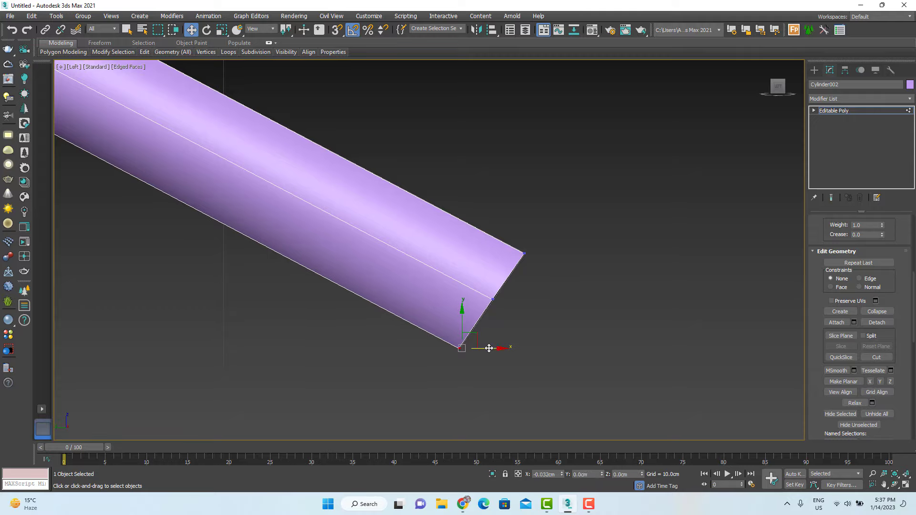
{"action": "key", "text": "1"}
- Scale down the open border at the leg's outer end to taper the leg
{"action": "scroll", "coordinate": [479, 321], "scroll_direction": "down", "scroll_amount": 6}
{"action": "scroll", "coordinate": [430, 339], "scroll_direction": "up", "scroll_amount": 4}
{"action": "middle_click_drag", "start_coordinate": [478, 321], "coordinate": [459, 365], "text": "alt"}
{"action": "key", "text": "p"}
{"action": "scroll", "coordinate": [389, 351], "scroll_direction": "down", "scroll_amount": 4}
{"action": "scroll", "coordinate": [278, 223], "scroll_direction": "up", "scroll_amount": 5}
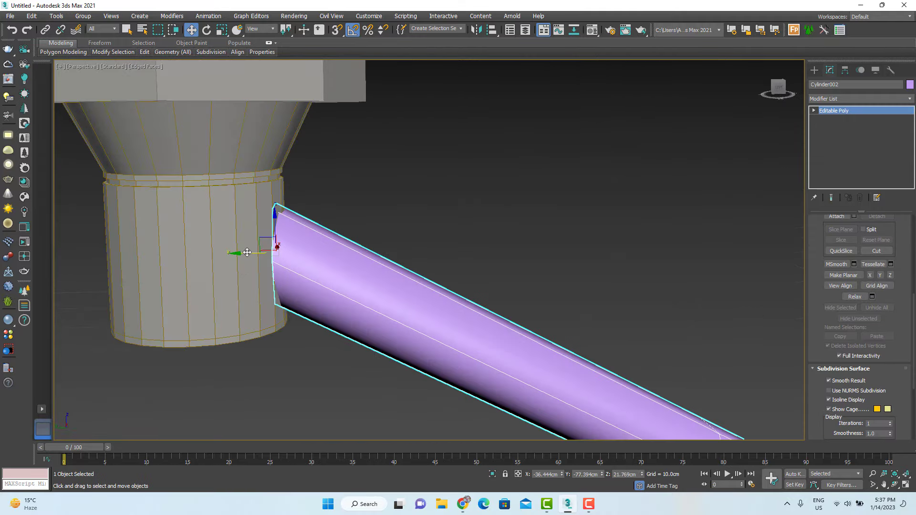
{"action": "scroll", "coordinate": [247, 252], "scroll_direction": "down", "scroll_amount": 5}
{"action": "middle_click_drag", "start_coordinate": [246, 252], "coordinate": [402, 391], "text": "alt"}
{"action": "key", "text": "3"}
{"action": "key", "text": "e"}
{"action": "scroll", "coordinate": [427, 390], "scroll_direction": "up", "scroll_amount": 3}
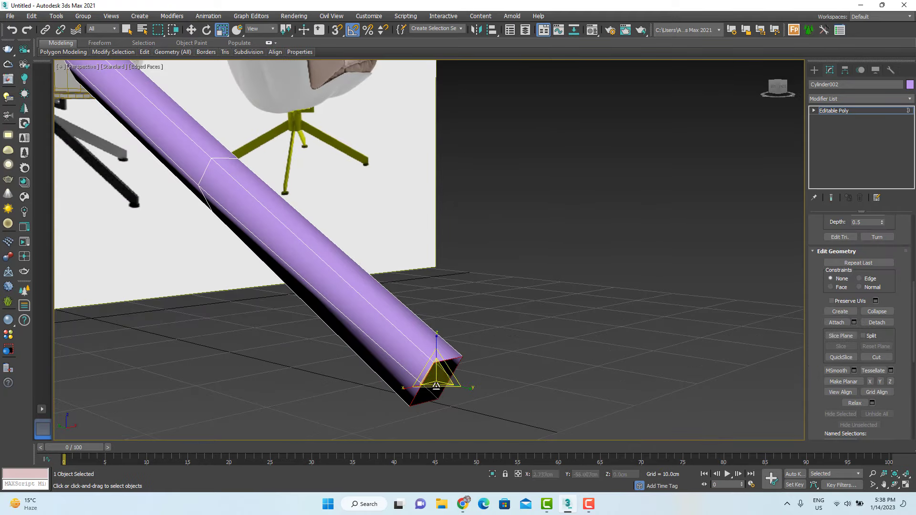
{"action": "scroll", "coordinate": [436, 386], "scroll_direction": "up", "scroll_amount": 2}
{"action": "left_click_drag", "start_coordinate": [435, 380], "coordinate": [435, 394]}
- Cap the open border at the leg's outer end
{"action": "scroll", "coordinate": [435, 392], "scroll_direction": "down", "scroll_amount": 4}
{"action": "middle_click_drag", "start_coordinate": [435, 391], "coordinate": [353, 358], "text": "alt"}
{"action": "scroll", "coordinate": [315, 380], "scroll_direction": "down", "scroll_amount": 5}
{"action": "scroll", "coordinate": [376, 383], "scroll_direction": "up", "scroll_amount": 4}
{"action": "scroll", "coordinate": [374, 388], "scroll_direction": "up", "scroll_amount": 3}
{"action": "key", "text": "3"}
{"action": "left_click", "coordinate": [394, 345], "text": "ctrl"}
{"action": "left_click", "coordinate": [288, 316]}
{"action": "key", "text": "3"}
{"action": "key", "text": "alt+p"}
- Connect the two middle side vertices with an edge across the leg's end cap
{"action": "scroll", "coordinate": [353, 356], "scroll_direction": "up", "scroll_amount": 3}
{"action": "key", "text": "1"}
{"action": "left_click", "coordinate": [330, 336]}
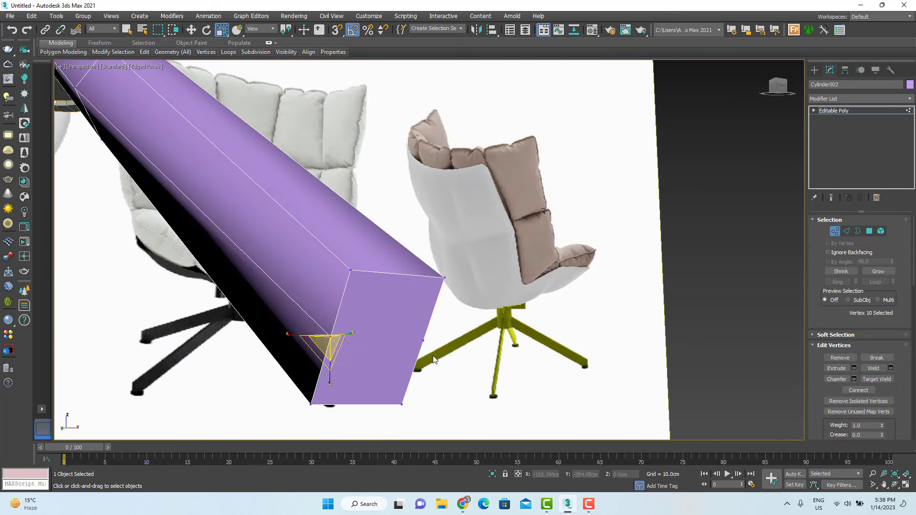
{"action": "left_click", "coordinate": [423, 341], "text": "ctrl"}
{"action": "right_click", "coordinate": [525, 350]}
{"action": "left_click", "coordinate": [513, 378]}
{"action": "scroll", "coordinate": [350, 340], "scroll_direction": "down", "scroll_amount": 2}
{"action": "key", "text": "1"}
{"action": "scroll", "coordinate": [341, 344], "scroll_direction": "down", "scroll_amount": 2}
{"action": "key", "text": "1"}
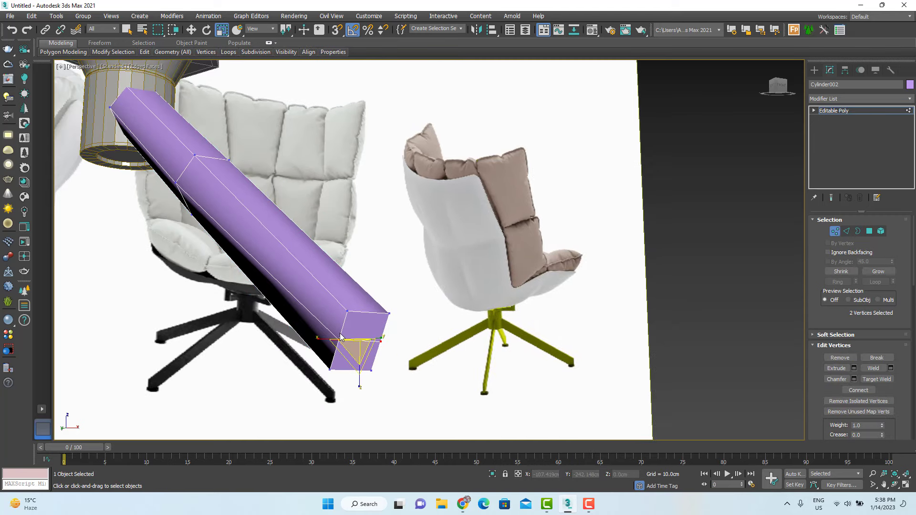
- Chamfer the two upper lengthwise edges and the top end edge of the leg's outer half by 0.05 cm
{"action": "key", "text": "2"}
{"action": "middle_click_drag", "start_coordinate": [282, 228], "coordinate": [265, 242], "text": "alt"}
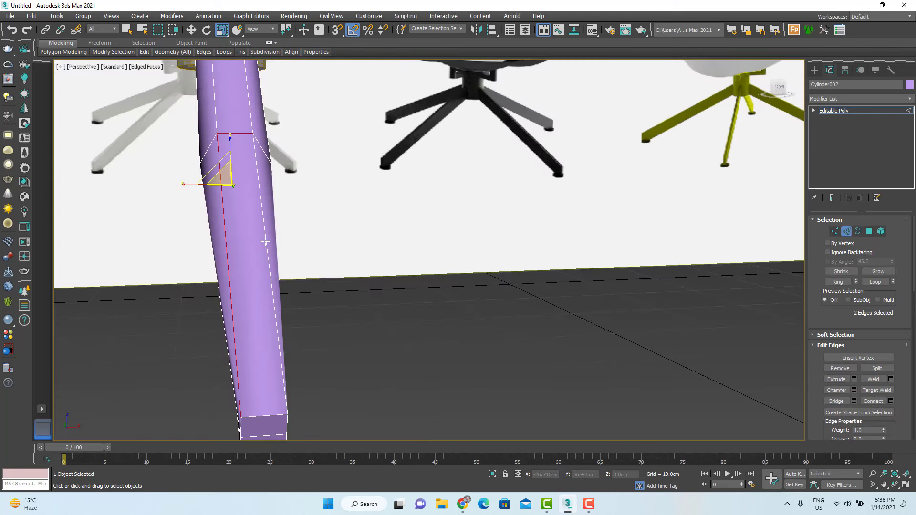
{"action": "middle_click_drag", "start_coordinate": [290, 388], "coordinate": [397, 378], "text": "alt"}
{"action": "right_click", "coordinate": [396, 378]}
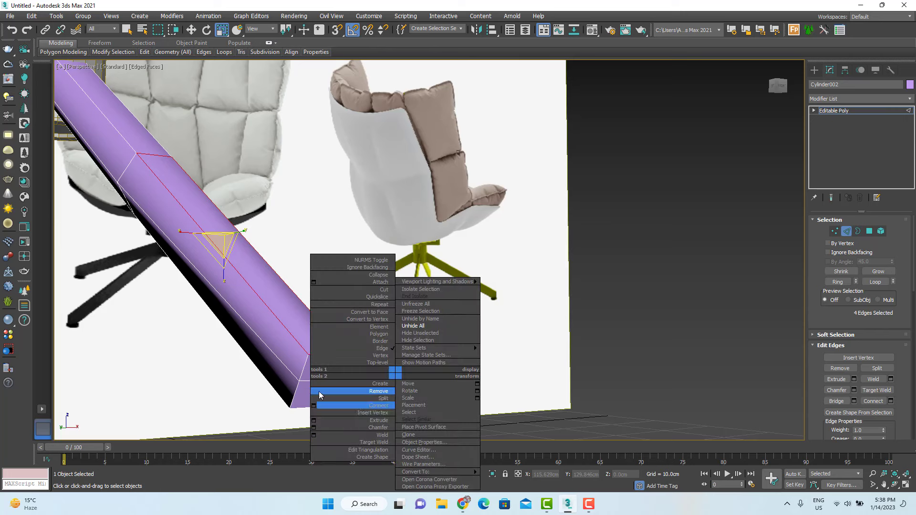
{"action": "right_click", "coordinate": [443, 362]}
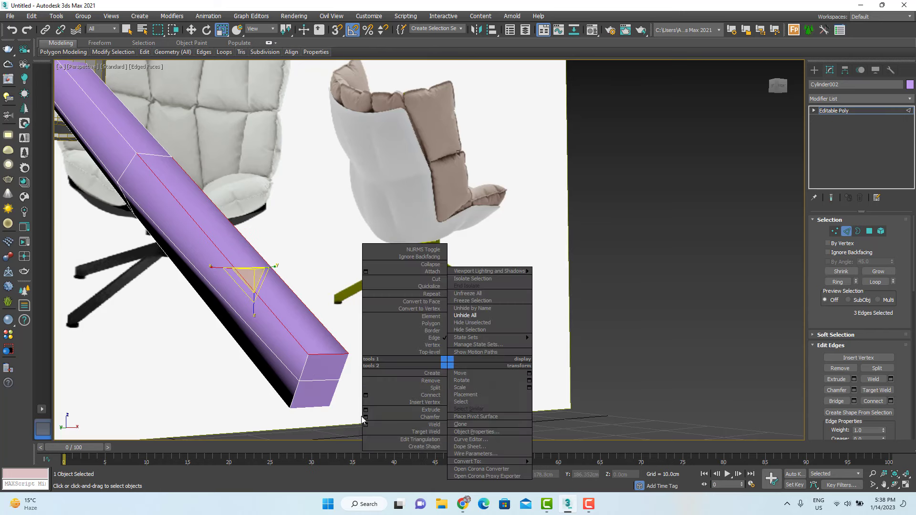
{"action": "left_click", "coordinate": [366, 420]}
{"action": "right_click", "coordinate": [437, 284]}
{"action": "right_click", "coordinate": [437, 269]}
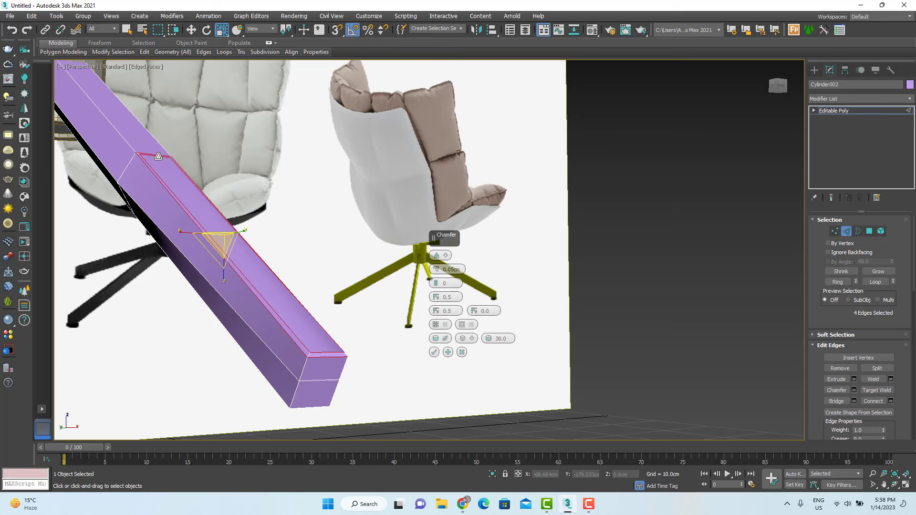
{"action": "scroll", "coordinate": [143, 177], "scroll_direction": "up", "scroll_amount": 3}
{"action": "scroll", "coordinate": [140, 185], "scroll_direction": "down", "scroll_amount": 4}
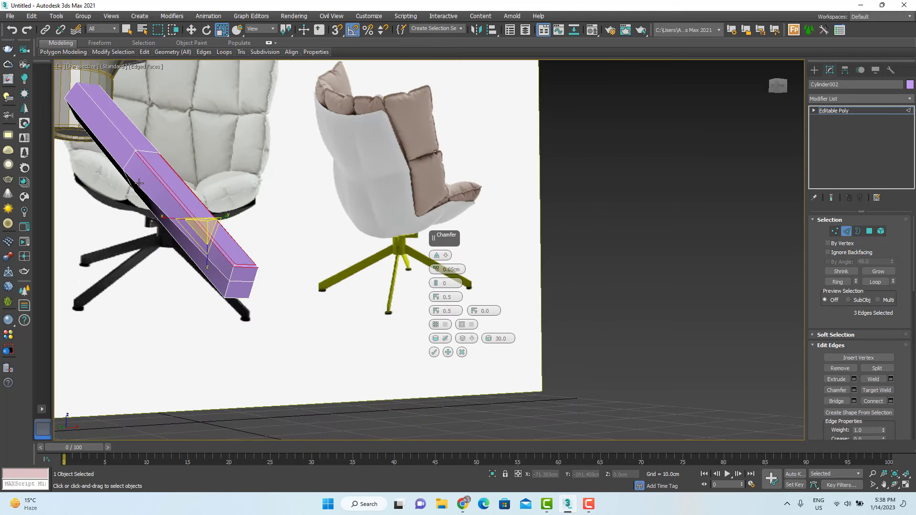
{"action": "scroll", "coordinate": [139, 182], "scroll_direction": "up", "scroll_amount": 3}
- Chamfer the side edges of the leg's end and its remaining lower edges by 0.05 cm
{"action": "middle_click_drag", "start_coordinate": [266, 254], "coordinate": [380, 322]}
{"action": "scroll", "coordinate": [322, 284], "scroll_direction": "up", "scroll_amount": 3}
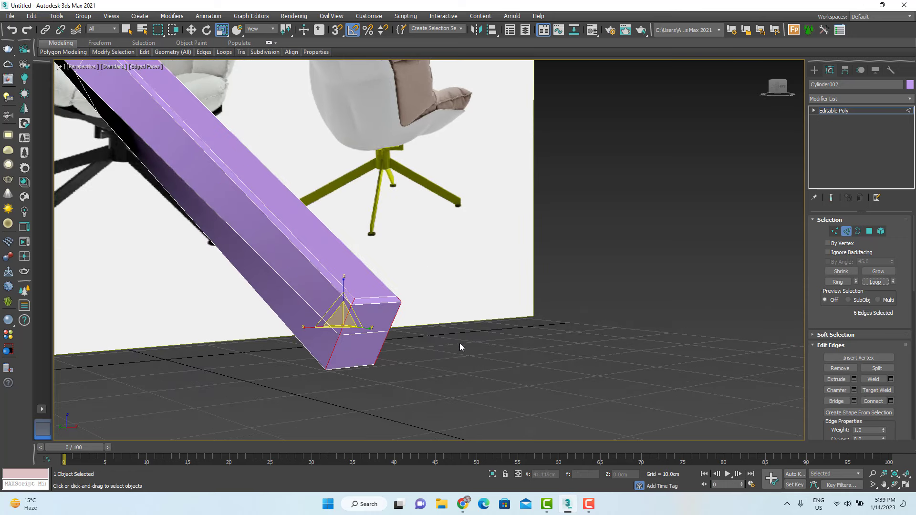
{"action": "right_click", "coordinate": [390, 342]}
{"action": "middle_click_drag", "start_coordinate": [347, 367], "coordinate": [454, 407], "text": "alt"}
{"action": "left_click", "coordinate": [330, 364], "text": "ctrl"}
{"action": "right_click", "coordinate": [422, 375]}
{"action": "left_click", "coordinate": [340, 430]}
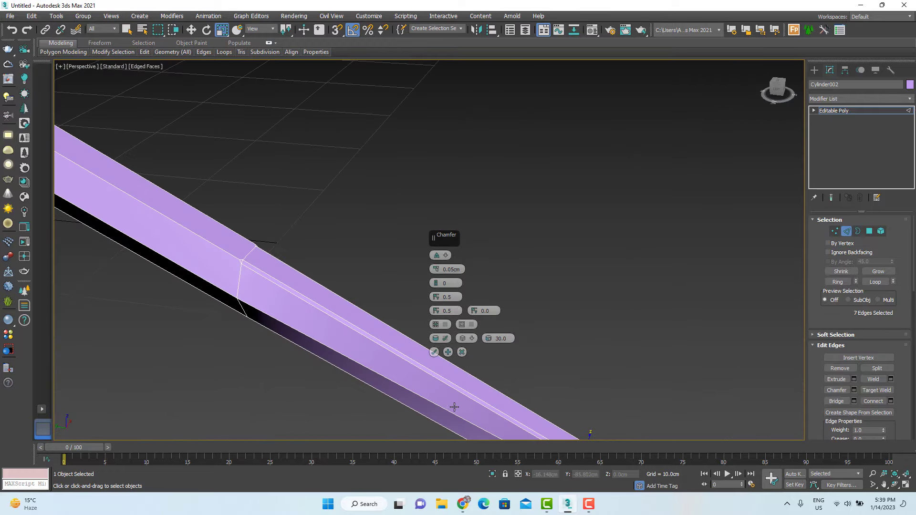
{"action": "left_click", "coordinate": [435, 353]}
- Create a 6-sided cylinder with a radius of 0.519 cm and a height of 0.104 cm over the leg's outer end in the wireframe Top view
{"action": "key", "text": "2"}
{"action": "scroll", "coordinate": [342, 329], "scroll_direction": "down", "scroll_amount": 6}
{"action": "scroll", "coordinate": [355, 329], "scroll_direction": "up", "scroll_amount": 3}
{"action": "key", "text": "t"}
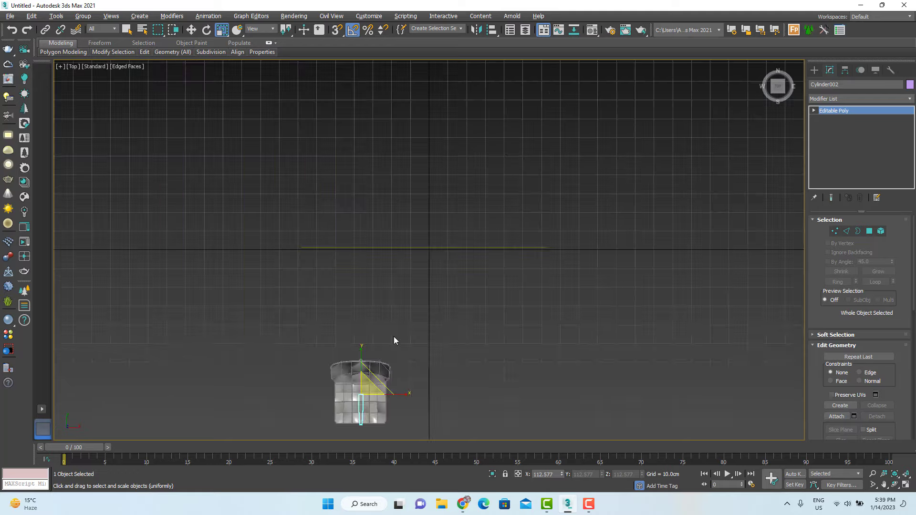
{"action": "key", "text": "z"}
{"action": "key", "text": "F3"}
{"action": "scroll", "coordinate": [470, 391], "scroll_direction": "up", "scroll_amount": 3}
{"action": "left_click", "coordinate": [470, 390]}
{"action": "left_click", "coordinate": [815, 71]}
{"action": "left_click", "coordinate": [844, 148]}
{"action": "scroll", "coordinate": [404, 391], "scroll_direction": "up", "scroll_amount": 3}
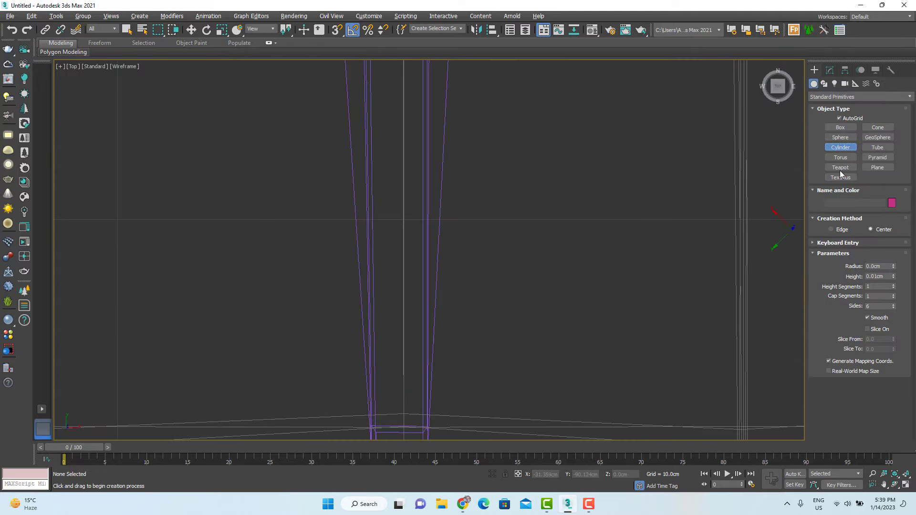
{"action": "middle_click_drag", "start_coordinate": [382, 369], "coordinate": [396, 297]}
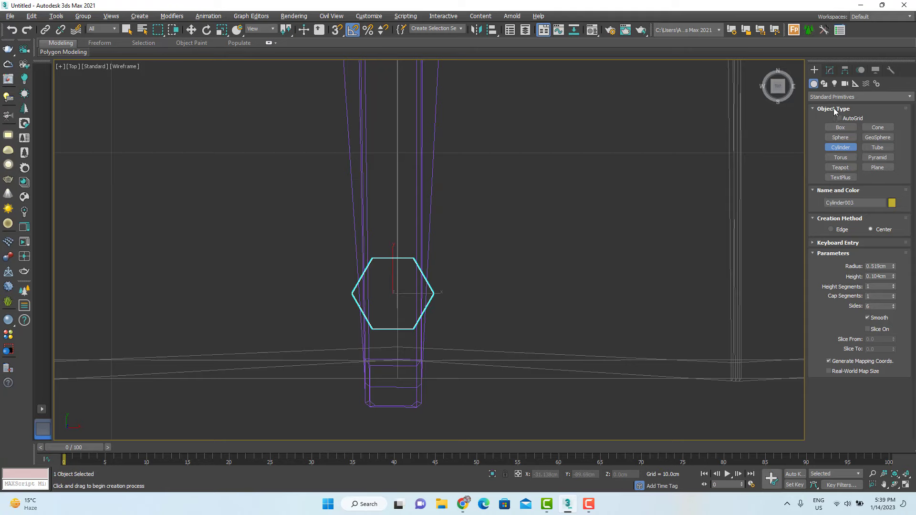
- Set the cylinder's sides to 34 and stretch it to about 384% along its Z axis
{"action": "key", "text": "r"}
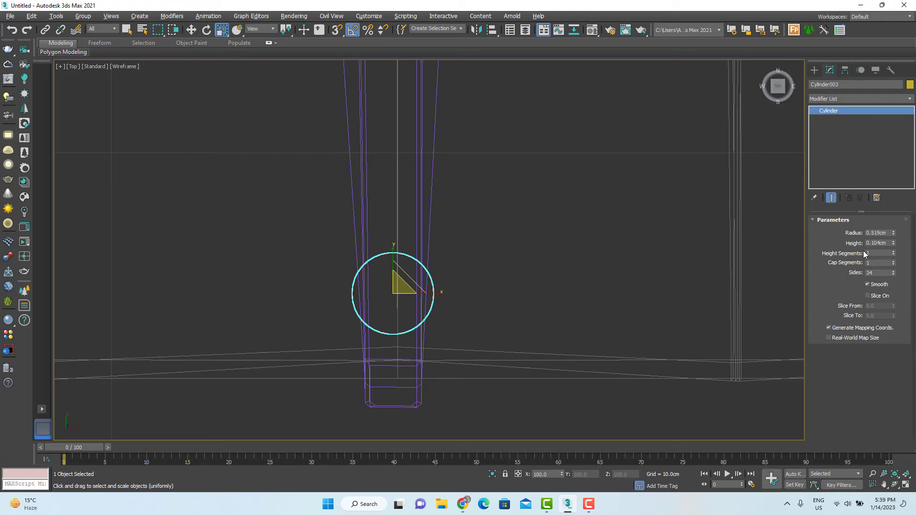
{"action": "middle_click_drag", "start_coordinate": [434, 364], "coordinate": [494, 309], "text": "alt"}
{"action": "key", "text": "p"}
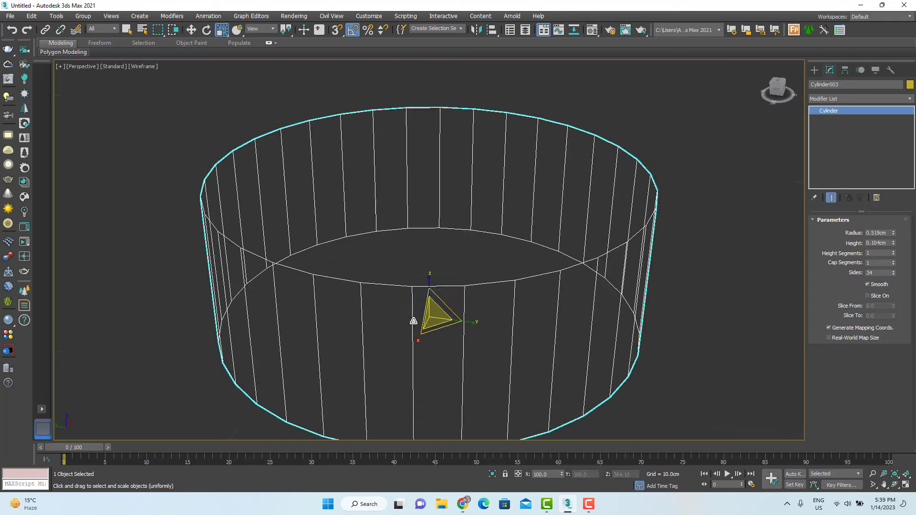
{"action": "scroll", "coordinate": [414, 322], "scroll_direction": "down", "scroll_amount": 5}
- In the shaded Left view, move the cylinder up against the underside of the leg's outer end
{"action": "key", "text": "w"}
{"action": "key", "text": "F3"}
{"action": "scroll", "coordinate": [432, 343], "scroll_direction": "down", "scroll_amount": 3}
{"action": "key", "text": "f"}
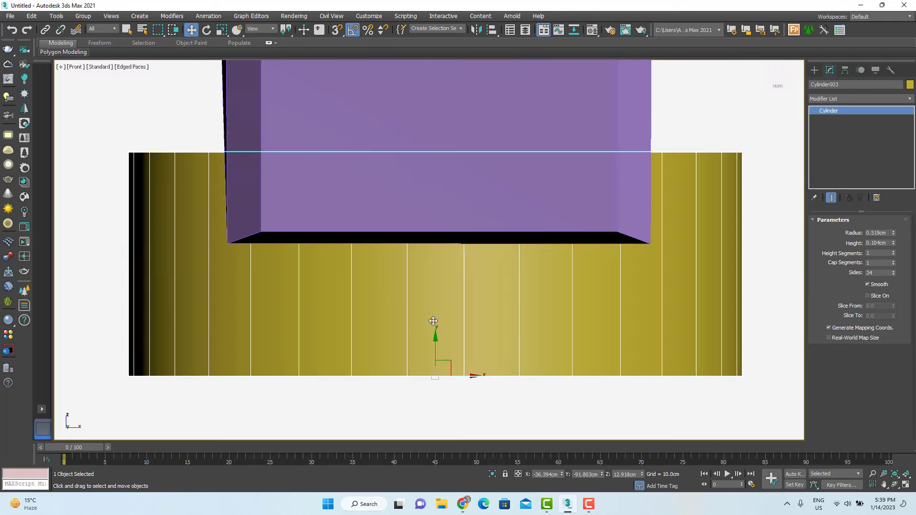
{"action": "key", "text": "l"}
{"action": "scroll", "coordinate": [434, 300], "scroll_direction": "down", "scroll_amount": 6}
{"action": "left_click_drag", "start_coordinate": [455, 293], "coordinate": [460, 271]}
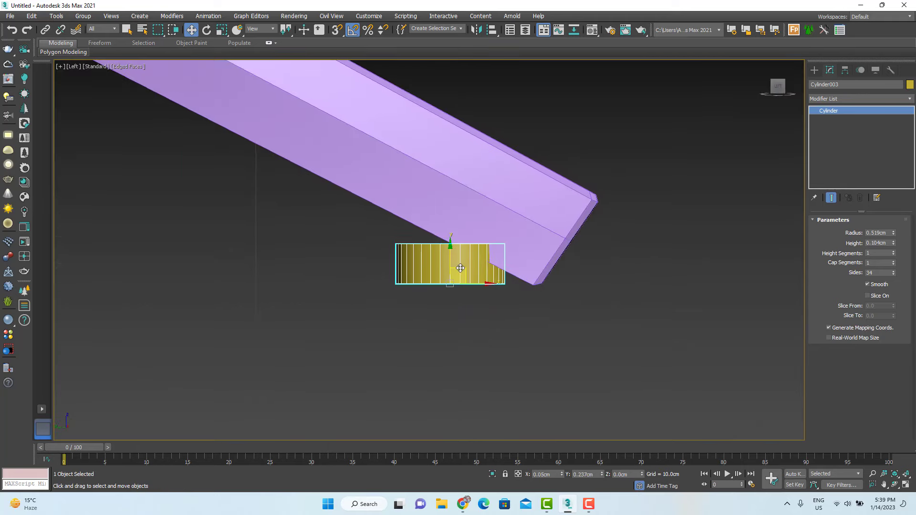
- Convert the cylinder to Editable Poly and raise its top ring of vertices by about 0.17 cm into the leg
{"action": "right_click", "coordinate": [854, 156]}
{"action": "left_click", "coordinate": [871, 229]}
{"action": "key", "text": "1"}
{"action": "left_click_drag", "start_coordinate": [616, 215], "coordinate": [312, 262]}
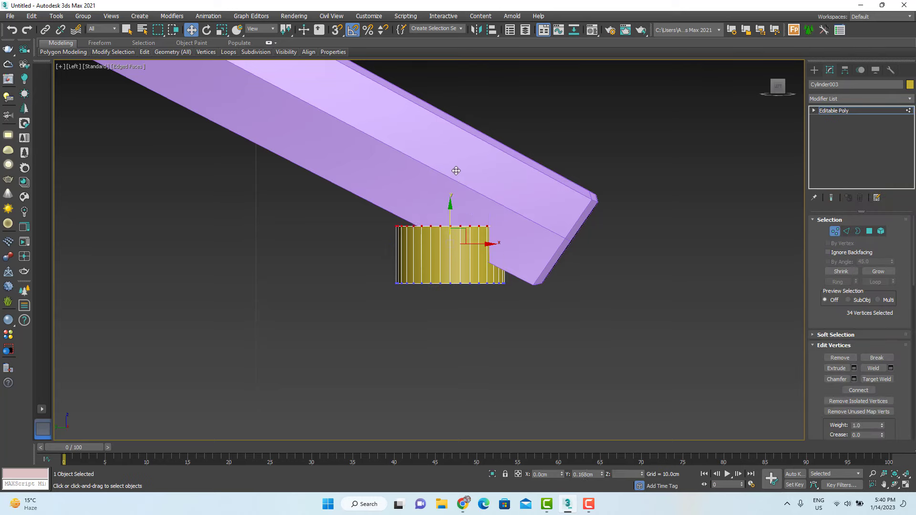
{"action": "key", "text": "1"}
- Scale the foot pad down to about 66% in X and Y and reposition it beneath the leg's outer end
{"action": "key", "text": "t"}
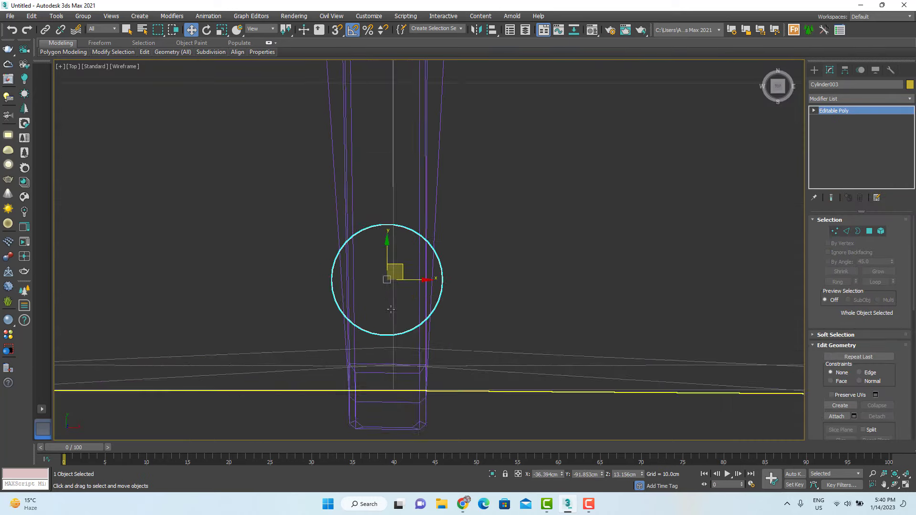
{"action": "key", "text": "r"}
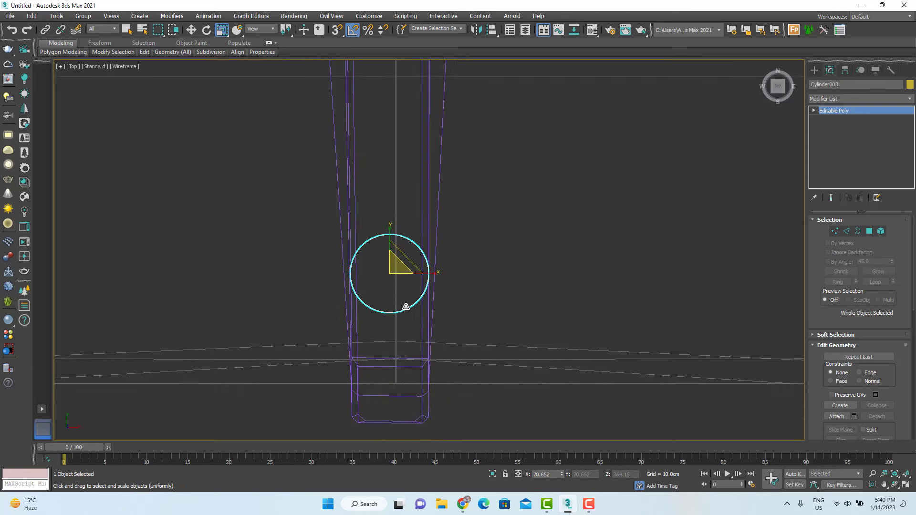
{"action": "key", "text": "l"}
{"action": "key", "text": "F3"}
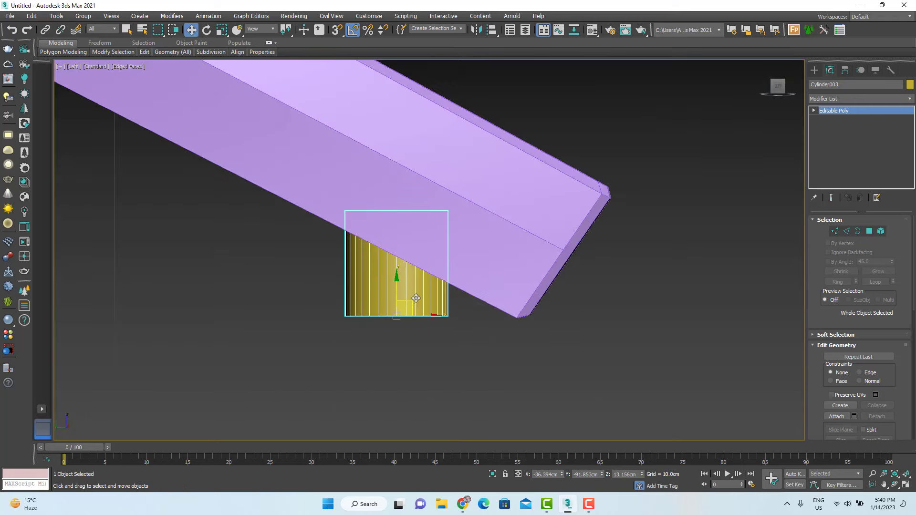
{"action": "left_click_drag", "start_coordinate": [416, 298], "coordinate": [422, 309]}
{"action": "scroll", "coordinate": [417, 313], "scroll_direction": "down", "scroll_amount": 8}
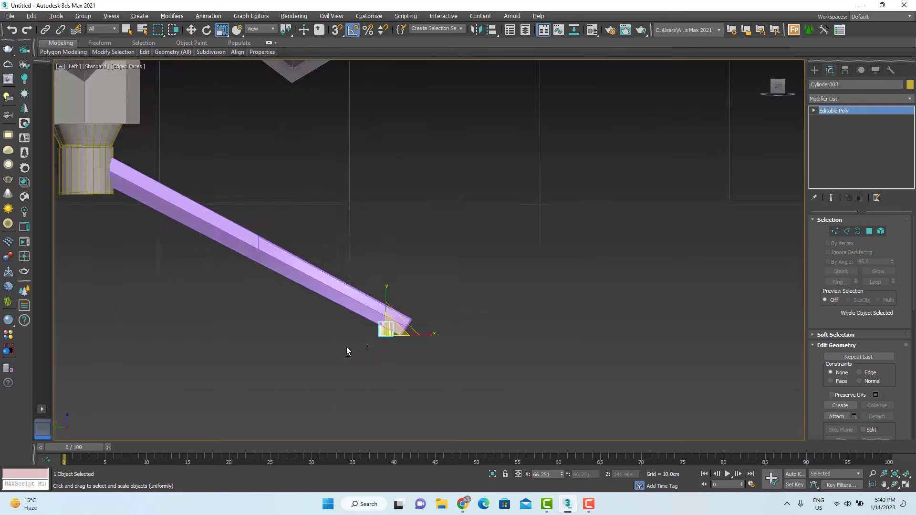
- Hide the edge display and examine how the leg and foot pad fit together from several angles
{"action": "left_click", "coordinate": [318, 393]}
{"action": "middle_click_drag", "start_coordinate": [346, 348], "coordinate": [334, 377], "text": "alt"}
{"action": "key", "text": "F4"}
{"action": "scroll", "coordinate": [491, 302], "scroll_direction": "up", "scroll_amount": 2}
{"action": "left_click", "coordinate": [353, 238]}
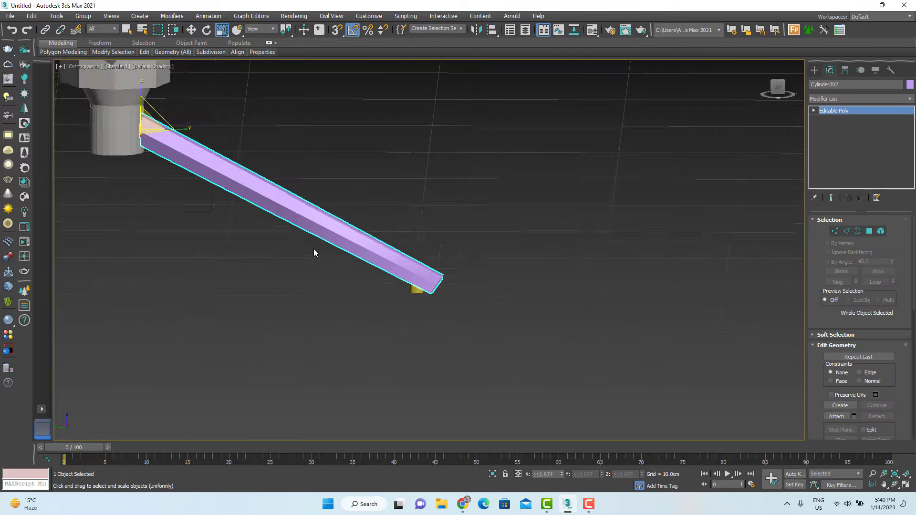
{"action": "middle_click_drag", "start_coordinate": [313, 248], "coordinate": [267, 277], "text": "alt"}
{"action": "scroll", "coordinate": [374, 286], "scroll_direction": "up", "scroll_amount": 5}
{"action": "left_click", "coordinate": [725, 221]}
{"action": "scroll", "coordinate": [426, 273], "scroll_direction": "down", "scroll_amount": 2}
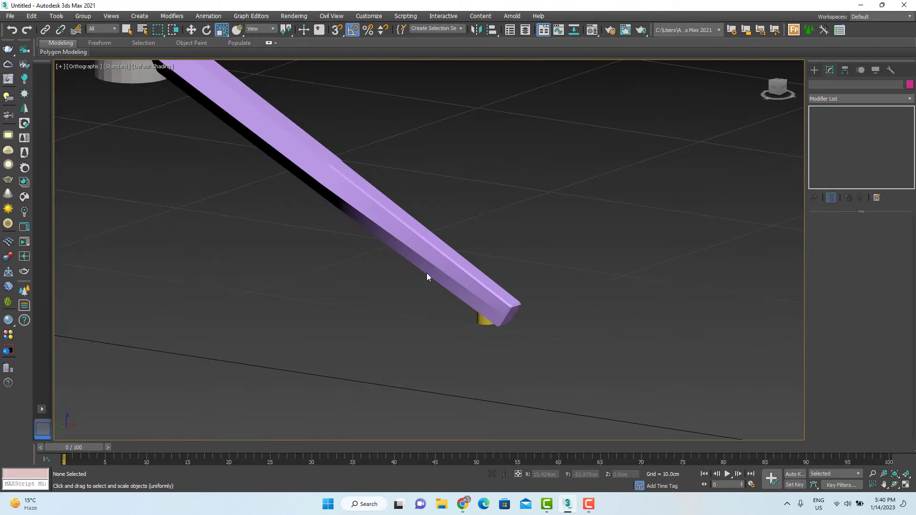
{"action": "left_click", "coordinate": [427, 273]}
{"action": "key", "text": "p"}
{"action": "scroll", "coordinate": [429, 270], "scroll_direction": "down", "scroll_amount": 5}
{"action": "middle_click_drag", "start_coordinate": [430, 270], "coordinate": [473, 296], "text": "alt"}
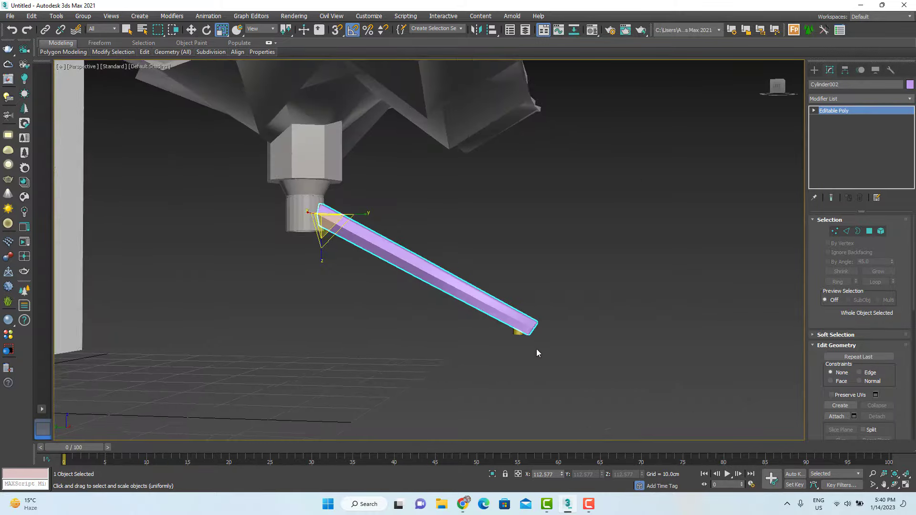
{"action": "scroll", "coordinate": [525, 317], "scroll_direction": "up", "scroll_amount": 5}
- Scale the foot pad up to about 70.7% in X and Y and move it slightly toward the leg's tip
{"action": "left_click", "coordinate": [524, 313]}
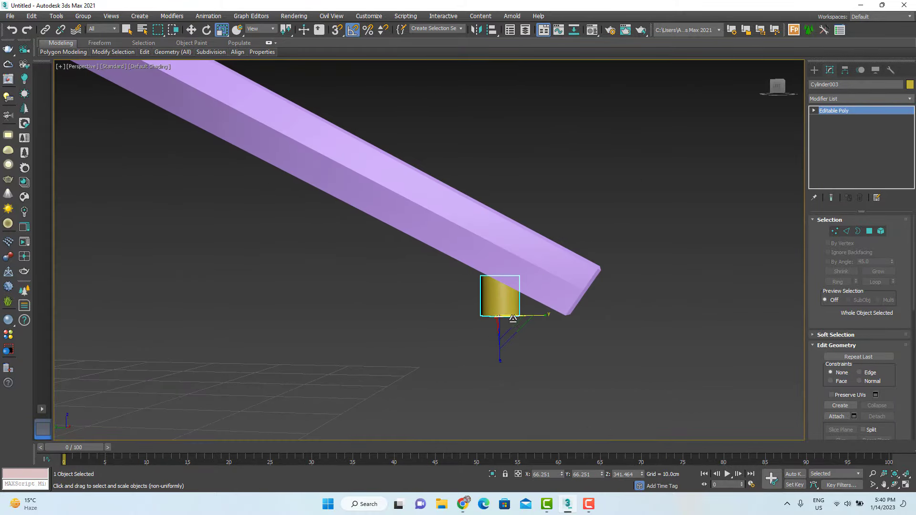
{"action": "key", "text": "l"}
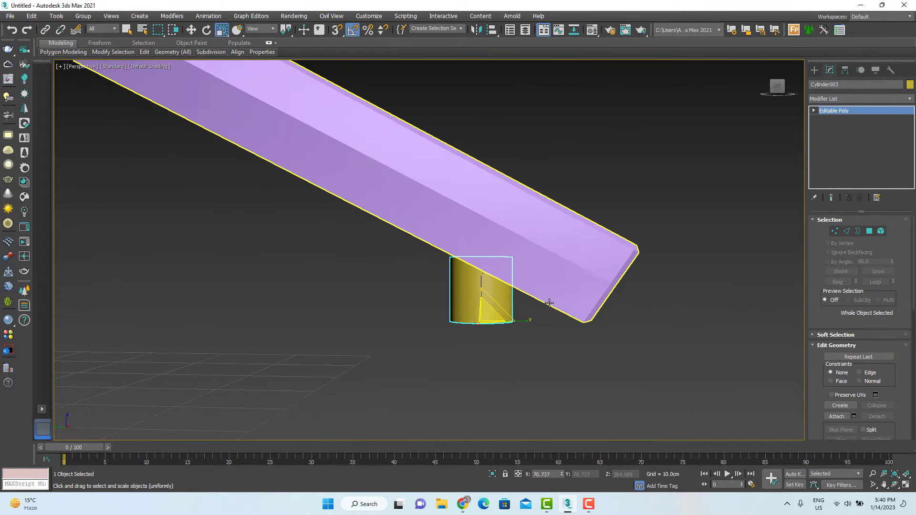
{"action": "key", "text": "z"}
{"action": "key", "text": "w"}
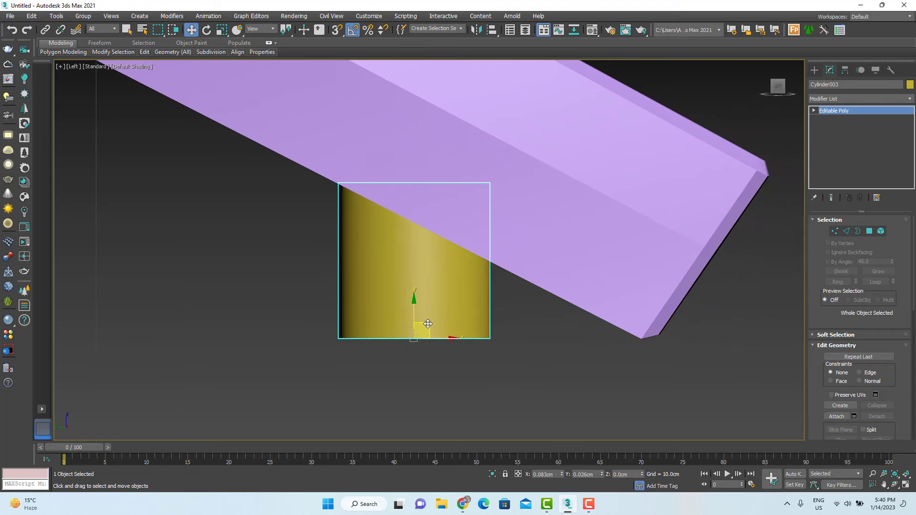
{"action": "middle_click_drag", "start_coordinate": [425, 325], "coordinate": [399, 333], "text": "alt"}
{"action": "scroll", "coordinate": [399, 333], "scroll_direction": "down", "scroll_amount": 4}
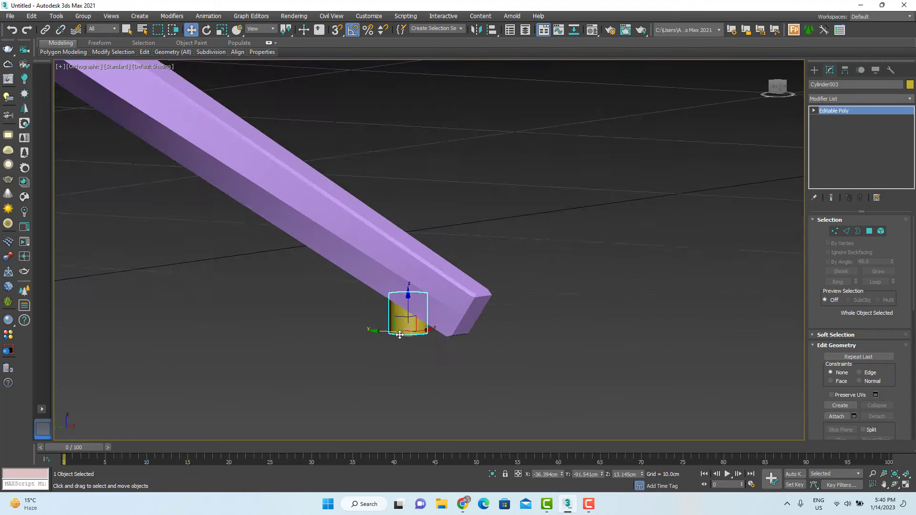
- Assign the grey 03 - Default material to the leg and its foot pad together
{"action": "left_click", "coordinate": [388, 347]}
{"action": "left_click", "coordinate": [405, 322]}
{"action": "scroll", "coordinate": [470, 357], "scroll_direction": "down", "scroll_amount": 5}
{"action": "left_click_drag", "start_coordinate": [504, 379], "coordinate": [414, 268]}
{"action": "key", "text": "m"}
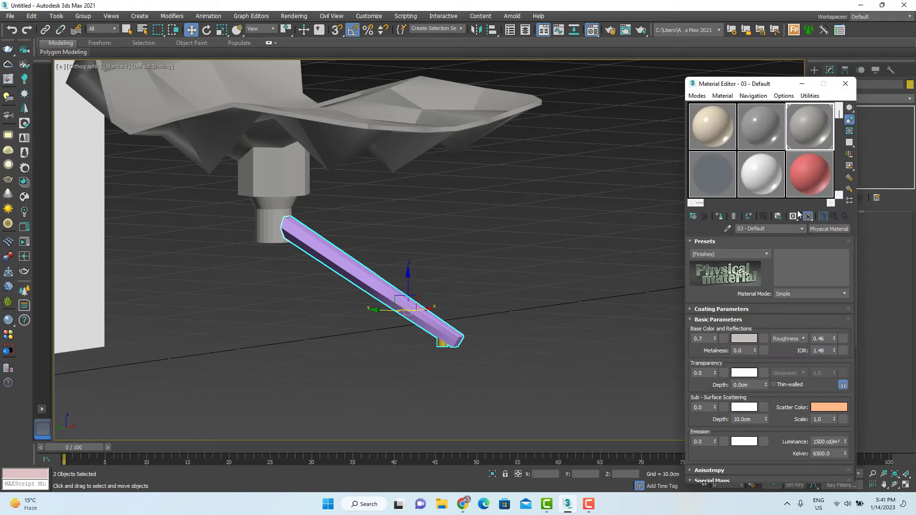
{"action": "left_click", "coordinate": [719, 218]}
{"action": "left_click", "coordinate": [656, 229]}
{"action": "left_click", "coordinate": [845, 84]}
- Examine the whole chair and its leg against the reference images from several angles
{"action": "scroll", "coordinate": [429, 237], "scroll_direction": "down", "scroll_amount": 5}
{"action": "middle_click_drag", "start_coordinate": [430, 236], "coordinate": [503, 286], "text": "alt"}
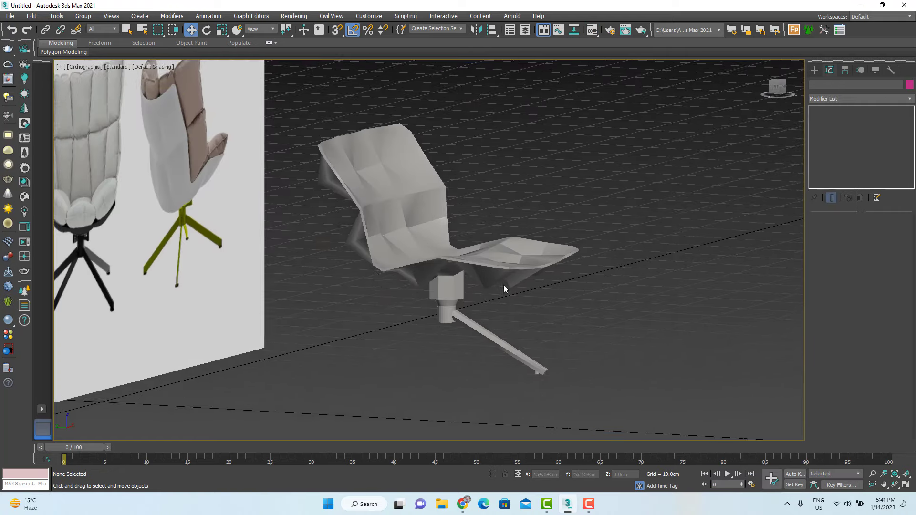
{"action": "scroll", "coordinate": [505, 286], "scroll_direction": "up", "scroll_amount": 3}
{"action": "middle_click_drag", "start_coordinate": [581, 326], "coordinate": [592, 313], "text": "alt"}
{"action": "middle_click_drag", "start_coordinate": [591, 312], "coordinate": [380, 417]}
{"action": "scroll", "coordinate": [396, 381], "scroll_direction": "down", "scroll_amount": 4}
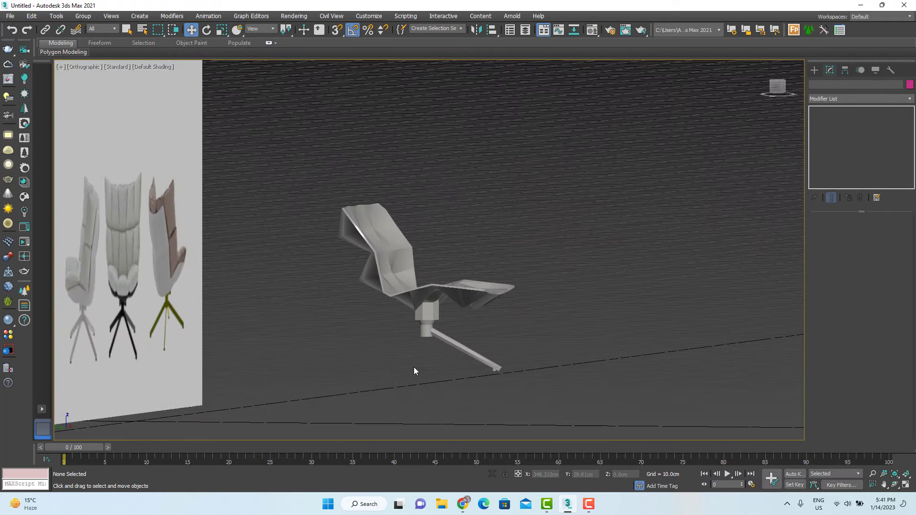
{"action": "middle_click_drag", "start_coordinate": [448, 376], "coordinate": [598, 381]}
{"action": "scroll", "coordinate": [598, 381], "scroll_direction": "up", "scroll_amount": 2}
{"action": "scroll", "coordinate": [658, 377], "scroll_direction": "up", "scroll_amount": 8}
- Scale down the vertices at the leg's outer end slightly
{"action": "left_click", "coordinate": [652, 335]}
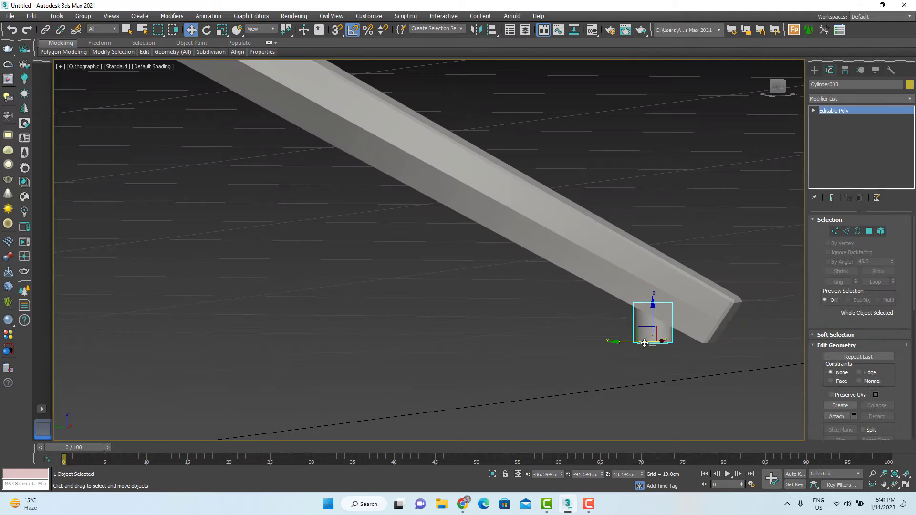
{"action": "middle_click_drag", "start_coordinate": [656, 336], "coordinate": [607, 365], "text": "alt"}
{"action": "left_click", "coordinate": [637, 353]}
{"action": "key", "text": "1"}
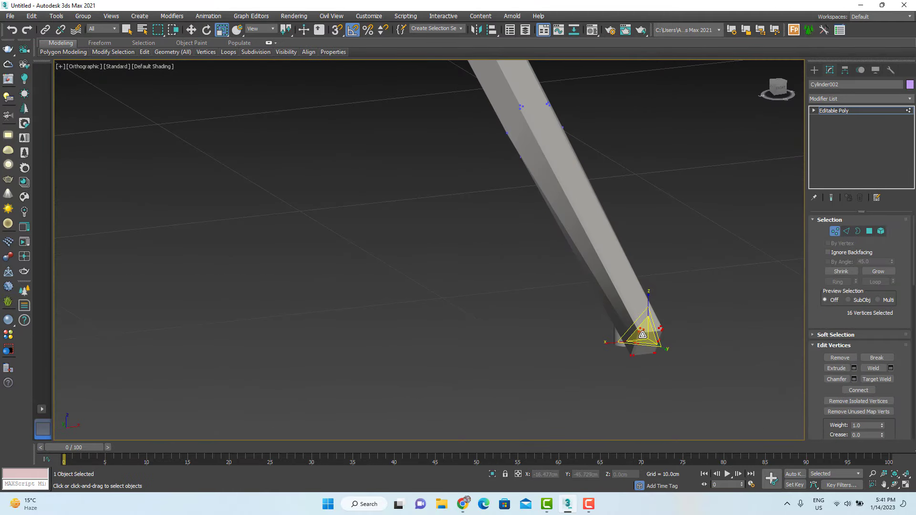
{"action": "key", "text": "1"}
- In the Left view, move the foot pad slightly down and toward the leg's tip
{"action": "left_click", "coordinate": [625, 330]}
{"action": "middle_click_drag", "start_coordinate": [624, 330], "coordinate": [656, 339], "text": "alt"}
{"action": "key", "text": "l"}
{"action": "key", "text": "z"}
{"action": "scroll", "coordinate": [500, 374], "scroll_direction": "down", "scroll_amount": 2}
{"action": "left_click_drag", "start_coordinate": [473, 384], "coordinate": [485, 380]}
{"action": "scroll", "coordinate": [479, 375], "scroll_direction": "down", "scroll_amount": 1}
{"action": "scroll", "coordinate": [485, 381], "scroll_direction": "down", "scroll_amount": 2}
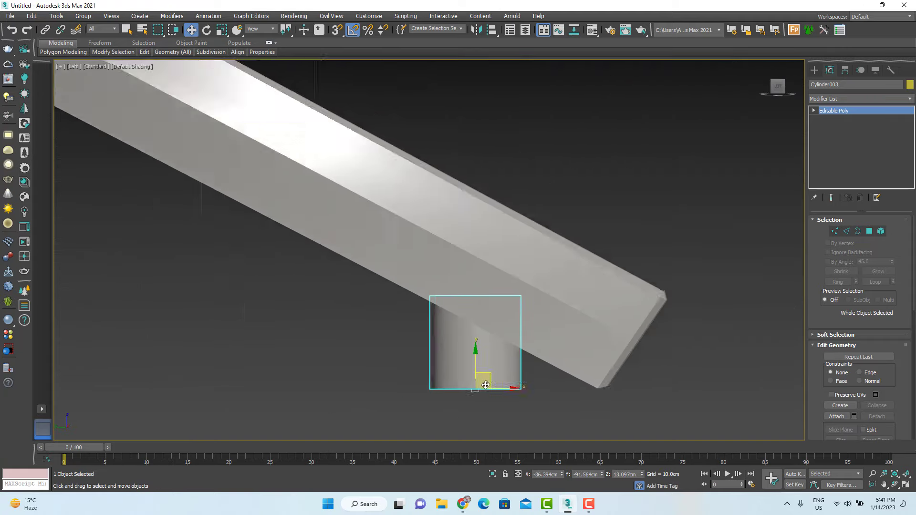
- Scale the foot pad to about 95% and shift it sideways to centre it across the leg's width
{"action": "middle_click_drag", "start_coordinate": [484, 380], "coordinate": [420, 353], "text": "alt"}
{"action": "scroll", "coordinate": [492, 384], "scroll_direction": "up", "scroll_amount": 2}
{"action": "key", "text": "r"}
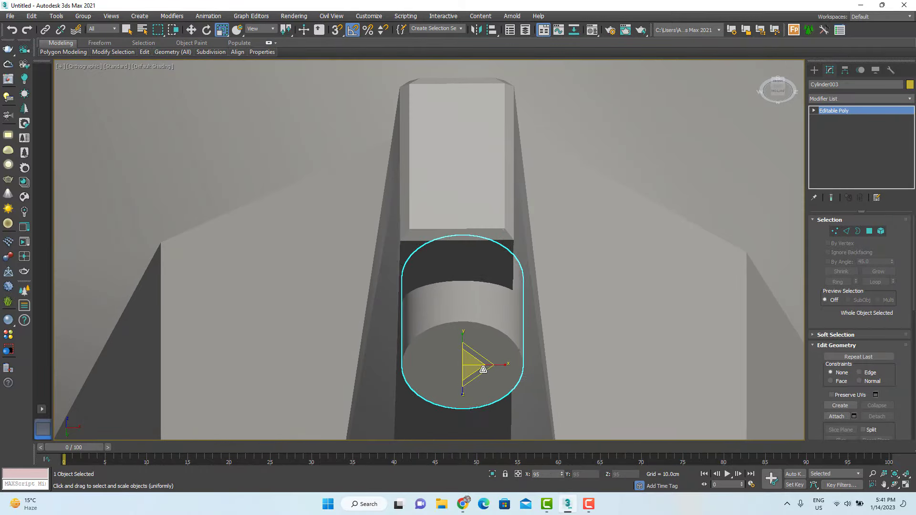
{"action": "left_click_drag", "start_coordinate": [489, 365], "coordinate": [483, 365]}
{"action": "scroll", "coordinate": [483, 364], "scroll_direction": "down", "scroll_amount": 2}
{"action": "middle_click_drag", "start_coordinate": [483, 365], "coordinate": [548, 403], "text": "alt"}
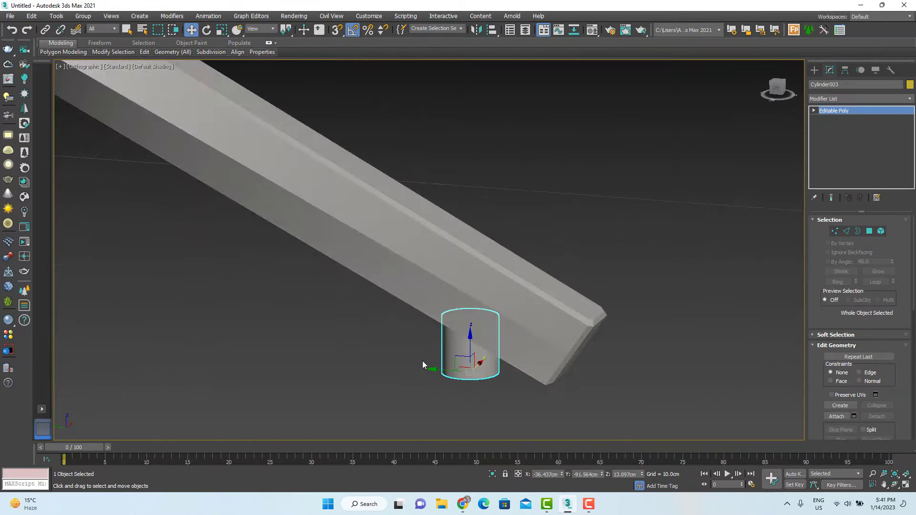
- Apply a TurboSmooth modifier with 1 iteration to the leg
{"action": "scroll", "coordinate": [420, 360], "scroll_direction": "down", "scroll_amount": 5}
{"action": "left_click", "coordinate": [372, 317]}
{"action": "middle_click_drag", "start_coordinate": [372, 317], "coordinate": [522, 359], "text": "alt"}
{"action": "scroll", "coordinate": [345, 254], "scroll_direction": "up", "scroll_amount": 5}
{"action": "left_click", "coordinate": [344, 255]}
{"action": "left_click", "coordinate": [835, 99]}
{"action": "key", "text": "t"}
{"action": "key", "text": "t"}
{"action": "key", "text": "t"}
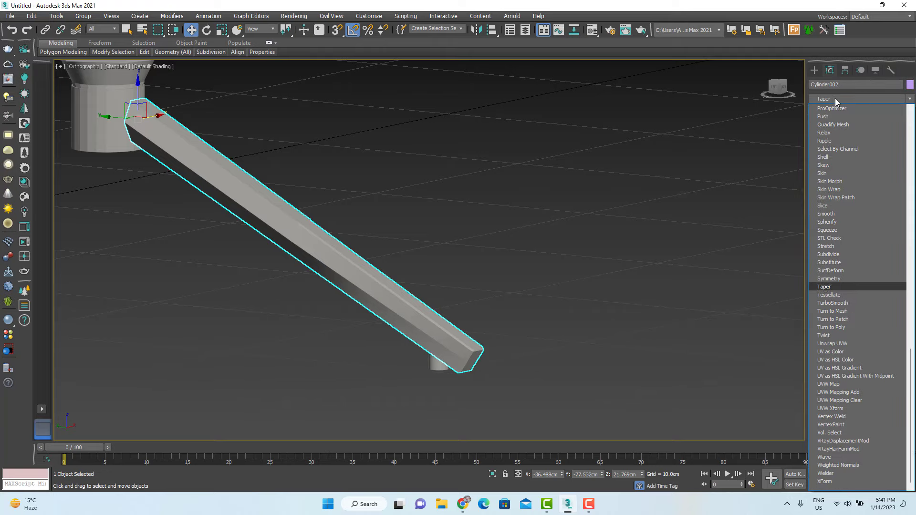
{"action": "key", "text": "Return"}
{"action": "left_click", "coordinate": [696, 321]}
{"action": "middle_click_drag", "start_coordinate": [697, 322], "coordinate": [287, 262]}
{"action": "left_click", "coordinate": [434, 293]}
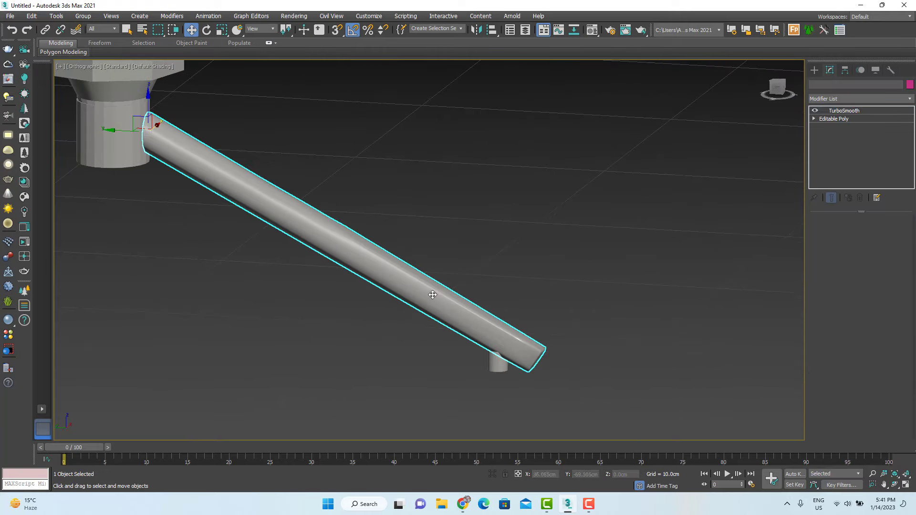
- Scale the foot pad uniformly to about 92% to fit beneath the smoothed leg
{"action": "middle_click_drag", "start_coordinate": [433, 293], "coordinate": [324, 279], "text": "alt"}
{"action": "scroll", "coordinate": [361, 326], "scroll_direction": "up", "scroll_amount": 6}
{"action": "left_click", "coordinate": [361, 326]}
{"action": "key", "text": "r"}
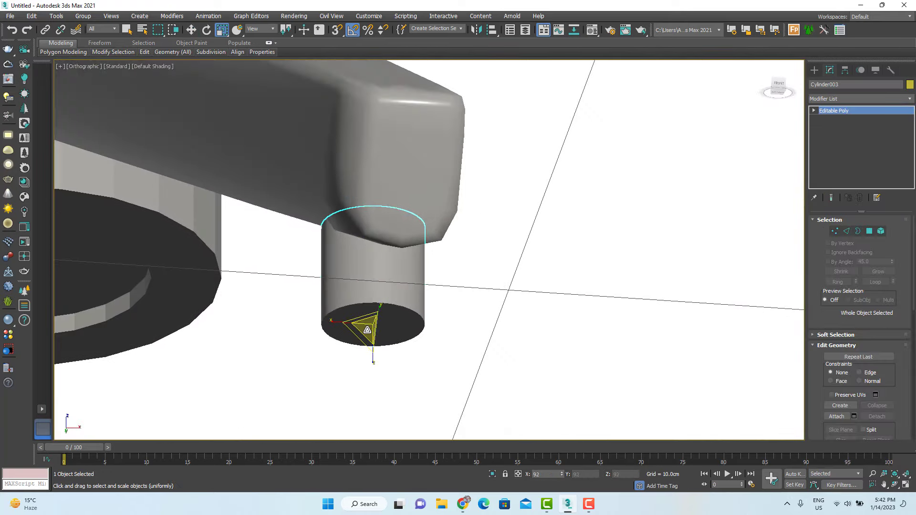
{"action": "key", "text": "f"}
{"action": "key", "text": "z"}
{"action": "key", "text": "l"}
{"action": "scroll", "coordinate": [444, 371], "scroll_direction": "down", "scroll_amount": 6}
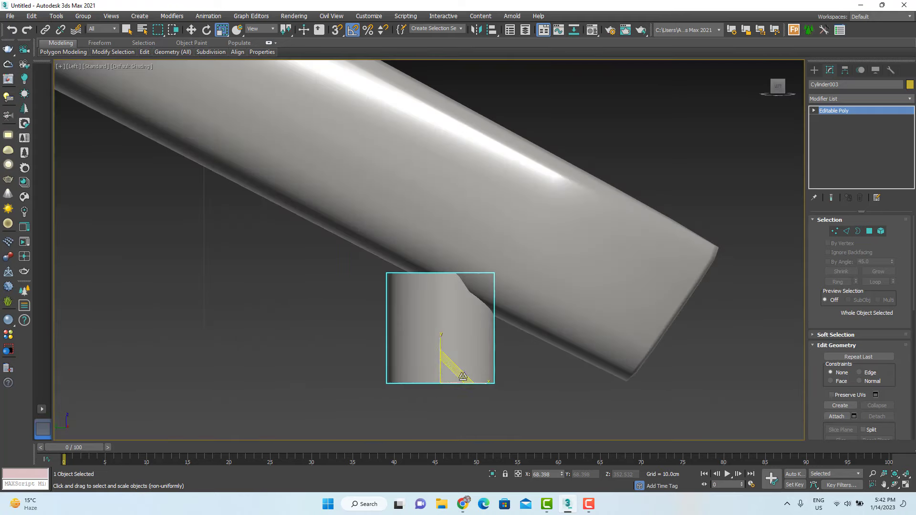
- Raise the foot pad's top vertices further into the smoothed leg
{"action": "key", "text": "w"}
{"action": "key", "text": "1"}
{"action": "left_click_drag", "start_coordinate": [579, 230], "coordinate": [299, 290]}
{"action": "key", "text": "1"}
{"action": "scroll", "coordinate": [474, 294], "scroll_direction": "down", "scroll_amount": 3}
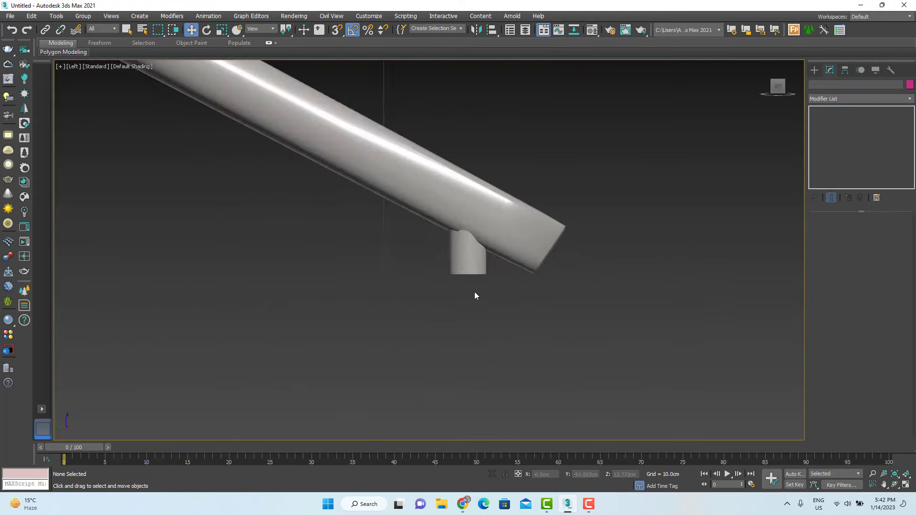
- Scale the whole foot pad uniformly down to about 79%
{"action": "scroll", "coordinate": [420, 299], "scroll_direction": "up", "scroll_amount": 4}
{"action": "key", "text": "e"}
{"action": "mouse_move", "coordinate": [432, 301]}
{"action": "left_mouse_down"}
{"action": "mouse_move", "coordinate": [378, 301]}
{"action": "mouse_move", "coordinate": [465, 301]}
{"action": "mouse_move", "coordinate": [444, 314]}
{"action": "left_mouse_up"}
{"action": "key", "text": "1"}
{"action": "key", "text": "1"}
{"action": "key", "text": "r"}
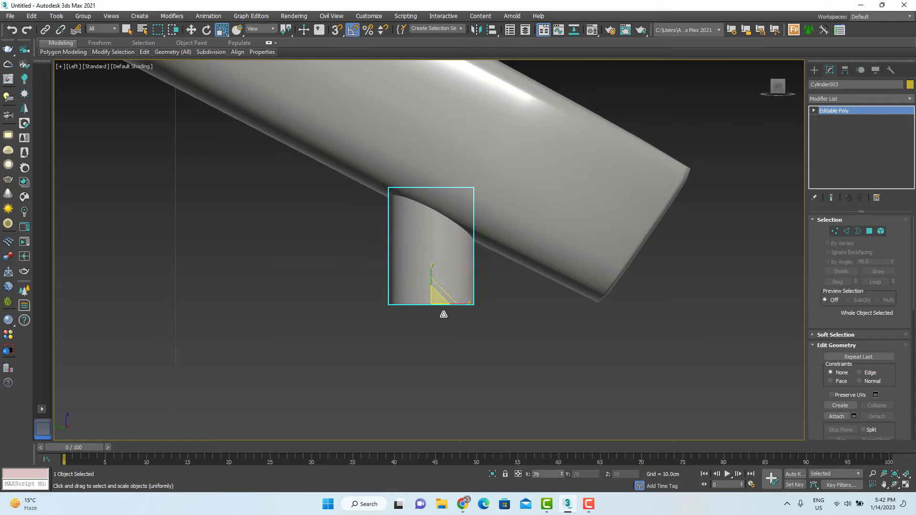
- Lift the top vertices of the slimmer foot pad until they sit inside the leg
{"action": "key", "text": "1"}
{"action": "key", "text": "w"}
{"action": "left_click_drag", "start_coordinate": [431, 173], "coordinate": [431, 159]}
{"action": "key", "text": "1"}
{"action": "scroll", "coordinate": [417, 231], "scroll_direction": "down", "scroll_amount": 6}
{"action": "left_click", "coordinate": [417, 233]}
{"action": "middle_click_drag", "start_coordinate": [417, 234], "coordinate": [398, 331], "text": "alt"}
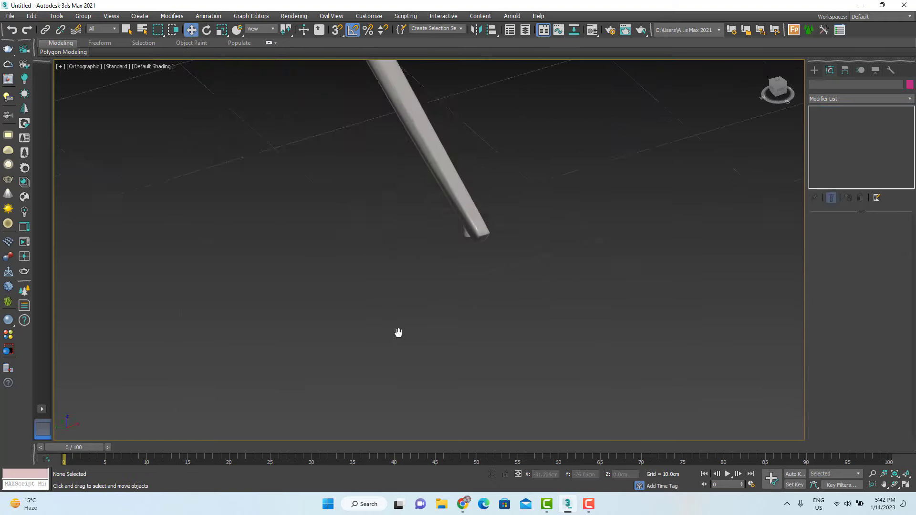
{"action": "left_click", "coordinate": [518, 233]}
{"action": "left_click", "coordinate": [583, 287]}
- At the leg's Editable Poly level, scale the six vertices at its inner end up to about 114%
{"action": "middle_click_drag", "start_coordinate": [426, 291], "coordinate": [438, 365]}
{"action": "scroll", "coordinate": [438, 357], "scroll_direction": "down", "scroll_amount": 4}
{"action": "scroll", "coordinate": [396, 292], "scroll_direction": "up", "scroll_amount": 6}
{"action": "left_click", "coordinate": [311, 251]}
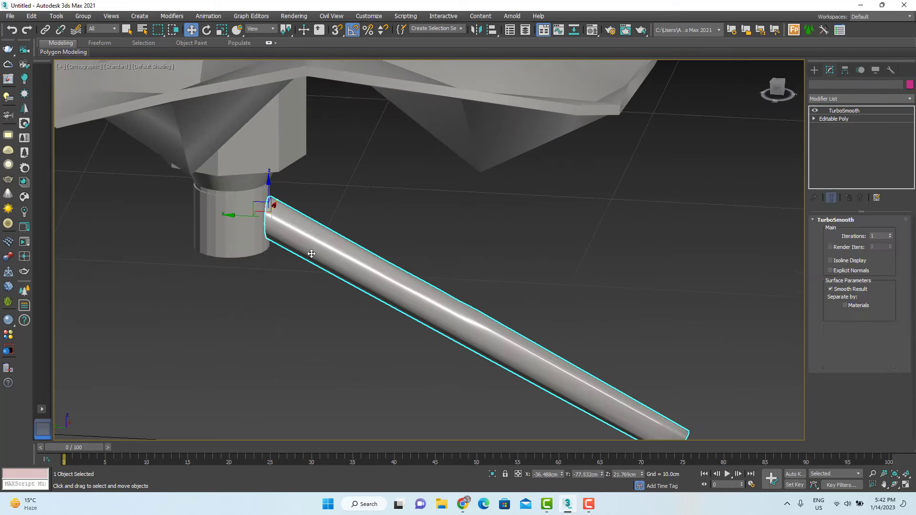
{"action": "middle_click_drag", "start_coordinate": [311, 252], "coordinate": [381, 246], "text": "alt"}
{"action": "left_click", "coordinate": [846, 120]}
{"action": "key", "text": "1"}
{"action": "left_click_drag", "start_coordinate": [422, 210], "coordinate": [322, 138]}
{"action": "scroll", "coordinate": [343, 166], "scroll_direction": "up", "scroll_amount": 4}
{"action": "key", "text": "r"}
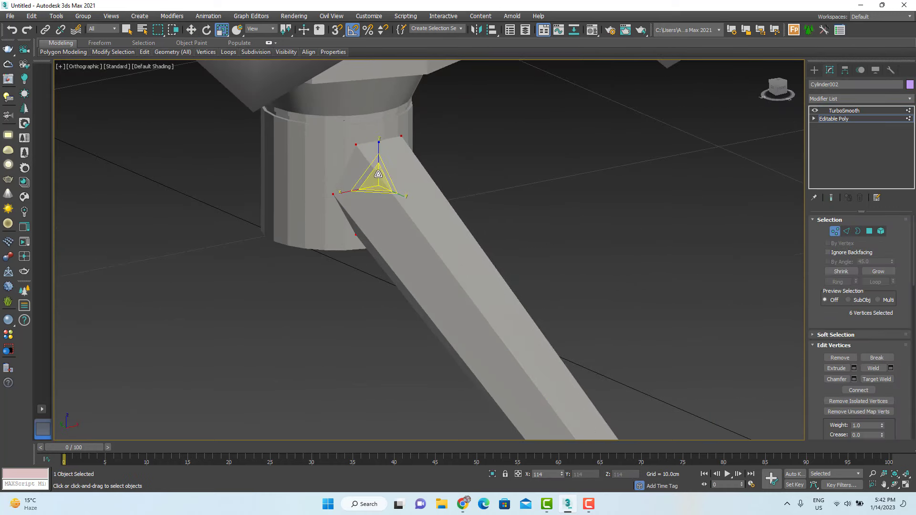
- Scale the leg's middle vertices up to about 116% and its outer end vertices up to about 117%
{"action": "scroll", "coordinate": [378, 169], "scroll_direction": "down", "scroll_amount": 5}
{"action": "left_click_drag", "start_coordinate": [496, 260], "coordinate": [431, 296]}
{"action": "scroll", "coordinate": [439, 284], "scroll_direction": "up", "scroll_amount": 2}
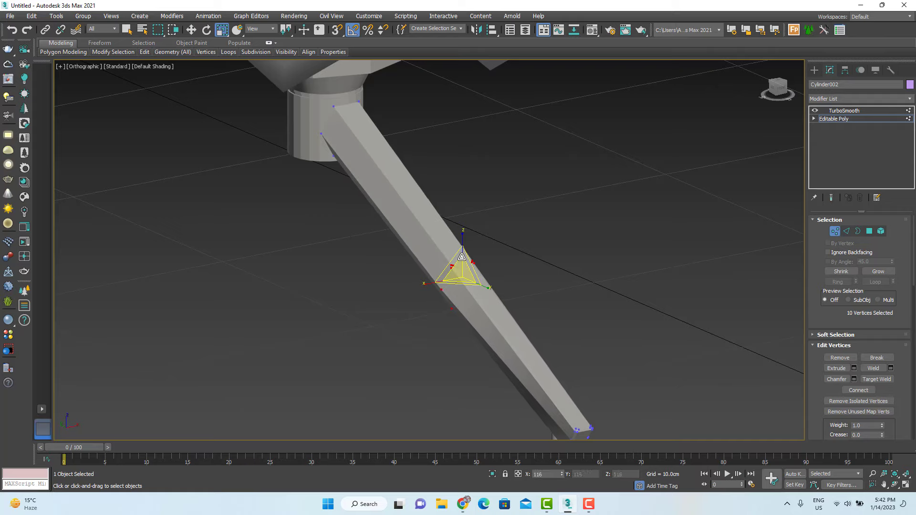
{"action": "middle_click_drag", "start_coordinate": [495, 312], "coordinate": [451, 237]}
{"action": "left_click_drag", "start_coordinate": [486, 330], "coordinate": [560, 384]}
{"action": "scroll", "coordinate": [537, 358], "scroll_direction": "up", "scroll_amount": 2}
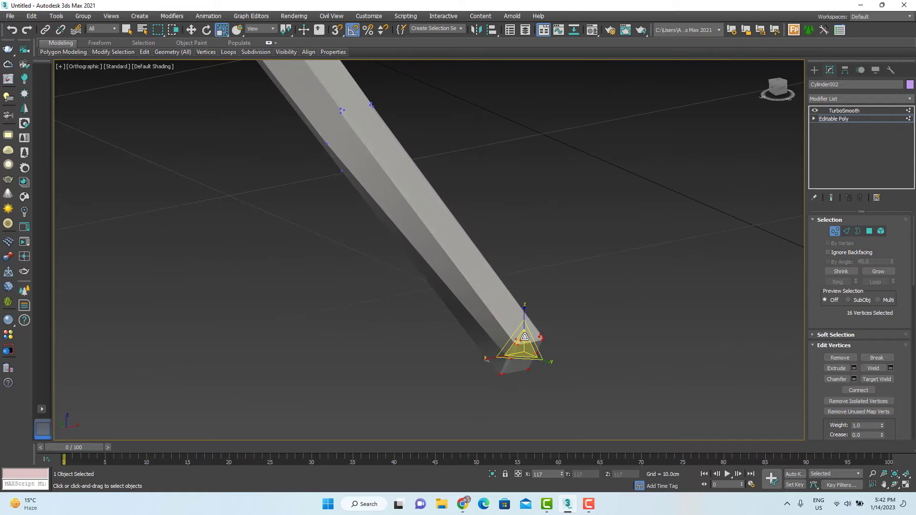
- Scale the selected vertices at the leg's outer end slightly further
{"action": "scroll", "coordinate": [482, 326], "scroll_direction": "down", "scroll_amount": 3}
{"action": "middle_click_drag", "start_coordinate": [482, 326], "coordinate": [411, 318], "text": "alt"}
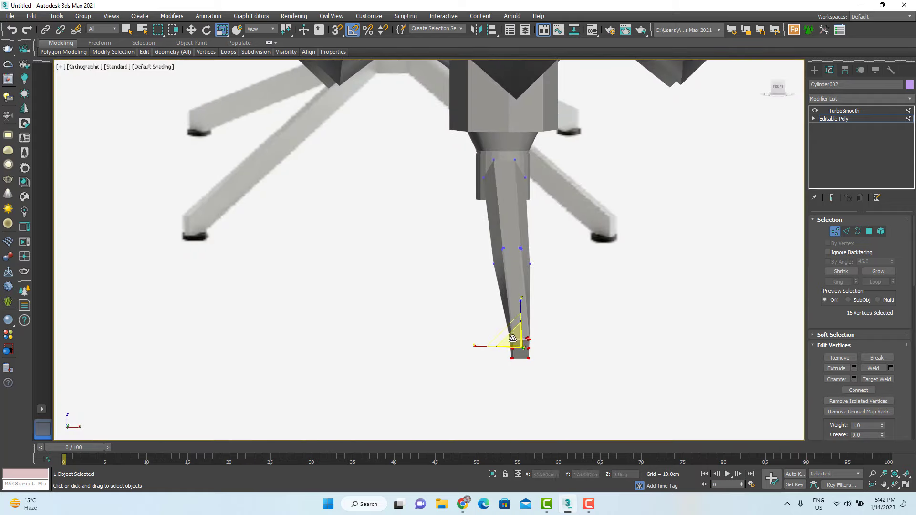
{"action": "left_click_drag", "start_coordinate": [512, 338], "coordinate": [512, 334]}
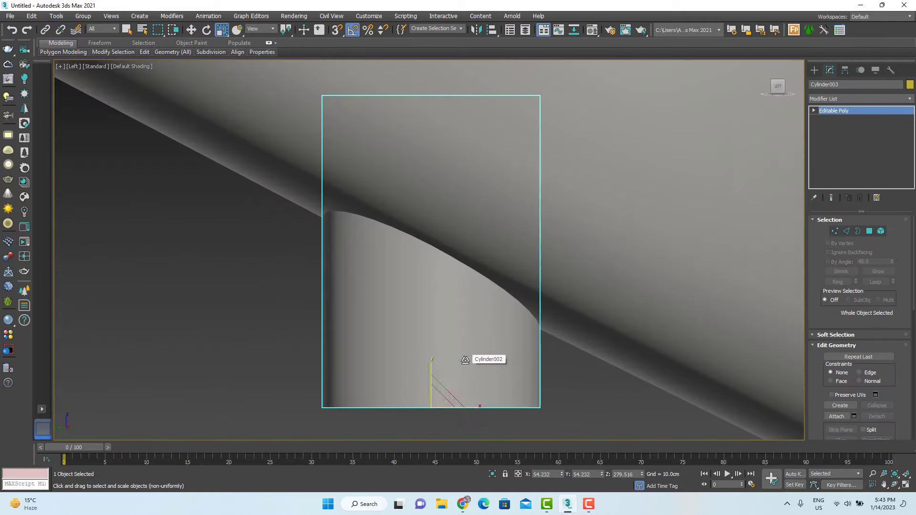
- Scale the foot pad uniformly up to about 137% and move it slightly inward along the leg's underside
{"action": "scroll", "coordinate": [446, 376], "scroll_direction": "down", "scroll_amount": 5}
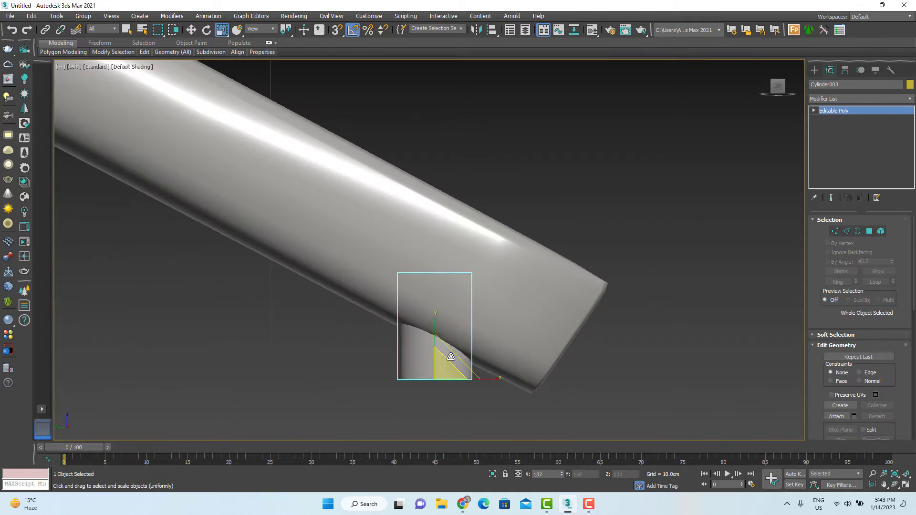
{"action": "left_click_drag", "start_coordinate": [451, 357], "coordinate": [450, 354]}
{"action": "key", "text": "w"}
{"action": "left_click_drag", "start_coordinate": [445, 370], "coordinate": [416, 377]}
{"action": "mouse_move", "coordinate": [416, 377]}
{"action": "middle_mouse_down", "text": "alt"}
{"action": "mouse_move", "coordinate": [524, 379]}
{"action": "mouse_move", "coordinate": [405, 385]}
{"action": "middle_mouse_up", "text": "alt"}
{"action": "scroll", "coordinate": [374, 370], "scroll_direction": "down", "scroll_amount": 5}
{"action": "left_click", "coordinate": [300, 401]}
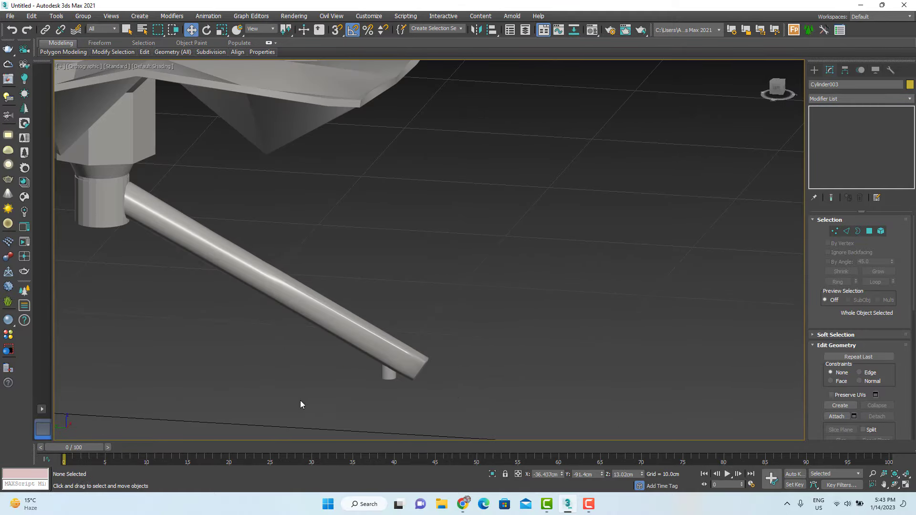
- Convert the smoothed leg to Editable Poly, collapsing its TurboSmooth modifier
{"action": "left_click", "coordinate": [337, 330]}
{"action": "key", "text": "p"}
{"action": "middle_click_drag", "start_coordinate": [337, 326], "coordinate": [365, 301]}
{"action": "middle_click_drag", "start_coordinate": [365, 301], "coordinate": [405, 264]}
{"action": "scroll", "coordinate": [405, 263], "scroll_direction": "down", "scroll_amount": 5}
{"action": "left_click", "coordinate": [476, 361]}
{"action": "middle_click_drag", "start_coordinate": [432, 215], "coordinate": [453, 344]}
{"action": "mouse_move", "coordinate": [453, 343]}
{"action": "middle_mouse_down", "text": "alt"}
{"action": "mouse_move", "coordinate": [411, 339]}
{"action": "mouse_move", "coordinate": [401, 348]}
{"action": "mouse_move", "coordinate": [409, 298]}
{"action": "middle_mouse_up", "text": "alt"}
{"action": "left_click_drag", "start_coordinate": [597, 360], "coordinate": [430, 405]}
{"action": "left_click", "coordinate": [497, 358]}
{"action": "right_click", "coordinate": [498, 360]}
{"action": "mouse_move", "coordinate": [554, 454]}
{"action": "left_click", "coordinate": [613, 460]}
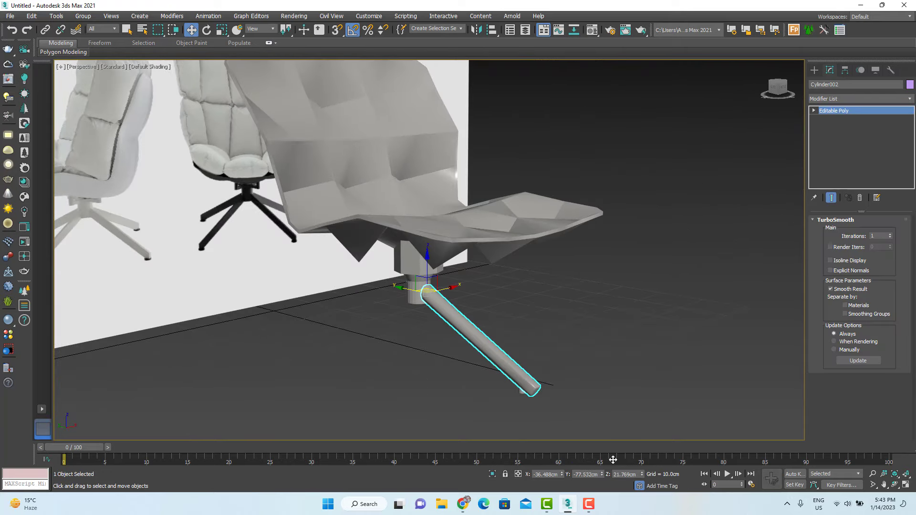
- Attach the foot pad to the leg so both form one object
{"action": "key", "text": "alt+a"}
{"action": "scroll", "coordinate": [536, 400], "scroll_direction": "up", "scroll_amount": 4}
{"action": "left_click", "coordinate": [472, 351]}
{"action": "right_click", "coordinate": [475, 349]}
{"action": "scroll", "coordinate": [491, 338], "scroll_direction": "down", "scroll_amount": 4}
{"action": "middle_click_drag", "start_coordinate": [491, 339], "coordinate": [430, 339], "text": "alt"}
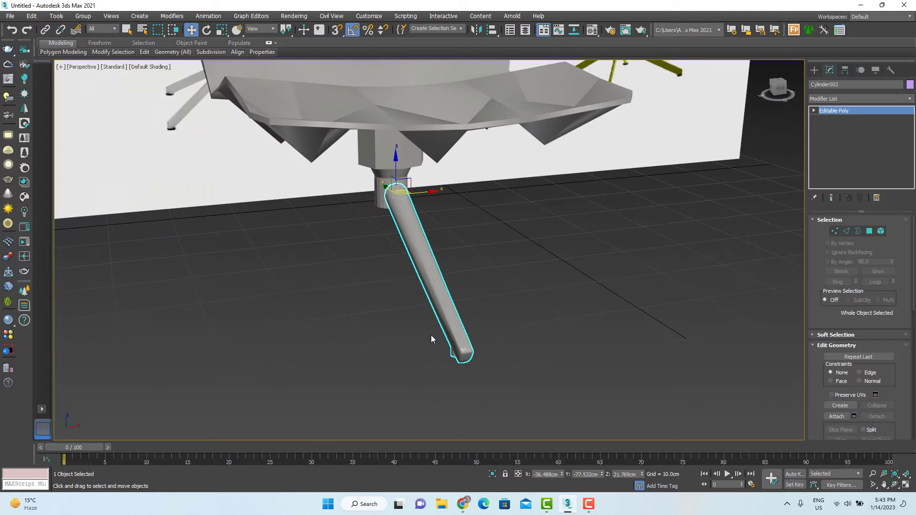
- In the top view, move the leg's pivot point to the centre of the stem
{"action": "key", "text": "t"}
{"action": "left_click", "coordinate": [844, 69]}
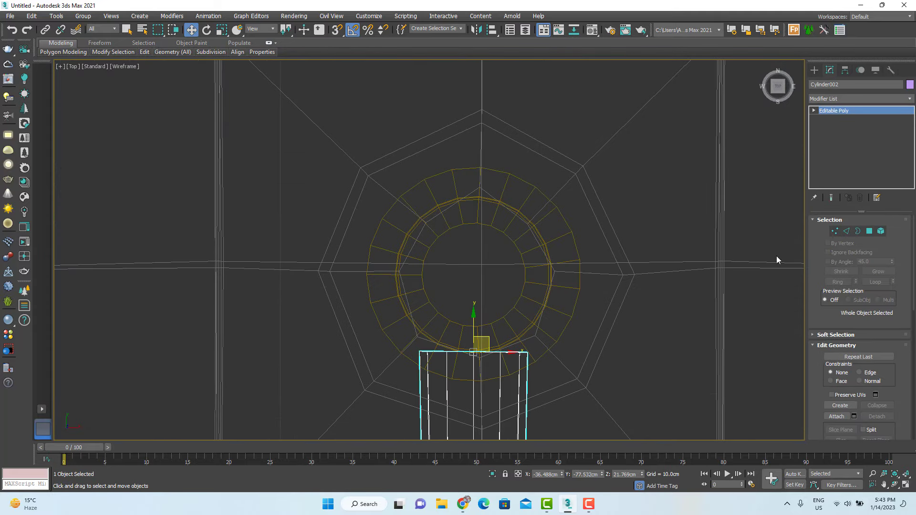
{"action": "left_click", "coordinate": [844, 70]}
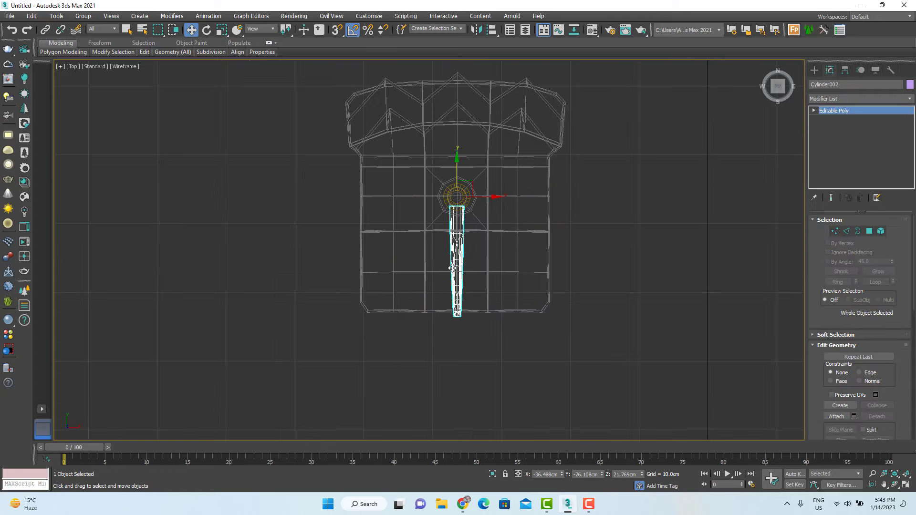
- With array preview on and parameters reset, array the leg as copies with a count of 4 over a total Z rotation of 360 degrees
{"action": "left_click", "coordinate": [56, 15]}
{"action": "left_click", "coordinate": [82, 200]}
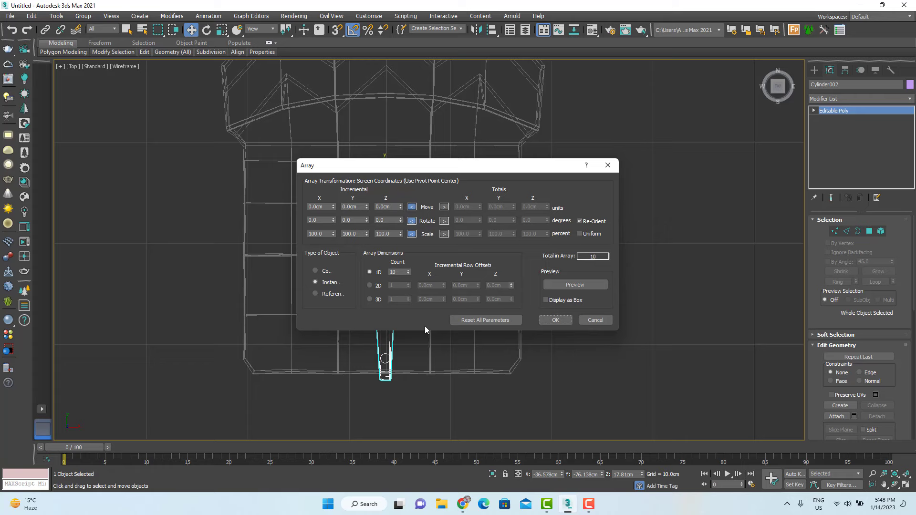
{"action": "left_click", "coordinate": [567, 286]}
{"action": "left_click_drag", "start_coordinate": [487, 167], "coordinate": [652, 187]}
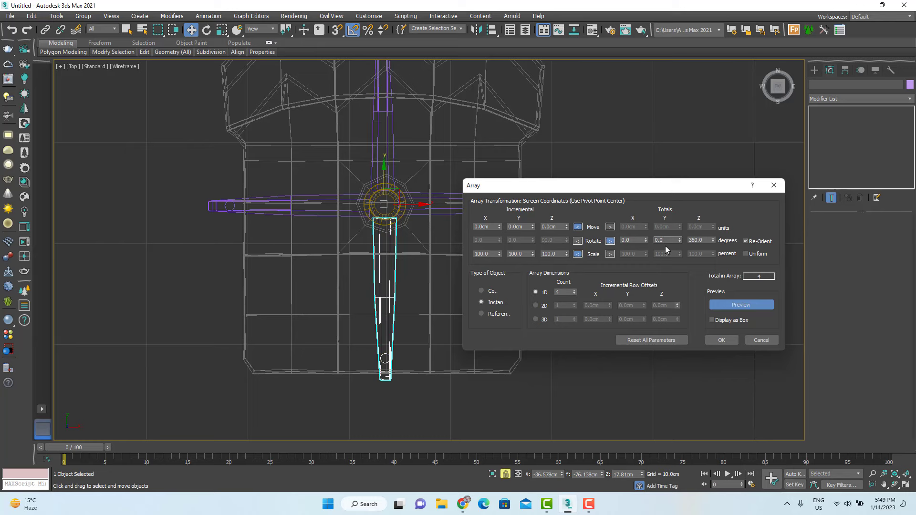
{"action": "left_click", "coordinate": [679, 342]}
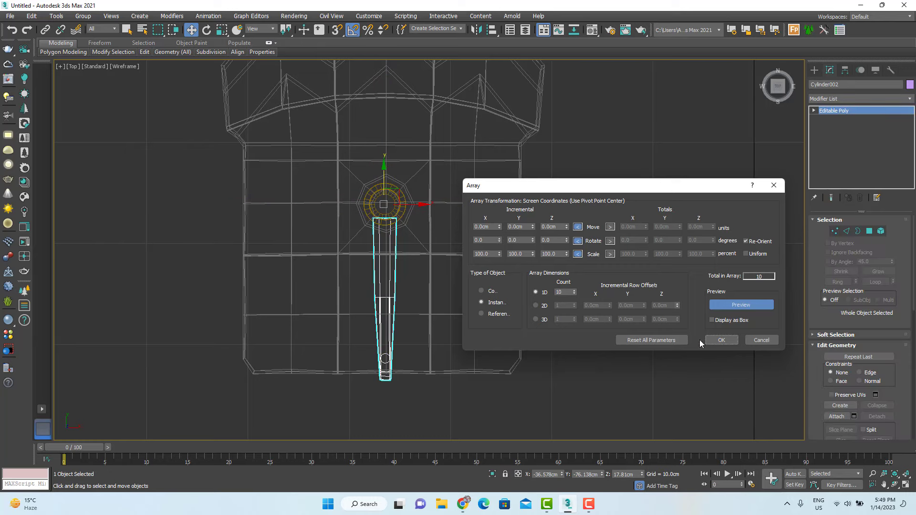
{"action": "left_click", "coordinate": [610, 241]}
{"action": "double_click", "coordinate": [699, 240]}
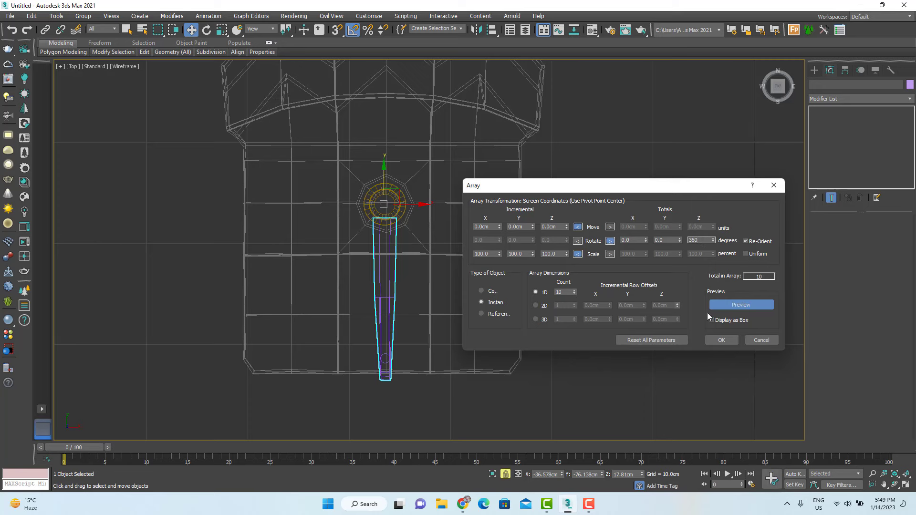
{"action": "type", "text": "360"}
{"action": "double_click", "coordinate": [562, 292]}
{"action": "left_click", "coordinate": [490, 293]}
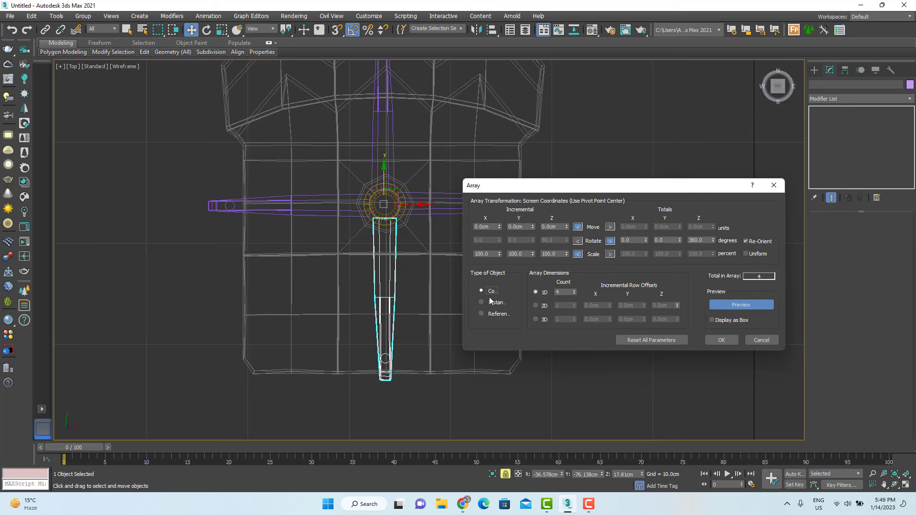
{"action": "left_click", "coordinate": [710, 342]}
- Examine the arrayed legs and their joints with the tapered tube in a shaded perspective view
{"action": "scroll", "coordinate": [427, 294], "scroll_direction": "down", "scroll_amount": 5}
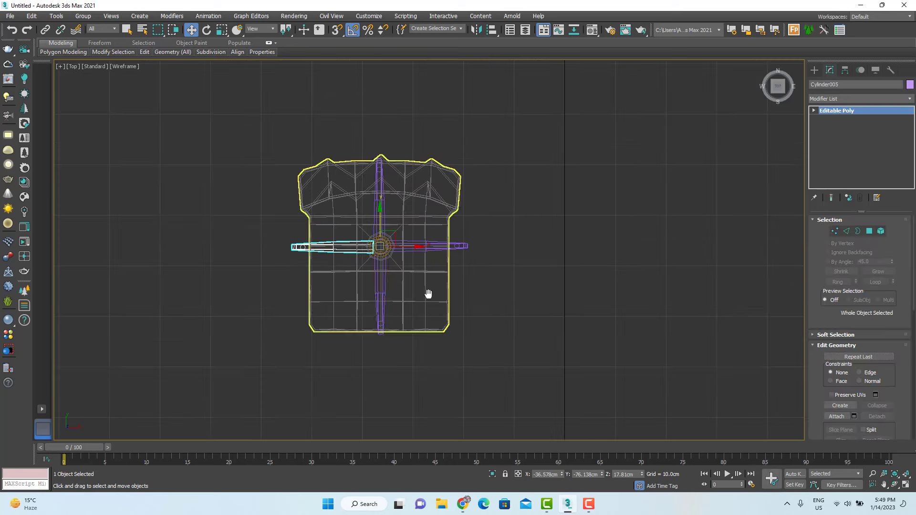
{"action": "mouse_move", "coordinate": [428, 295]}
{"action": "middle_mouse_down", "text": "alt"}
{"action": "mouse_move", "coordinate": [474, 245]}
{"action": "mouse_move", "coordinate": [511, 338]}
{"action": "mouse_move", "coordinate": [482, 331]}
{"action": "mouse_move", "coordinate": [529, 333]}
{"action": "mouse_move", "coordinate": [479, 337]}
{"action": "mouse_move", "coordinate": [508, 325]}
{"action": "mouse_move", "coordinate": [585, 331]}
{"action": "mouse_move", "coordinate": [527, 331]}
{"action": "mouse_move", "coordinate": [527, 317]}
{"action": "middle_mouse_up", "text": "alt"}
{"action": "key", "text": "p"}
{"action": "key", "text": "F3"}
{"action": "key", "text": "z"}
{"action": "scroll", "coordinate": [474, 244], "scroll_direction": "down", "scroll_amount": 6}
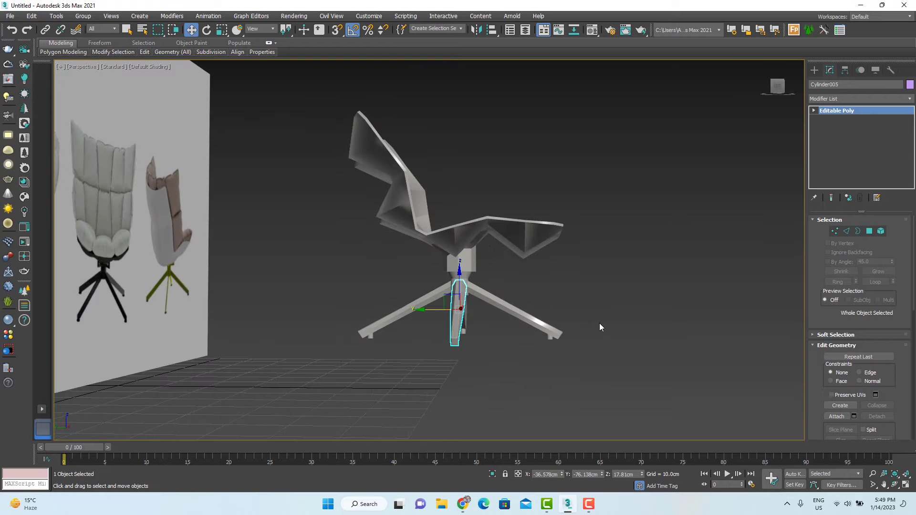
{"action": "left_click", "coordinate": [494, 310]}
{"action": "scroll", "coordinate": [560, 312], "scroll_direction": "up", "scroll_amount": 6}
{"action": "scroll", "coordinate": [305, 286], "scroll_direction": "up", "scroll_amount": 6}
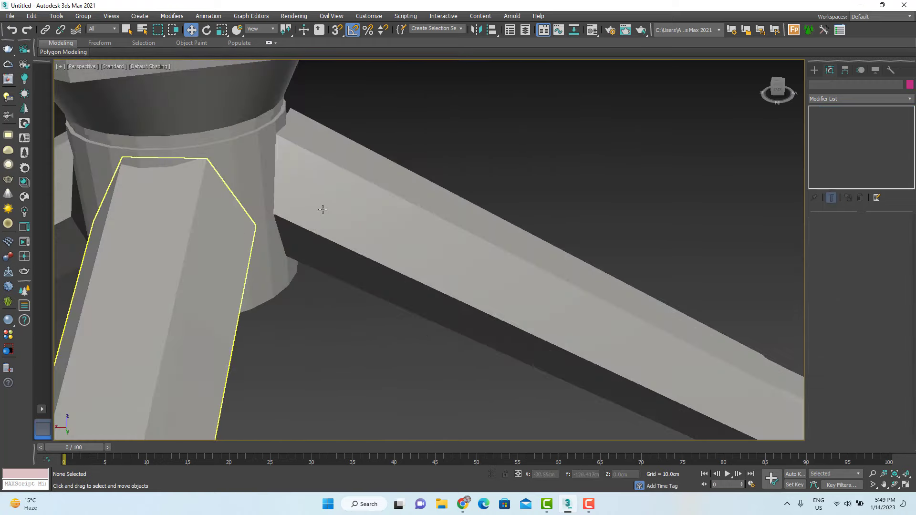
{"action": "scroll", "coordinate": [370, 225], "scroll_direction": "down", "scroll_amount": 10}
{"action": "middle_click_drag", "start_coordinate": [335, 270], "coordinate": [376, 328], "text": "alt"}
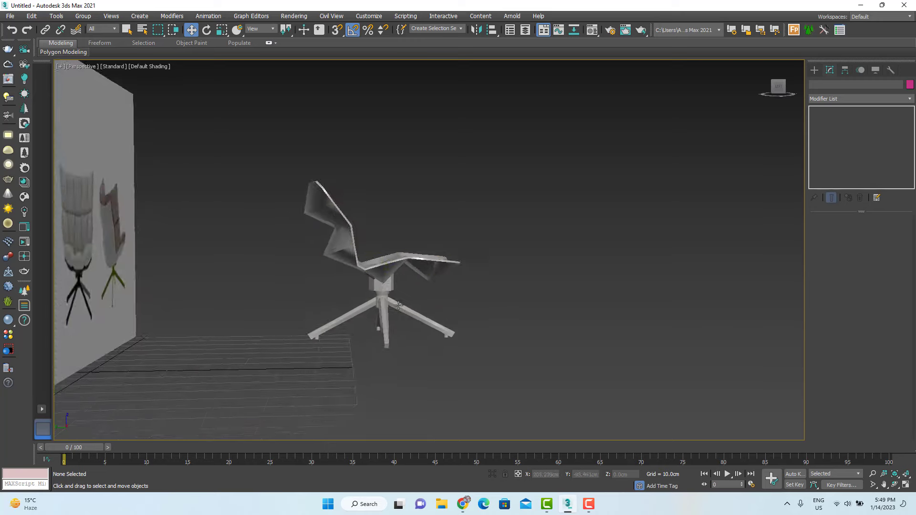
- Select all four legs and collapse them into a single mesh object
{"action": "scroll", "coordinate": [428, 324], "scroll_direction": "up", "scroll_amount": 3}
{"action": "left_click", "coordinate": [430, 326]}
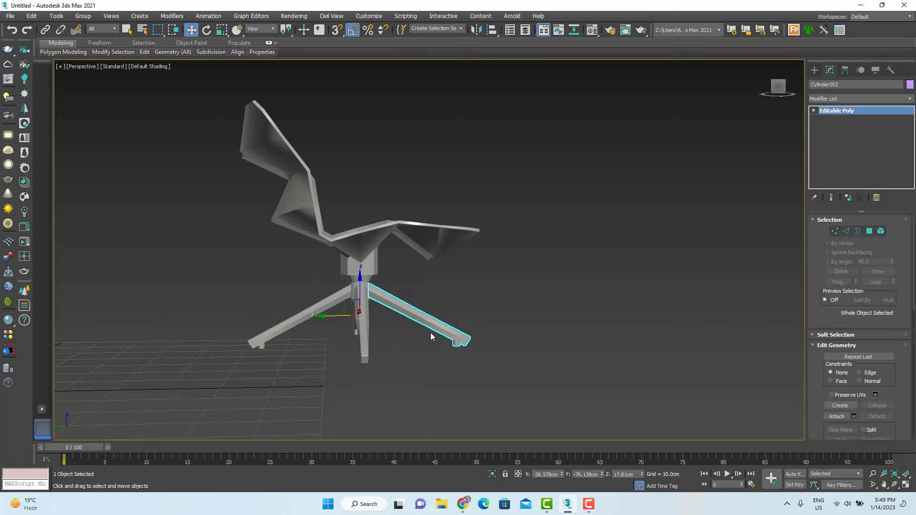
{"action": "left_click", "coordinate": [379, 339]}
{"action": "left_click", "coordinate": [359, 338]}
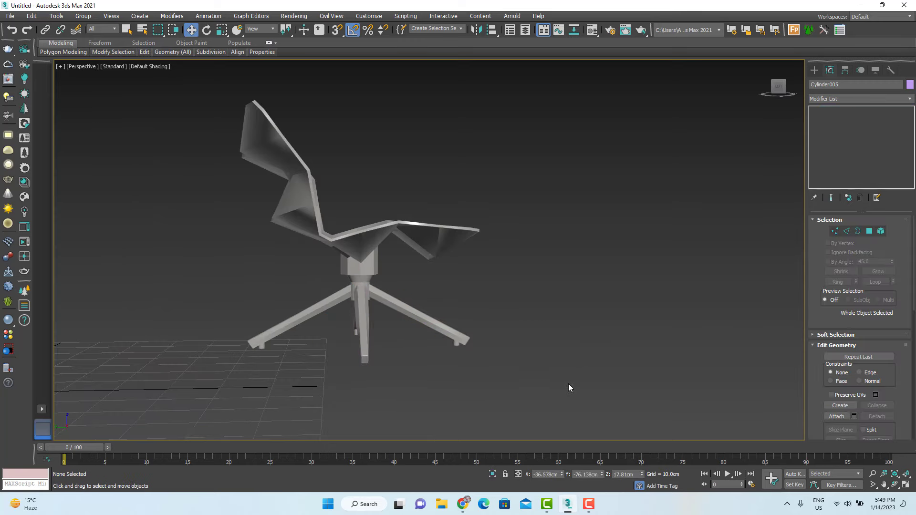
{"action": "left_click_drag", "start_coordinate": [569, 387], "coordinate": [319, 325]}
{"action": "left_click", "coordinate": [890, 70]}
{"action": "left_click", "coordinate": [859, 139]}
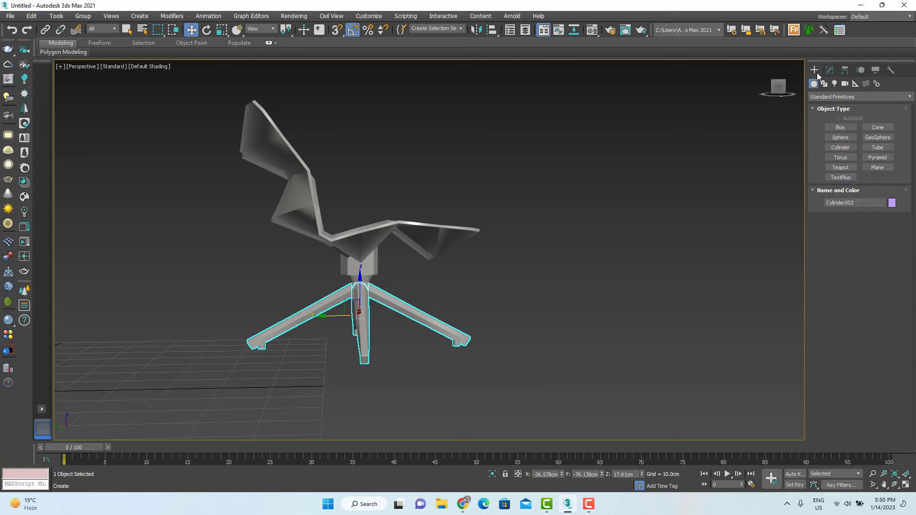
- Check the joined legs and their vertices against the chair reference in the front view
{"action": "middle_click_drag", "start_coordinate": [420, 310], "coordinate": [425, 317], "text": "alt"}
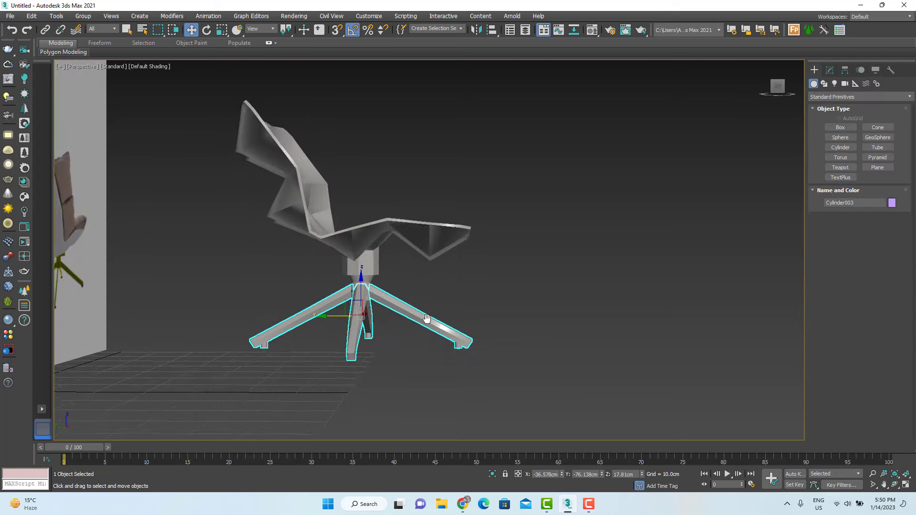
{"action": "key", "text": "f"}
{"action": "scroll", "coordinate": [453, 286], "scroll_direction": "down", "scroll_amount": 12}
{"action": "scroll", "coordinate": [481, 256], "scroll_direction": "up", "scroll_amount": 3}
{"action": "middle_click_drag", "start_coordinate": [480, 257], "coordinate": [475, 281]}
{"action": "key", "text": "1"}
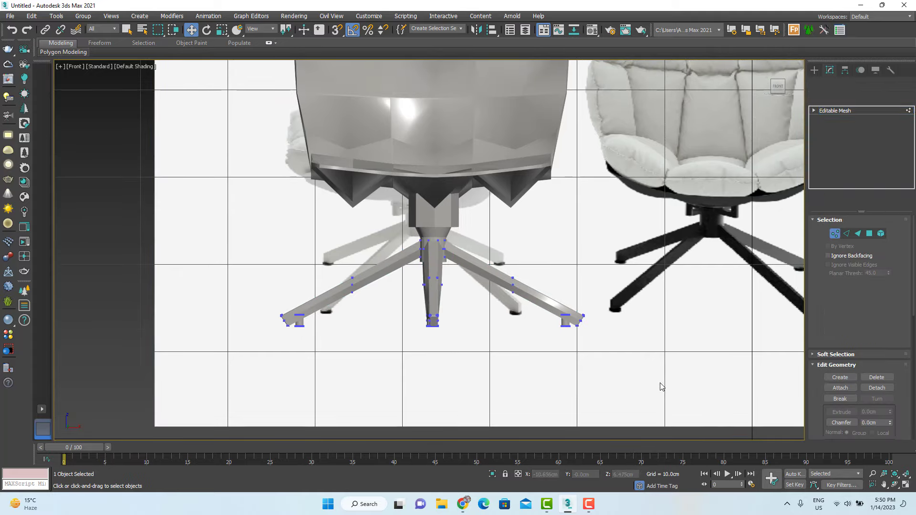
{"action": "key", "text": "1"}
{"action": "scroll", "coordinate": [399, 351], "scroll_direction": "down", "scroll_amount": 3}
{"action": "middle_click_drag", "start_coordinate": [399, 351], "coordinate": [432, 317], "text": "alt"}
{"action": "key", "text": "1"}
{"action": "key", "text": "1"}
{"action": "key", "text": "1"}
{"action": "key", "text": "1"}
- Scale the joined legs uniformly up to about 113%
{"action": "scroll", "coordinate": [421, 333], "scroll_direction": "up", "scroll_amount": 2}
{"action": "key", "text": "r"}
{"action": "left_click_drag", "start_coordinate": [405, 276], "coordinate": [406, 282]}
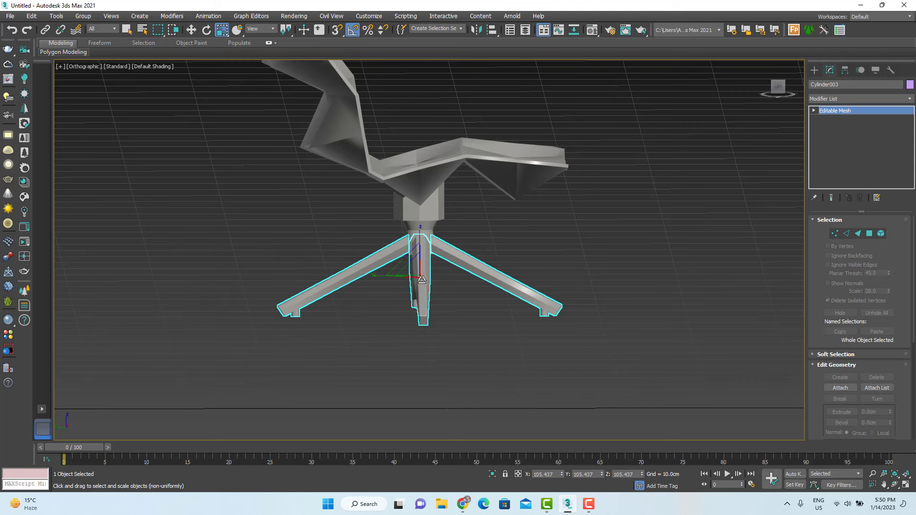
{"action": "key", "text": "alt+q"}
{"action": "left_click", "coordinate": [447, 353]}
{"action": "scroll", "coordinate": [396, 338], "scroll_direction": "up", "scroll_amount": 4}
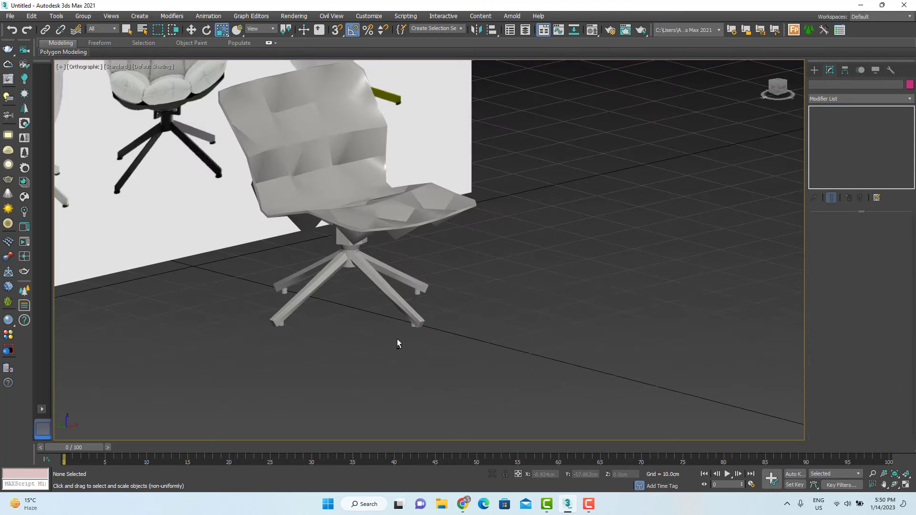
- Apply a TurboSmooth modifier with 1 iteration to the chair shell
{"action": "key", "text": "p"}
{"action": "scroll", "coordinate": [420, 379], "scroll_direction": "up", "scroll_amount": 5}
{"action": "scroll", "coordinate": [451, 353], "scroll_direction": "down", "scroll_amount": 4}
{"action": "scroll", "coordinate": [444, 325], "scroll_direction": "up", "scroll_amount": 2}
{"action": "left_click", "coordinate": [506, 293]}
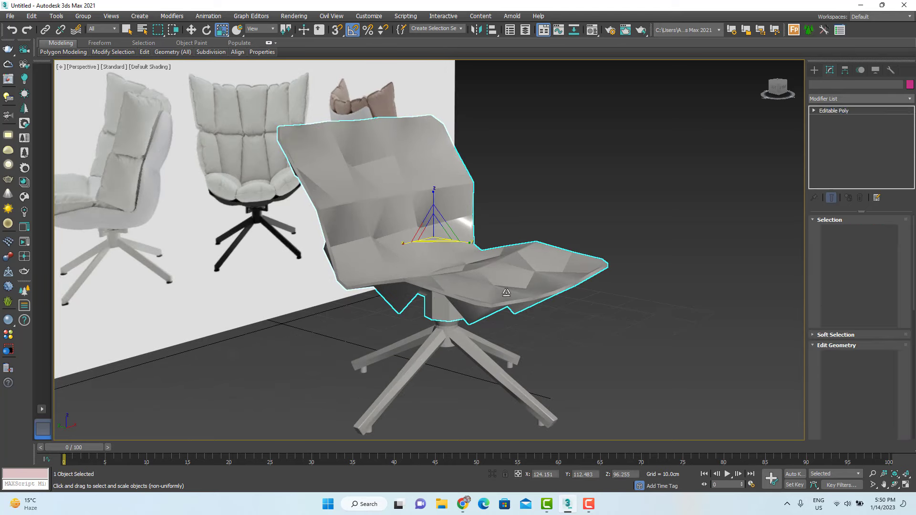
{"action": "left_click", "coordinate": [854, 98]}
{"action": "left_click", "coordinate": [836, 302]}
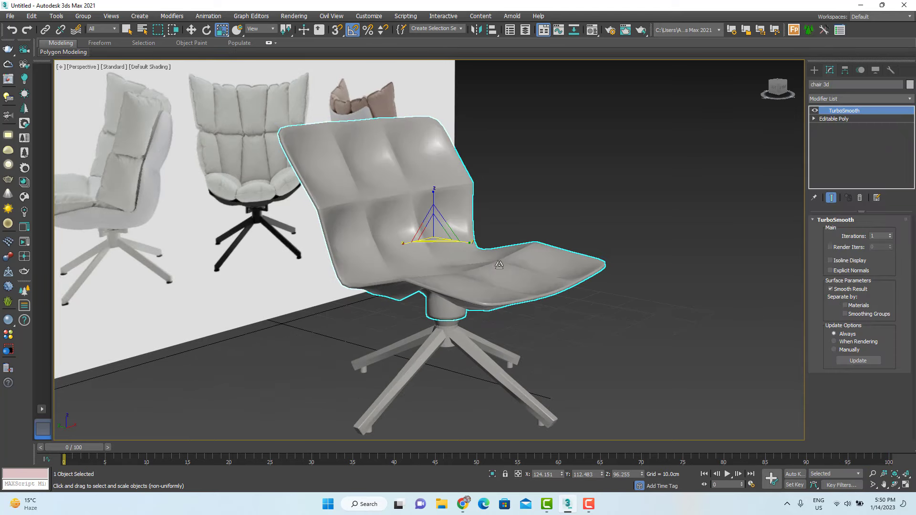
{"action": "middle_click_drag", "start_coordinate": [494, 262], "coordinate": [523, 264], "text": "alt"}
- Copy the chair shell's TurboSmooth modifier and paste it onto the tapered tube below the stem
{"action": "right_click", "coordinate": [855, 112]}
{"action": "left_click", "coordinate": [851, 153]}
{"action": "left_click", "coordinate": [597, 182]}
{"action": "middle_click_drag", "start_coordinate": [520, 295], "coordinate": [546, 242]}
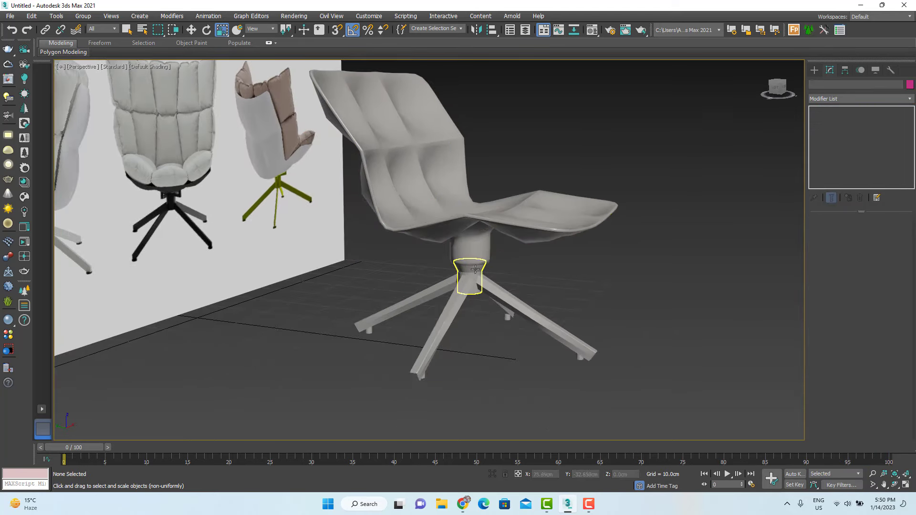
{"action": "left_click", "coordinate": [471, 272]}
{"action": "scroll", "coordinate": [583, 254], "scroll_direction": "up", "scroll_amount": 3}
{"action": "right_click", "coordinate": [848, 161]}
{"action": "left_click", "coordinate": [850, 166]}
{"action": "middle_click_drag", "start_coordinate": [470, 341], "coordinate": [411, 324], "text": "alt"}
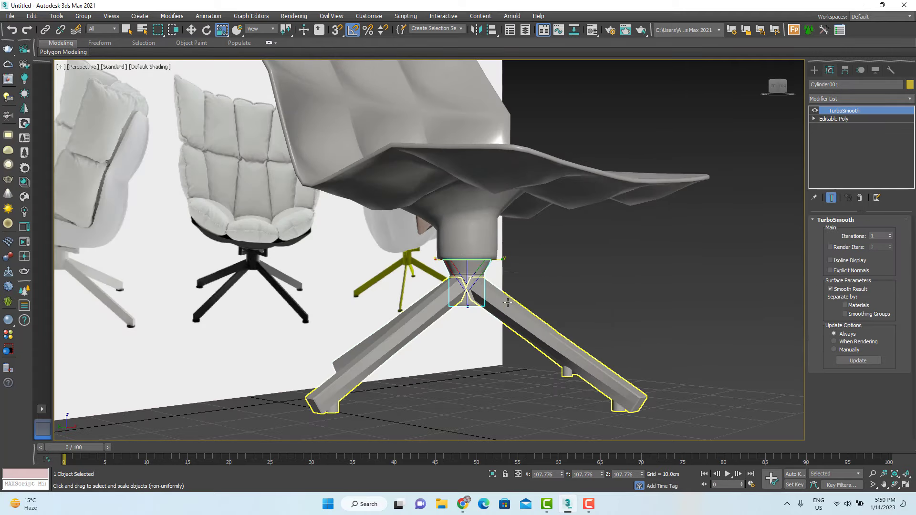
- Try pasting the copied TurboSmooth modifier onto the joined legs and undo it
{"action": "left_click", "coordinate": [414, 325]}
{"action": "right_click", "coordinate": [854, 162]}
{"action": "left_click", "coordinate": [864, 168]}
{"action": "key", "text": "ctrl+z"}
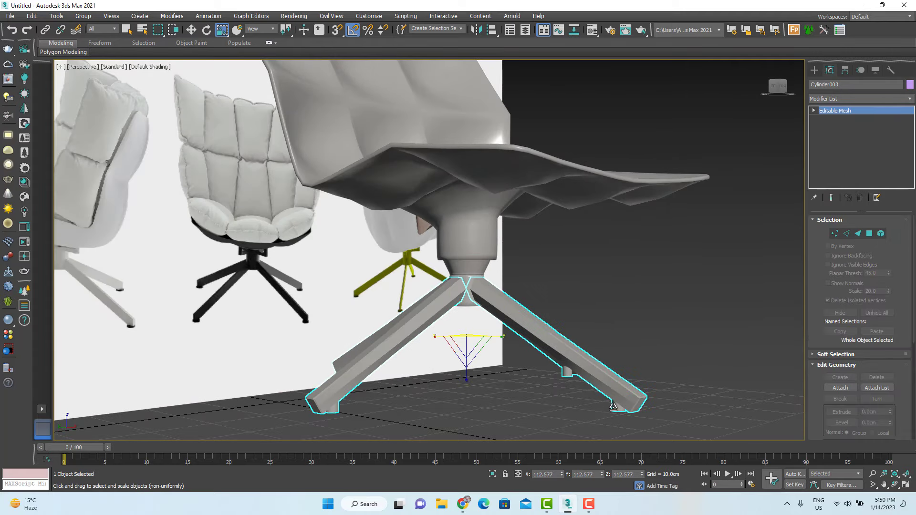
- Convert the joined legs from Editable Mesh to Editable Poly
{"action": "middle_click_drag", "start_coordinate": [635, 406], "coordinate": [658, 383], "text": "alt"}
{"action": "scroll", "coordinate": [634, 370], "scroll_direction": "up", "scroll_amount": 4}
{"action": "key", "text": "4"}
{"action": "left_click", "coordinate": [631, 377]}
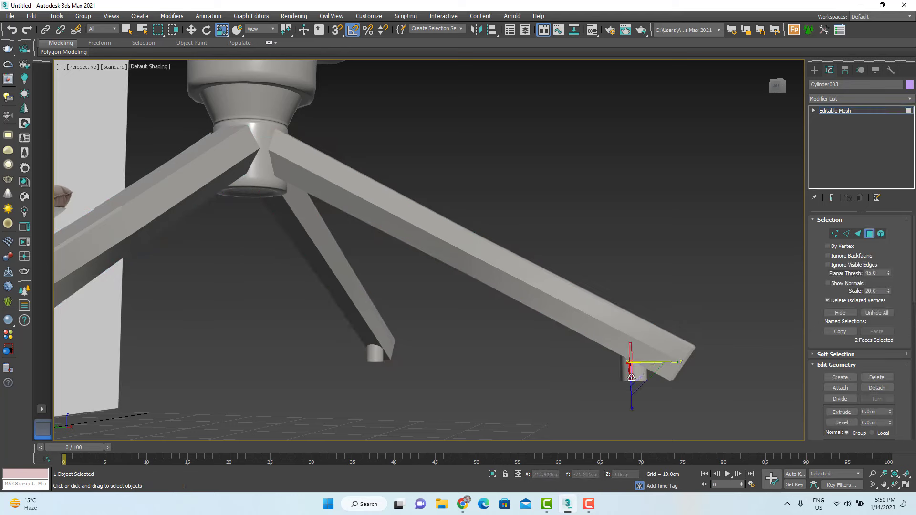
{"action": "key", "text": "2"}
{"action": "scroll", "coordinate": [650, 378], "scroll_direction": "up", "scroll_amount": 3}
{"action": "key", "text": "2"}
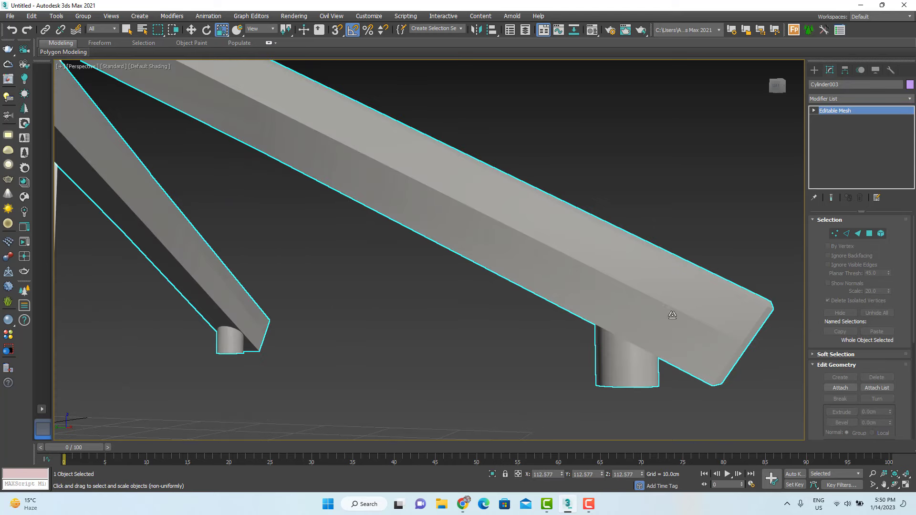
{"action": "right_click", "coordinate": [665, 308]}
{"action": "mouse_move", "coordinate": [719, 413]}
{"action": "left_click", "coordinate": [752, 414]}
- Connect the vertical edges around all four foot pads with 2 segments and a pinch of 82
{"action": "key", "text": "2"}
{"action": "left_click_drag", "start_coordinate": [669, 372], "coordinate": [588, 373]}
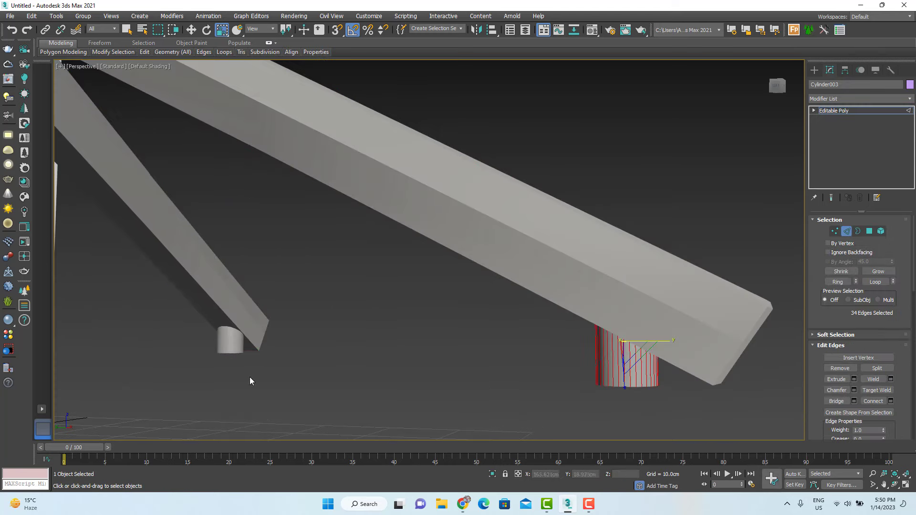
{"action": "left_click", "coordinate": [623, 363], "text": "ctrl"}
{"action": "scroll", "coordinate": [622, 364], "scroll_direction": "down", "scroll_amount": 3}
{"action": "middle_click_drag", "start_coordinate": [293, 377], "coordinate": [333, 337]}
{"action": "left_click", "coordinate": [305, 364], "text": "ctrl"}
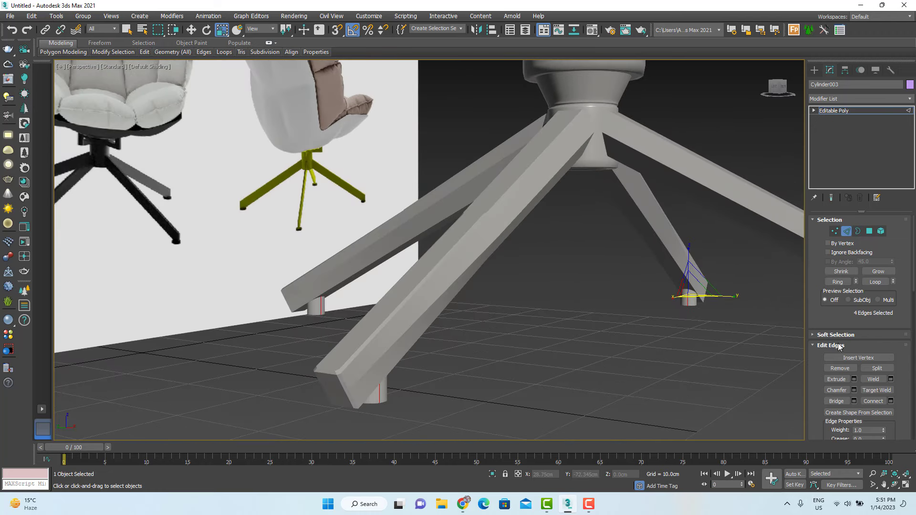
{"action": "right_click", "coordinate": [707, 314]}
{"action": "left_click", "coordinate": [618, 344]}
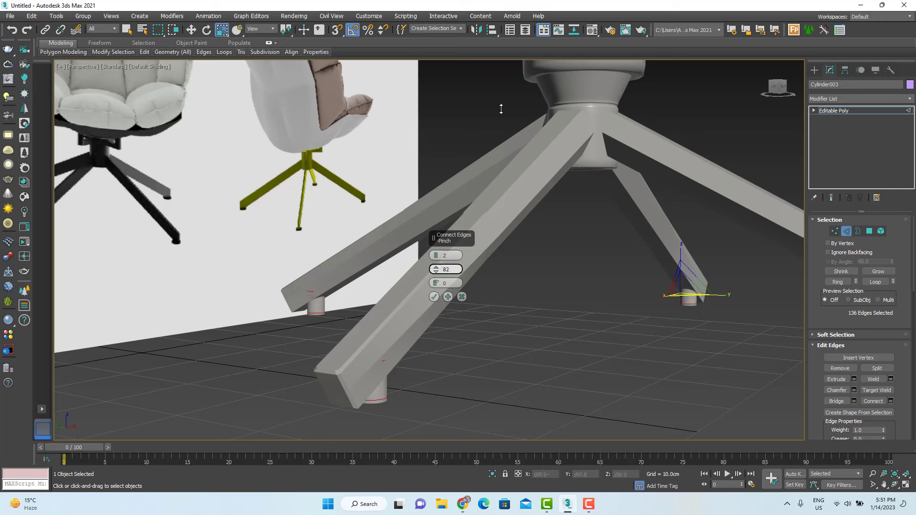
{"action": "left_click", "coordinate": [433, 296]}
{"action": "key", "text": "2"}
{"action": "middle_click_drag", "start_coordinate": [699, 356], "coordinate": [470, 349], "text": "alt"}
{"action": "left_click", "coordinate": [859, 98]}
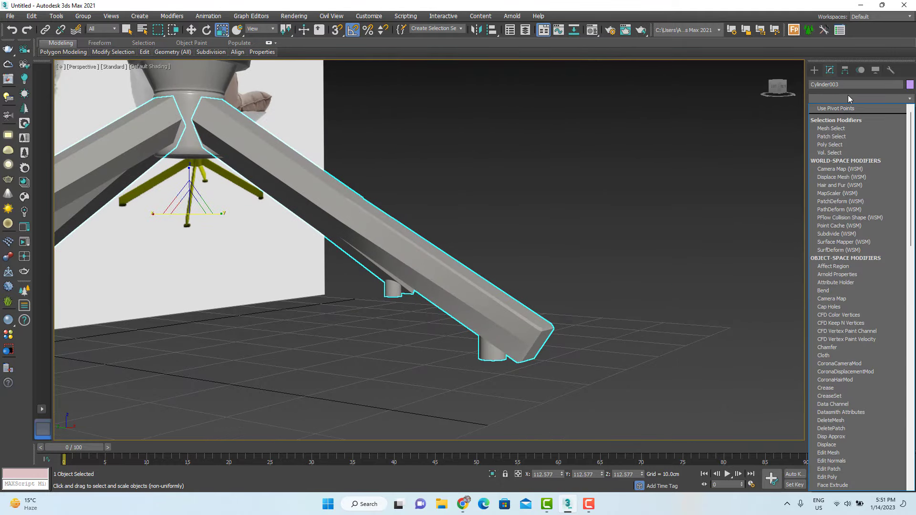
{"action": "scroll", "coordinate": [855, 152], "scroll_direction": "down", "scroll_amount": 10}
{"action": "left_click", "coordinate": [858, 302]}
{"action": "middle_click_drag", "start_coordinate": [556, 338], "coordinate": [520, 334], "text": "alt"}
{"action": "left_click", "coordinate": [861, 198]}
{"action": "scroll", "coordinate": [468, 370], "scroll_direction": "down", "scroll_amount": 4}
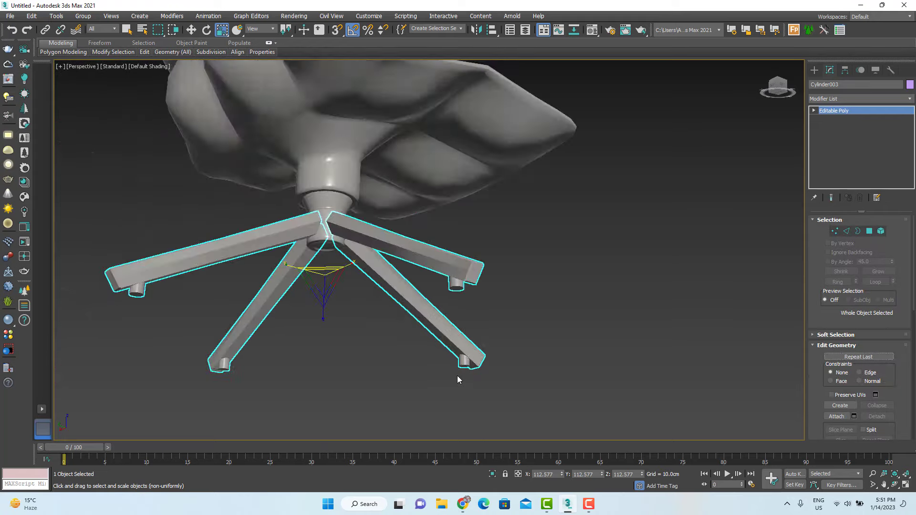
- Select the bottom faces of all four foot pads on the joined legs
{"action": "middle_click_drag", "start_coordinate": [457, 376], "coordinate": [482, 353], "text": "alt"}
{"action": "key", "text": "4"}
{"action": "scroll", "coordinate": [492, 388], "scroll_direction": "up", "scroll_amount": 7}
{"action": "left_click", "coordinate": [522, 303]}
{"action": "key", "text": "F4"}
{"action": "scroll", "coordinate": [522, 303], "scroll_direction": "down", "scroll_amount": 3}
{"action": "scroll", "coordinate": [523, 303], "scroll_direction": "down", "scroll_amount": 4}
{"action": "middle_click_drag", "start_coordinate": [325, 298], "coordinate": [507, 372]}
{"action": "scroll", "coordinate": [507, 373], "scroll_direction": "down", "scroll_amount": 3}
{"action": "middle_click_drag", "start_coordinate": [135, 263], "coordinate": [155, 276], "text": "alt"}
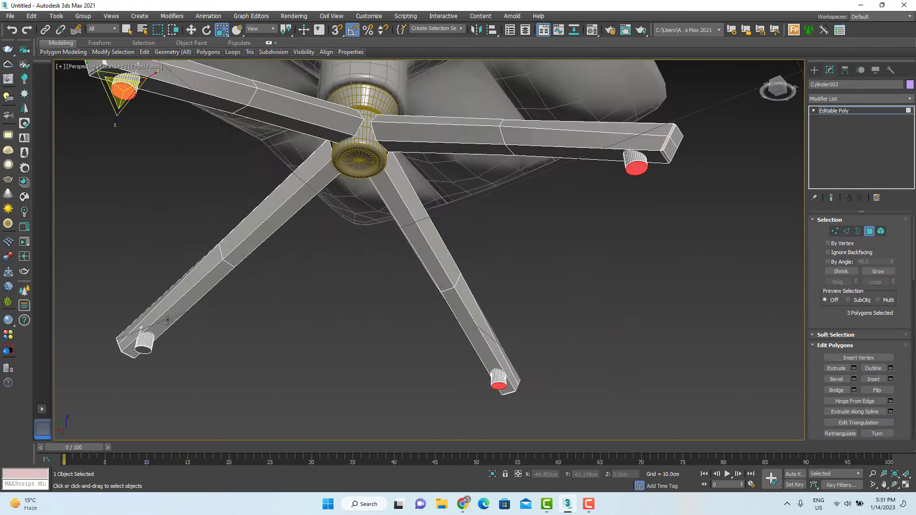
{"action": "scroll", "coordinate": [145, 365], "scroll_direction": "up", "scroll_amount": 5}
{"action": "scroll", "coordinate": [198, 227], "scroll_direction": "down", "scroll_amount": 1}
{"action": "left_click", "coordinate": [201, 227], "text": "ctrl"}
- Inset the four selected foot pad bottom faces slightly to form a narrow rim
{"action": "scroll", "coordinate": [201, 227], "scroll_direction": "down", "scroll_amount": 4}
{"action": "right_click", "coordinate": [248, 229]}
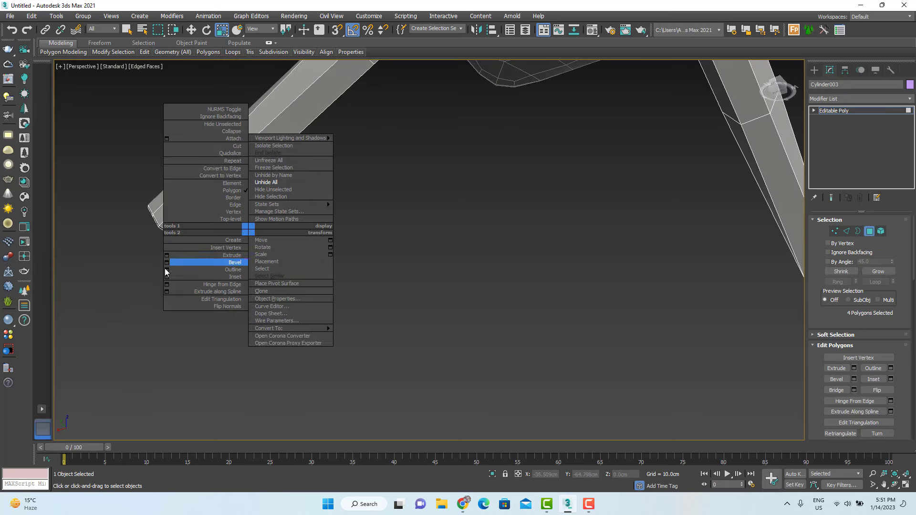
{"action": "left_click", "coordinate": [167, 277]}
{"action": "scroll", "coordinate": [198, 212], "scroll_direction": "up", "scroll_amount": 4}
{"action": "left_click_drag", "start_coordinate": [436, 269], "coordinate": [437, 272]}
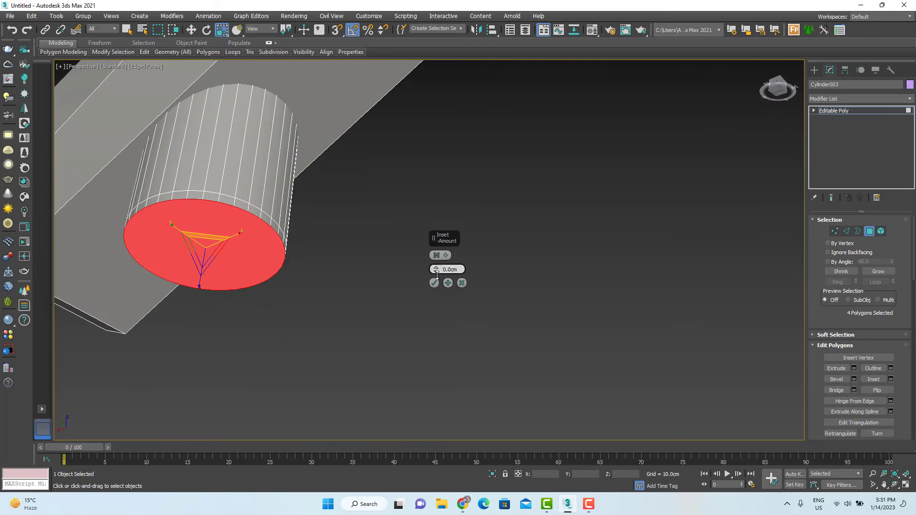
{"action": "left_click", "coordinate": [434, 283]}
- Extrude the inset bottom faces of the four foot pads by 0.01 cm
{"action": "right_click", "coordinate": [297, 265]}
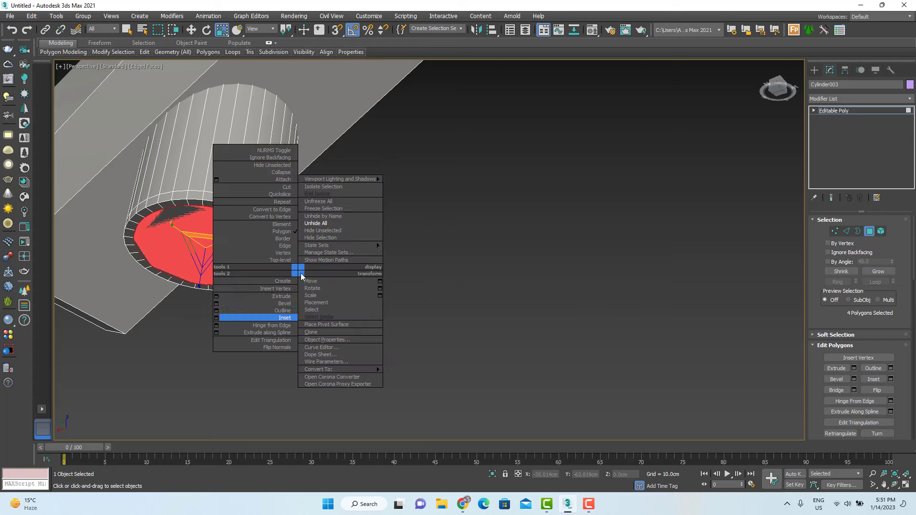
{"action": "key", "text": "w"}
{"action": "right_click", "coordinate": [242, 256]}
{"action": "left_click", "coordinate": [190, 286]}
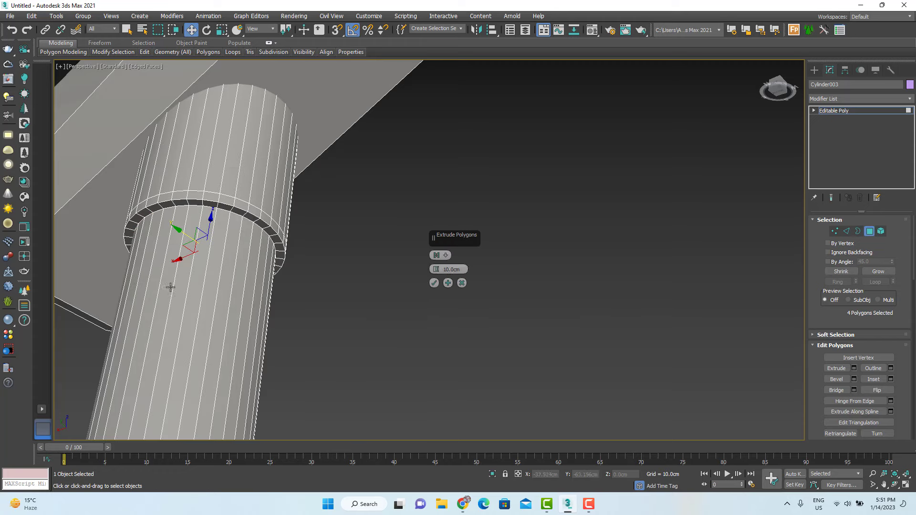
{"action": "type", "text": ".01"}
{"action": "key", "text": "Return"}
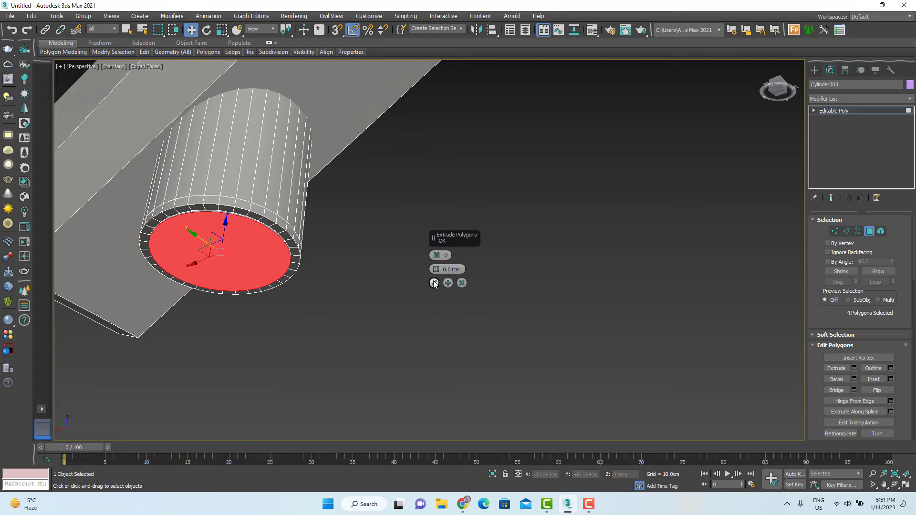
{"action": "key", "text": "1"}
{"action": "key", "text": "1"}
- In wireframe view, delete the hidden top cap face of one foot pad inside its leg
{"action": "scroll", "coordinate": [477, 294], "scroll_direction": "down", "scroll_amount": 10}
{"action": "middle_click_drag", "start_coordinate": [633, 305], "coordinate": [634, 329], "text": "alt"}
{"action": "key", "text": "F3"}
{"action": "middle_click_drag", "start_coordinate": [485, 160], "coordinate": [449, 279], "text": "alt"}
{"action": "scroll", "coordinate": [448, 280], "scroll_direction": "up", "scroll_amount": 6}
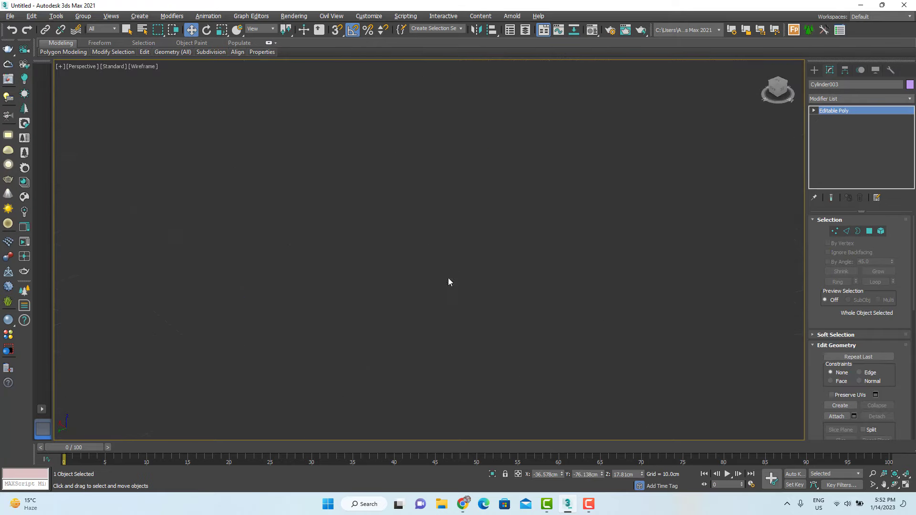
{"action": "key", "text": "4"}
{"action": "left_click", "coordinate": [371, 251]}
{"action": "left_click", "coordinate": [371, 251]}
{"action": "scroll", "coordinate": [372, 251], "scroll_direction": "down", "scroll_amount": 4}
{"action": "middle_click_drag", "start_coordinate": [520, 258], "coordinate": [282, 310]}
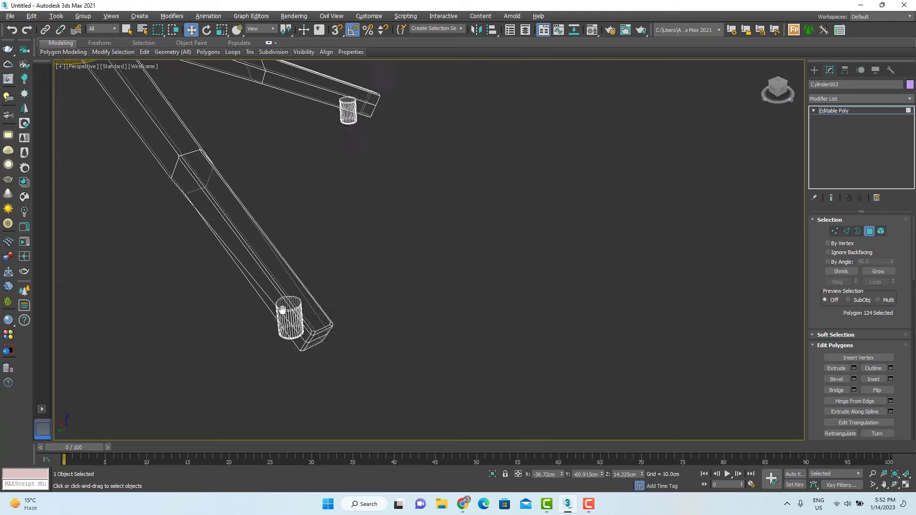
{"action": "scroll", "coordinate": [281, 306], "scroll_direction": "up", "scroll_amount": 4}
{"action": "double_click", "coordinate": [269, 302]}
{"action": "left_click", "coordinate": [269, 302]}
{"action": "left_click", "coordinate": [268, 302]}
{"action": "left_click", "coordinate": [269, 302]}
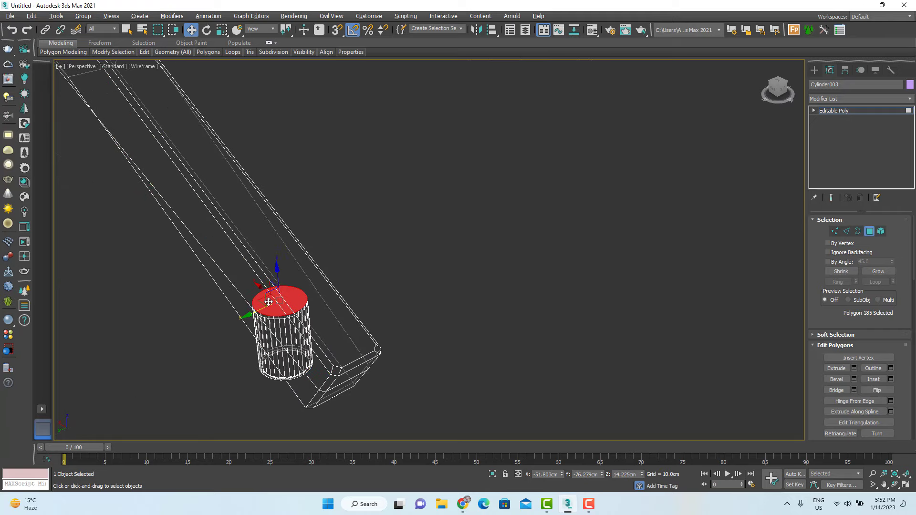
{"action": "key", "text": "Delete"}
- Try deleting the hidden top cap faces of the neighbouring foot pads and undo it
{"action": "scroll", "coordinate": [329, 293], "scroll_direction": "down", "scroll_amount": 4}
{"action": "middle_click_drag", "start_coordinate": [355, 140], "coordinate": [346, 259]}
{"action": "scroll", "coordinate": [346, 259], "scroll_direction": "up", "scroll_amount": 4}
{"action": "scroll", "coordinate": [346, 259], "scroll_direction": "up", "scroll_amount": 1}
{"action": "left_click", "coordinate": [346, 259]}
{"action": "left_click", "coordinate": [345, 259]}
{"action": "key", "text": "Delete"}
{"action": "scroll", "coordinate": [345, 259], "scroll_direction": "down", "scroll_amount": 4}
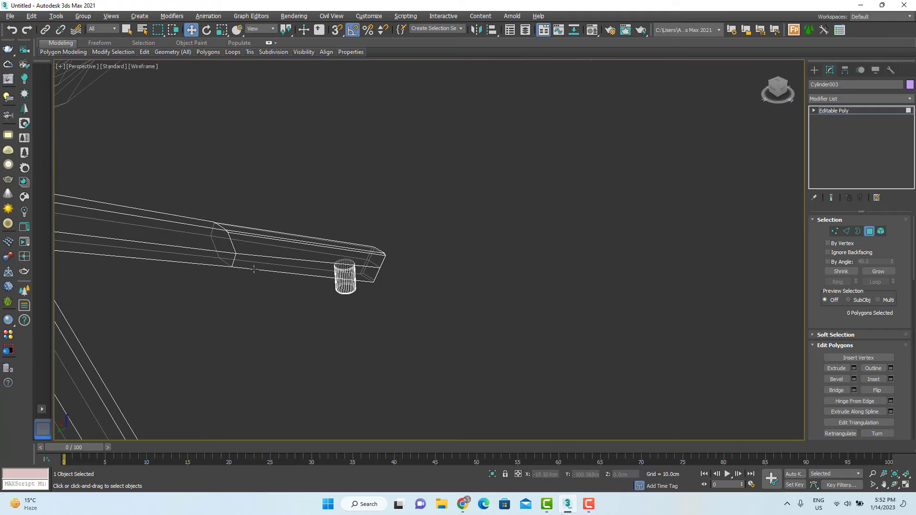
{"action": "middle_click_drag", "start_coordinate": [124, 255], "coordinate": [334, 282]}
{"action": "scroll", "coordinate": [343, 282], "scroll_direction": "up", "scroll_amount": 5}
{"action": "left_click", "coordinate": [350, 282]}
{"action": "key", "text": "ctrl+z"}
{"action": "key", "text": "ctrl+z"}
{"action": "key", "text": "ctrl+z"}
{"action": "key", "text": "ctrl+z"}
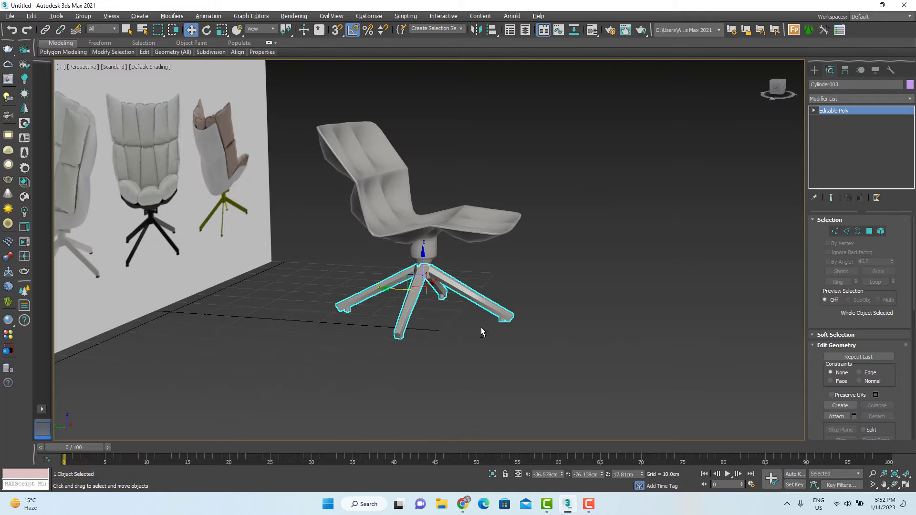
- Copy the TurboSmooth modifier from the chair shell
{"action": "middle_click_drag", "start_coordinate": [481, 333], "coordinate": [442, 325], "text": "alt"}
{"action": "scroll", "coordinate": [441, 305], "scroll_direction": "up", "scroll_amount": 3}
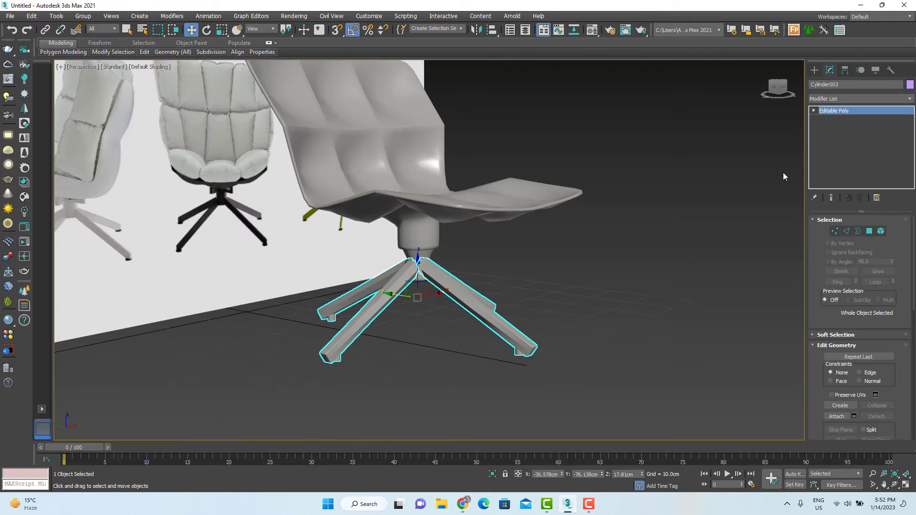
{"action": "left_click", "coordinate": [525, 197]}
{"action": "right_click", "coordinate": [836, 111]}
{"action": "left_click", "coordinate": [824, 152]}
- Try pasting the copied TurboSmooth modifier onto the joined legs and remove it
{"action": "scroll", "coordinate": [422, 258], "scroll_direction": "up", "scroll_amount": 3}
{"action": "scroll", "coordinate": [422, 259], "scroll_direction": "up", "scroll_amount": 4}
{"action": "left_click", "coordinate": [422, 258]}
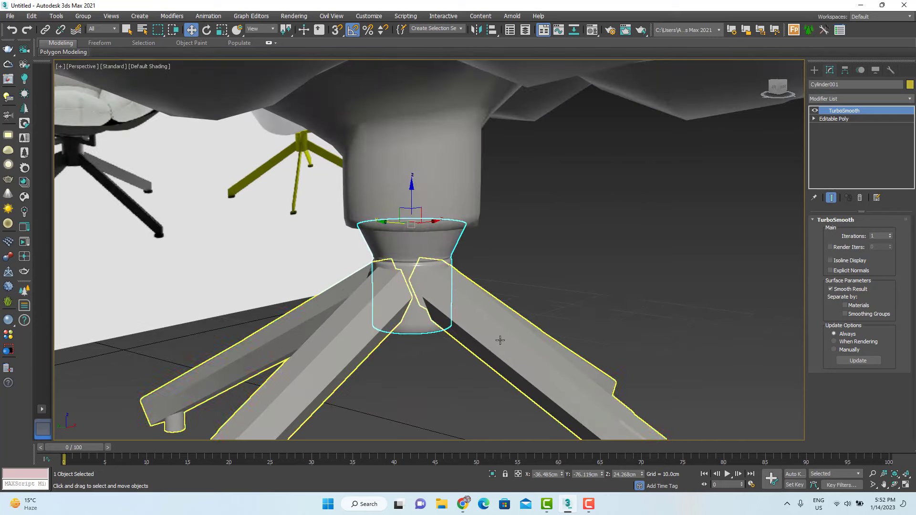
{"action": "left_click", "coordinate": [498, 341]}
{"action": "right_click", "coordinate": [861, 170]}
{"action": "left_click", "coordinate": [860, 175]}
{"action": "scroll", "coordinate": [465, 201], "scroll_direction": "down", "scroll_amount": 4}
{"action": "scroll", "coordinate": [465, 260], "scroll_direction": "up", "scroll_amount": 3}
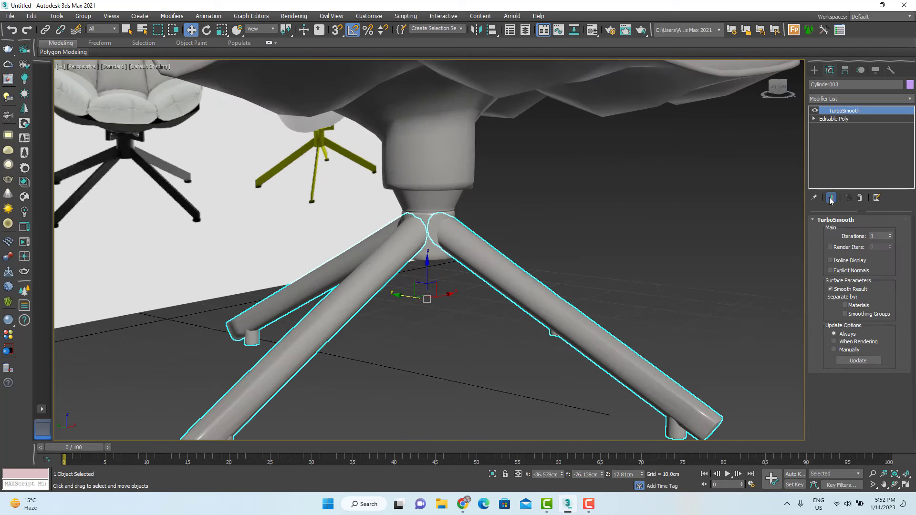
{"action": "left_click", "coordinate": [858, 198]}
- Hide everything except the joined legs and paste the copied TurboSmooth modifier onto them
{"action": "right_click", "coordinate": [561, 273]}
{"action": "left_click", "coordinate": [602, 240]}
{"action": "middle_click_drag", "start_coordinate": [505, 244], "coordinate": [642, 260], "text": "alt"}
{"action": "right_click", "coordinate": [902, 155]}
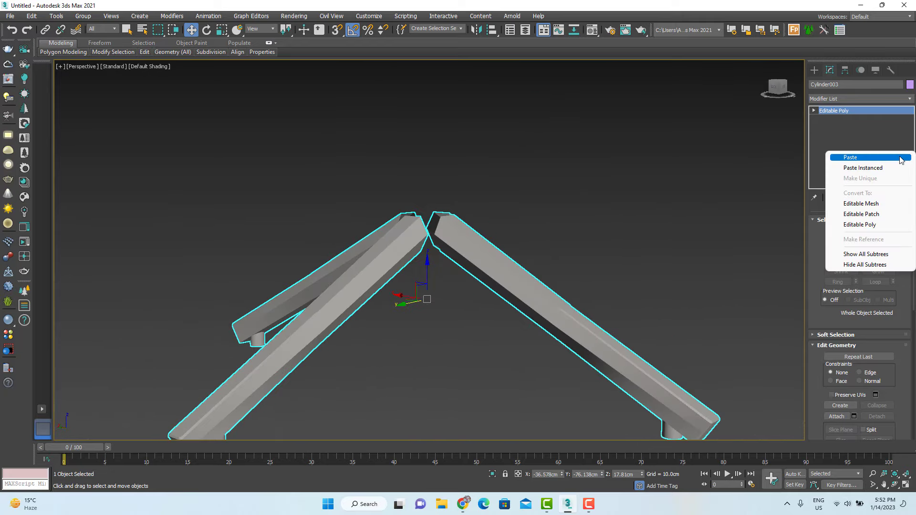
{"action": "left_click", "coordinate": [901, 158]}
{"action": "scroll", "coordinate": [496, 244], "scroll_direction": "down", "scroll_amount": 2}
- Unhide all objects and clear the selection to review the smoothed chair base
{"action": "middle_click_drag", "start_coordinate": [460, 245], "coordinate": [341, 307], "text": "alt"}
{"action": "right_click", "coordinate": [496, 243]}
{"action": "left_click", "coordinate": [542, 198]}
{"action": "scroll", "coordinate": [382, 325], "scroll_direction": "down", "scroll_amount": 5}
{"action": "left_click", "coordinate": [418, 337]}
{"action": "middle_click_drag", "start_coordinate": [418, 336], "coordinate": [462, 291], "text": "alt"}
{"action": "scroll", "coordinate": [429, 258], "scroll_direction": "up", "scroll_amount": 4}
{"action": "scroll", "coordinate": [438, 276], "scroll_direction": "up", "scroll_amount": 3}
{"action": "scroll", "coordinate": [537, 329], "scroll_direction": "down", "scroll_amount": 5}
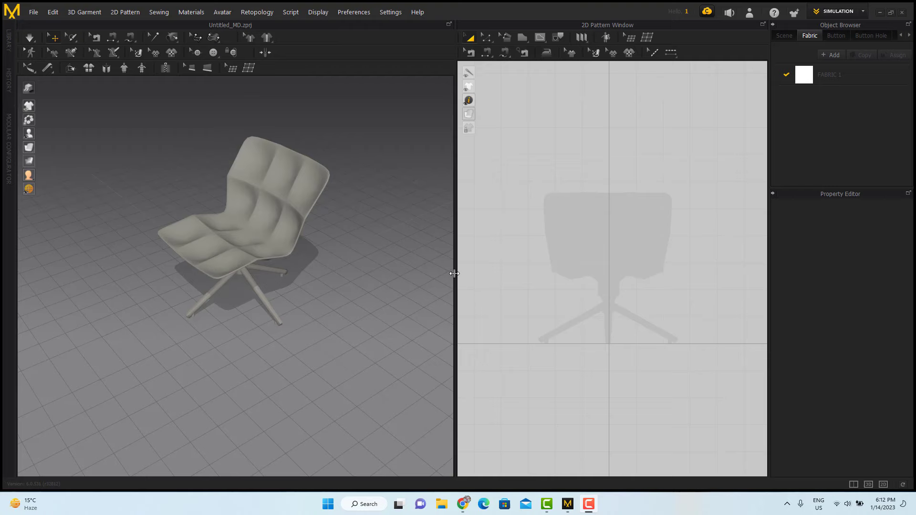
- In Marvelous Designer, widen the 2D pattern area and create a square pattern of about 125 mm beside the chair base silhouette
{"action": "left_click_drag", "start_coordinate": [454, 273], "coordinate": [422, 274]}
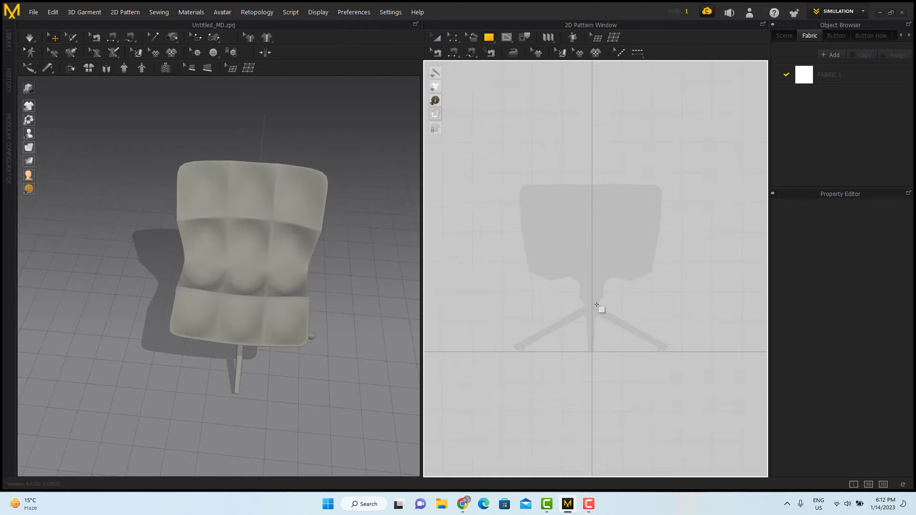
{"action": "scroll", "coordinate": [597, 305], "scroll_direction": "up", "scroll_amount": 2}
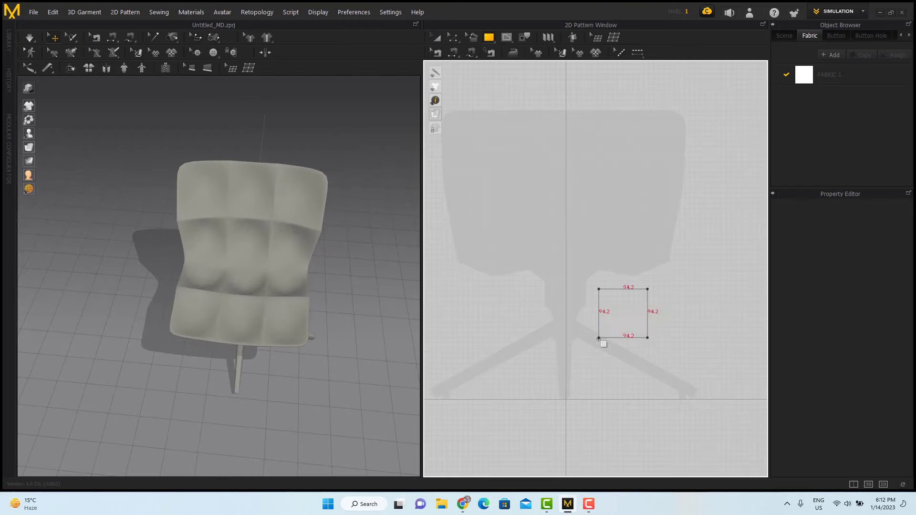
{"action": "left_click_drag", "start_coordinate": [596, 341], "coordinate": [594, 343], "text": "shift"}
{"action": "scroll", "coordinate": [501, 323], "scroll_direction": "down", "scroll_amount": 3}
- Stretch the square pattern's top edge upward to a total outline length of about 540 mm
{"action": "left_click", "coordinate": [435, 37]}
{"action": "right_click_drag", "start_coordinate": [310, 377], "coordinate": [335, 357]}
{"action": "scroll", "coordinate": [585, 317], "scroll_direction": "up", "scroll_amount": 3}
{"action": "left_click_drag", "start_coordinate": [582, 287], "coordinate": [593, 277]}
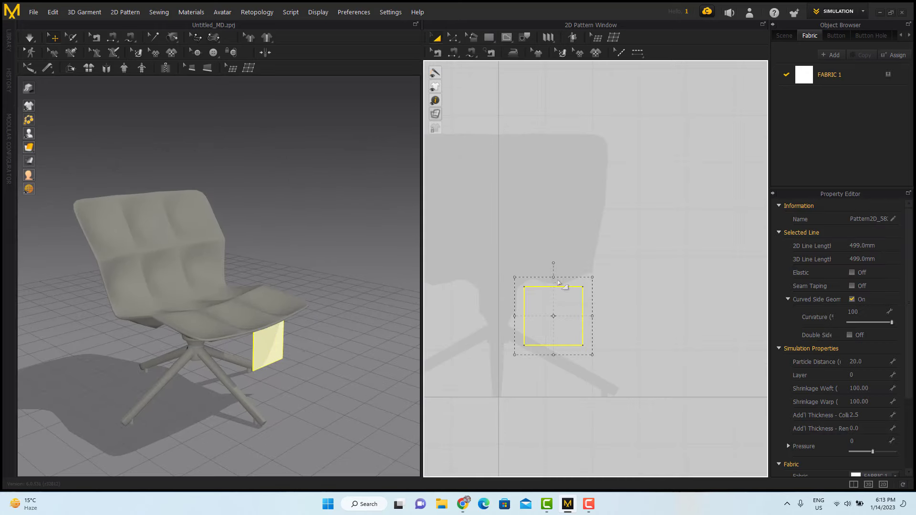
- Rotate the pattern in 3D so it lies horizontally beside the seat
{"action": "left_click", "coordinate": [260, 349]}
{"action": "scroll", "coordinate": [260, 349], "scroll_direction": "up", "scroll_amount": 3}
{"action": "key", "text": "e"}
{"action": "left_click_drag", "start_coordinate": [285, 333], "coordinate": [275, 329]}
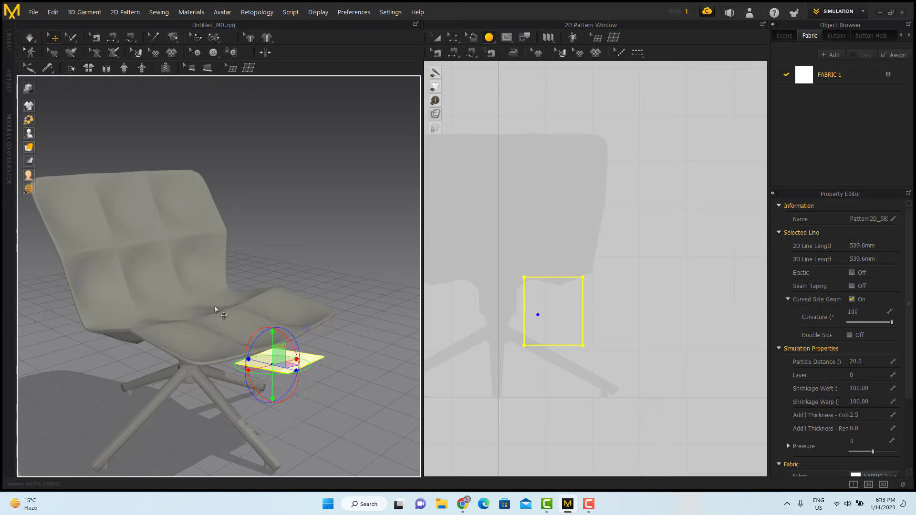
- Move the horizontal pattern over the rear side section of the seat, next to the backrest
{"action": "right_click_drag", "start_coordinate": [215, 311], "coordinate": [226, 424]}
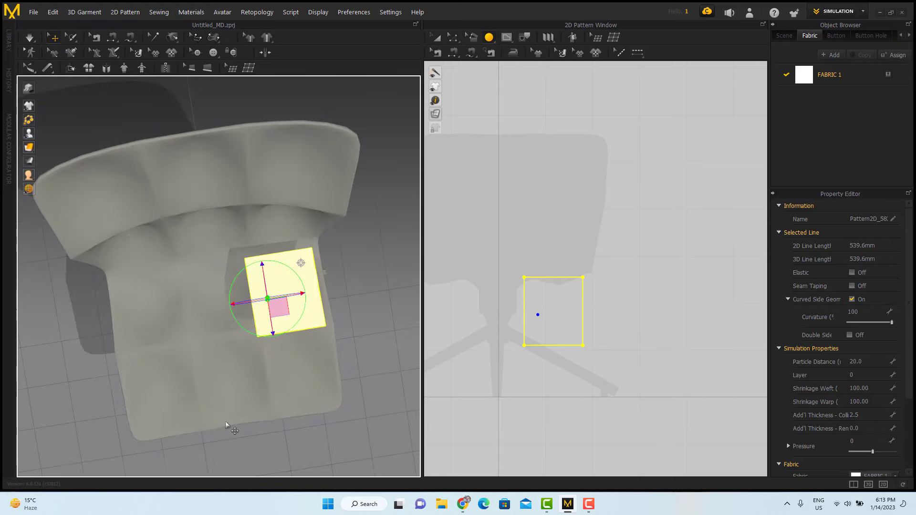
{"action": "left_click_drag", "start_coordinate": [292, 278], "coordinate": [294, 296]}
{"action": "mouse_move", "coordinate": [295, 296]}
{"action": "right_mouse_down"}
{"action": "mouse_move", "coordinate": [331, 286]}
{"action": "mouse_move", "coordinate": [326, 239]}
{"action": "mouse_move", "coordinate": [303, 300]}
{"action": "mouse_move", "coordinate": [292, 296]}
{"action": "right_mouse_up"}
{"action": "scroll", "coordinate": [469, 252], "scroll_direction": "down", "scroll_amount": 4}
{"action": "right_click_drag", "start_coordinate": [355, 323], "coordinate": [399, 277]}
{"action": "scroll", "coordinate": [497, 261], "scroll_direction": "up", "scroll_amount": 6}
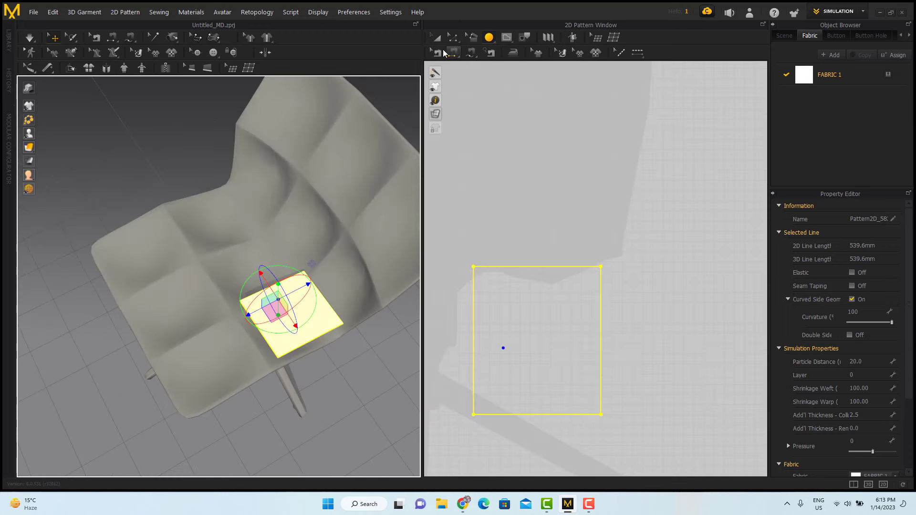
- Fine-tune the pattern's position over the seat section and enlarge it to about 135.6 by 157.7 mm
{"action": "key", "text": "a"}
{"action": "right_click_drag", "start_coordinate": [307, 350], "coordinate": [329, 304]}
{"action": "left_click_drag", "start_coordinate": [292, 313], "coordinate": [289, 311]}
{"action": "scroll", "coordinate": [536, 315], "scroll_direction": "down", "scroll_amount": 5}
{"action": "right_click_drag", "start_coordinate": [359, 306], "coordinate": [388, 338]}
{"action": "scroll", "coordinate": [515, 329], "scroll_direction": "up", "scroll_amount": 4}
{"action": "left_click", "coordinate": [520, 324]}
{"action": "left_click", "coordinate": [591, 325]}
- Duplicate the pattern straight below the original in 2D and raise the copy in 3D to just under the first panel
{"action": "middle_click_drag", "start_coordinate": [591, 338], "coordinate": [562, 290]}
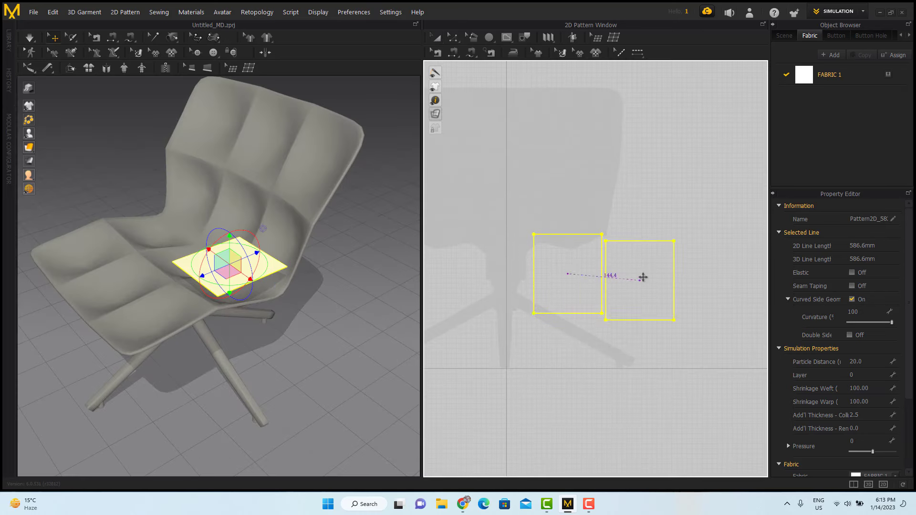
{"action": "left_click", "coordinate": [566, 361], "text": "shift"}
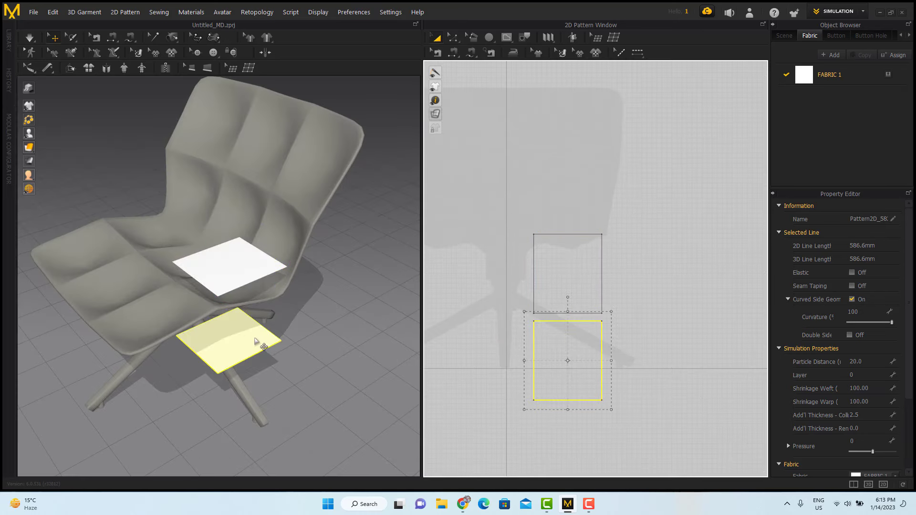
{"action": "left_click", "coordinate": [255, 337]}
{"action": "right_click_drag", "start_coordinate": [255, 338], "coordinate": [260, 313]}
{"action": "left_click_drag", "start_coordinate": [259, 315], "coordinate": [262, 220]}
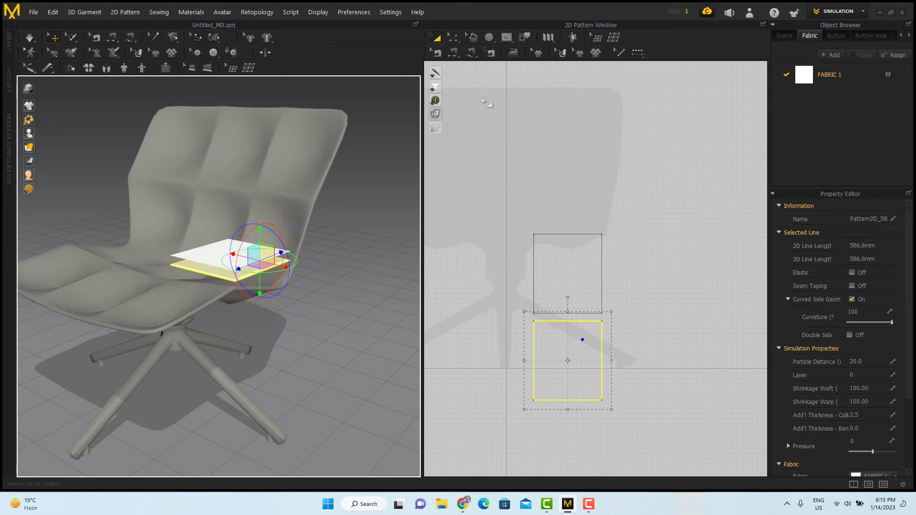
- Sew all four edges of the upper panel to the matching edges of the lower panel
{"action": "left_click", "coordinate": [452, 53]}
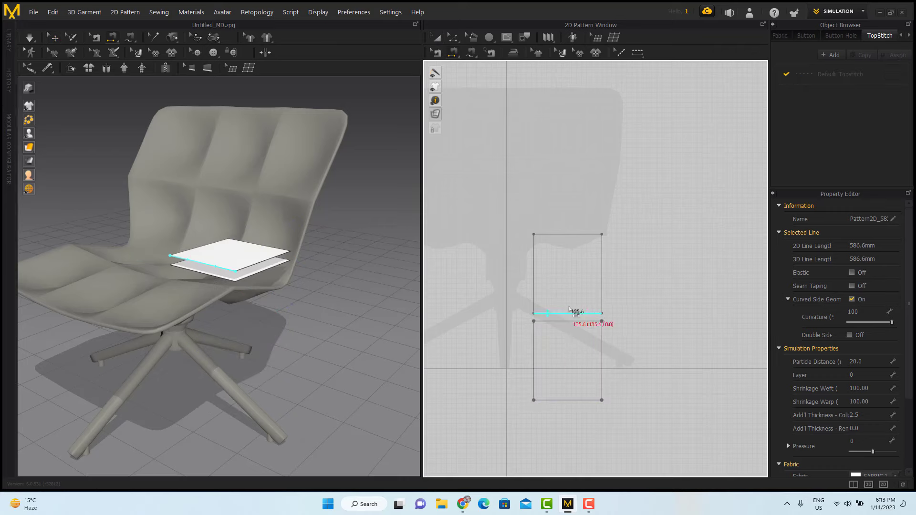
{"action": "left_click", "coordinate": [587, 399]}
{"action": "scroll", "coordinate": [597, 372], "scroll_direction": "up", "scroll_amount": 2}
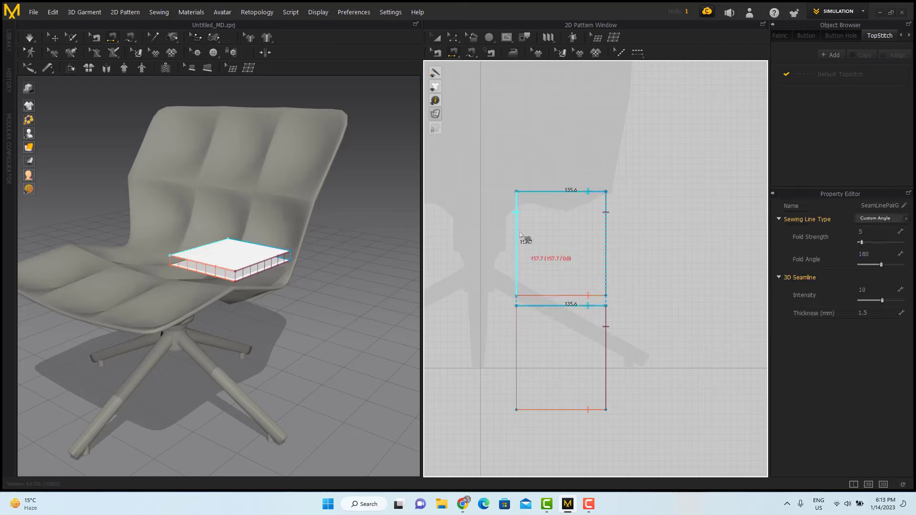
- Select both panels and set their pressure to 5
{"action": "left_click", "coordinate": [436, 38]}
{"action": "key", "text": "ctrl+a"}
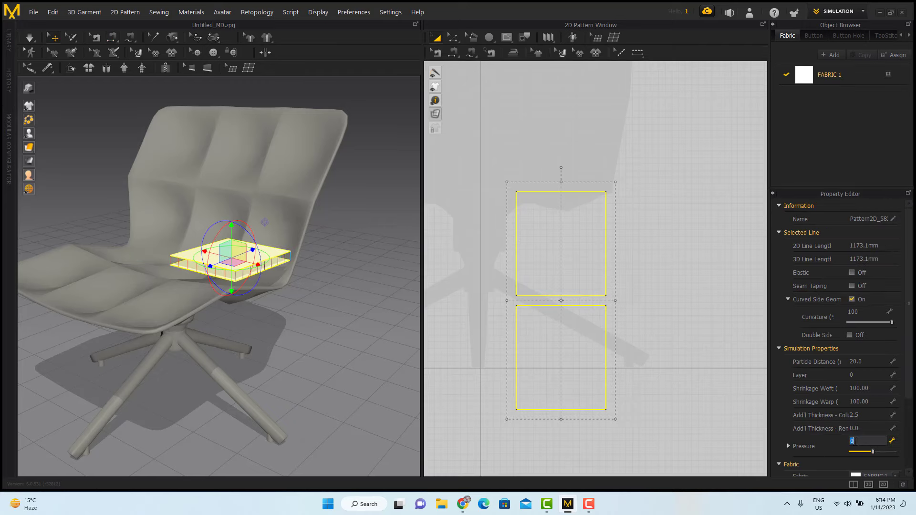
{"action": "right_click_drag", "start_coordinate": [319, 344], "coordinate": [295, 358]}
{"action": "left_click", "coordinate": [350, 338]}
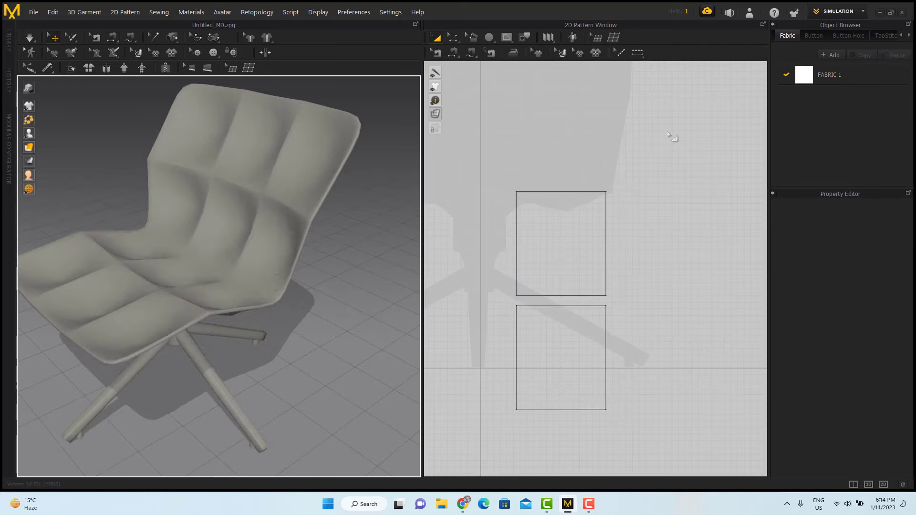
{"action": "left_click_drag", "start_coordinate": [673, 137], "coordinate": [477, 448]}
- Flip the normal of the lower panel
{"action": "left_click", "coordinate": [552, 364]}
{"action": "right_click", "coordinate": [552, 364]}
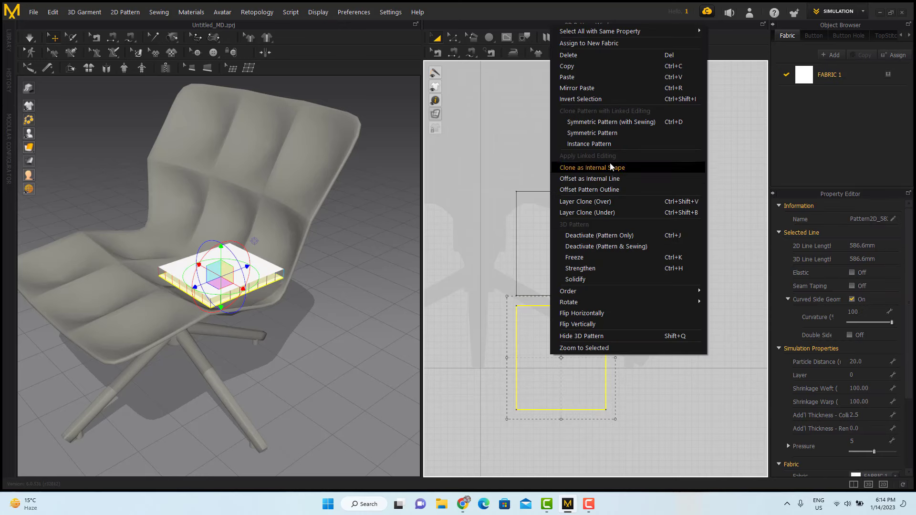
{"action": "left_click", "coordinate": [340, 281]}
{"action": "right_click", "coordinate": [261, 281]}
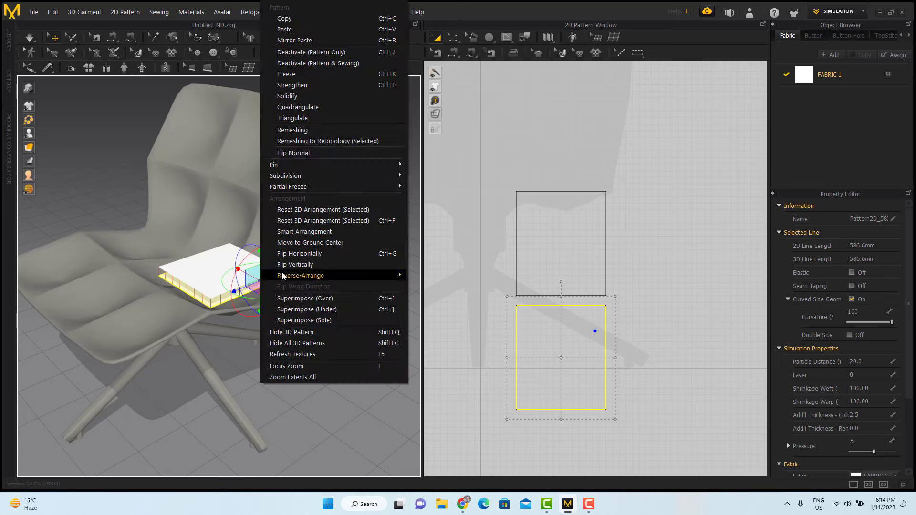
{"action": "left_click", "coordinate": [293, 153]}
- Run the simulation to test the cushion on the seat and undo it
{"action": "left_click", "coordinate": [335, 356]}
{"action": "key", "text": "space"}
{"action": "right_click_drag", "start_coordinate": [241, 297], "coordinate": [295, 345]}
{"action": "key", "text": "ctrl+z"}
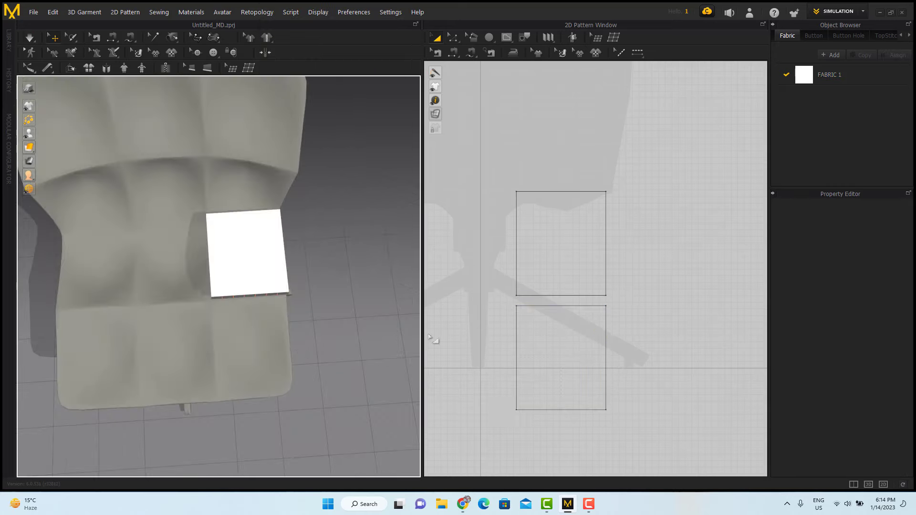
- Select both panels and enlarge them to a combined outline length of about 1303 mm
{"action": "scroll", "coordinate": [491, 246], "scroll_direction": "down", "scroll_amount": 3}
{"action": "left_click_drag", "start_coordinate": [486, 191], "coordinate": [596, 372]}
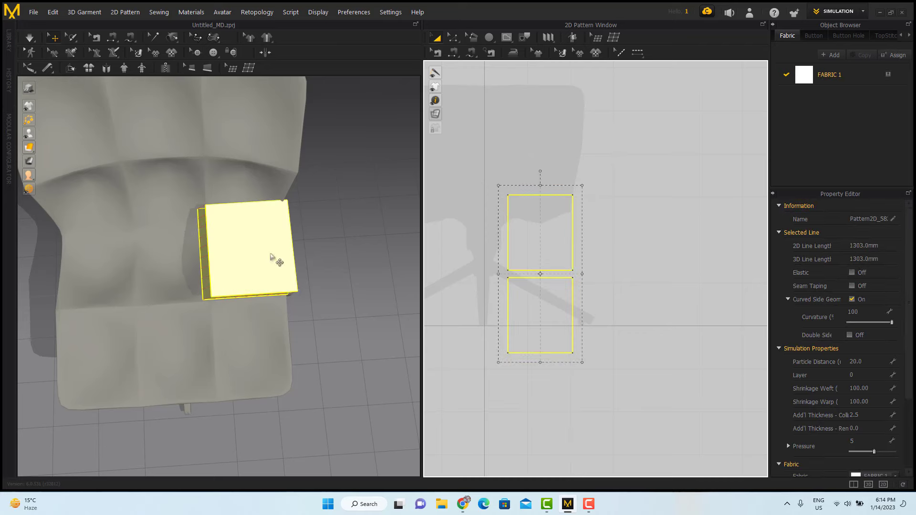
- Adjust the position of the two cushion panels in 3D just above the side of the seat near the backrest
{"action": "left_click", "coordinate": [289, 277]}
{"action": "right_click_drag", "start_coordinate": [290, 278], "coordinate": [363, 298]}
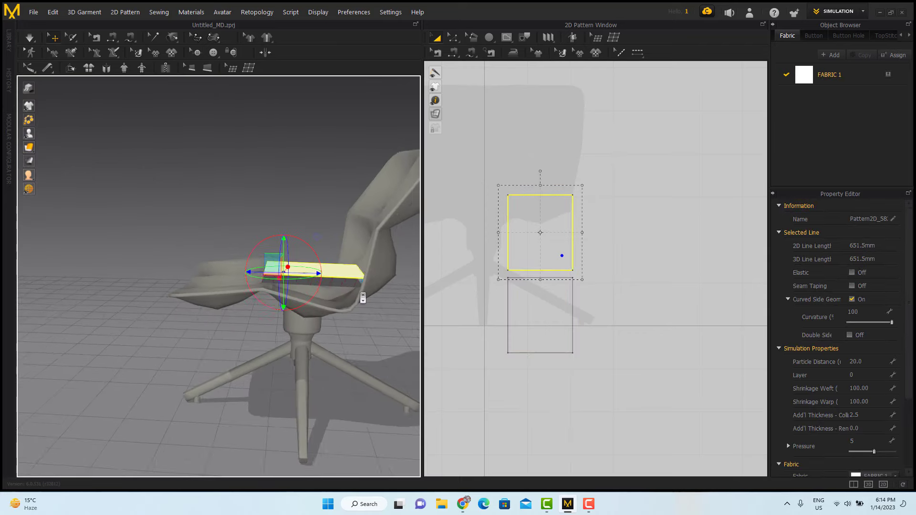
{"action": "scroll", "coordinate": [362, 298], "scroll_direction": "up", "scroll_amount": 1}
{"action": "left_click", "coordinate": [319, 281]}
{"action": "left_click_drag", "start_coordinate": [344, 252], "coordinate": [335, 249]}
{"action": "left_click", "coordinate": [530, 244]}
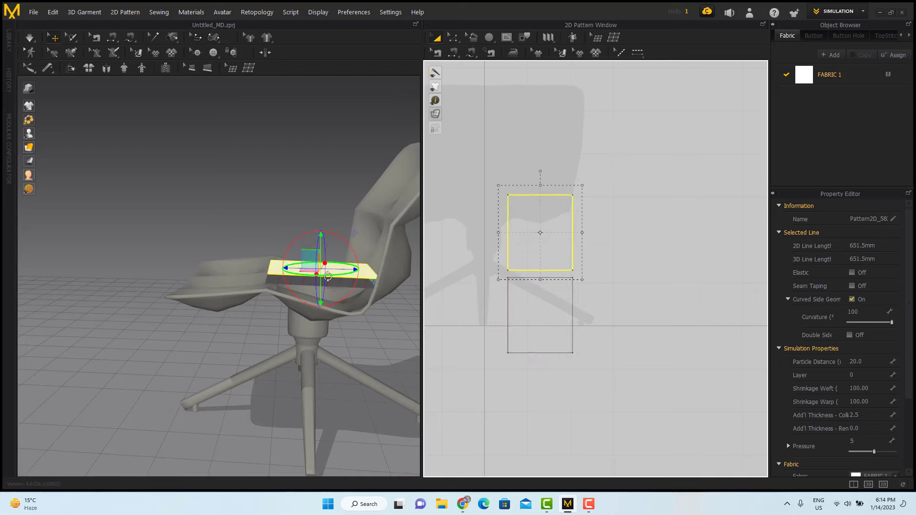
{"action": "left_click", "coordinate": [332, 282], "text": "shift"}
{"action": "scroll", "coordinate": [529, 354], "scroll_direction": "down", "scroll_amount": 2}
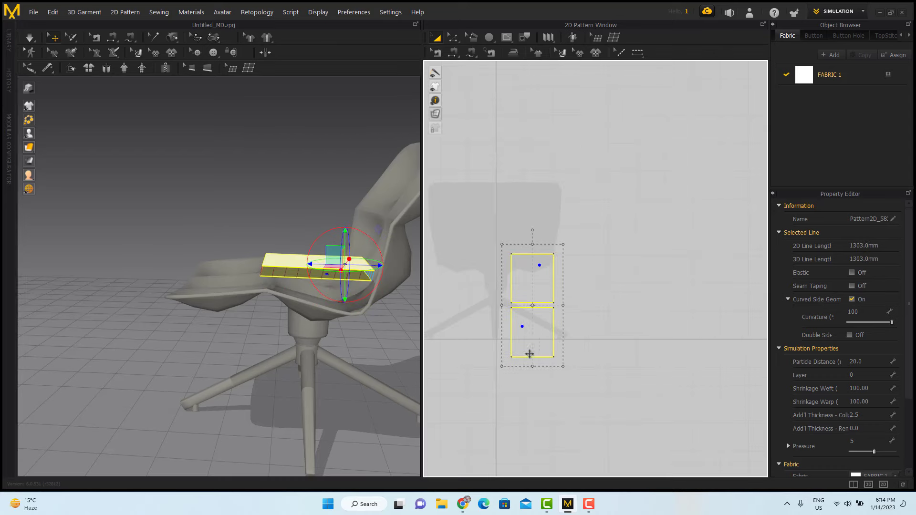
- Move both panels in the 2D pattern layout clear of the chair silhouette, to its right
{"action": "left_click", "coordinate": [496, 368]}
{"action": "right_click_drag", "start_coordinate": [307, 374], "coordinate": [355, 393]}
{"action": "left_click_drag", "start_coordinate": [532, 225], "coordinate": [706, 389]}
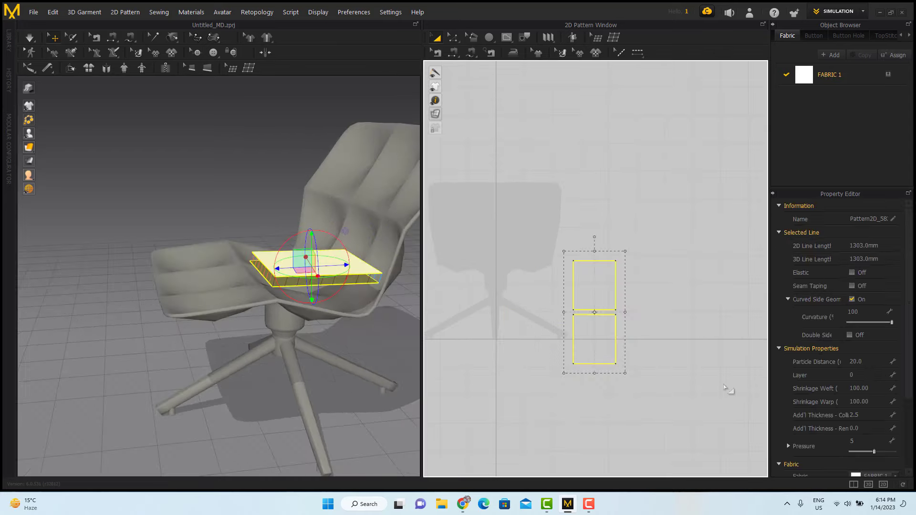
{"action": "right_click_drag", "start_coordinate": [310, 315], "coordinate": [393, 342]}
{"action": "left_click", "coordinate": [393, 342]}
- Run the simulation and pull the inflated cushion off the seat onto the floor
{"action": "key", "text": "space"}
{"action": "left_click", "coordinate": [325, 275]}
{"action": "right_click_drag", "start_coordinate": [305, 324], "coordinate": [286, 410]}
{"action": "left_click_drag", "start_coordinate": [348, 296], "coordinate": [362, 303]}
{"action": "left_click_drag", "start_coordinate": [345, 252], "coordinate": [356, 238]}
{"action": "right_click_drag", "start_coordinate": [356, 267], "coordinate": [351, 225]}
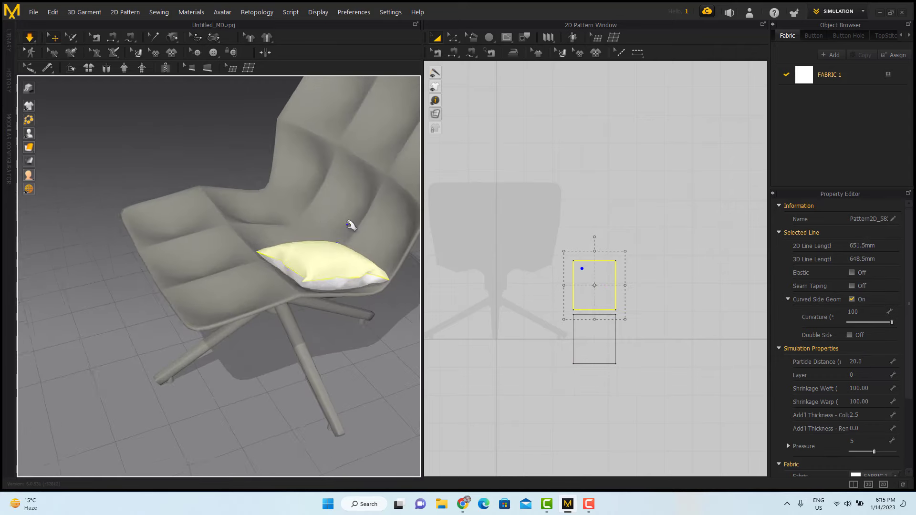
{"action": "left_click_drag", "start_coordinate": [329, 258], "coordinate": [297, 151]}
{"action": "left_click_drag", "start_coordinate": [307, 243], "coordinate": [63, 194]}
{"action": "left_click_drag", "start_coordinate": [87, 380], "coordinate": [64, 207]}
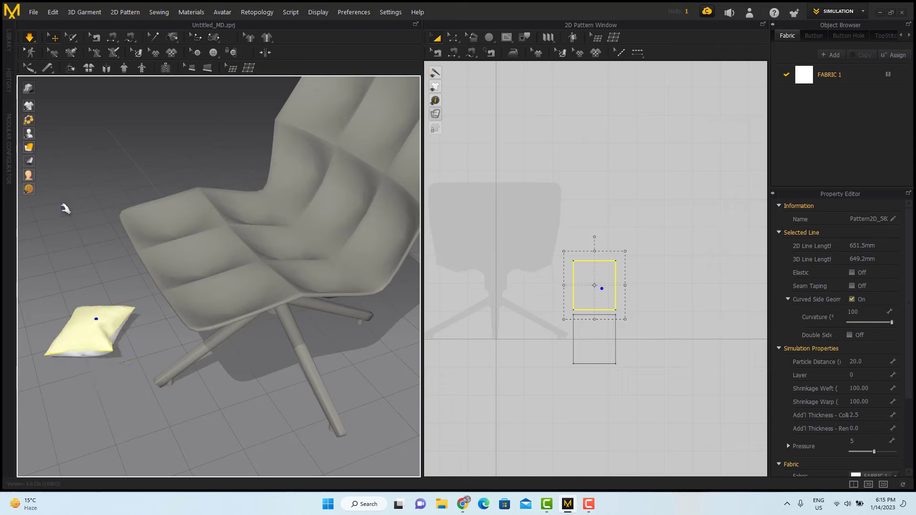
- Undo the floor test and simulate the cushion again so it inflates on the seat
{"action": "scroll", "coordinate": [169, 292], "scroll_direction": "down", "scroll_amount": 5}
{"action": "scroll", "coordinate": [125, 238], "scroll_direction": "up", "scroll_amount": 3}
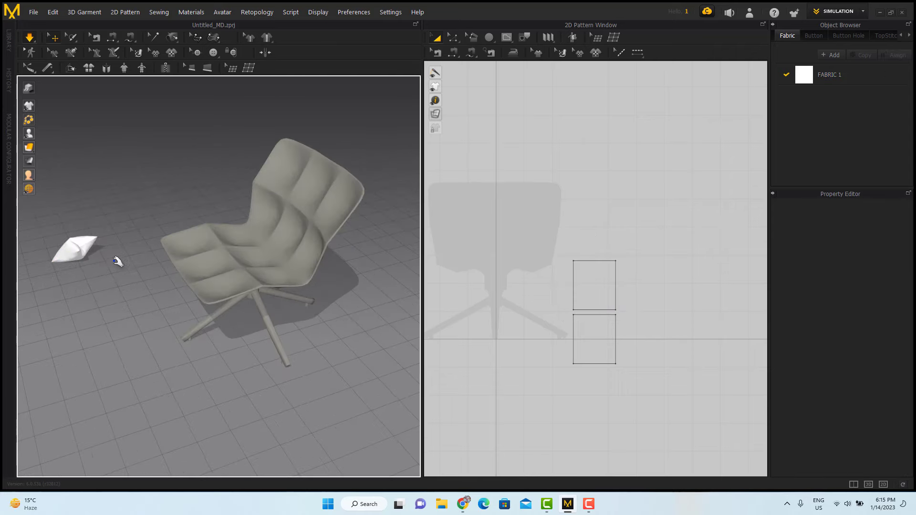
{"action": "left_click_drag", "start_coordinate": [96, 248], "coordinate": [168, 230]}
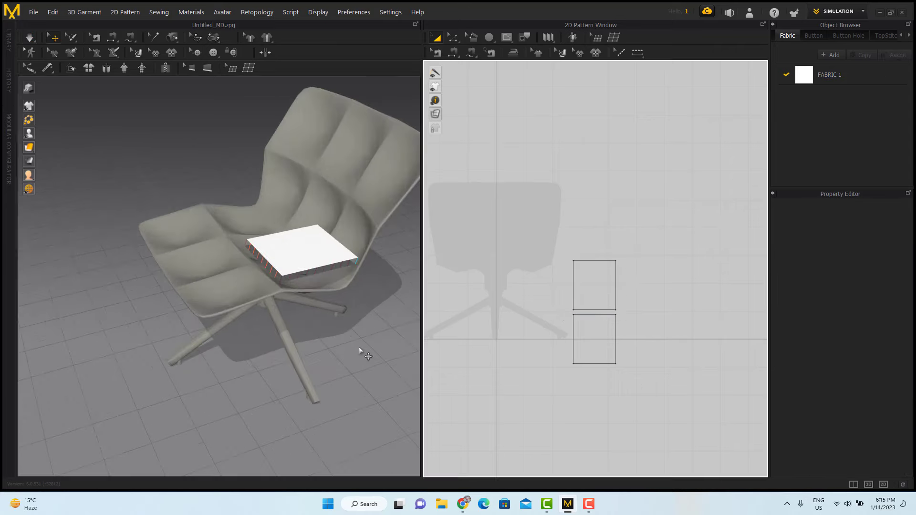
{"action": "scroll", "coordinate": [351, 339], "scroll_direction": "up", "scroll_amount": 5}
{"action": "right_click_drag", "start_coordinate": [327, 310], "coordinate": [216, 288]}
{"action": "key", "text": "ctrl+z"}
{"action": "key", "text": "space"}
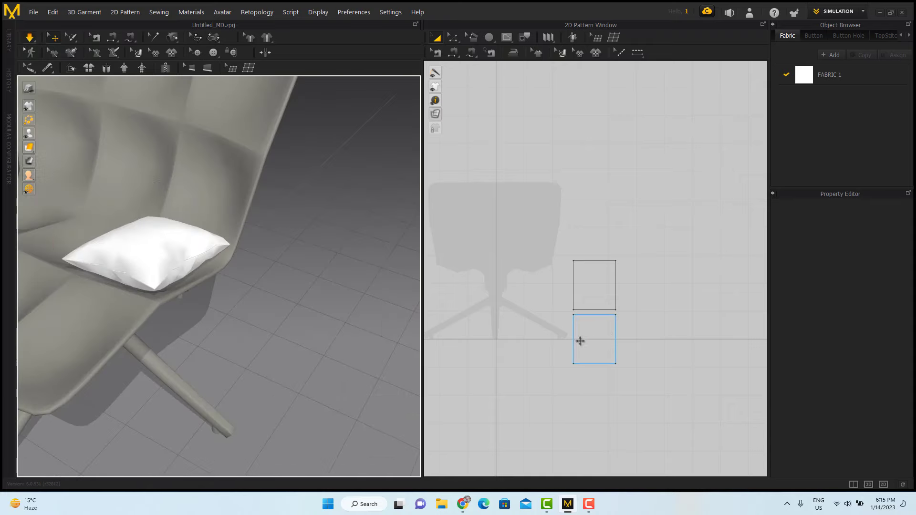
{"action": "key", "text": "space"}
- Select both cushion panels and place a Layer Clone (Under) of them to the right of the originals
{"action": "middle_click_drag", "start_coordinate": [655, 400], "coordinate": [623, 410]}
{"action": "scroll", "coordinate": [623, 410], "scroll_direction": "up", "scroll_amount": 2}
{"action": "left_click_drag", "start_coordinate": [578, 378], "coordinate": [489, 185]}
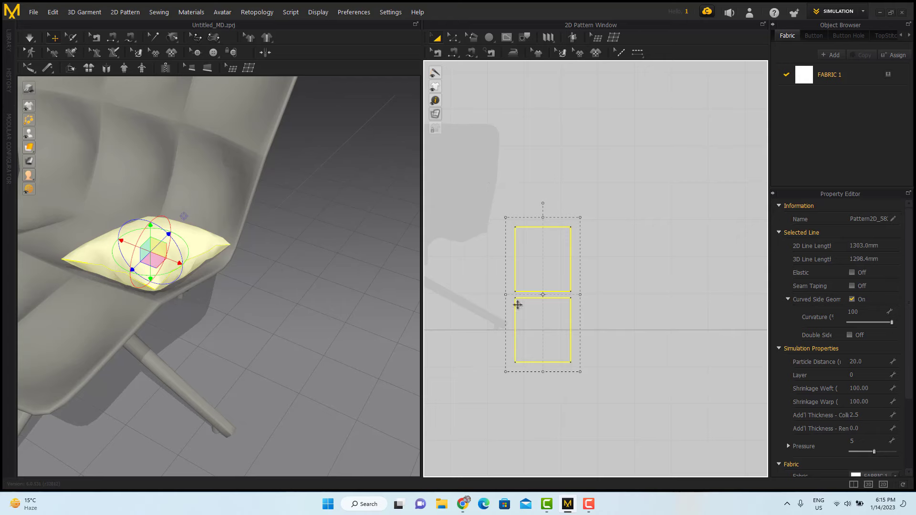
{"action": "right_click", "coordinate": [527, 317]}
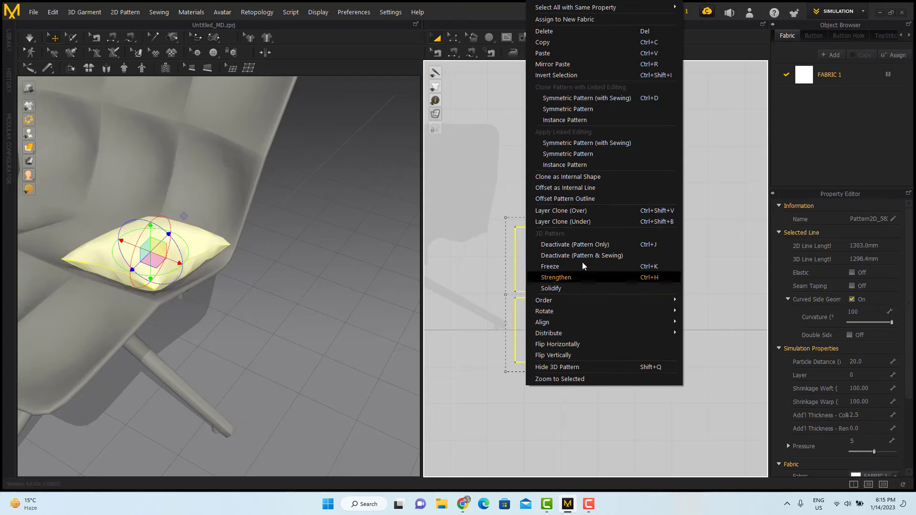
{"action": "left_click", "coordinate": [588, 222]}
{"action": "left_click", "coordinate": [624, 294]}
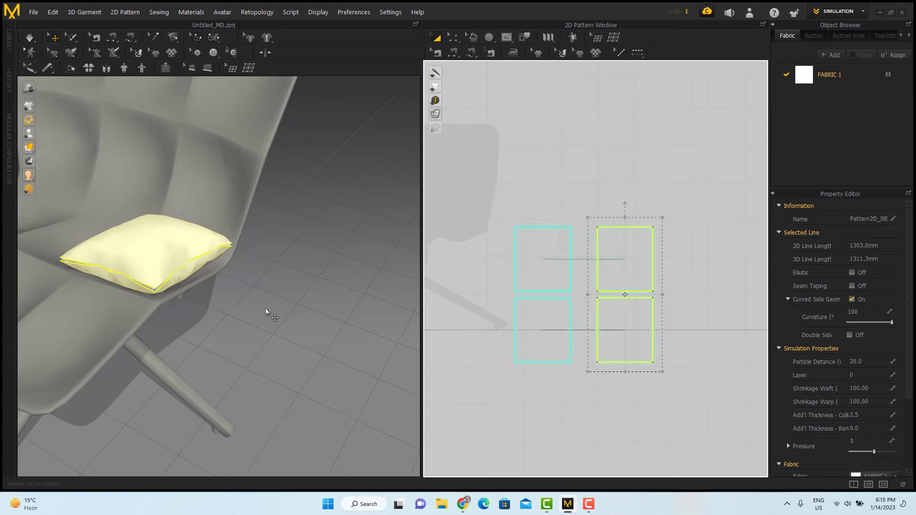
- Set the pressure of the two cloned panels to 0 and simulate the layered cushion
{"action": "left_click", "coordinate": [244, 333]}
{"action": "left_click", "coordinate": [170, 252]}
{"action": "left_click", "coordinate": [626, 344]}
{"action": "left_click", "coordinate": [619, 219]}
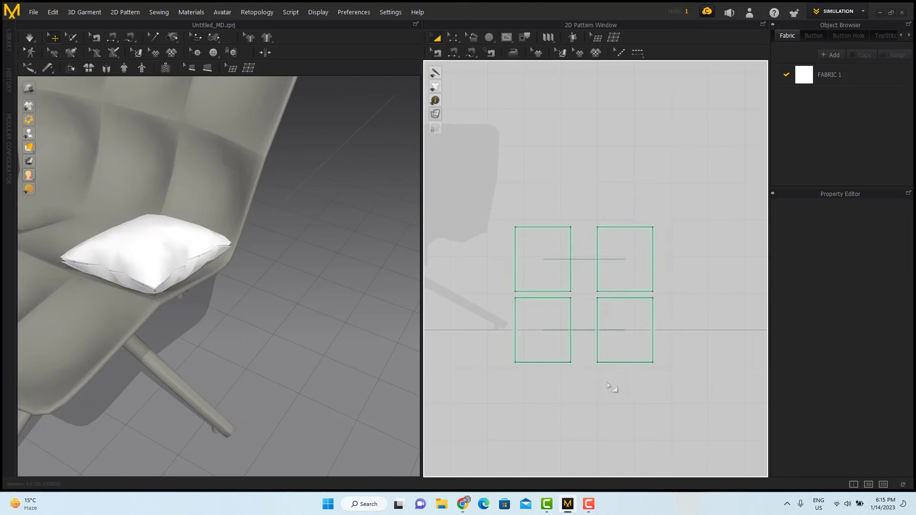
{"action": "left_click_drag", "start_coordinate": [579, 378], "coordinate": [505, 255]}
{"action": "left_click_drag", "start_coordinate": [690, 384], "coordinate": [553, 224]}
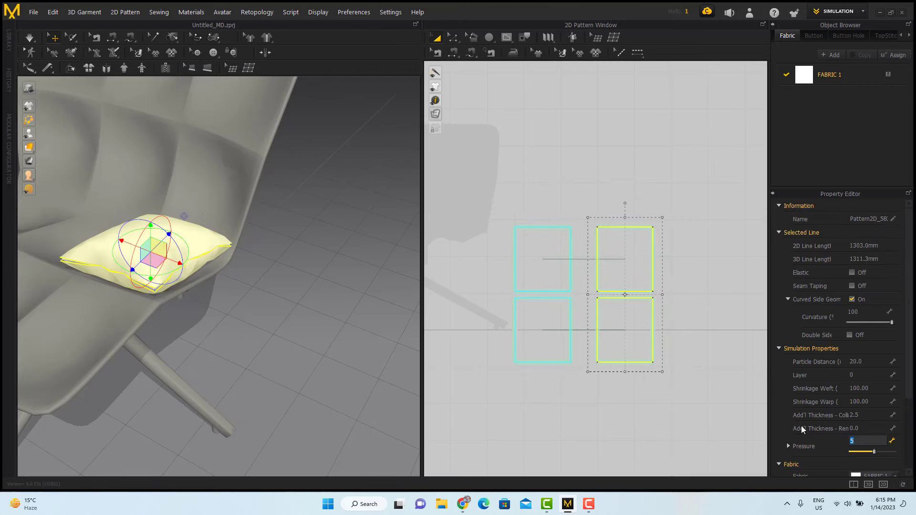
{"action": "left_click", "coordinate": [594, 174]}
{"action": "key", "text": "space"}
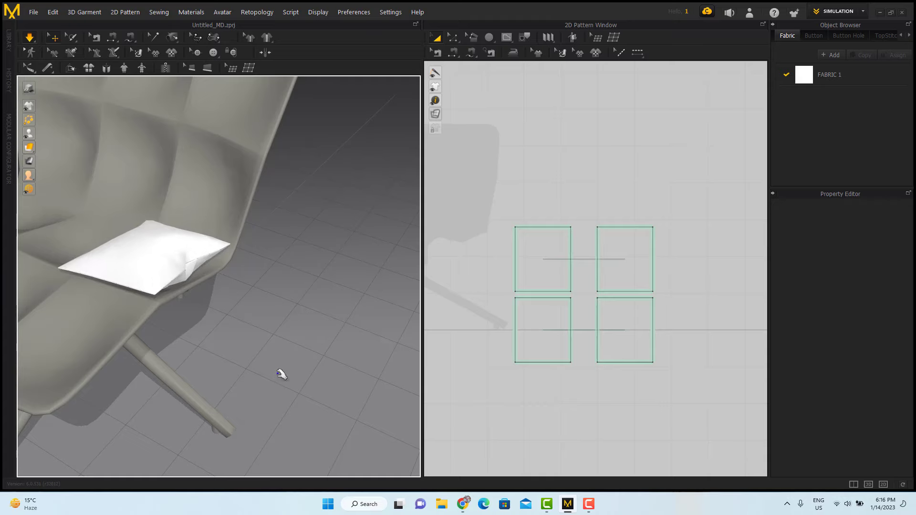
{"action": "key", "text": "space"}
{"action": "right_click_drag", "start_coordinate": [280, 372], "coordinate": [405, 351]}
{"action": "scroll", "coordinate": [532, 316], "scroll_direction": "down", "scroll_amount": 2}
- Set the particle distance of all four panels to 10 and simulate the cushion
{"action": "left_click", "coordinate": [542, 294]}
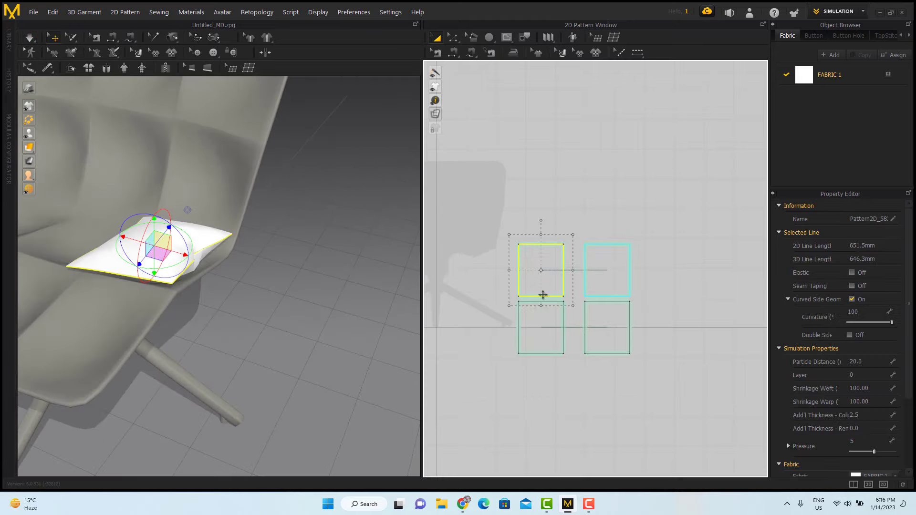
{"action": "left_click_drag", "start_coordinate": [668, 372], "coordinate": [577, 229]}
{"action": "left_click_drag", "start_coordinate": [694, 395], "coordinate": [502, 215]}
{"action": "left_click", "coordinate": [872, 362]}
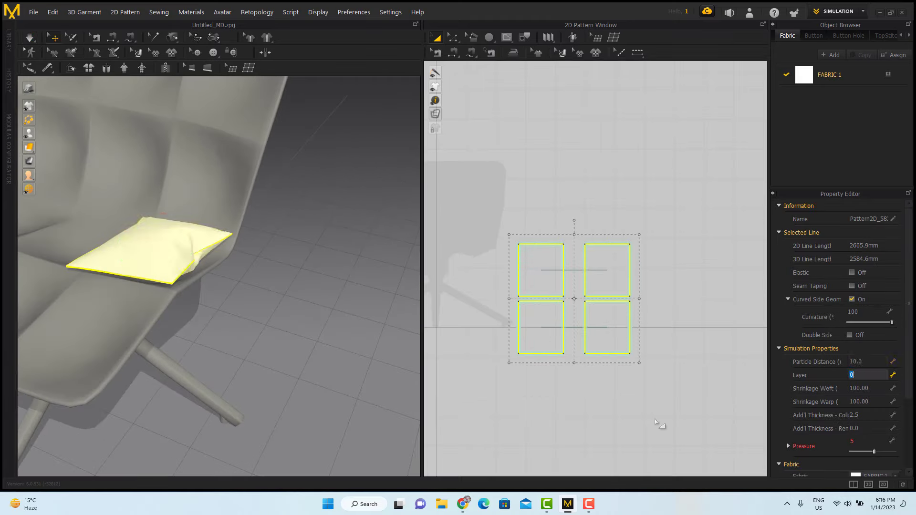
{"action": "left_click", "coordinate": [323, 320]}
{"action": "right_click_drag", "start_coordinate": [336, 323], "coordinate": [269, 314]}
{"action": "key", "text": "space"}
- Set the weft and warp shrinkage of the two cloned panels to 105
{"action": "left_click_drag", "start_coordinate": [568, 370], "coordinate": [481, 198]}
{"action": "left_click_drag", "start_coordinate": [660, 211], "coordinate": [576, 395]}
{"action": "left_click", "coordinate": [873, 391]}
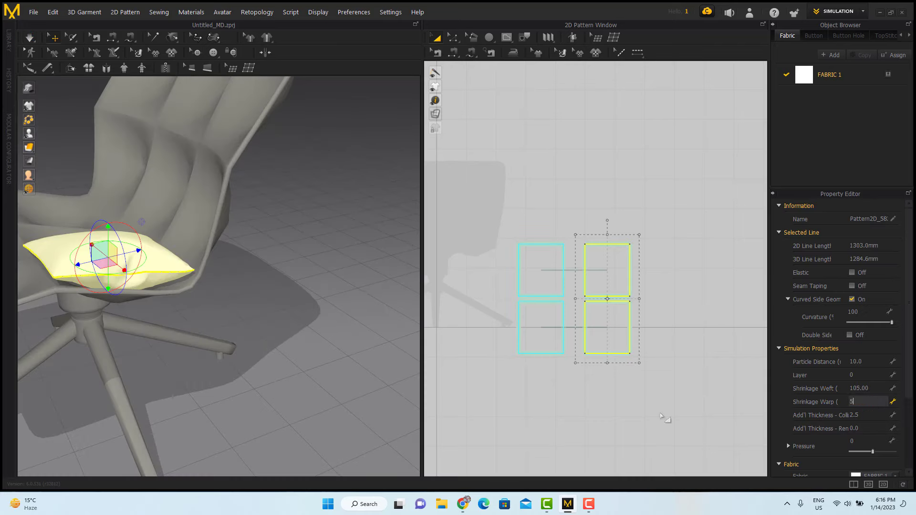
{"action": "left_click", "coordinate": [739, 412]}
- Simulate the layered cushion and tug it upward to settle it on the seat
{"action": "key", "text": "space"}
{"action": "right_click_drag", "start_coordinate": [266, 321], "coordinate": [153, 269]}
{"action": "left_click_drag", "start_coordinate": [156, 270], "coordinate": [164, 167]}
{"action": "left_click", "coordinate": [316, 308]}
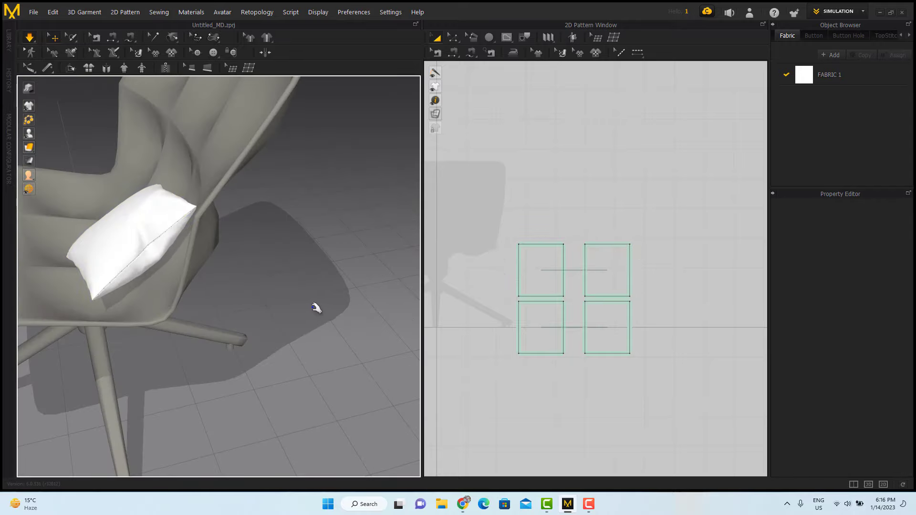
{"action": "right_click_drag", "start_coordinate": [326, 309], "coordinate": [337, 346]}
- Check the shrinkage and pressure settings of the original panels and the cloned panels
{"action": "left_click", "coordinate": [609, 329]}
{"action": "left_click", "coordinate": [541, 288]}
{"action": "left_click", "coordinate": [572, 196]}
{"action": "left_click_drag", "start_coordinate": [572, 196], "coordinate": [498, 425]}
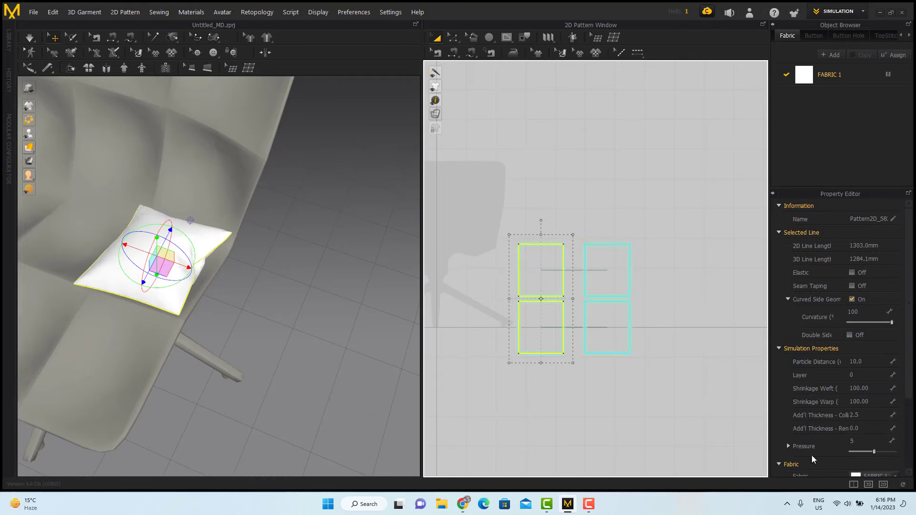
{"action": "left_click_drag", "start_coordinate": [665, 404], "coordinate": [579, 158]}
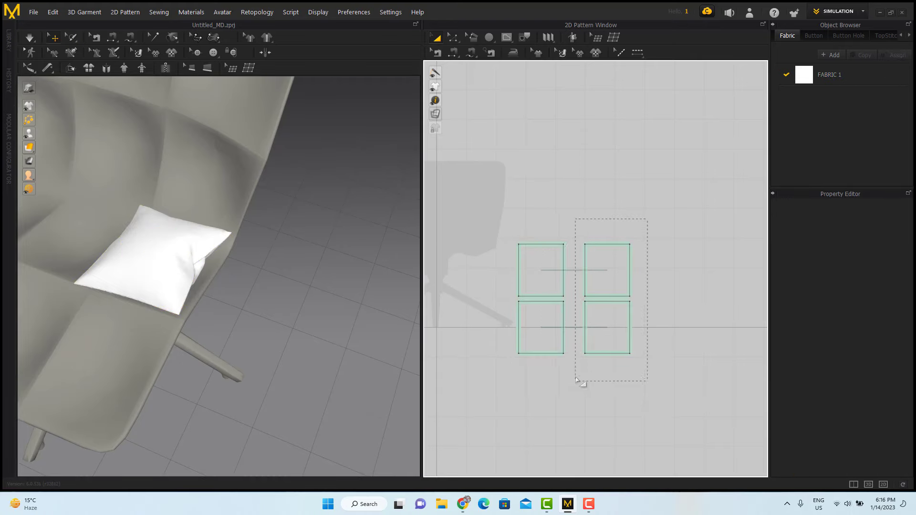
{"action": "left_click_drag", "start_coordinate": [576, 378], "coordinate": [577, 376]}
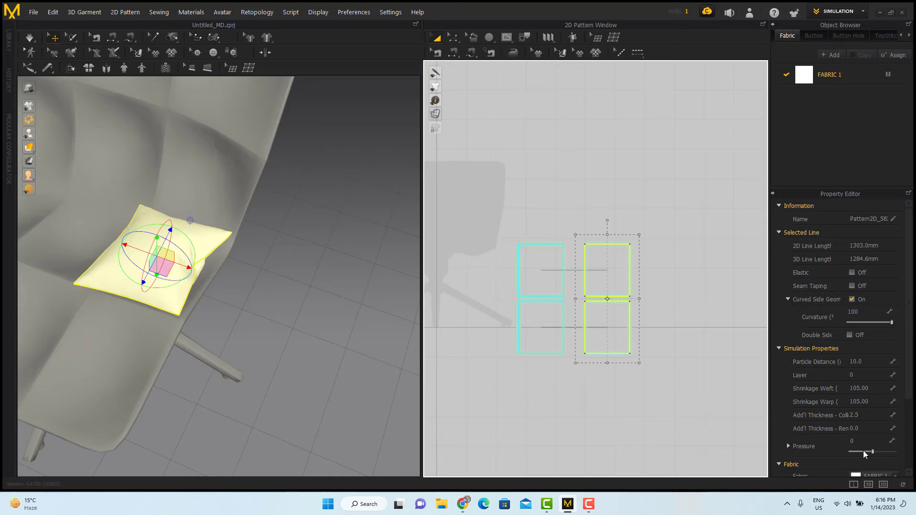
{"action": "scroll", "coordinate": [858, 443], "scroll_direction": "down", "scroll_amount": 4}
{"action": "left_click_drag", "start_coordinate": [576, 378], "coordinate": [471, 194]}
- Copy all four cushion panels and paste the duplicate set directly below the originals in the 2D layout
{"action": "right_click_drag", "start_coordinate": [269, 315], "coordinate": [397, 385]}
{"action": "scroll", "coordinate": [499, 248], "scroll_direction": "down", "scroll_amount": 4}
{"action": "left_click", "coordinate": [492, 299]}
{"action": "middle_click_drag", "start_coordinate": [492, 300], "coordinate": [524, 309]}
{"action": "scroll", "coordinate": [525, 310], "scroll_direction": "down", "scroll_amount": 4}
{"action": "scroll", "coordinate": [334, 291], "scroll_direction": "down", "scroll_amount": 2}
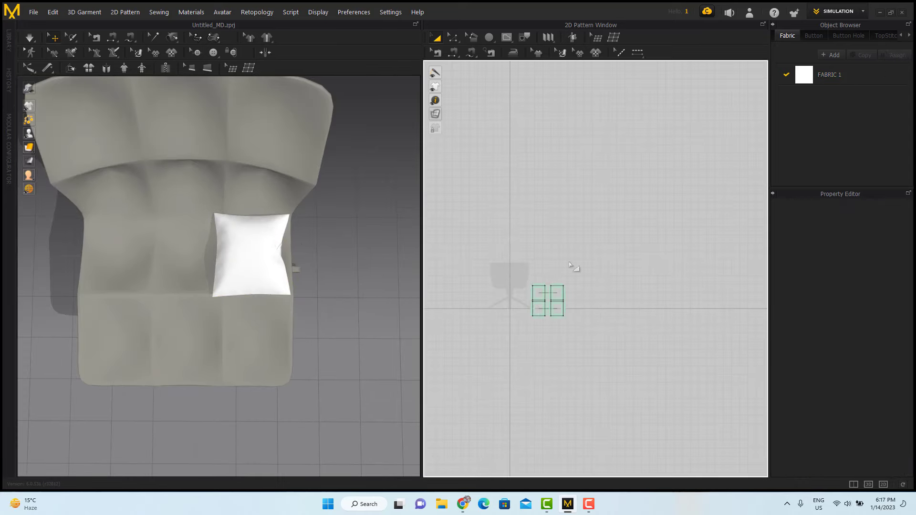
{"action": "left_click_drag", "start_coordinate": [575, 270], "coordinate": [511, 364]}
{"action": "scroll", "coordinate": [530, 322], "scroll_direction": "up", "scroll_amount": 5}
{"action": "middle_click_drag", "start_coordinate": [555, 296], "coordinate": [585, 297]}
{"action": "left_click_drag", "start_coordinate": [622, 291], "coordinate": [620, 291]}
{"action": "scroll", "coordinate": [620, 295], "scroll_direction": "down", "scroll_amount": 4}
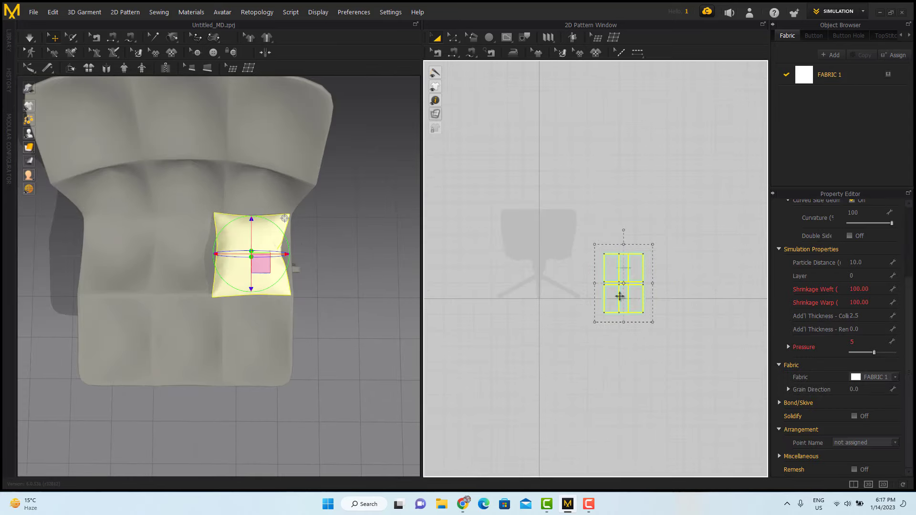
{"action": "scroll", "coordinate": [622, 302], "scroll_direction": "up", "scroll_amount": 5}
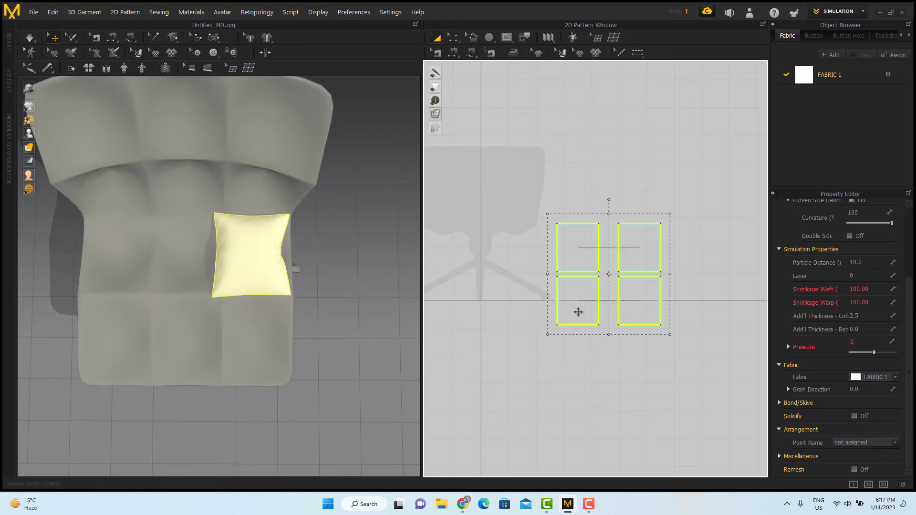
{"action": "left_click", "coordinate": [607, 400]}
{"action": "scroll", "coordinate": [286, 305], "scroll_direction": "down", "scroll_amount": 3}
- Move the duplicated cushion in 3D onto the front of the seat, directly against the first cushion
{"action": "right_click_drag", "start_coordinate": [324, 372], "coordinate": [269, 342]}
{"action": "left_click", "coordinate": [237, 379]}
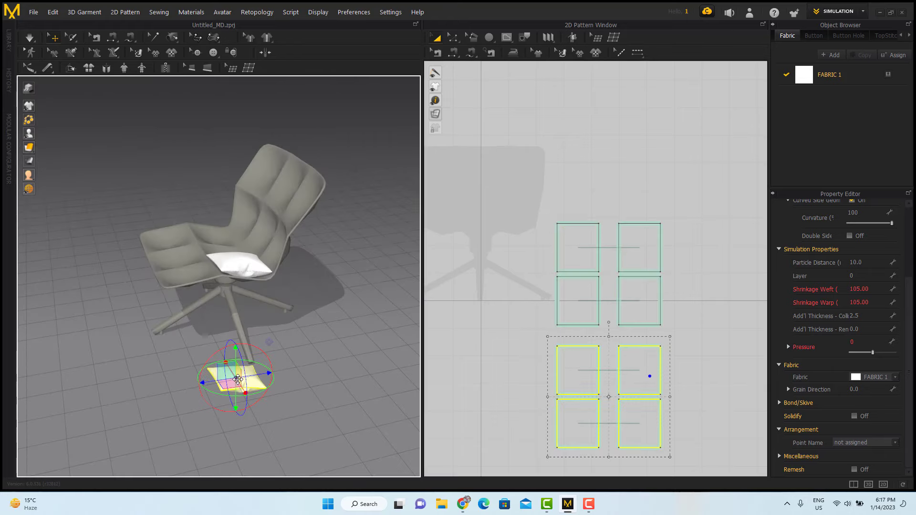
{"action": "mouse_move", "coordinate": [191, 244]}
{"action": "right_mouse_down"}
{"action": "mouse_move", "coordinate": [208, 287]}
{"action": "mouse_move", "coordinate": [191, 229]}
{"action": "right_mouse_up"}
{"action": "scroll", "coordinate": [191, 229], "scroll_direction": "up", "scroll_amount": 3}
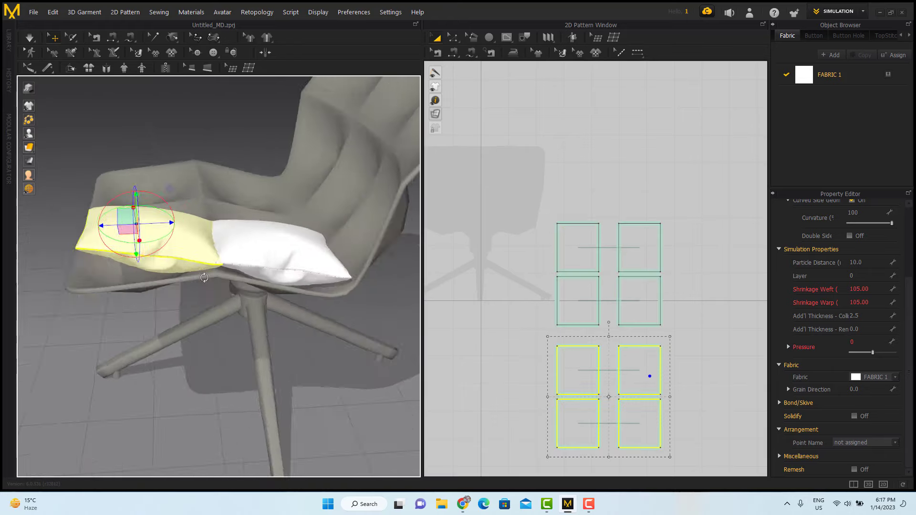
{"action": "middle_click_drag", "start_coordinate": [162, 205], "coordinate": [258, 219]}
{"action": "left_click_drag", "start_coordinate": [239, 235], "coordinate": [218, 256]}
{"action": "right_click_drag", "start_coordinate": [242, 291], "coordinate": [315, 404]}
{"action": "middle_click_drag", "start_coordinate": [316, 404], "coordinate": [277, 424]}
- Segment-sew the bottom edge of the first cushion's upper cloned panel to the duplicate's matching top edge and simulate
{"action": "left_click", "coordinate": [249, 261]}
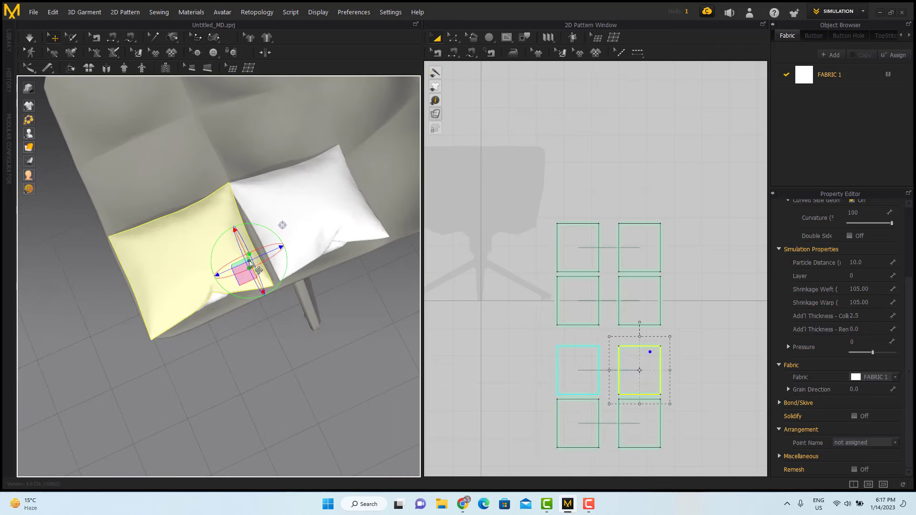
{"action": "scroll", "coordinate": [276, 276], "scroll_direction": "up", "scroll_amount": 2}
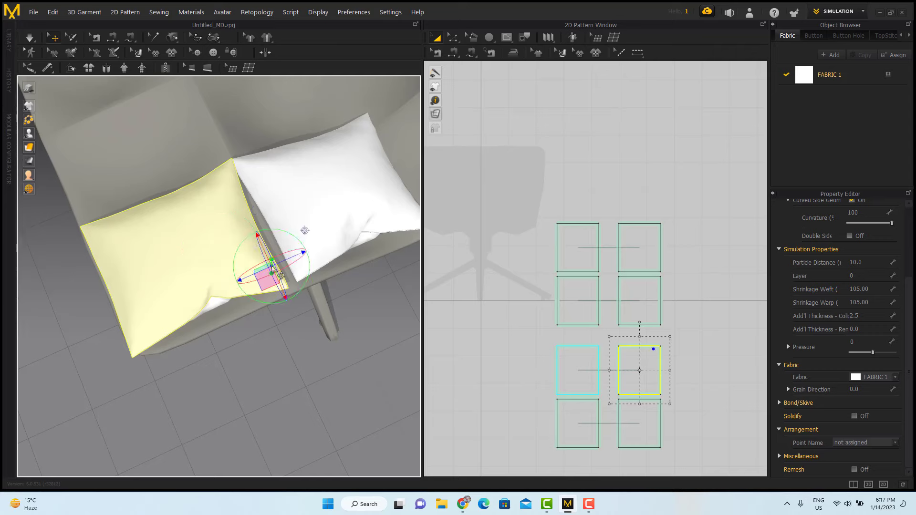
{"action": "left_click", "coordinate": [276, 220]}
{"action": "left_click", "coordinate": [681, 388]}
{"action": "left_click", "coordinate": [651, 374]}
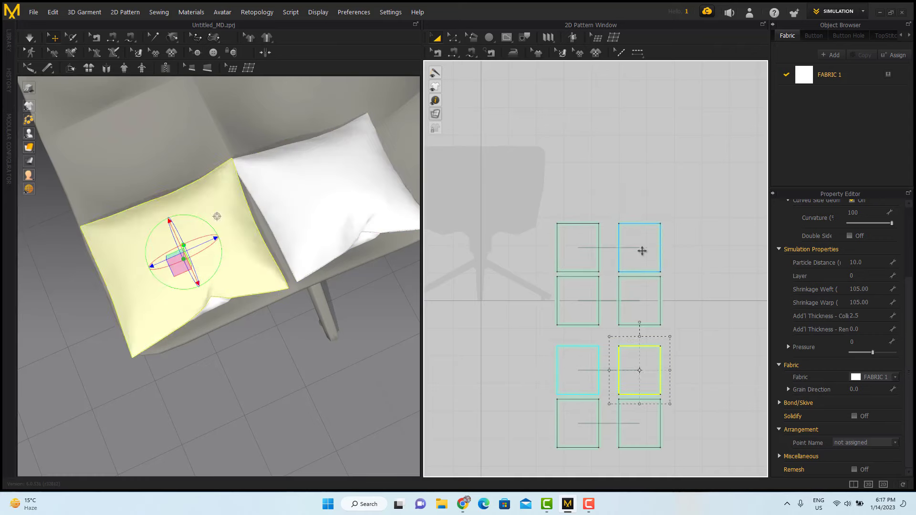
{"action": "left_click", "coordinate": [640, 251]}
{"action": "left_click", "coordinate": [455, 54]}
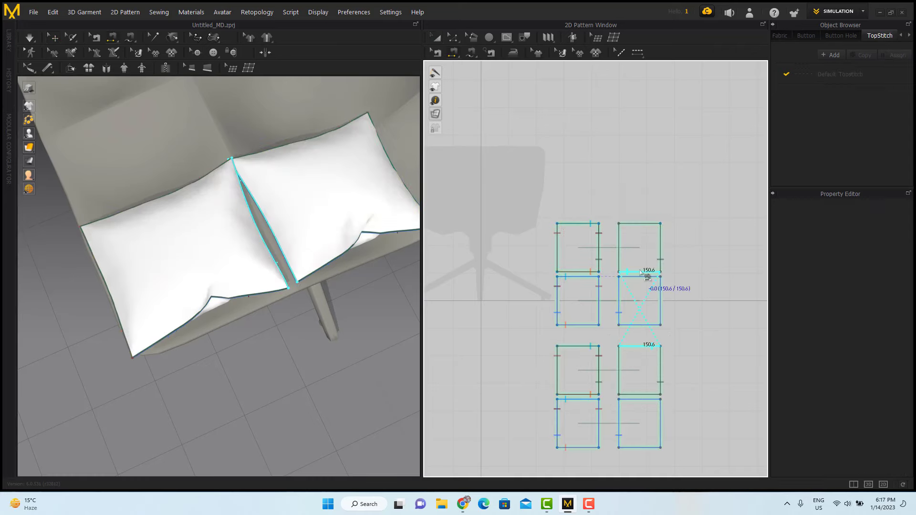
{"action": "left_click", "coordinate": [645, 274]}
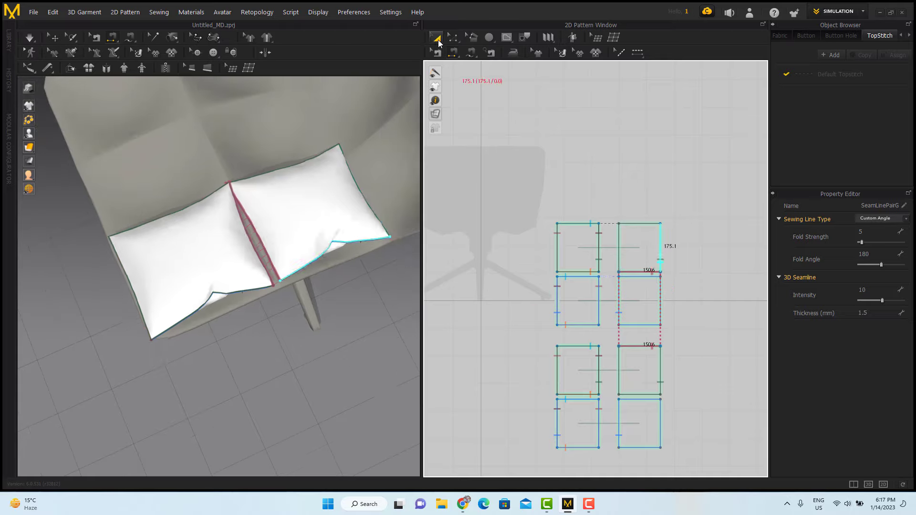
{"action": "left_click", "coordinate": [436, 38]}
{"action": "key", "text": "space"}
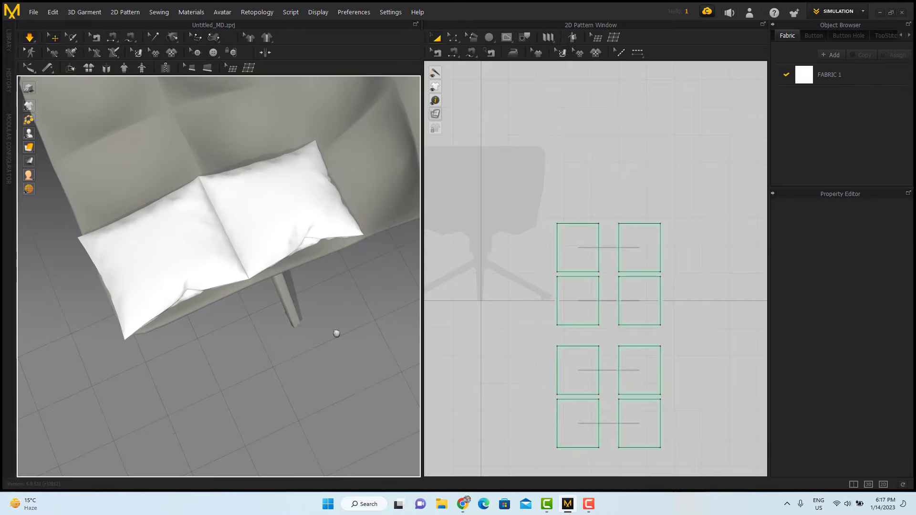
- Copy all eight panels of the joined cushions and paste the duplicate set to the left of the originals
{"action": "right_click_drag", "start_coordinate": [335, 331], "coordinate": [367, 390]}
{"action": "scroll", "coordinate": [587, 307], "scroll_direction": "down", "scroll_amount": 3}
{"action": "left_click_drag", "start_coordinate": [600, 239], "coordinate": [543, 414]}
{"action": "scroll", "coordinate": [525, 305], "scroll_direction": "down", "scroll_amount": 1}
{"action": "left_click", "coordinate": [656, 248]}
{"action": "middle_click_drag", "start_coordinate": [656, 248], "coordinate": [692, 216]}
{"action": "left_click_drag", "start_coordinate": [697, 196], "coordinate": [547, 431]}
{"action": "scroll", "coordinate": [586, 327], "scroll_direction": "up", "scroll_amount": 1}
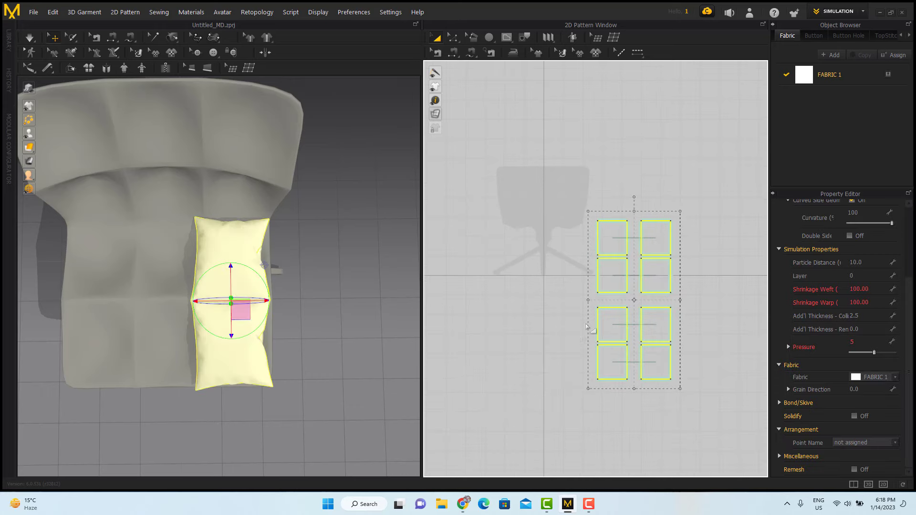
{"action": "scroll", "coordinate": [267, 314], "scroll_direction": "down", "scroll_amount": 2}
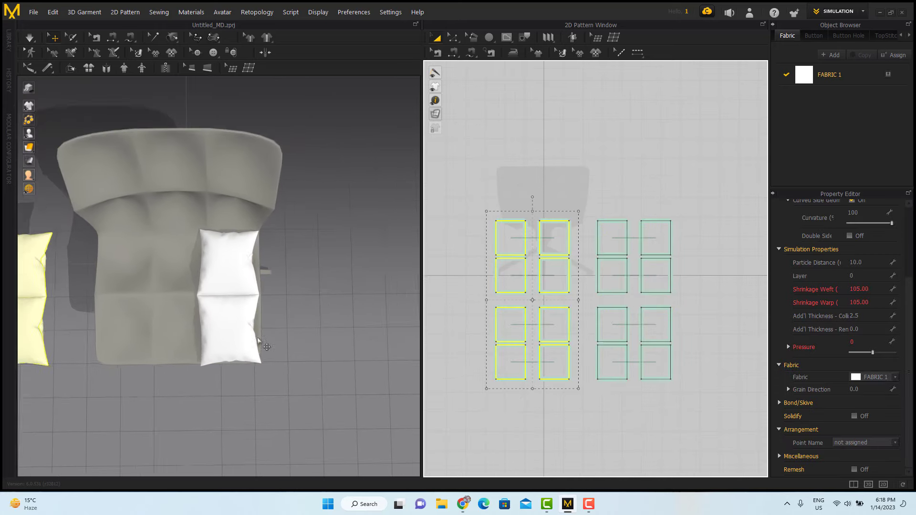
- Move the duplicated cushion pair in 3D onto the seat, directly beside the first pair
{"action": "middle_click_drag", "start_coordinate": [191, 315], "coordinate": [263, 316]}
{"action": "left_click", "coordinate": [119, 321]}
{"action": "right_click_drag", "start_coordinate": [245, 331], "coordinate": [258, 310]}
{"action": "left_click_drag", "start_coordinate": [185, 321], "coordinate": [317, 329]}
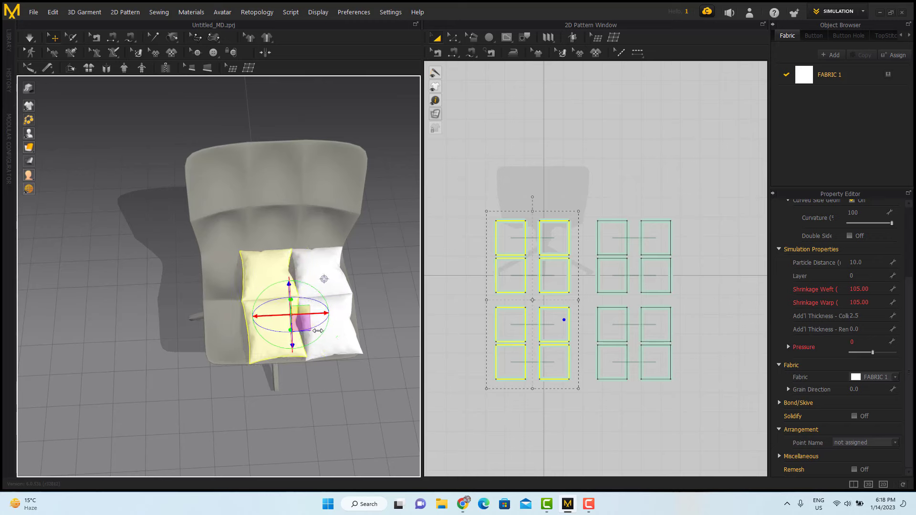
{"action": "right_click_drag", "start_coordinate": [317, 329], "coordinate": [276, 389]}
- Segment-sew the right edges of the new pair's upper cloned panels to the left edges of the first pair's matching panels
{"action": "scroll", "coordinate": [286, 384], "scroll_direction": "up", "scroll_amount": 2}
{"action": "left_click", "coordinate": [382, 350]}
{"action": "scroll", "coordinate": [268, 329], "scroll_direction": "up", "scroll_amount": 2}
{"action": "middle_click_drag", "start_coordinate": [236, 305], "coordinate": [165, 294]}
{"action": "left_click", "coordinate": [165, 293]}
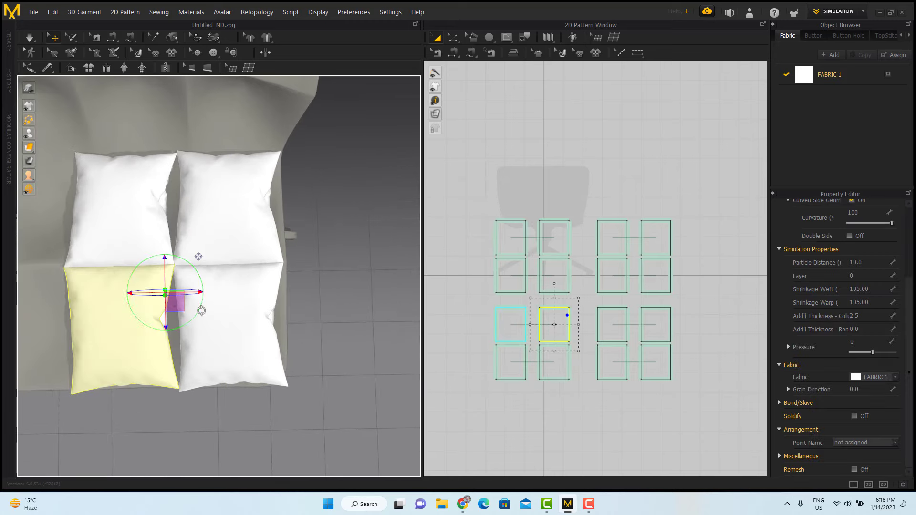
{"action": "left_click", "coordinate": [452, 53]}
{"action": "left_click", "coordinate": [570, 318]}
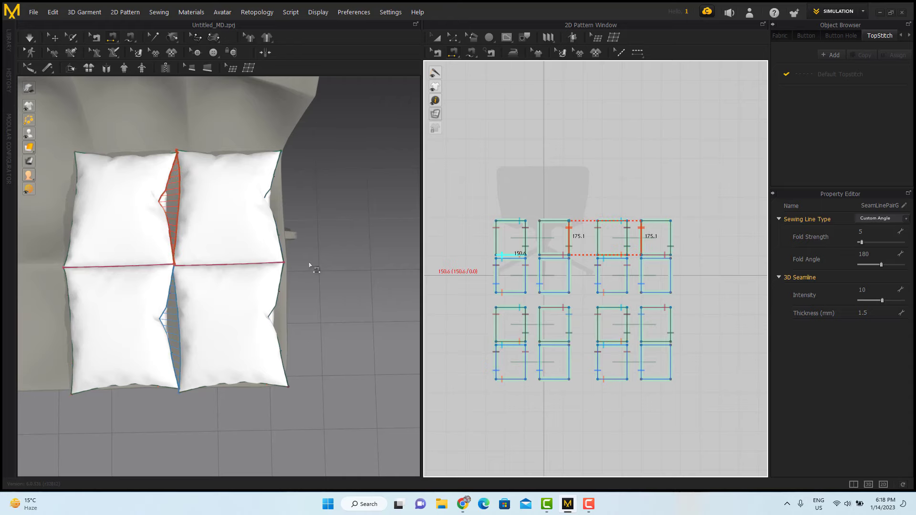
{"action": "scroll", "coordinate": [310, 266], "scroll_direction": "down", "scroll_amount": 1}
- Simulate the four cushions so the new seams pull together on the seat
{"action": "left_click", "coordinate": [436, 38]}
{"action": "key", "text": "space"}
{"action": "right_click_drag", "start_coordinate": [285, 343], "coordinate": [189, 311]}
{"action": "scroll", "coordinate": [281, 309], "scroll_direction": "up", "scroll_amount": 2}
{"action": "key", "text": "space"}
{"action": "scroll", "coordinate": [391, 398], "scroll_direction": "down", "scroll_amount": 5}
{"action": "right_click_drag", "start_coordinate": [129, 313], "coordinate": [253, 409]}
{"action": "scroll", "coordinate": [292, 294], "scroll_direction": "up", "scroll_amount": 2}
{"action": "scroll", "coordinate": [255, 351], "scroll_direction": "up", "scroll_amount": 5}
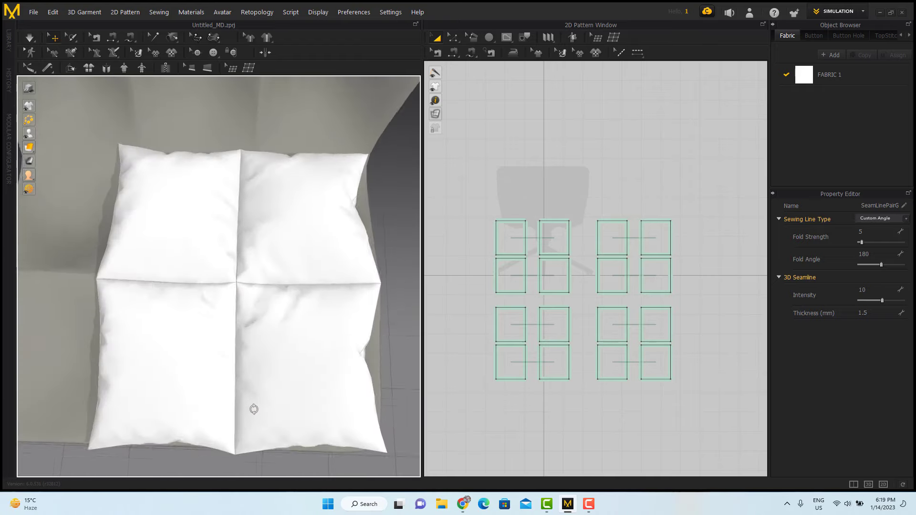
{"action": "scroll", "coordinate": [253, 409], "scroll_direction": "down", "scroll_amount": 4}
{"action": "middle_click_drag", "start_coordinate": [439, 386], "coordinate": [505, 376]}
{"action": "scroll", "coordinate": [571, 313], "scroll_direction": "down", "scroll_amount": 2}
{"action": "middle_click_drag", "start_coordinate": [570, 313], "coordinate": [536, 304]}
{"action": "left_click_drag", "start_coordinate": [711, 202], "coordinate": [511, 402]}
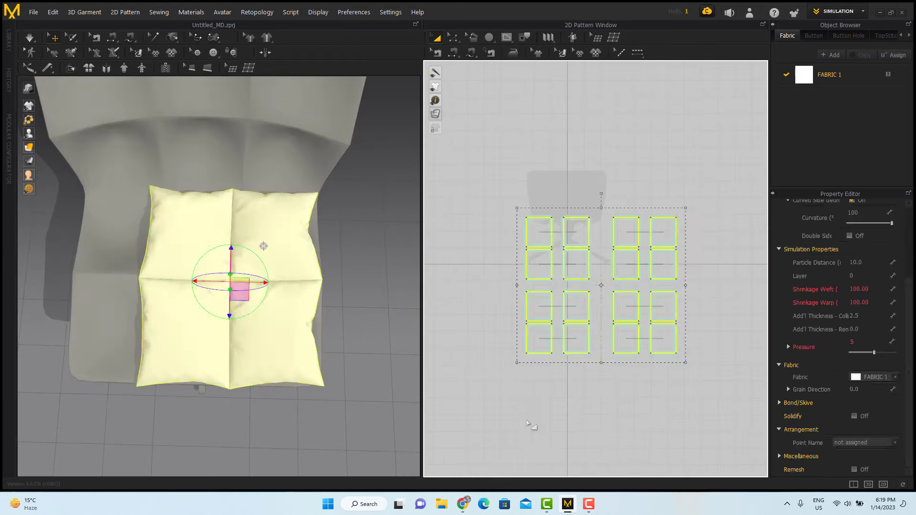
{"action": "left_click", "coordinate": [531, 425]}
- Set the pressure of the first and third columns of panels to 8 and simulate the four cushions
{"action": "scroll", "coordinate": [617, 261], "scroll_direction": "up", "scroll_amount": 3}
{"action": "left_click", "coordinate": [623, 265]}
{"action": "right_click_drag", "start_coordinate": [233, 363], "coordinate": [267, 283]}
{"action": "scroll", "coordinate": [486, 255], "scroll_direction": "down", "scroll_amount": 1}
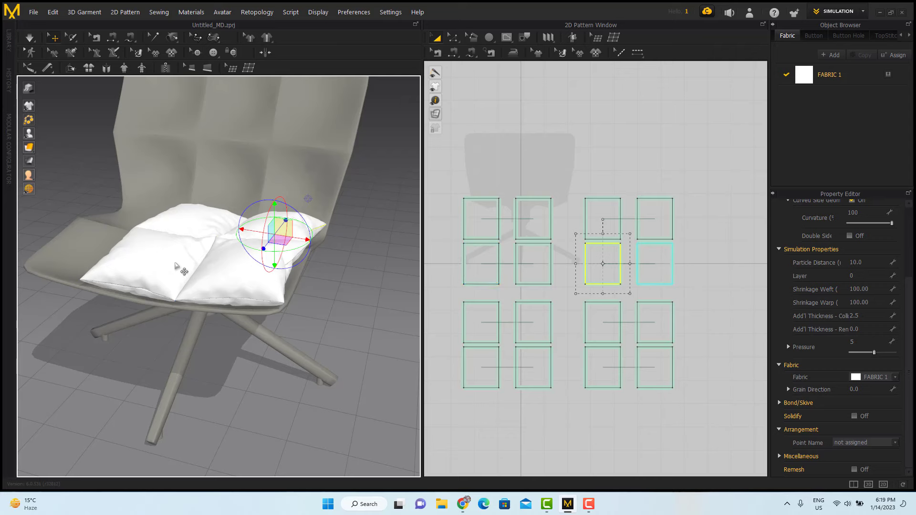
{"action": "left_click_drag", "start_coordinate": [621, 180], "coordinate": [584, 425]}
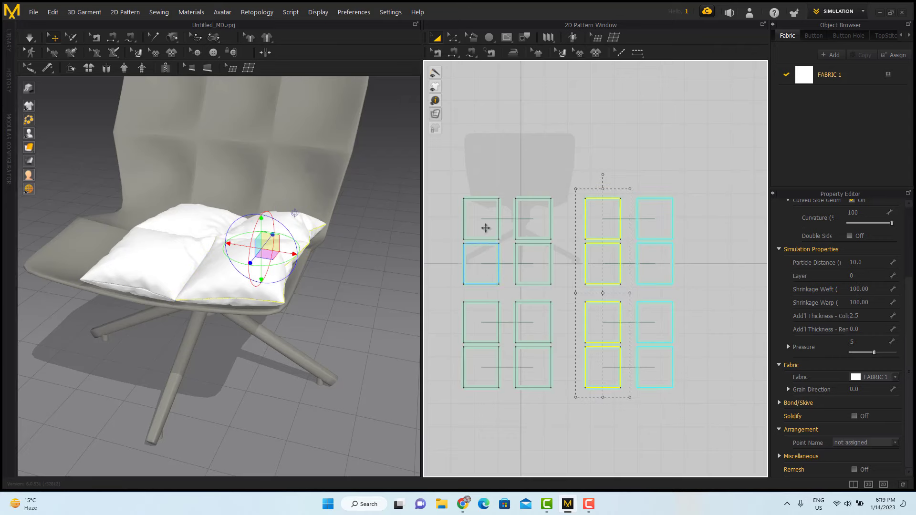
{"action": "left_click_drag", "start_coordinate": [509, 186], "coordinate": [440, 422]}
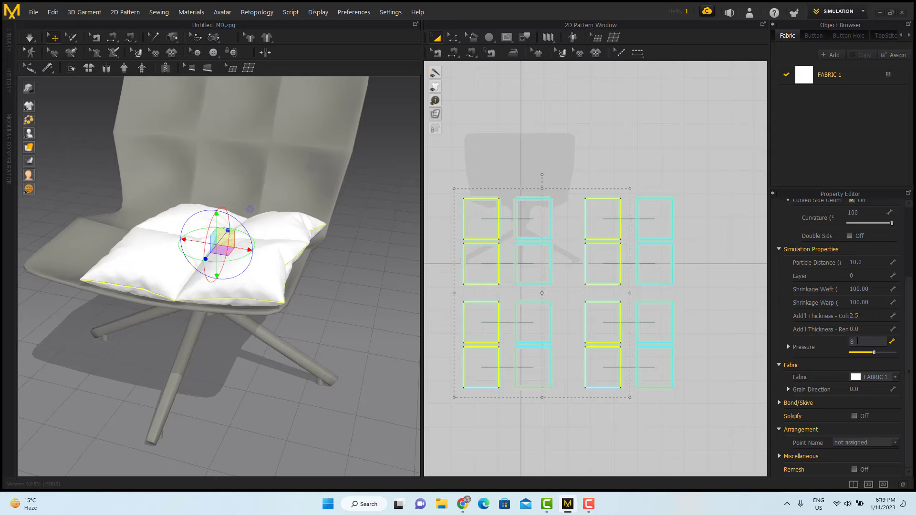
{"action": "left_click", "coordinate": [718, 396]}
{"action": "key", "text": "space"}
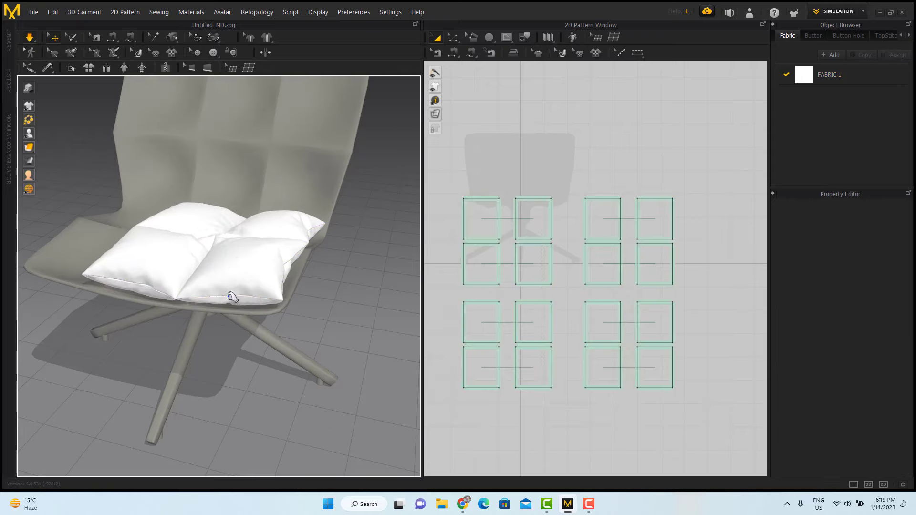
{"action": "right_click_drag", "start_coordinate": [229, 296], "coordinate": [200, 372]}
{"action": "key", "text": "space"}
- Copy the eight panels of the second cushion pair and paste the duplicate set to their left in the 2D layout
{"action": "middle_click_drag", "start_coordinate": [627, 404], "coordinate": [707, 389]}
{"action": "scroll", "coordinate": [708, 388], "scroll_direction": "down", "scroll_amount": 2}
{"action": "left_click_drag", "start_coordinate": [659, 392], "coordinate": [564, 225]}
{"action": "left_click", "coordinate": [509, 301], "text": "shift"}
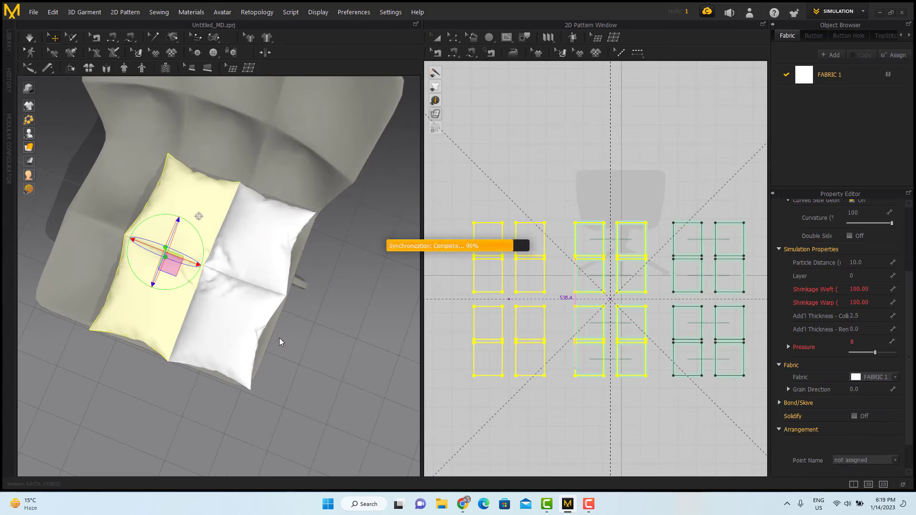
- Move the third cushion pair in 3D onto the uncovered part of the seat, beside the middle pair
{"action": "scroll", "coordinate": [279, 338], "scroll_direction": "down", "scroll_amount": 3}
{"action": "middle_click_drag", "start_coordinate": [217, 334], "coordinate": [306, 329]}
{"action": "left_click", "coordinate": [149, 235]}
{"action": "right_click_drag", "start_coordinate": [190, 290], "coordinate": [204, 269]}
{"action": "left_click_drag", "start_coordinate": [173, 258], "coordinate": [292, 280]}
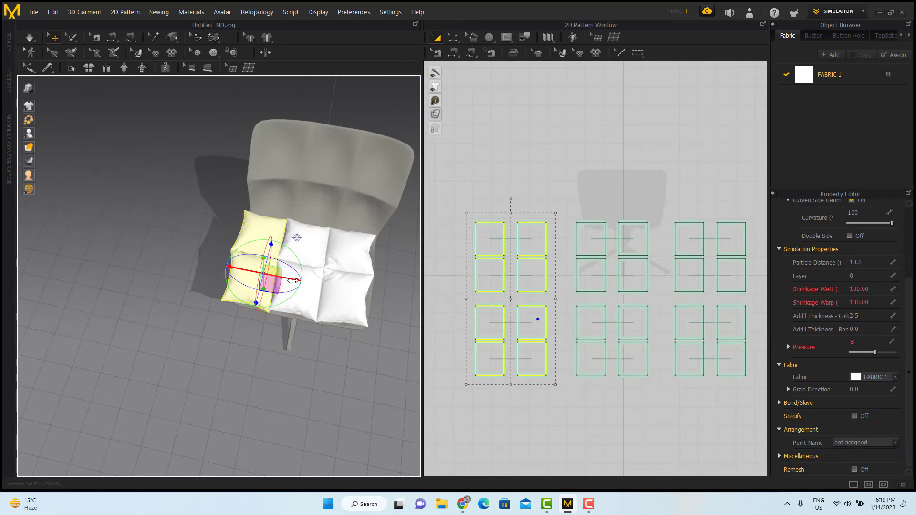
{"action": "right_click_drag", "start_coordinate": [328, 331], "coordinate": [342, 331]}
- Segment-sew the third pair's right edges to the middle pair's matching left edges in both rows and simulate
{"action": "scroll", "coordinate": [277, 305], "scroll_direction": "down", "scroll_amount": 4}
{"action": "left_click", "coordinate": [221, 306]}
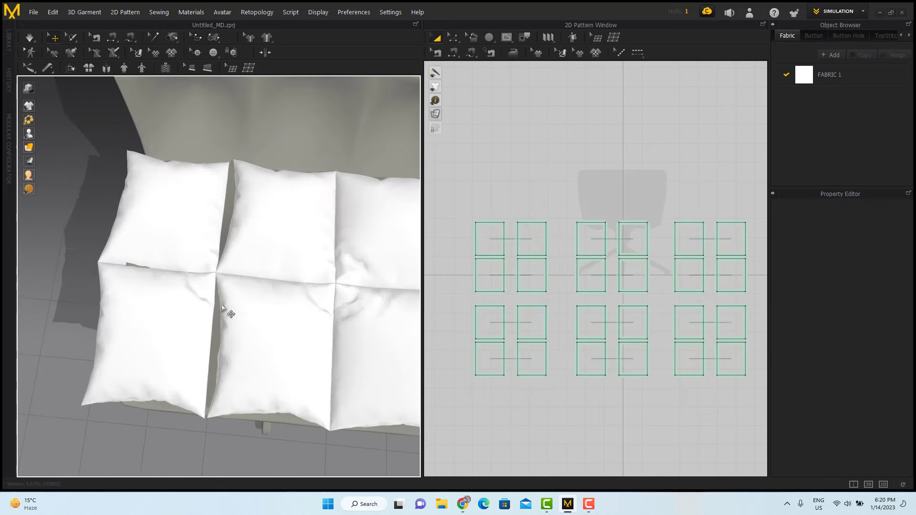
{"action": "left_click", "coordinate": [209, 298]}
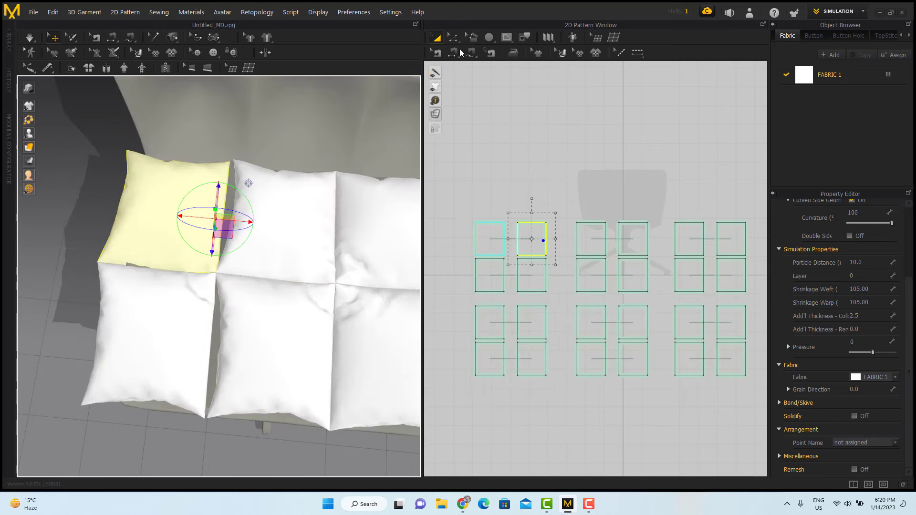
{"action": "left_click", "coordinate": [461, 53]}
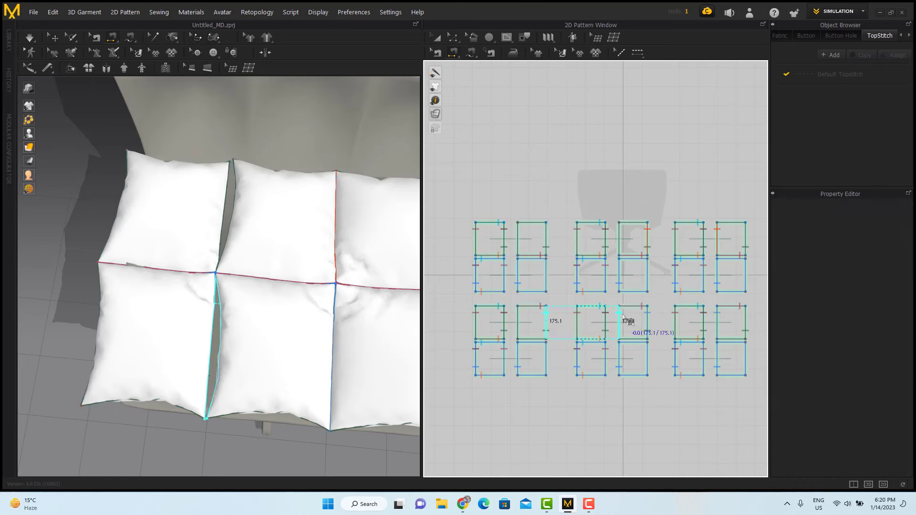
{"action": "right_click_drag", "start_coordinate": [286, 254], "coordinate": [207, 261]}
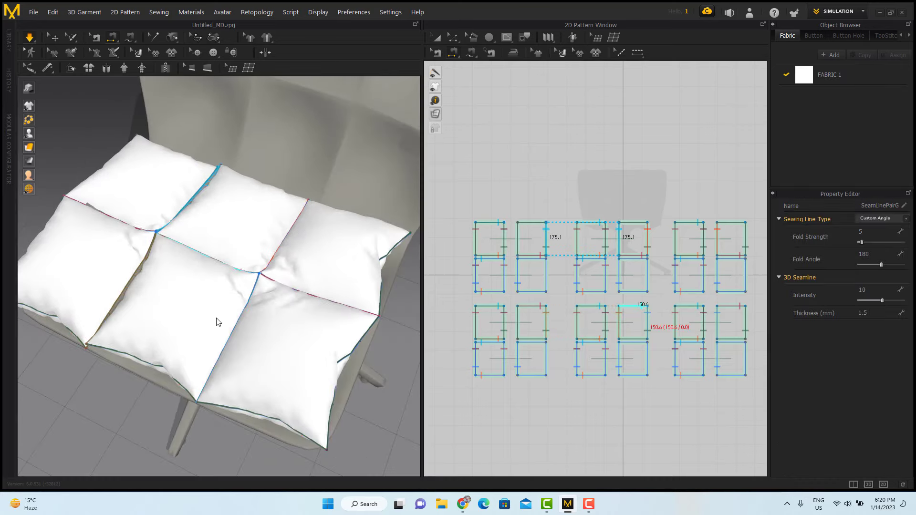
{"action": "key", "text": "q"}
{"action": "right_click_drag", "start_coordinate": [221, 315], "coordinate": [303, 344]}
{"action": "scroll", "coordinate": [585, 216], "scroll_direction": "down", "scroll_amount": 3}
- Raise all six joined cushions slightly above the seat and simulate them back down onto it
{"action": "key", "text": "ctrl+a"}
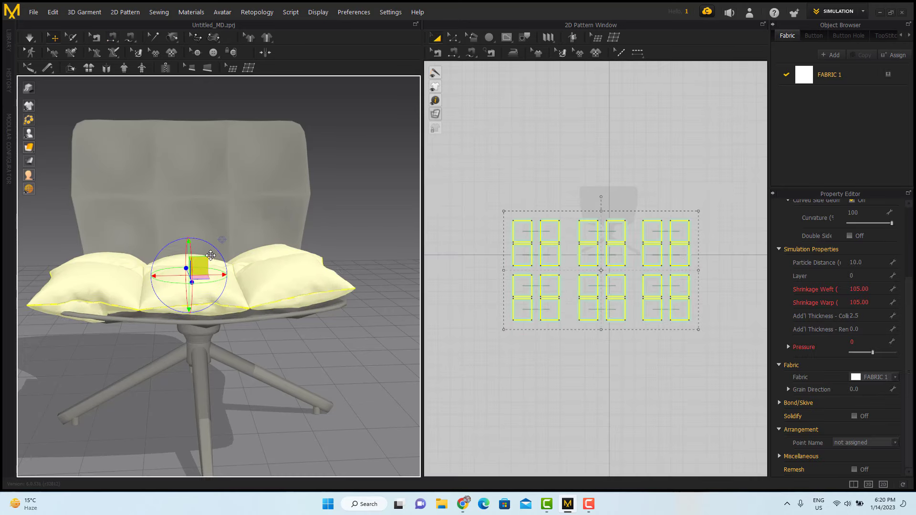
{"action": "right_click_drag", "start_coordinate": [368, 321], "coordinate": [363, 372]}
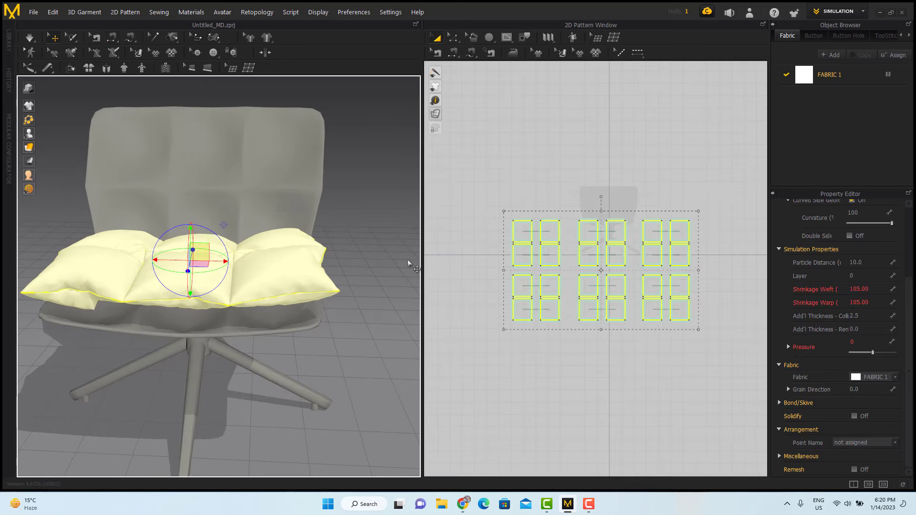
{"action": "left_click", "coordinate": [378, 323]}
{"action": "mouse_move", "coordinate": [378, 323]}
{"action": "right_mouse_down"}
{"action": "mouse_move", "coordinate": [341, 312]}
{"action": "mouse_move", "coordinate": [372, 348]}
{"action": "mouse_move", "coordinate": [341, 376]}
{"action": "mouse_move", "coordinate": [388, 326]}
{"action": "right_mouse_up"}
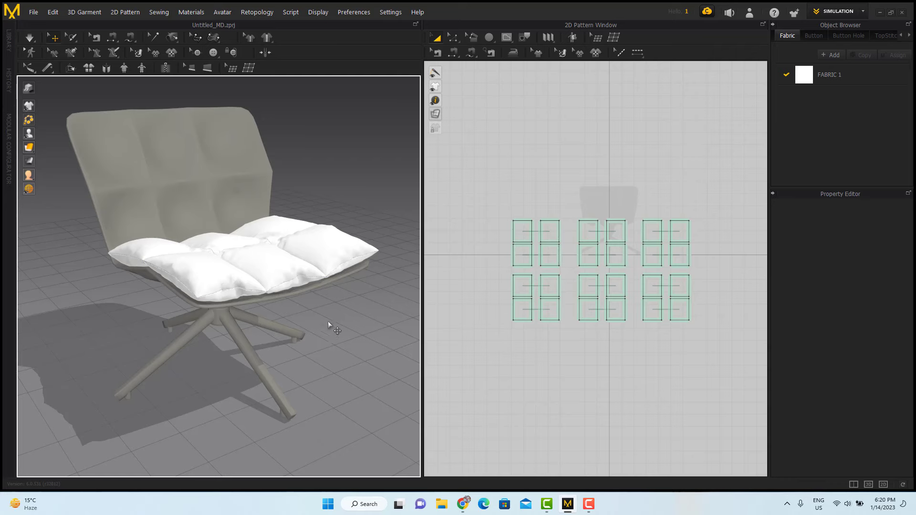
- Try palette colours, including Khaki 2 and Brown 1, on FABRIC 1
{"action": "right_click_drag", "start_coordinate": [329, 324], "coordinate": [283, 365]}
{"action": "key", "text": "ctrl+a"}
{"action": "left_click", "coordinate": [807, 81]}
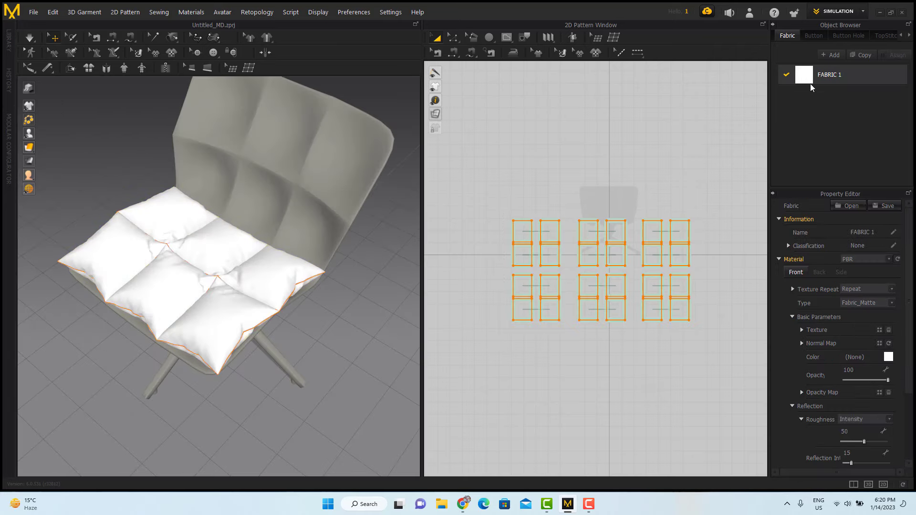
{"action": "left_click", "coordinate": [889, 357]}
{"action": "left_click", "coordinate": [509, 163]}
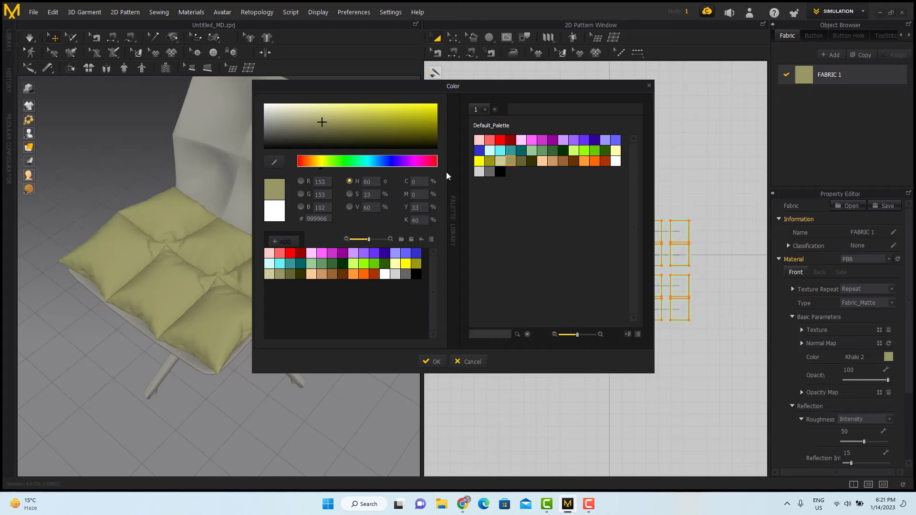
{"action": "left_click", "coordinate": [406, 273]}
{"action": "left_click", "coordinate": [395, 274]}
{"action": "left_click", "coordinate": [384, 274]}
{"action": "left_click", "coordinate": [311, 274]}
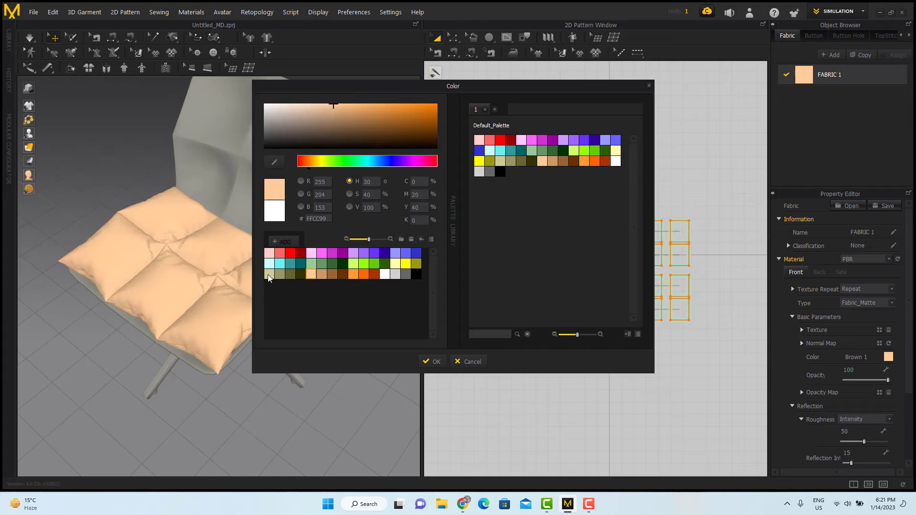
- Set the colour of FABRIC 1 to the dark olive grey #69695C
{"action": "left_click", "coordinate": [269, 274]}
{"action": "left_click", "coordinate": [279, 274]}
{"action": "left_click_drag", "start_coordinate": [298, 119], "coordinate": [285, 137]}
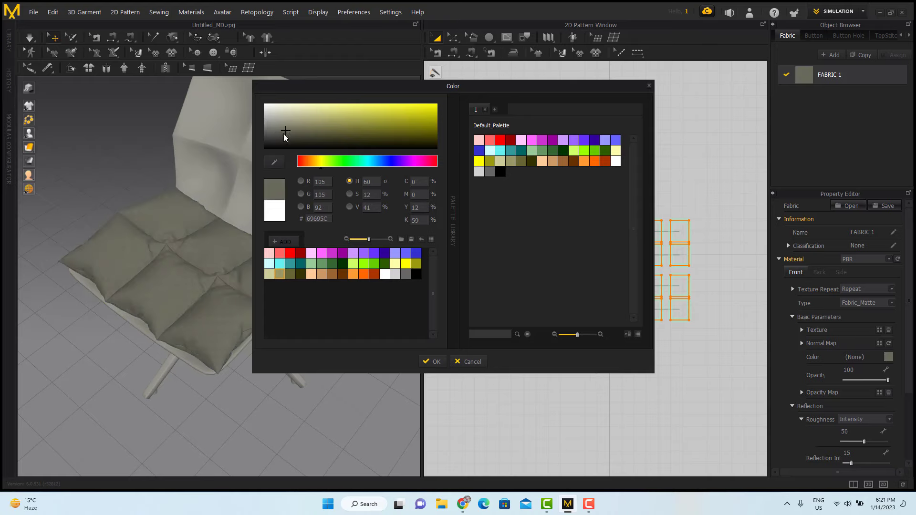
{"action": "left_click", "coordinate": [432, 362]}
{"action": "left_click", "coordinate": [334, 398]}
- Copy all the seat cushion panels and paste the duplicate set directly above the originals in the 2D layout
{"action": "right_click_drag", "start_coordinate": [333, 398], "coordinate": [286, 305]}
{"action": "scroll", "coordinate": [608, 213], "scroll_direction": "down", "scroll_amount": 2}
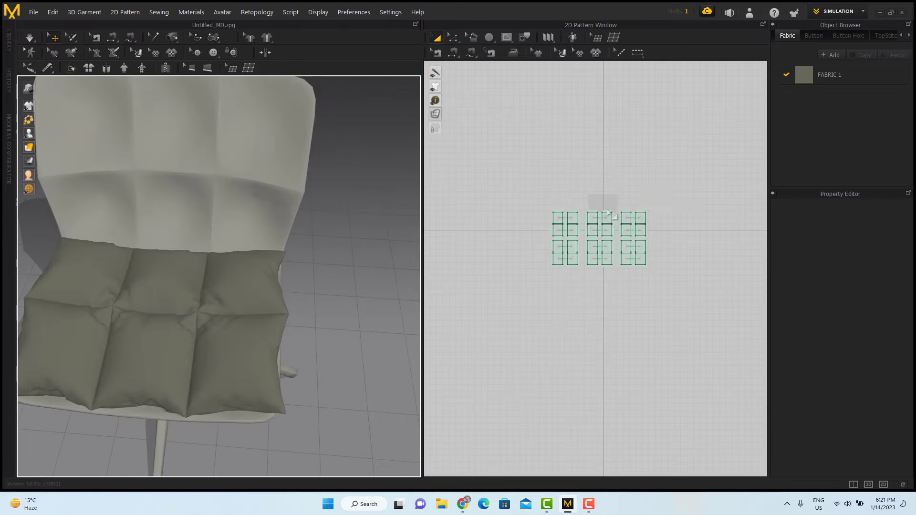
{"action": "left_click_drag", "start_coordinate": [499, 335], "coordinate": [498, 337]}
{"action": "scroll", "coordinate": [190, 339], "scroll_direction": "down", "scroll_amount": 2}
{"action": "right_click_drag", "start_coordinate": [167, 349], "coordinate": [260, 355]}
{"action": "scroll", "coordinate": [553, 321], "scroll_direction": "up", "scroll_amount": 1}
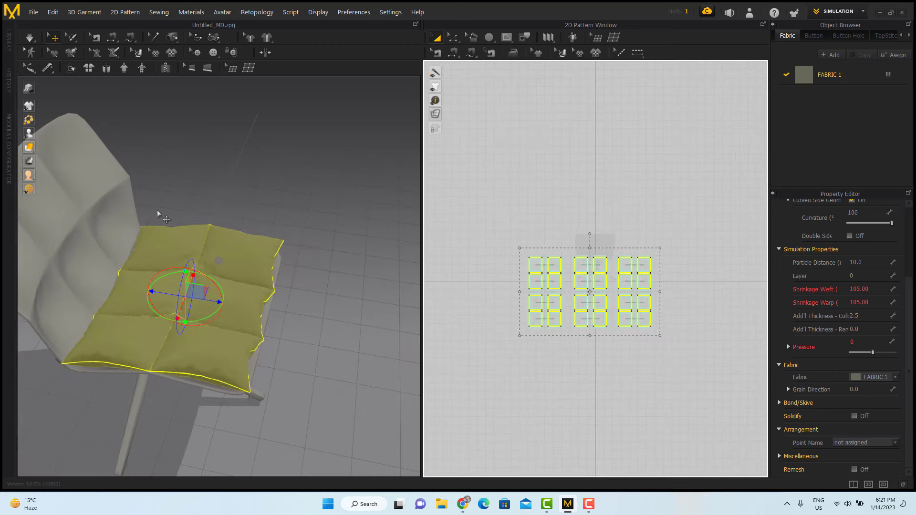
{"action": "scroll", "coordinate": [651, 291], "scroll_direction": "up", "scroll_amount": 3}
{"action": "left_click_drag", "start_coordinate": [422, 256], "coordinate": [389, 258]}
{"action": "middle_click_drag", "start_coordinate": [560, 310], "coordinate": [653, 310]}
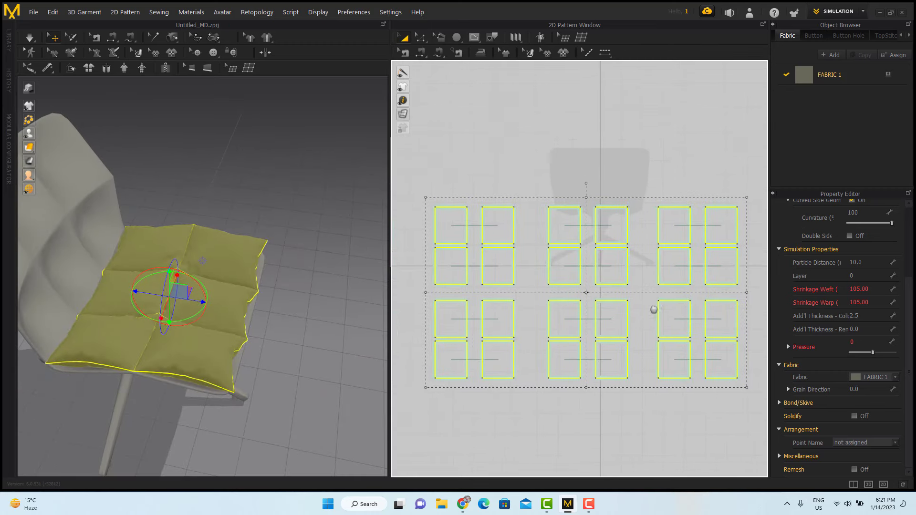
{"action": "scroll", "coordinate": [651, 309], "scroll_direction": "down", "scroll_amount": 3}
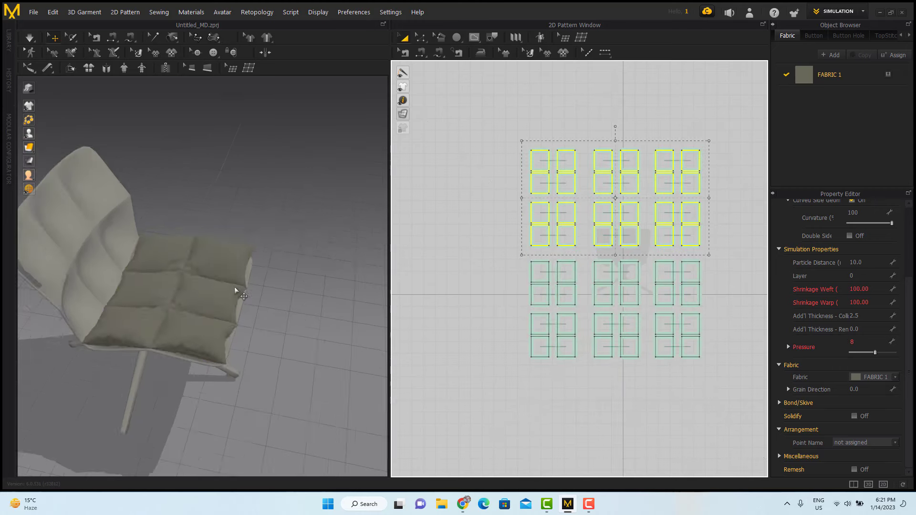
- Rotate the duplicated cushion set upright in 3D and move it down in front of the backrest
{"action": "scroll", "coordinate": [234, 287], "scroll_direction": "down", "scroll_amount": 3}
{"action": "key", "text": "4"}
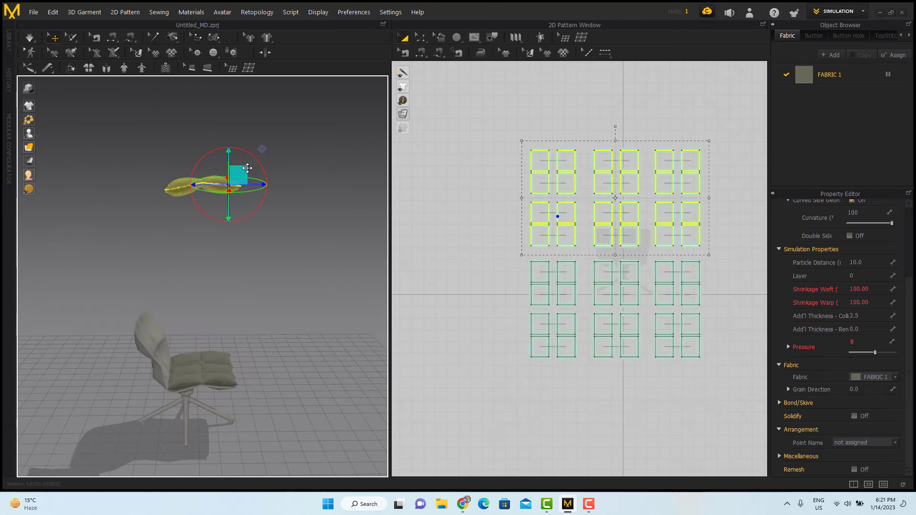
{"action": "left_click_drag", "start_coordinate": [225, 258], "coordinate": [174, 346]}
{"action": "scroll", "coordinate": [238, 345], "scroll_direction": "up", "scroll_amount": 2}
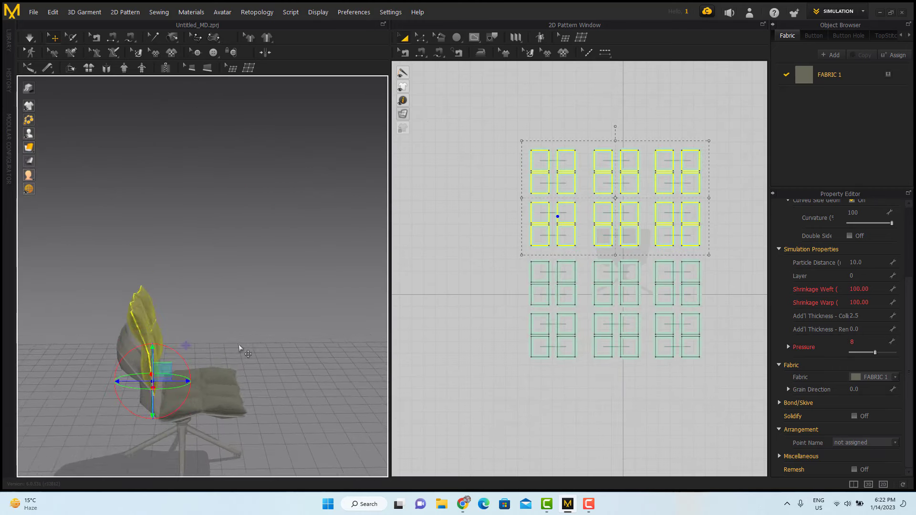
{"action": "right_click_drag", "start_coordinate": [241, 346], "coordinate": [211, 312]}
{"action": "scroll", "coordinate": [211, 312], "scroll_direction": "up", "scroll_amount": 4}
{"action": "right_click_drag", "start_coordinate": [288, 268], "coordinate": [286, 234]}
{"action": "scroll", "coordinate": [286, 235], "scroll_direction": "down", "scroll_amount": 2}
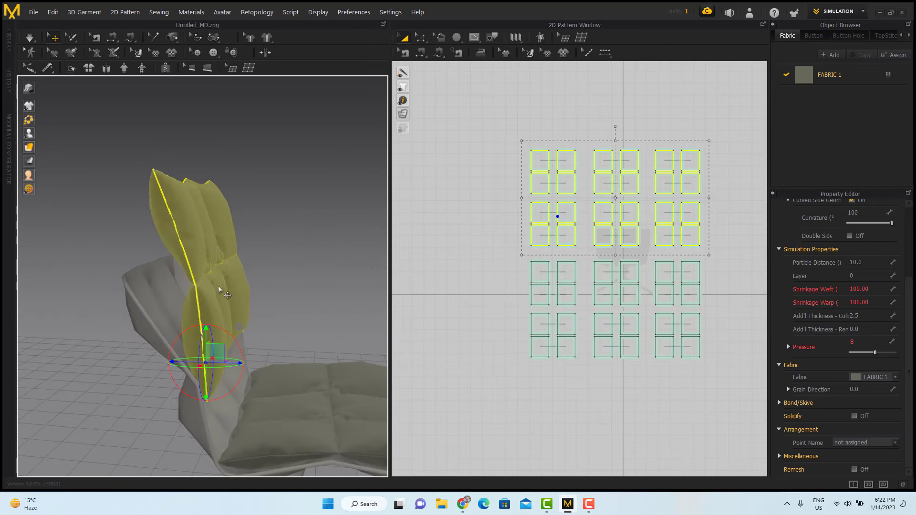
- Fit the upright cushion set closely against the backrest above the seat cushions and simulate
{"action": "left_click", "coordinate": [218, 286]}
{"action": "key", "text": "4"}
{"action": "left_click_drag", "start_coordinate": [249, 265], "coordinate": [240, 314]}
{"action": "right_click_drag", "start_coordinate": [239, 323], "coordinate": [157, 305]}
{"action": "left_click", "coordinate": [167, 272]}
{"action": "right_click_drag", "start_coordinate": [166, 272], "coordinate": [215, 329]}
{"action": "middle_click_drag", "start_coordinate": [214, 329], "coordinate": [183, 307]}
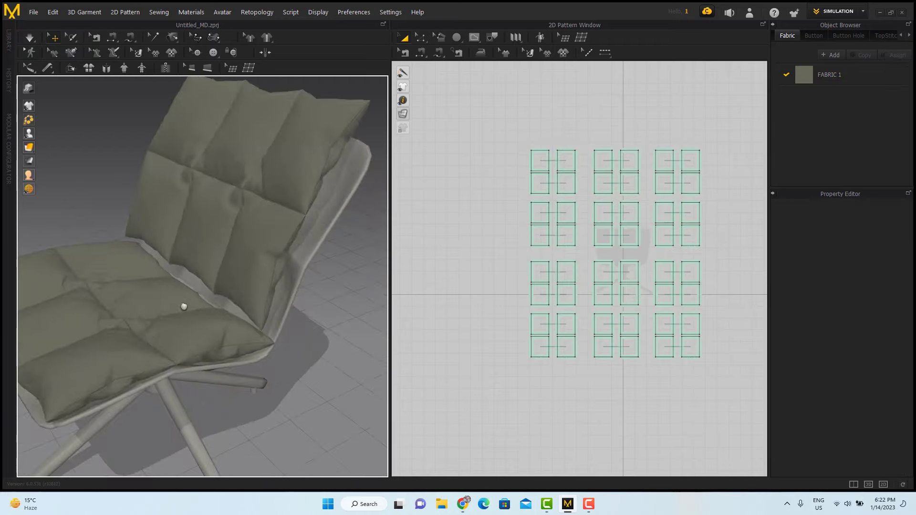
- Set the colour of FABRIC 1 to the neutral grey #999999
{"action": "left_click", "coordinate": [807, 78]}
{"action": "left_click", "coordinate": [888, 357]}
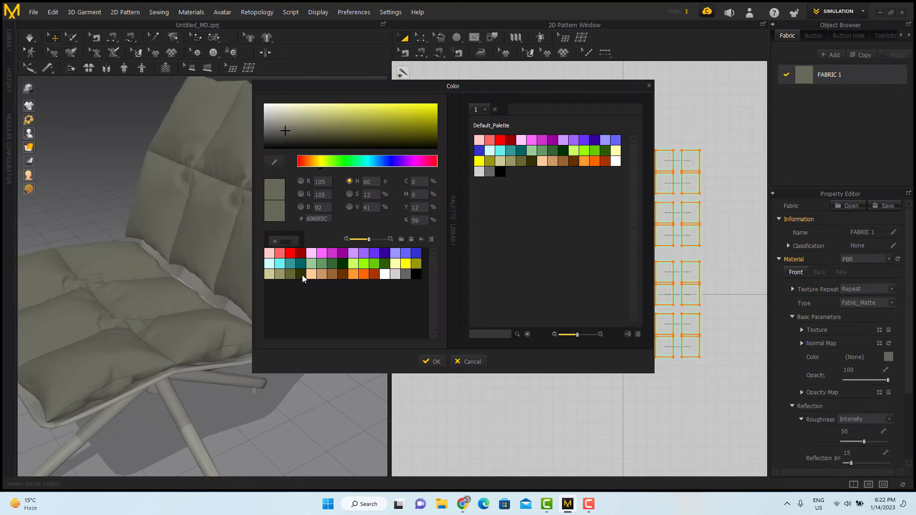
{"action": "left_click", "coordinate": [405, 274]}
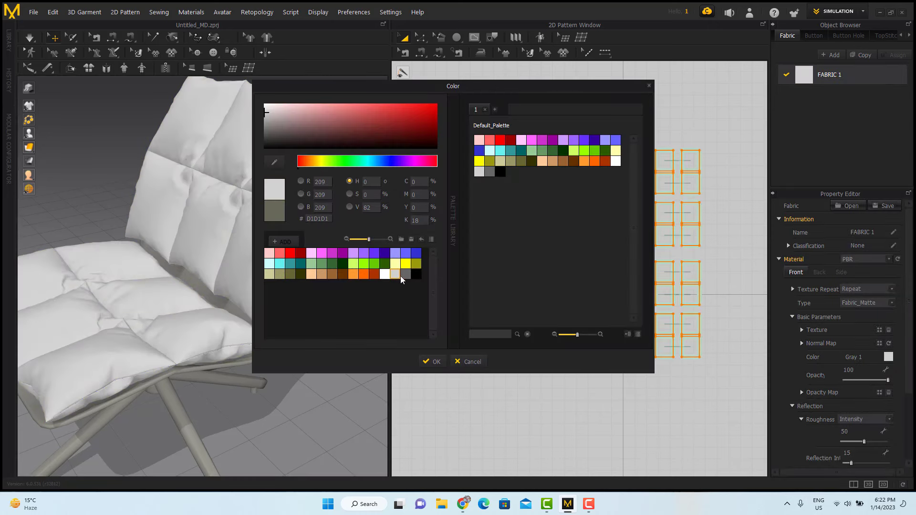
{"action": "left_click_drag", "start_coordinate": [275, 128], "coordinate": [252, 121]}
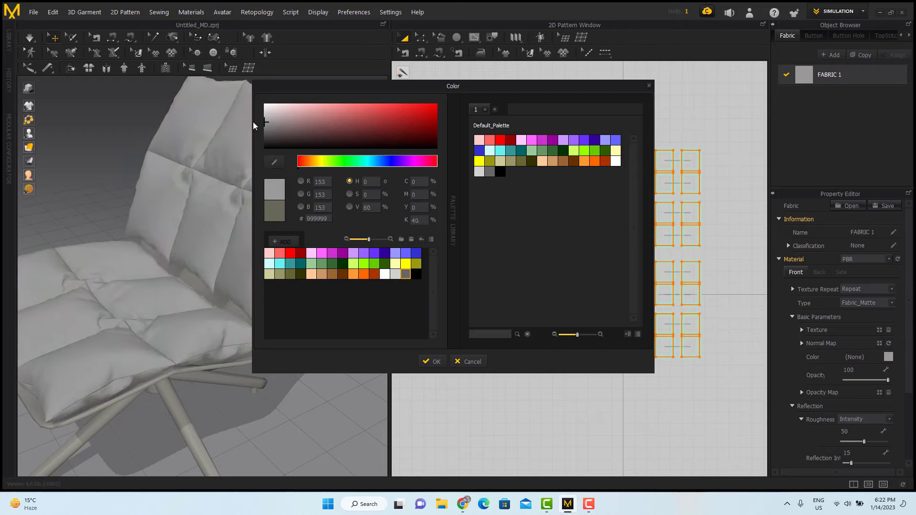
{"action": "left_click", "coordinate": [426, 365]}
{"action": "scroll", "coordinate": [275, 352], "scroll_direction": "down", "scroll_amount": 1}
{"action": "right_click_drag", "start_coordinate": [276, 352], "coordinate": [403, 411]}
{"action": "left_click", "coordinate": [347, 372]}
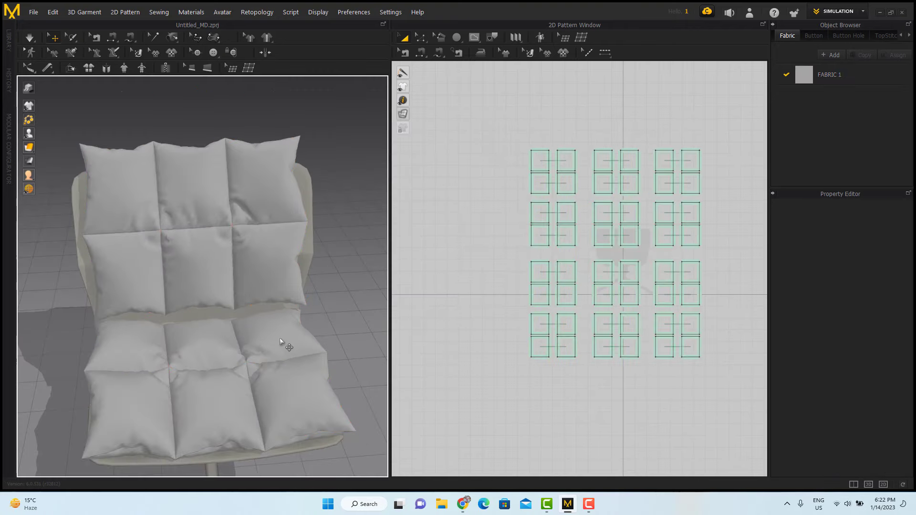
{"action": "right_click_drag", "start_coordinate": [323, 298], "coordinate": [253, 357]}
{"action": "middle_click_drag", "start_coordinate": [452, 327], "coordinate": [437, 368]}
{"action": "scroll", "coordinate": [436, 365], "scroll_direction": "up", "scroll_amount": 3}
{"action": "scroll", "coordinate": [229, 306], "scroll_direction": "up", "scroll_amount": 3}
{"action": "left_click", "coordinate": [223, 302]}
{"action": "right_click_drag", "start_coordinate": [223, 302], "coordinate": [129, 253]}
{"action": "middle_click_drag", "start_coordinate": [129, 253], "coordinate": [170, 262]}
{"action": "right_click_drag", "start_coordinate": [170, 263], "coordinate": [148, 300]}
{"action": "middle_click_drag", "start_coordinate": [147, 300], "coordinate": [247, 312]}
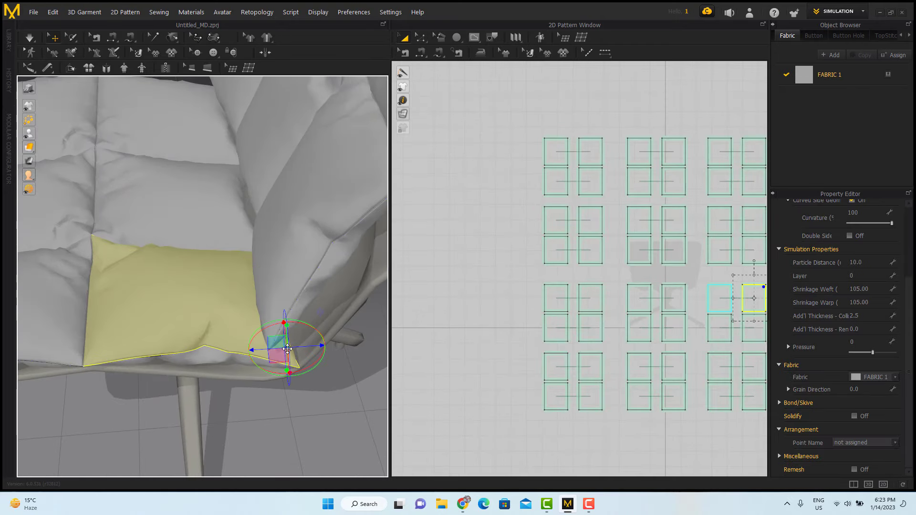
{"action": "middle_click_drag", "start_coordinate": [494, 369], "coordinate": [434, 375]}
{"action": "left_click", "coordinate": [259, 294]}
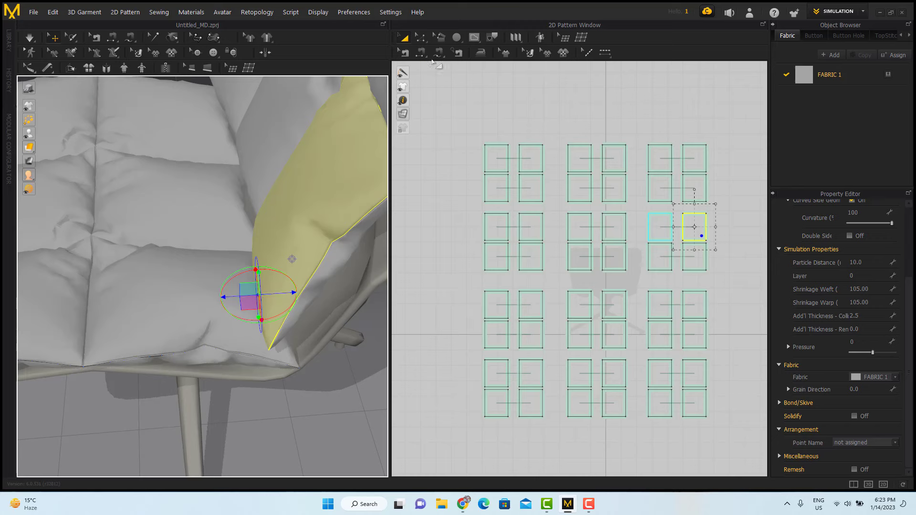
{"action": "left_click", "coordinate": [421, 52]}
{"action": "left_click", "coordinate": [657, 318]}
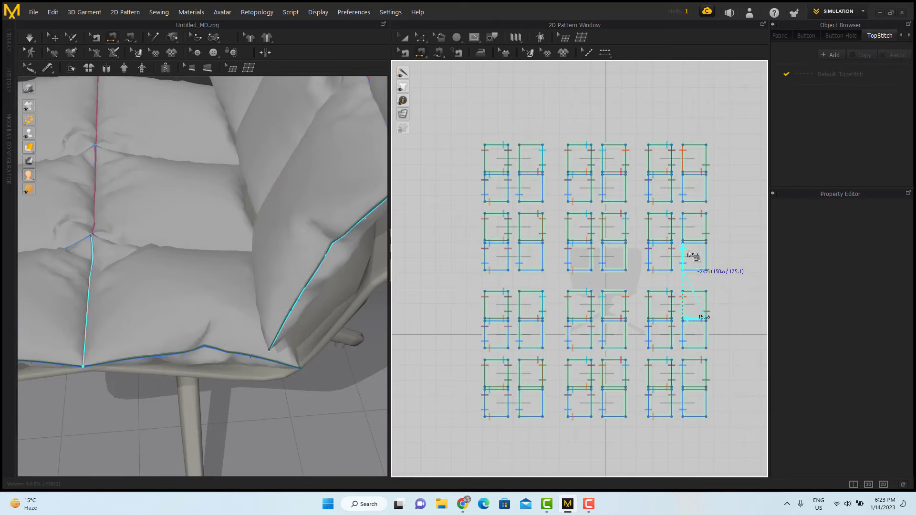
{"action": "left_click", "coordinate": [404, 37]}
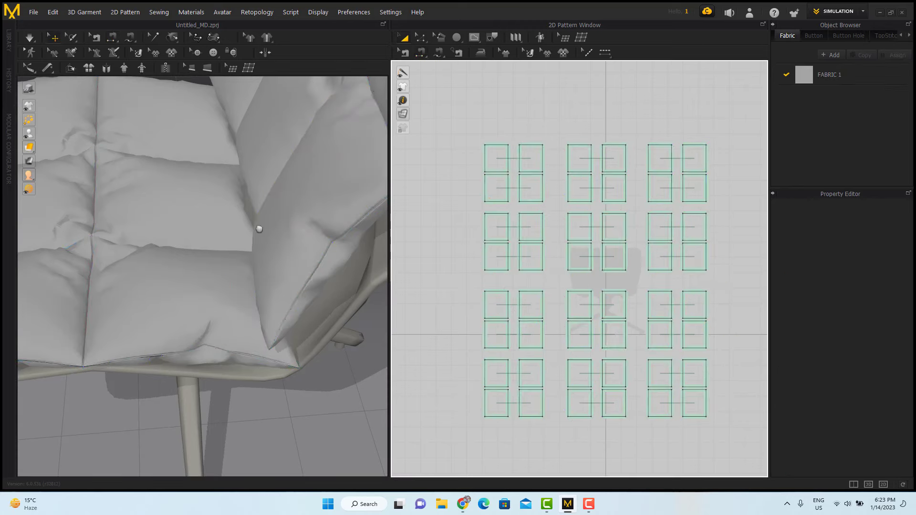
- Select all the seat cushion panels and shift the set slightly forward, away from the backrest cushions
{"action": "scroll", "coordinate": [257, 227], "scroll_direction": "down", "scroll_amount": 5}
{"action": "right_click_drag", "start_coordinate": [262, 238], "coordinate": [287, 291]}
{"action": "left_click", "coordinate": [243, 315]}
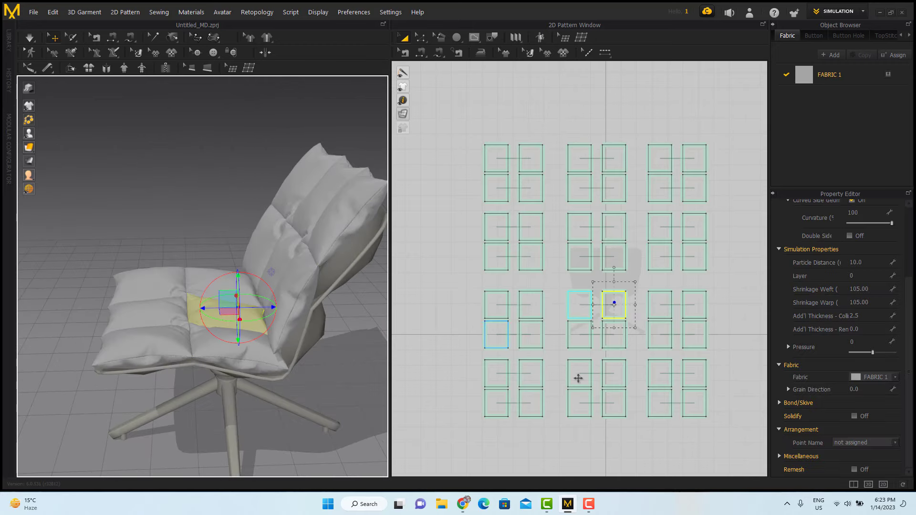
{"action": "left_click_drag", "start_coordinate": [723, 433], "coordinate": [468, 284]}
{"action": "left_click_drag", "start_coordinate": [179, 297], "coordinate": [169, 292]}
- Try to sew the rear edge of the outer seat cushion to the lower edge of the backrest cushion behind it
{"action": "right_click_drag", "start_coordinate": [258, 344], "coordinate": [198, 301]}
{"action": "scroll", "coordinate": [331, 427], "scroll_direction": "up", "scroll_amount": 3}
{"action": "left_click", "coordinate": [331, 426]}
{"action": "scroll", "coordinate": [177, 315], "scroll_direction": "up", "scroll_amount": 4}
{"action": "left_click", "coordinate": [167, 319]}
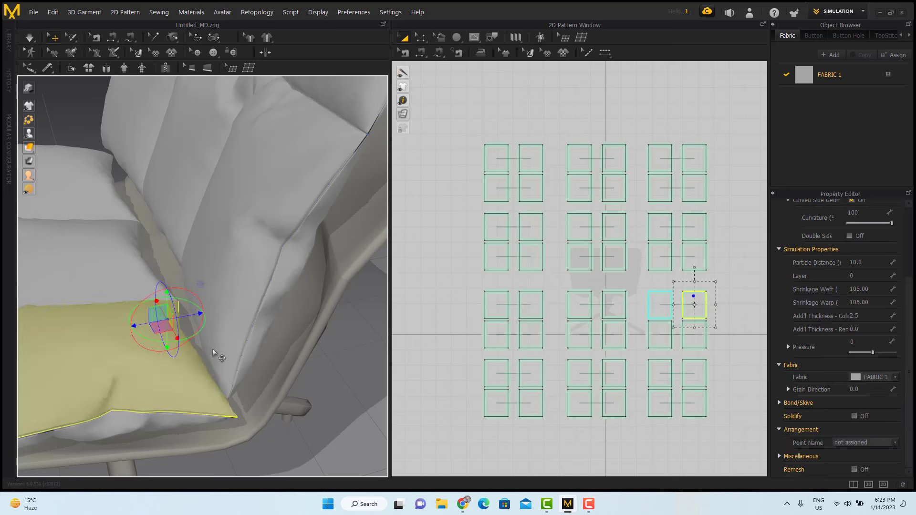
{"action": "left_click", "coordinate": [213, 349]}
{"action": "left_click", "coordinate": [691, 308]}
{"action": "left_click", "coordinate": [702, 232]}
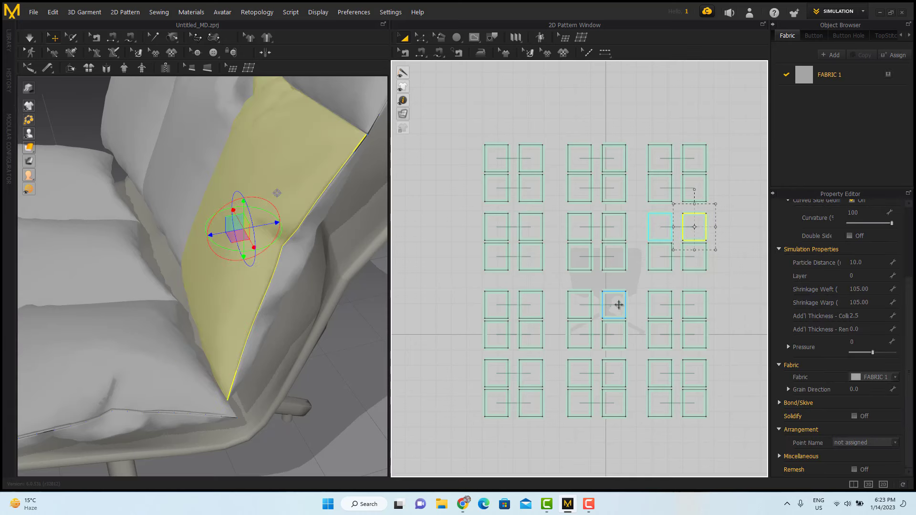
{"action": "left_click", "coordinate": [616, 307]}
{"action": "left_click", "coordinate": [618, 231]}
{"action": "left_click", "coordinate": [420, 56]}
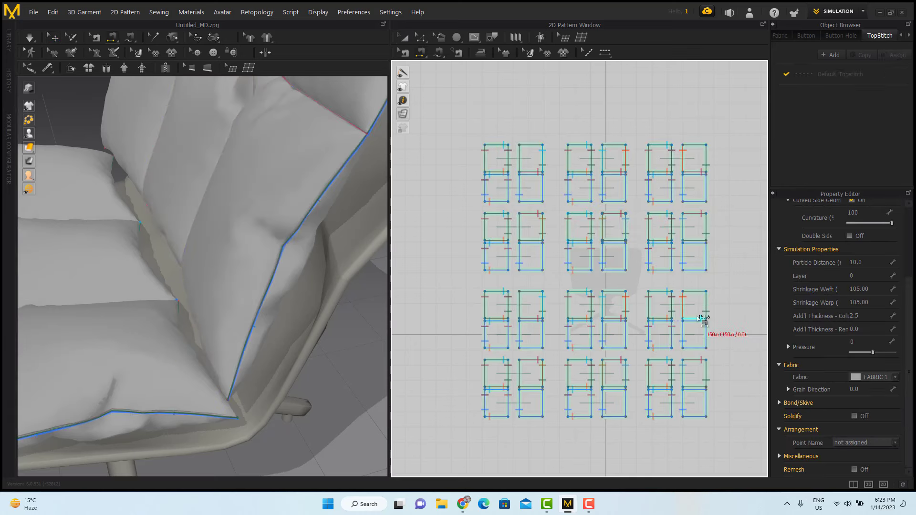
{"action": "left_click", "coordinate": [700, 242]}
{"action": "scroll", "coordinate": [680, 278], "scroll_direction": "down", "scroll_amount": 5}
{"action": "scroll", "coordinate": [241, 333], "scroll_direction": "down", "scroll_amount": 3}
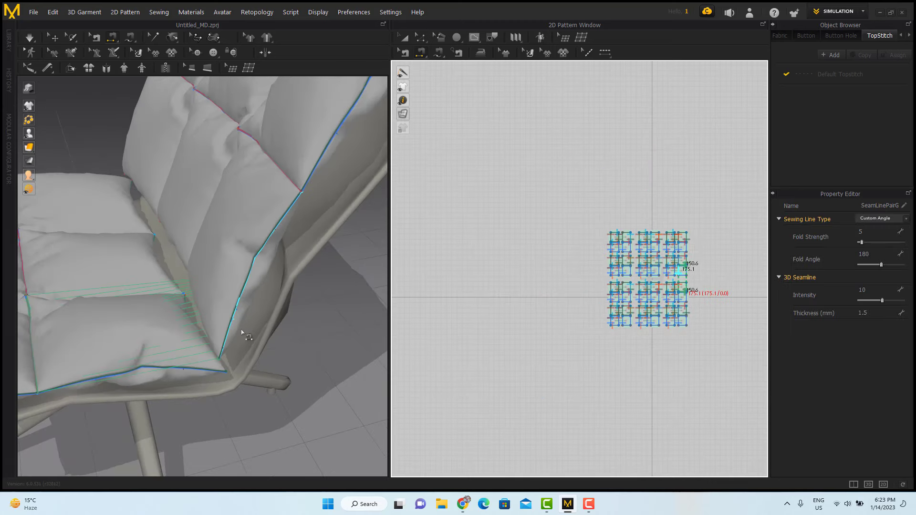
- Sew the rear edges of the three back-row seat cushions to the lower edges of the matching backrest cushions, then widen the 3D view
{"action": "scroll", "coordinate": [719, 267], "scroll_direction": "up", "scroll_amount": 5}
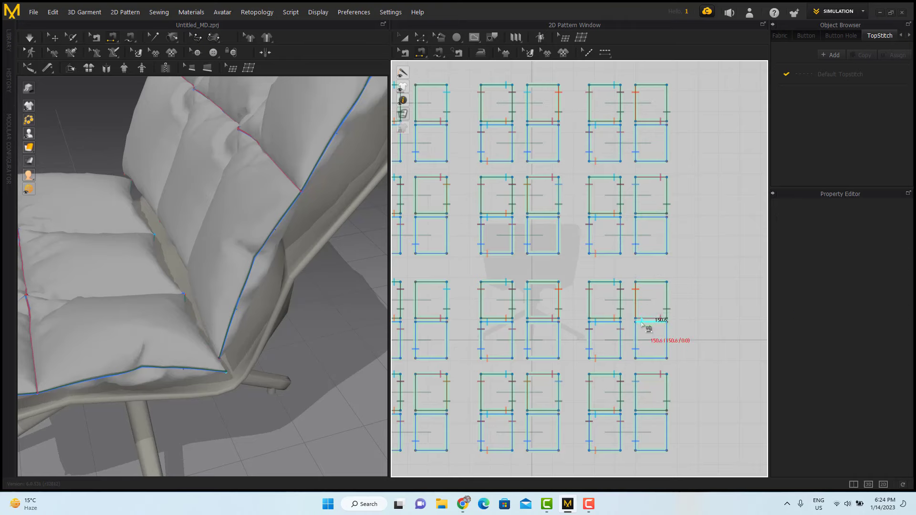
{"action": "right_click_drag", "start_coordinate": [305, 324], "coordinate": [334, 320]}
{"action": "left_click", "coordinate": [531, 215]}
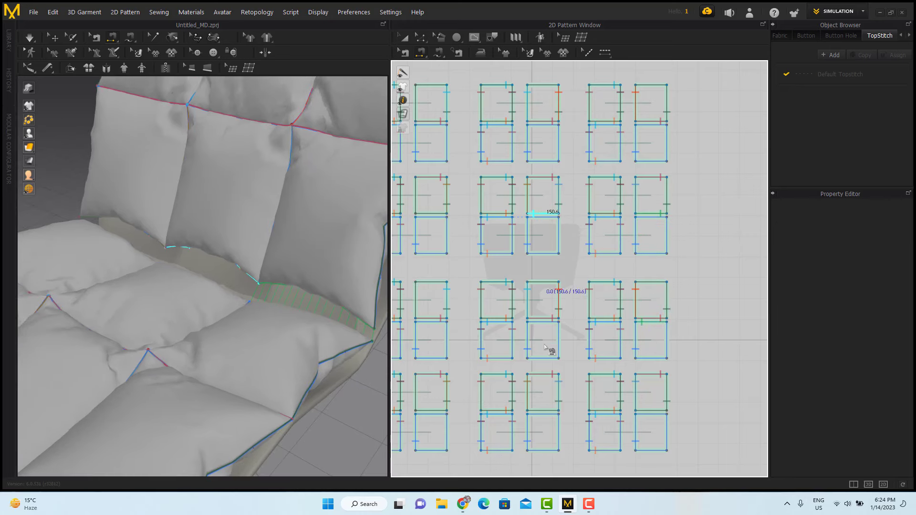
{"action": "left_click", "coordinate": [529, 318]}
{"action": "middle_click_drag", "start_coordinate": [444, 278], "coordinate": [522, 279]}
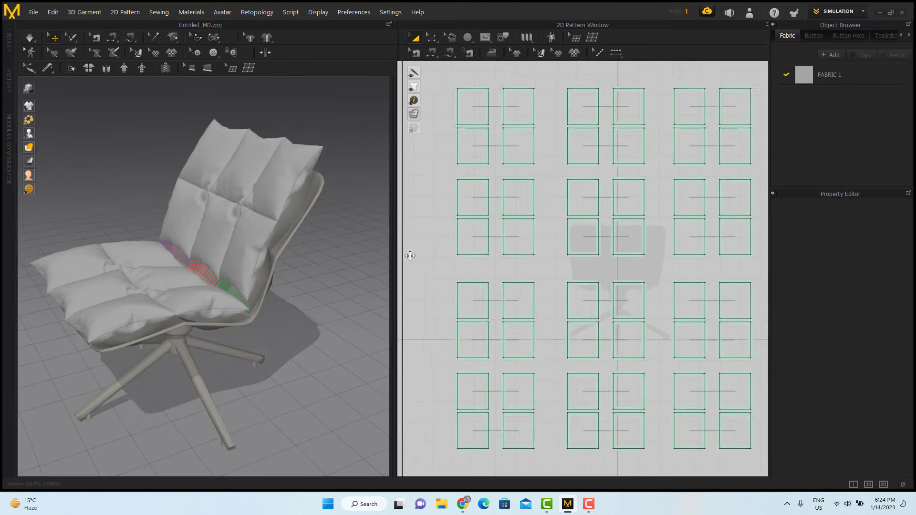
{"action": "left_click_drag", "start_coordinate": [410, 256], "coordinate": [422, 257]}
- Simulate the cushions with the new seat-to-backrest seams, then undo the simulation
{"action": "right_click_drag", "start_coordinate": [307, 285], "coordinate": [393, 325]}
{"action": "key", "text": "space"}
{"action": "key", "text": "space"}
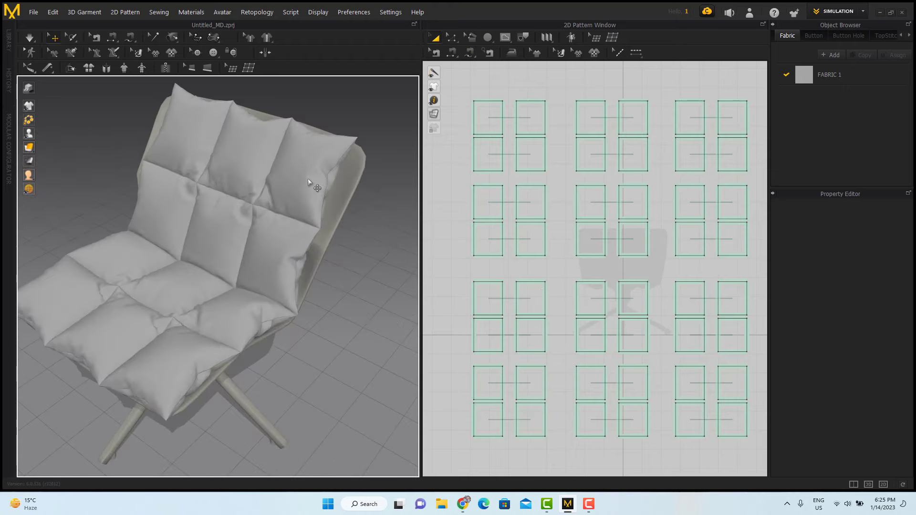
{"action": "key", "text": "ctrl+z"}
{"action": "key", "text": "ctrl+z"}
- Copy the eight panels of the backrest's outer cushion column and paste them beside the originals in the 2D layout
{"action": "right_click_drag", "start_coordinate": [322, 334], "coordinate": [299, 317]}
{"action": "left_click", "coordinate": [227, 248]}
{"action": "left_click", "coordinate": [245, 199]}
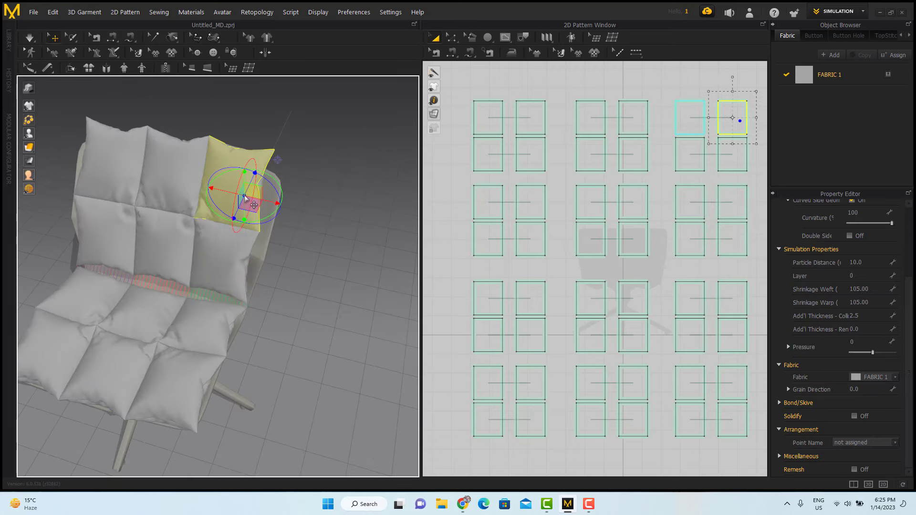
{"action": "middle_click_drag", "start_coordinate": [706, 157], "coordinate": [596, 177]}
{"action": "left_click_drag", "start_coordinate": [681, 106], "coordinate": [556, 292]}
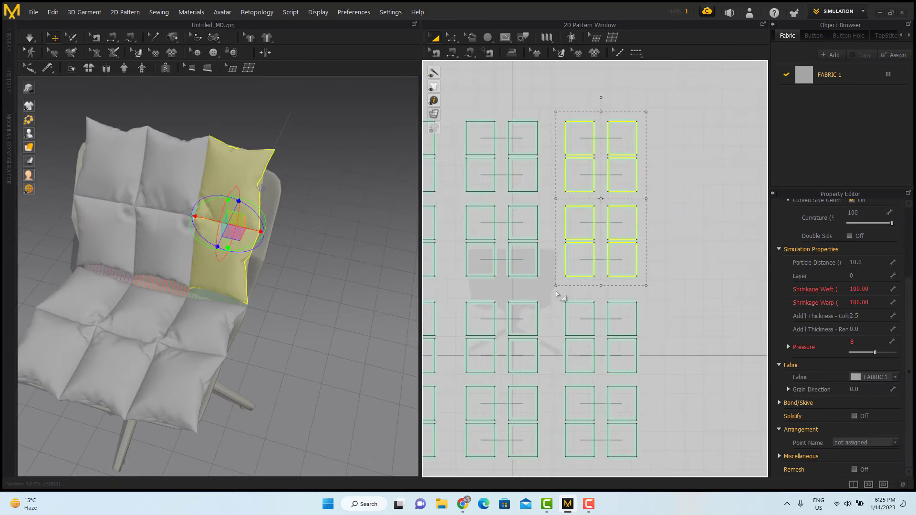
{"action": "left_click", "coordinate": [696, 200]}
- Move the copied two-cushion column close to the side of the backrest in 3D
{"action": "scroll", "coordinate": [270, 291], "scroll_direction": "down", "scroll_amount": 2}
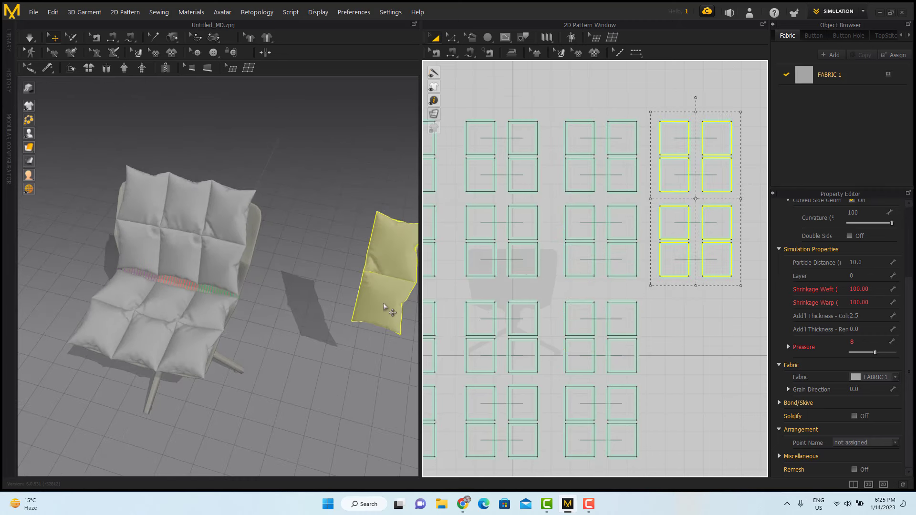
{"action": "left_click", "coordinate": [382, 303]}
{"action": "right_click_drag", "start_coordinate": [340, 315], "coordinate": [218, 233]}
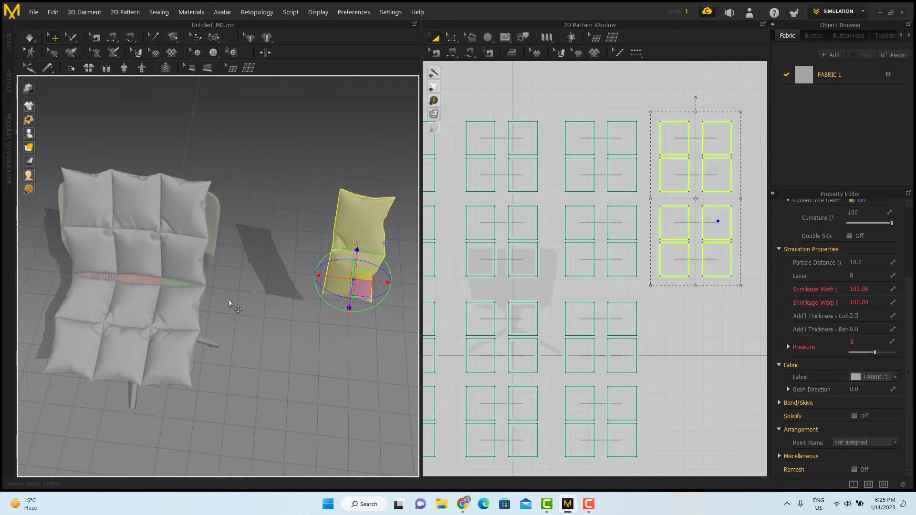
{"action": "right_click_drag", "start_coordinate": [229, 315], "coordinate": [249, 294]}
{"action": "left_click_drag", "start_coordinate": [400, 282], "coordinate": [254, 287]}
{"action": "right_click_drag", "start_coordinate": [255, 287], "coordinate": [261, 312]}
{"action": "left_click_drag", "start_coordinate": [291, 240], "coordinate": [271, 230]}
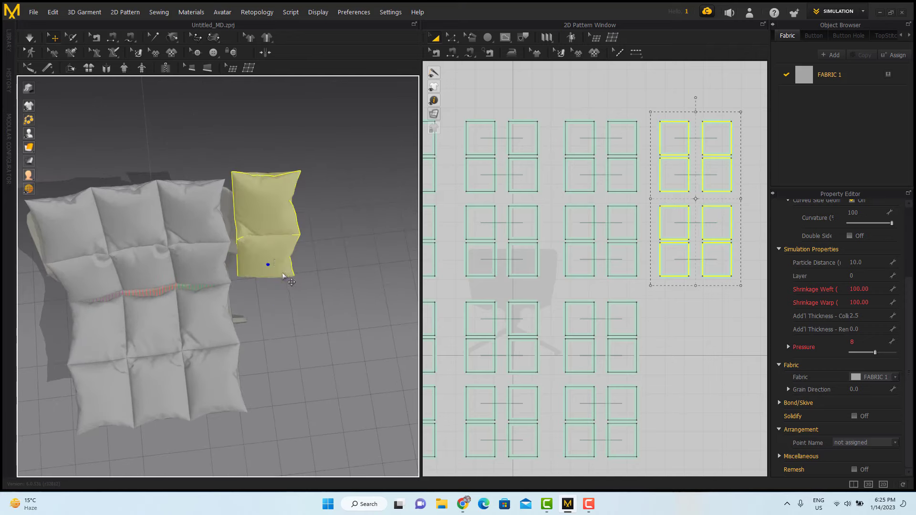
- Rotate the copied column to face inward and position it as a side cushion beside the backrest and seat
{"action": "right_click_drag", "start_coordinate": [229, 277], "coordinate": [259, 229]}
{"action": "right_click_drag", "start_coordinate": [317, 257], "coordinate": [266, 296]}
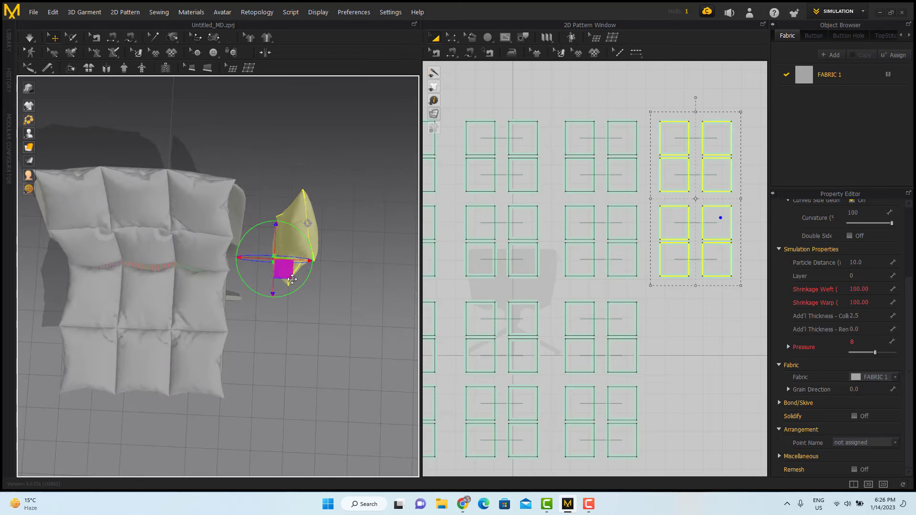
{"action": "right_click_drag", "start_coordinate": [292, 279], "coordinate": [352, 283]}
{"action": "left_click", "coordinate": [306, 304]}
{"action": "scroll", "coordinate": [320, 308], "scroll_direction": "up", "scroll_amount": 1}
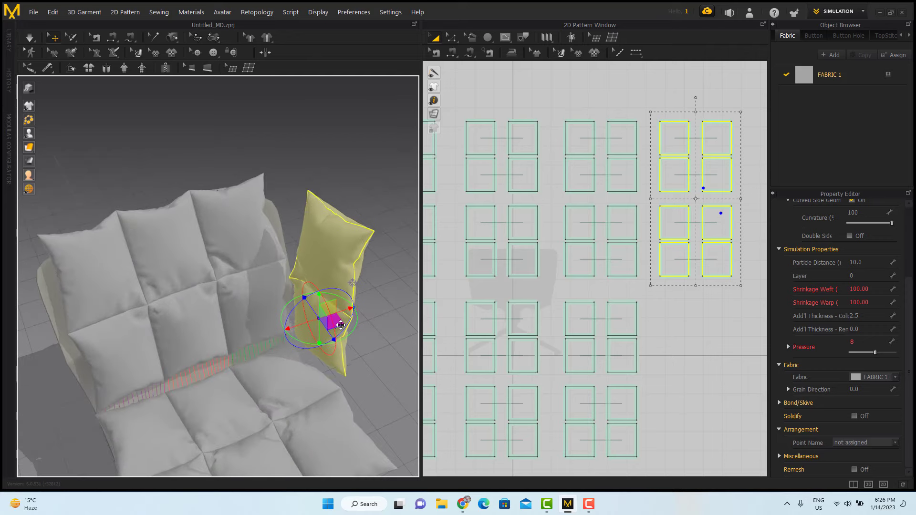
{"action": "left_click_drag", "start_coordinate": [340, 325], "coordinate": [340, 322]}
{"action": "right_click_drag", "start_coordinate": [344, 319], "coordinate": [311, 289]}
{"action": "left_click_drag", "start_coordinate": [322, 305], "coordinate": [318, 304]}
{"action": "right_click_drag", "start_coordinate": [329, 296], "coordinate": [410, 318]}
- Sew the outer vertical edges of the backrest's end column to the adjoining vertical edges of the two side cushions
{"action": "left_click", "coordinate": [400, 306]}
{"action": "scroll", "coordinate": [334, 281], "scroll_direction": "up", "scroll_amount": 2}
{"action": "left_click", "coordinate": [253, 219]}
{"action": "left_click", "coordinate": [308, 196]}
{"action": "scroll", "coordinate": [647, 114], "scroll_direction": "up", "scroll_amount": 3}
{"action": "middle_click_drag", "start_coordinate": [647, 114], "coordinate": [595, 164]}
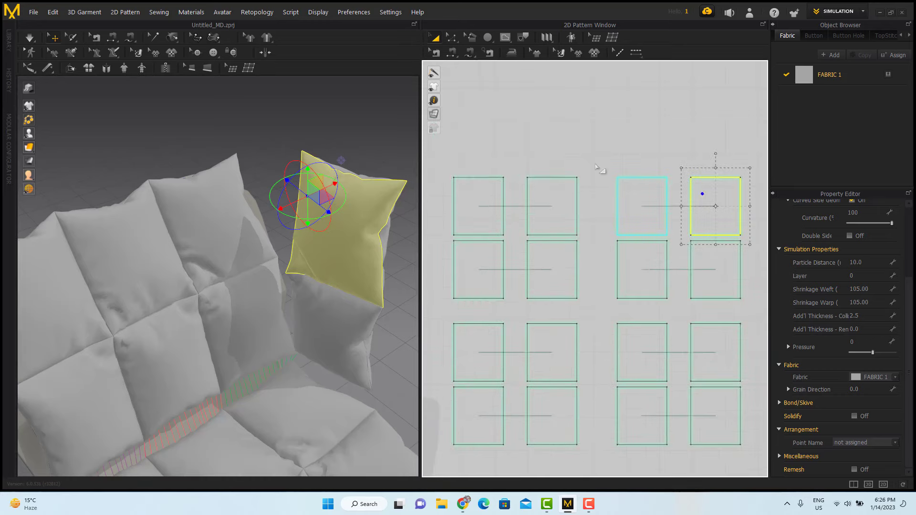
{"action": "key", "text": "n"}
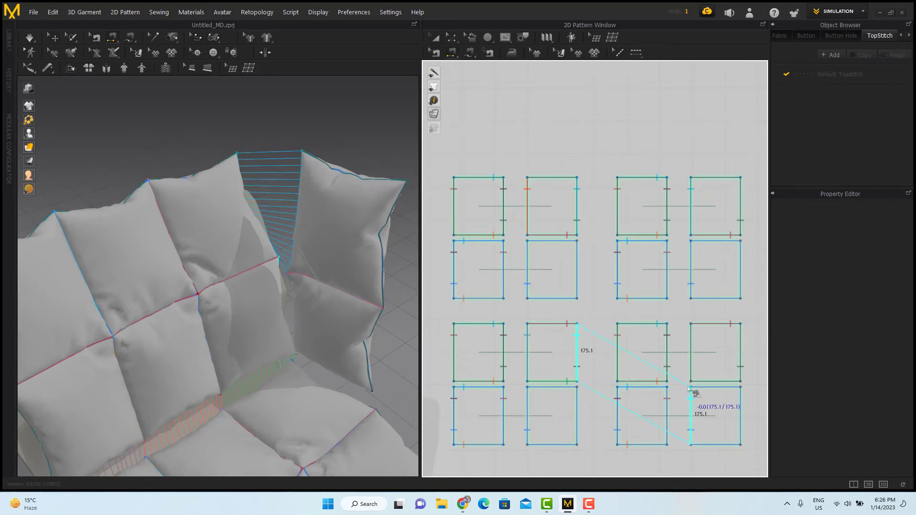
{"action": "mouse_move", "coordinate": [353, 329]}
{"action": "right_mouse_down"}
{"action": "mouse_move", "coordinate": [310, 298]}
{"action": "mouse_move", "coordinate": [334, 306]}
{"action": "mouse_move", "coordinate": [315, 333]}
{"action": "mouse_move", "coordinate": [348, 336]}
{"action": "right_mouse_up"}
{"action": "left_click", "coordinate": [435, 37]}
{"action": "scroll", "coordinate": [347, 336], "scroll_direction": "up", "scroll_amount": 2}
{"action": "left_click", "coordinate": [348, 334]}
{"action": "left_click", "coordinate": [373, 361]}
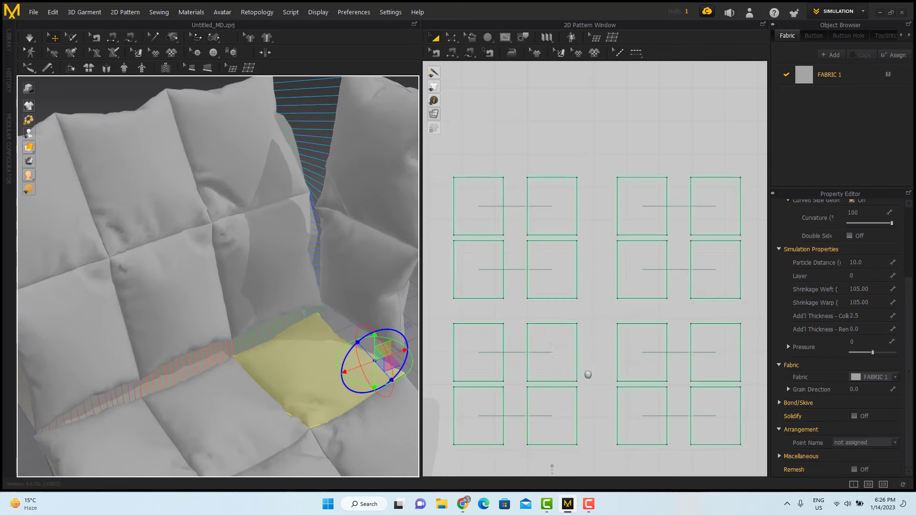
{"action": "scroll", "coordinate": [587, 374], "scroll_direction": "down", "scroll_amount": 1}
{"action": "middle_click_drag", "start_coordinate": [586, 374], "coordinate": [574, 253]}
{"action": "left_click", "coordinate": [673, 234]}
{"action": "left_click", "coordinate": [543, 366]}
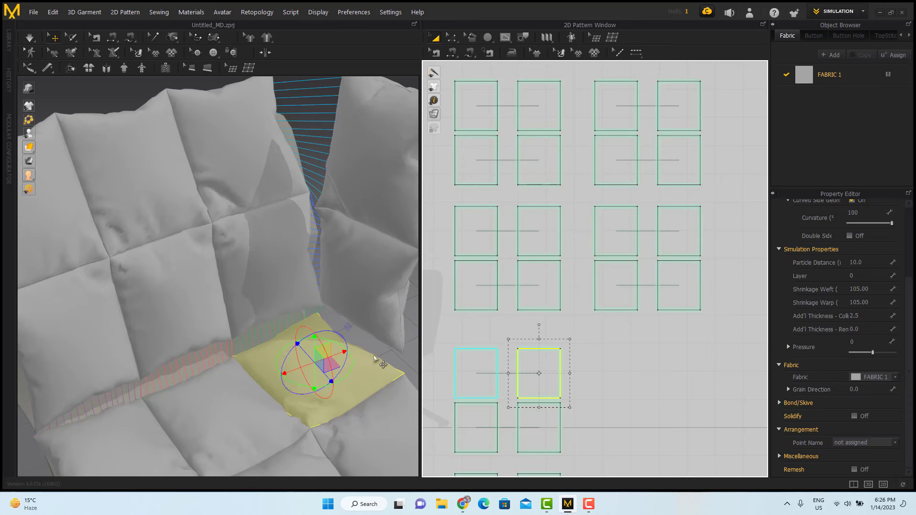
{"action": "key", "text": "ctrl+z"}
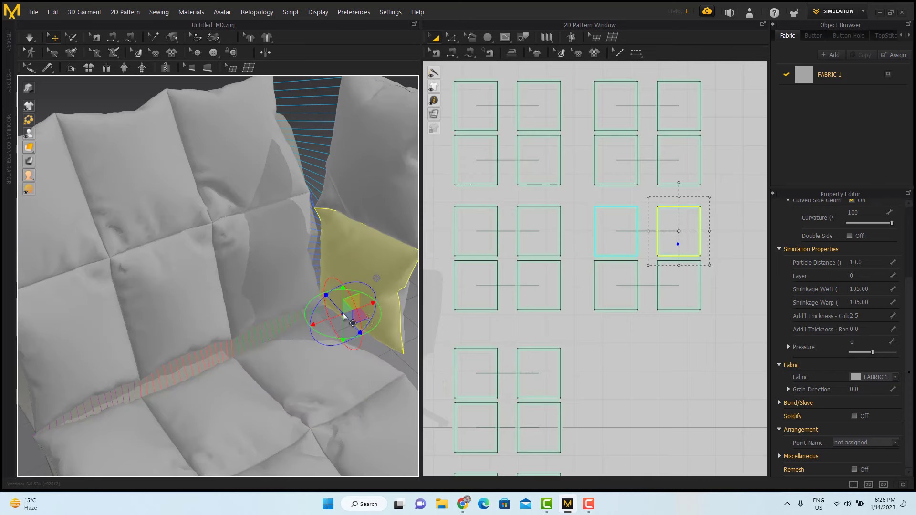
{"action": "left_click", "coordinate": [452, 54]}
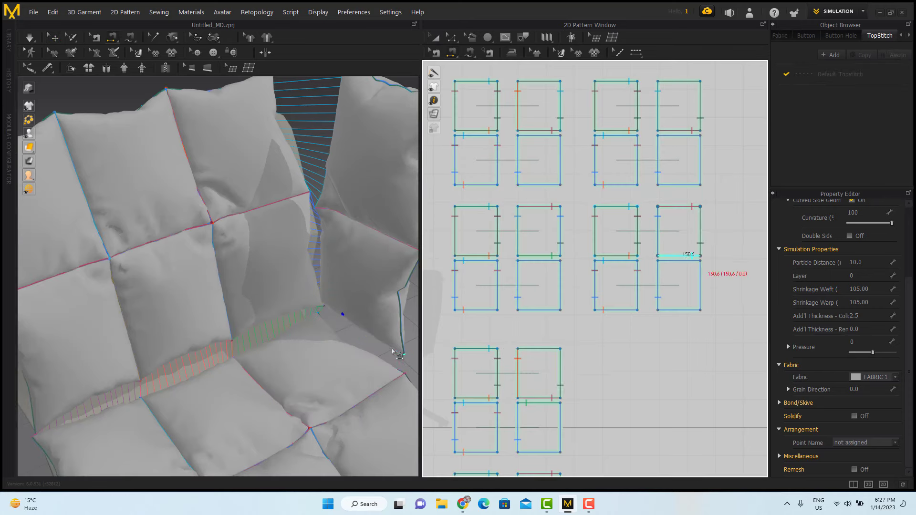
{"action": "left_click", "coordinate": [437, 42]}
- Sew the outer side edge of the rear corner seat cushion to the lower edge of the side cushion above it
{"action": "left_click", "coordinate": [378, 335]}
{"action": "right_click_drag", "start_coordinate": [378, 334], "coordinate": [336, 343]}
{"action": "right_click_drag", "start_coordinate": [338, 382], "coordinate": [335, 387]}
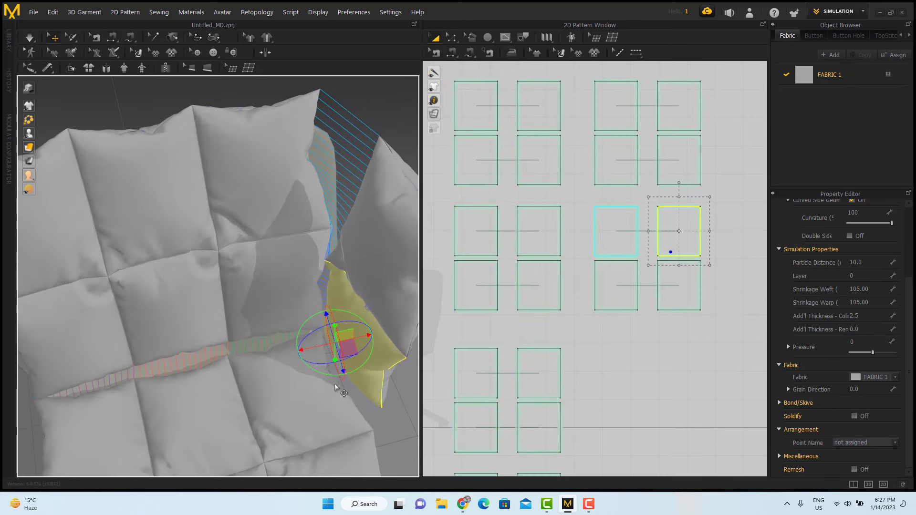
{"action": "key", "text": "ctrl+y"}
{"action": "left_click", "coordinate": [561, 364]}
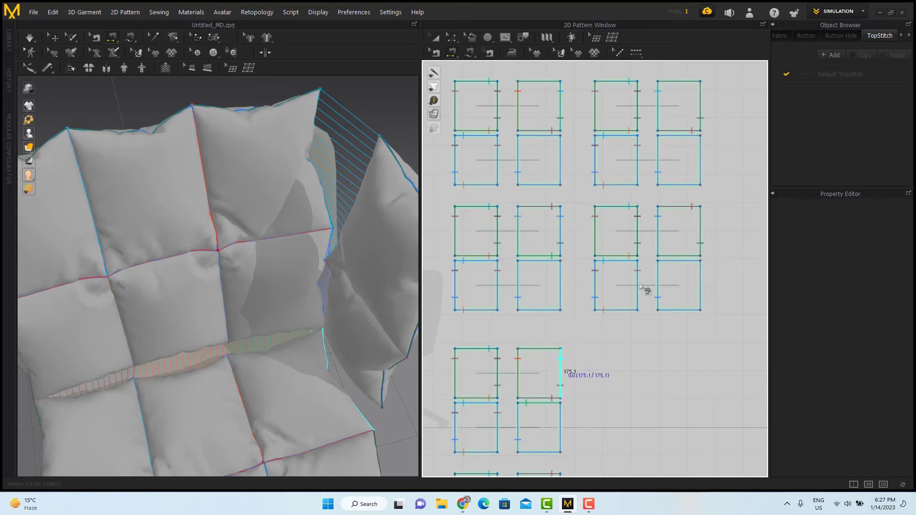
{"action": "left_click", "coordinate": [672, 256]}
{"action": "right_click_drag", "start_coordinate": [369, 286], "coordinate": [327, 360]}
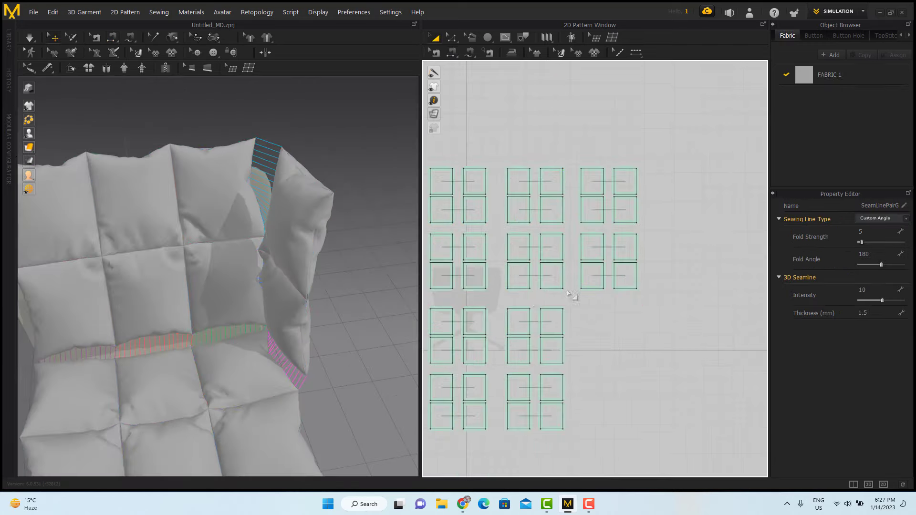
- Copy the eight side cushion panels and paste the duplicate on the opposite side of the 2D pattern layout
{"action": "left_click", "coordinate": [290, 211]}
{"action": "middle_click_drag", "start_coordinate": [607, 321], "coordinate": [666, 313]}
{"action": "scroll", "coordinate": [666, 312], "scroll_direction": "down", "scroll_amount": 2}
{"action": "left_click_drag", "start_coordinate": [721, 192], "coordinate": [653, 317]}
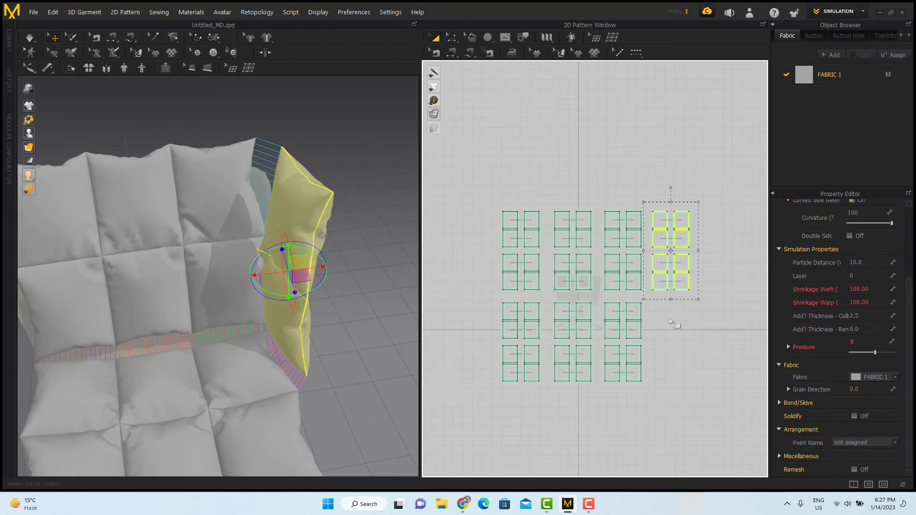
{"action": "key", "text": "ctrl+c"}
{"action": "key", "text": "ctrl+v"}
{"action": "middle_click_drag", "start_coordinate": [531, 315], "coordinate": [651, 311]}
{"action": "left_click", "coordinate": [595, 276]}
- Move the duplicated side cushions toward the opposite side of the chair in 3D
{"action": "scroll", "coordinate": [269, 315], "scroll_direction": "down", "scroll_amount": 8}
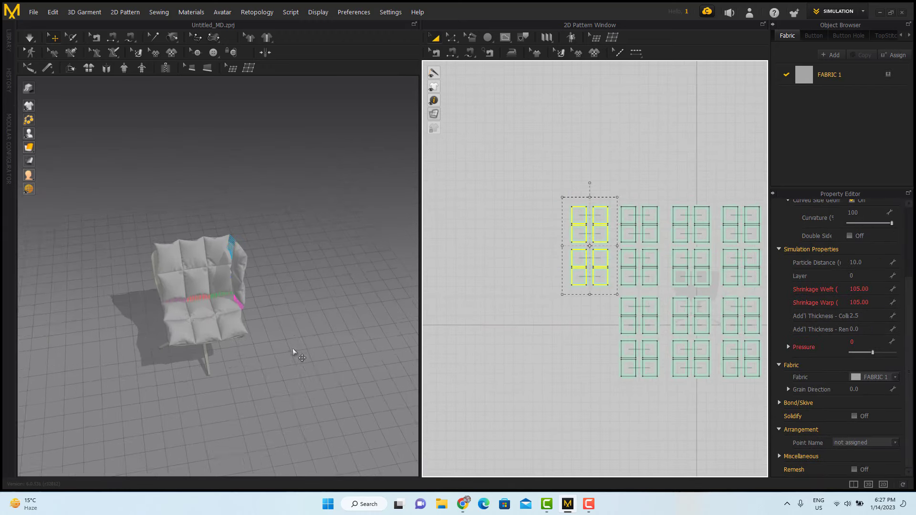
{"action": "right_click_drag", "start_coordinate": [294, 352], "coordinate": [268, 355]}
{"action": "middle_click_drag", "start_coordinate": [268, 355], "coordinate": [341, 376]}
{"action": "right_click_drag", "start_coordinate": [341, 376], "coordinate": [382, 367]}
{"action": "left_click", "coordinate": [64, 272]}
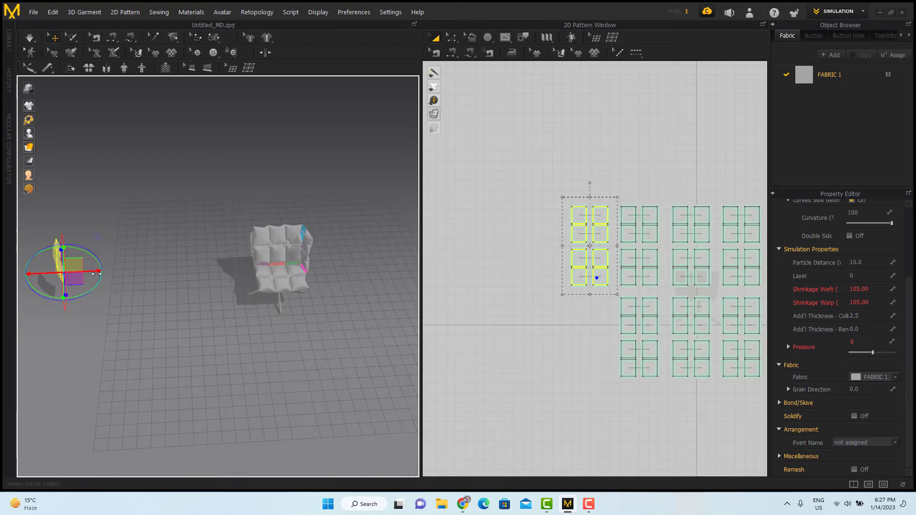
{"action": "left_click_drag", "start_coordinate": [98, 271], "coordinate": [283, 265]}
{"action": "scroll", "coordinate": [306, 260], "scroll_direction": "up", "scroll_amount": 2}
{"action": "middle_click_drag", "start_coordinate": [324, 255], "coordinate": [170, 318]}
{"action": "right_click_drag", "start_coordinate": [167, 316], "coordinate": [309, 230]}
{"action": "scroll", "coordinate": [309, 229], "scroll_direction": "up", "scroll_amount": 4}
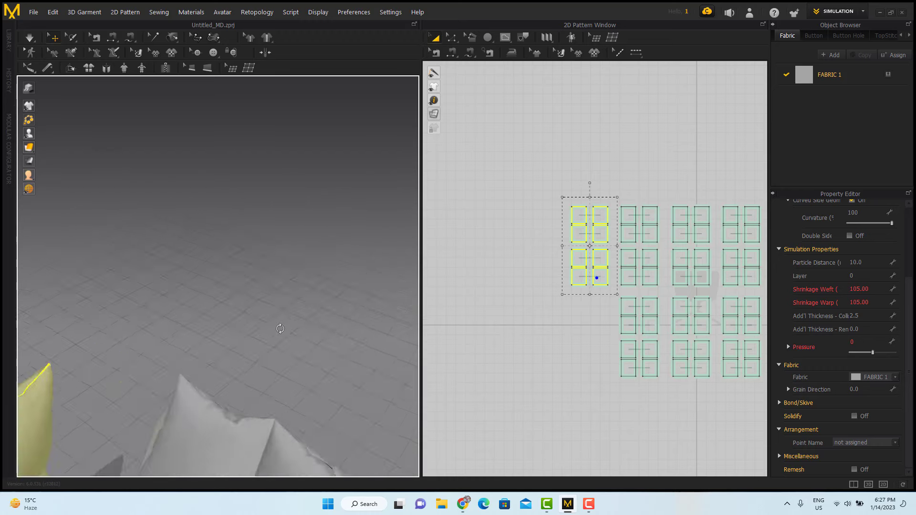
- Fine-tune the duplicated side cushions' position and angle so they stand next to the backrest at the seat's edge
{"action": "middle_click_drag", "start_coordinate": [124, 439], "coordinate": [286, 205]}
{"action": "left_click_drag", "start_coordinate": [226, 323], "coordinate": [268, 318]}
{"action": "right_click_drag", "start_coordinate": [268, 317], "coordinate": [482, 349]}
{"action": "middle_click_drag", "start_coordinate": [482, 350], "coordinate": [517, 370]}
{"action": "left_click_drag", "start_coordinate": [278, 319], "coordinate": [277, 317]}
{"action": "right_click_drag", "start_coordinate": [286, 315], "coordinate": [317, 320]}
{"action": "left_click_drag", "start_coordinate": [235, 338], "coordinate": [228, 332]}
{"action": "right_click_drag", "start_coordinate": [253, 315], "coordinate": [312, 286]}
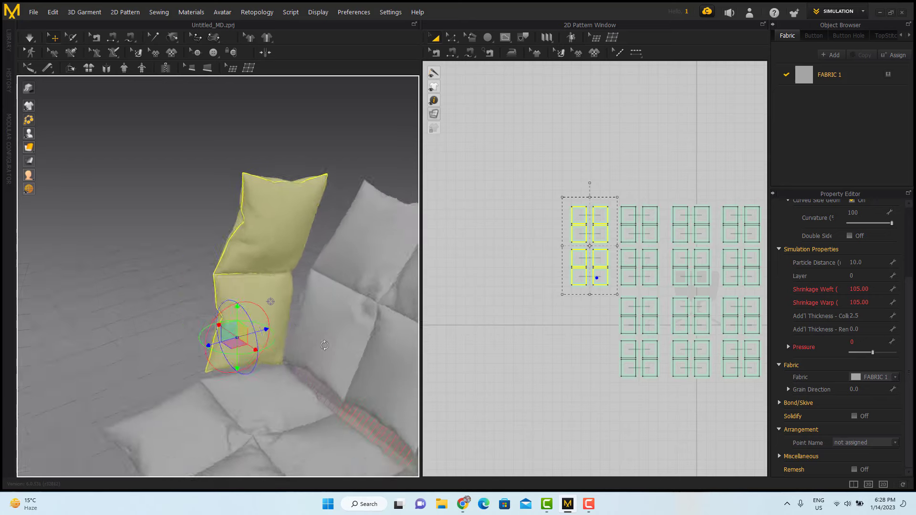
- Sew the inner edge of the upper duplicated side cushion to the outer edge of the adjacent top backrest cushion
{"action": "middle_click_drag", "start_coordinate": [319, 239], "coordinate": [185, 229]}
{"action": "left_click", "coordinate": [185, 225]}
{"action": "scroll", "coordinate": [207, 208], "scroll_direction": "up", "scroll_amount": 1}
{"action": "right_click_drag", "start_coordinate": [207, 208], "coordinate": [156, 182]}
{"action": "left_click", "coordinate": [156, 183]}
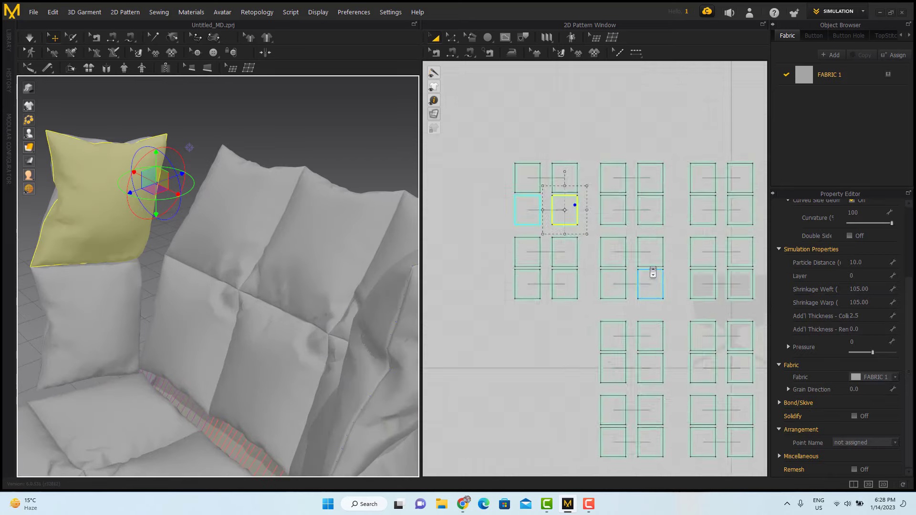
{"action": "left_click", "coordinate": [213, 173]}
{"action": "left_click", "coordinate": [156, 184]}
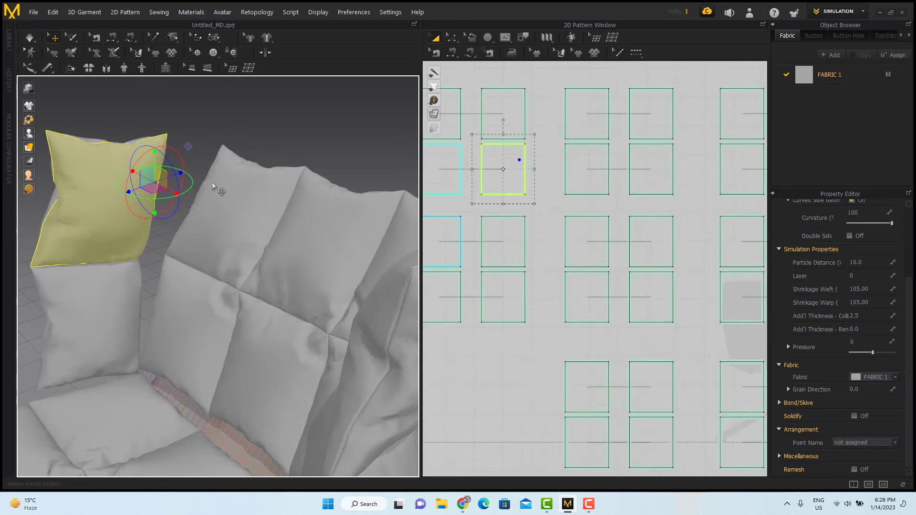
{"action": "left_click", "coordinate": [213, 184]}
{"action": "left_click", "coordinate": [452, 53]}
{"action": "left_click", "coordinate": [526, 155]}
{"action": "left_click", "coordinate": [626, 107]}
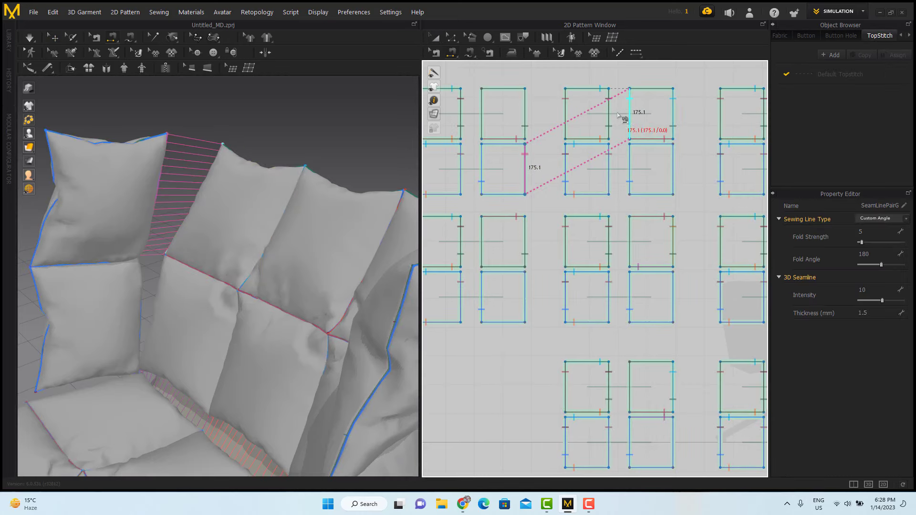
- Sew the inner edge of the lower duplicated side cushion to the outer edge of the adjacent lower backrest cushion
{"action": "middle_click_drag", "start_coordinate": [444, 143], "coordinate": [490, 128]}
{"action": "left_click", "coordinate": [435, 38]}
{"action": "left_click", "coordinate": [138, 293]}
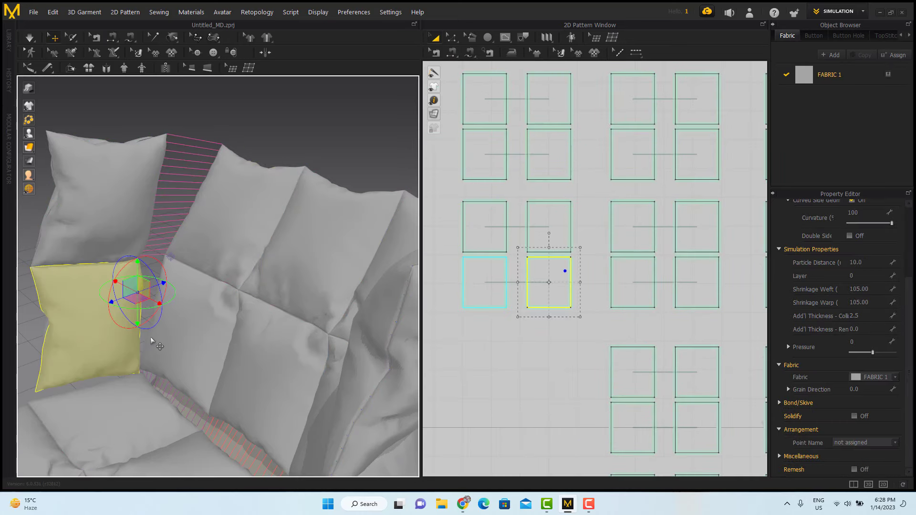
{"action": "left_click", "coordinate": [151, 337]}
{"action": "left_click", "coordinate": [452, 52]}
{"action": "left_click", "coordinate": [571, 281]}
{"action": "left_click", "coordinate": [675, 227]}
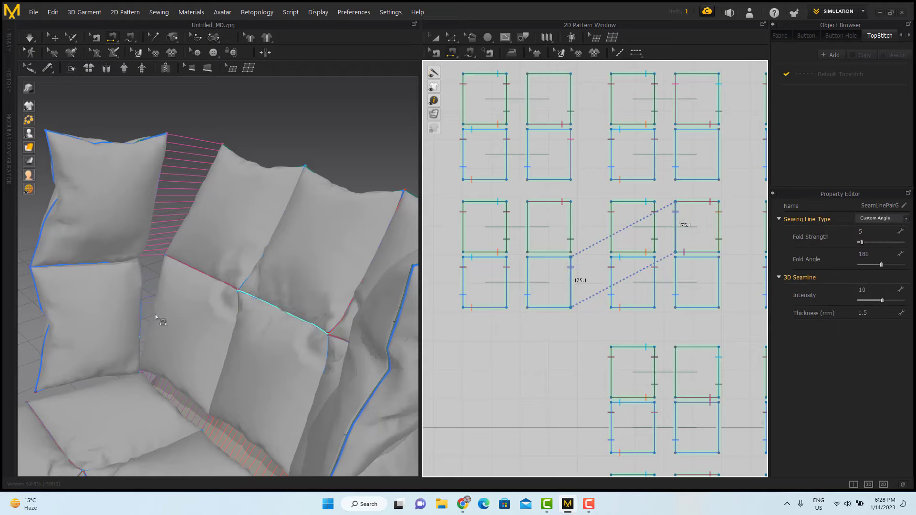
- Sew the bottom edge of the lower duplicated side cushion to the outer side edge of the rear corner seat cushion
{"action": "right_click_drag", "start_coordinate": [155, 316], "coordinate": [238, 305]}
{"action": "left_click", "coordinate": [434, 38]}
{"action": "right_click_drag", "start_coordinate": [176, 370], "coordinate": [171, 371]}
{"action": "left_click", "coordinate": [171, 371]}
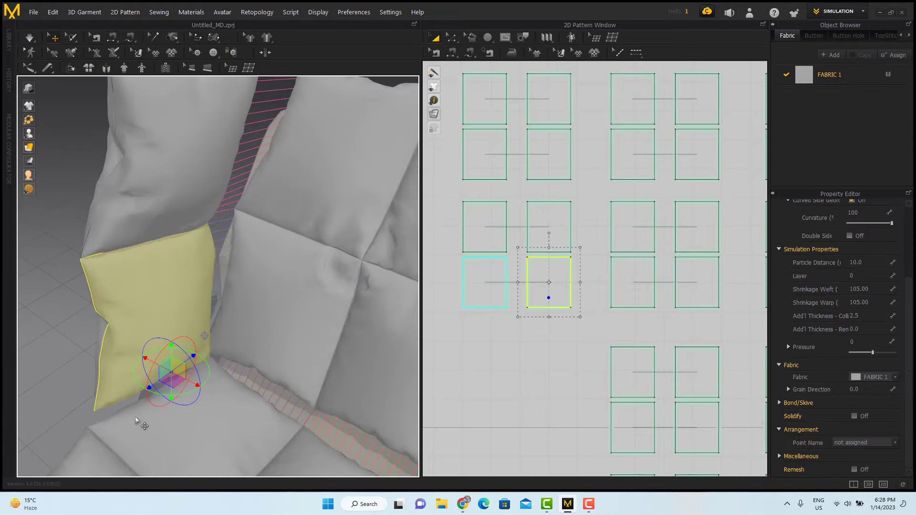
{"action": "left_click", "coordinate": [135, 418]}
{"action": "left_click", "coordinate": [158, 379]}
{"action": "left_click", "coordinate": [122, 424]}
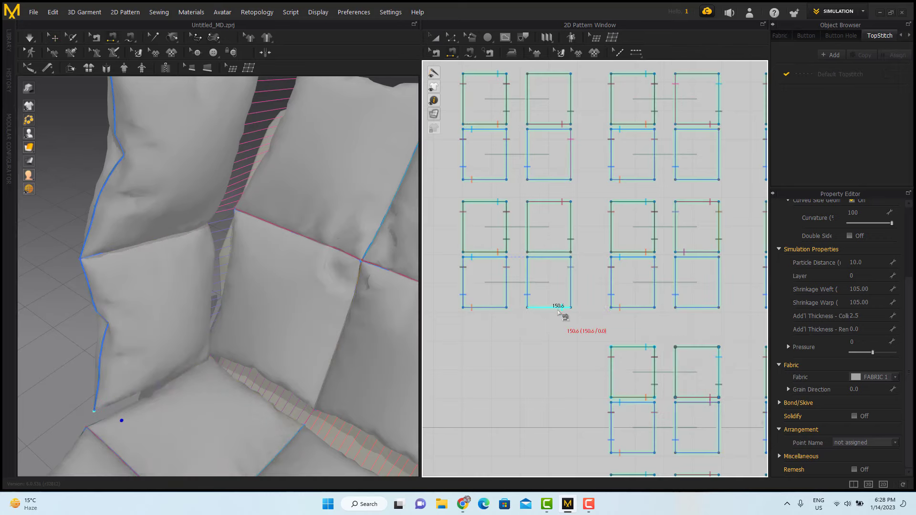
{"action": "left_click", "coordinate": [560, 308]}
{"action": "left_click", "coordinate": [675, 377]}
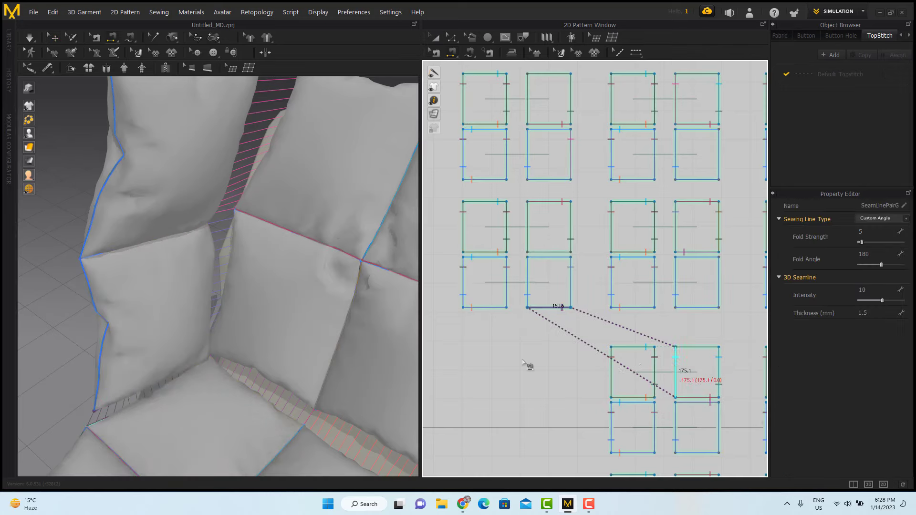
- Simulate the newly sewn cushions and pull the top backrest cushions toward the chair shell, finishing with the simulation stopped
{"action": "scroll", "coordinate": [264, 370], "scroll_direction": "down", "scroll_amount": 4}
{"action": "right_click_drag", "start_coordinate": [288, 355], "coordinate": [309, 366]}
{"action": "key", "text": "q"}
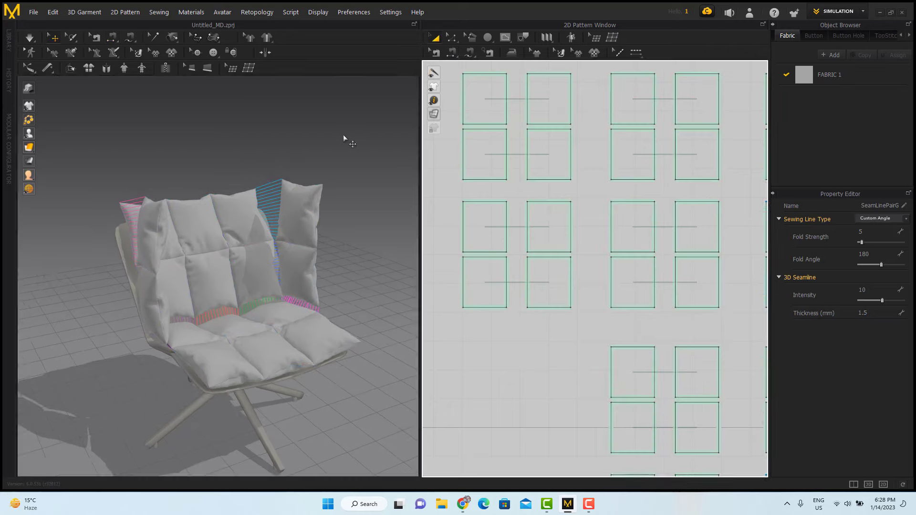
{"action": "key", "text": "space"}
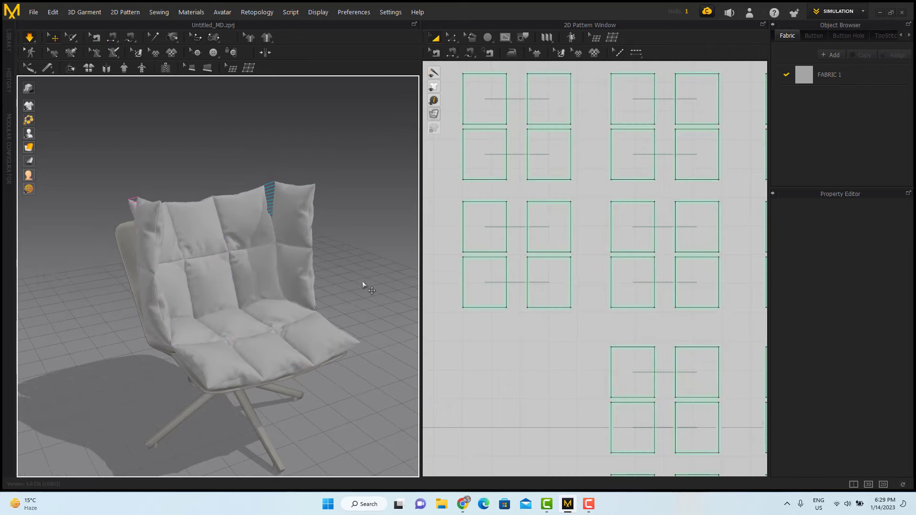
{"action": "right_click_drag", "start_coordinate": [359, 285], "coordinate": [182, 359]}
{"action": "left_click", "coordinate": [266, 365]}
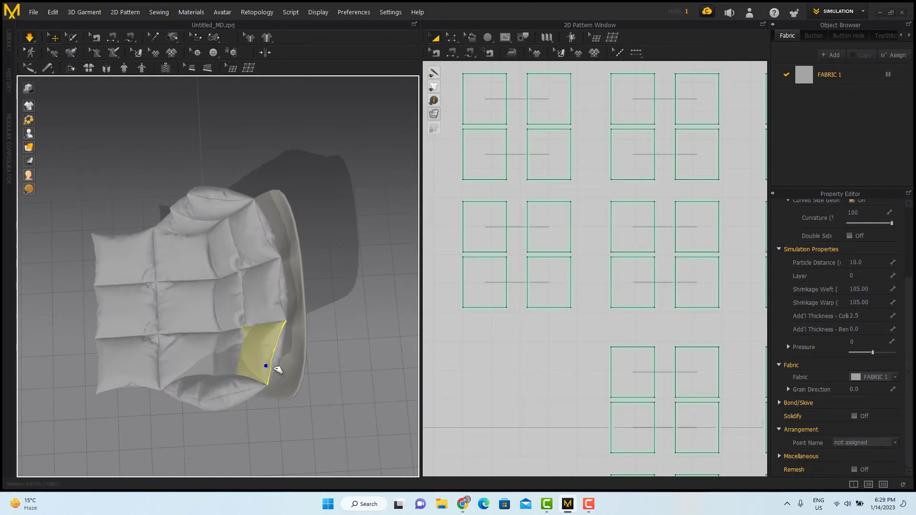
{"action": "left_click", "coordinate": [266, 221]}
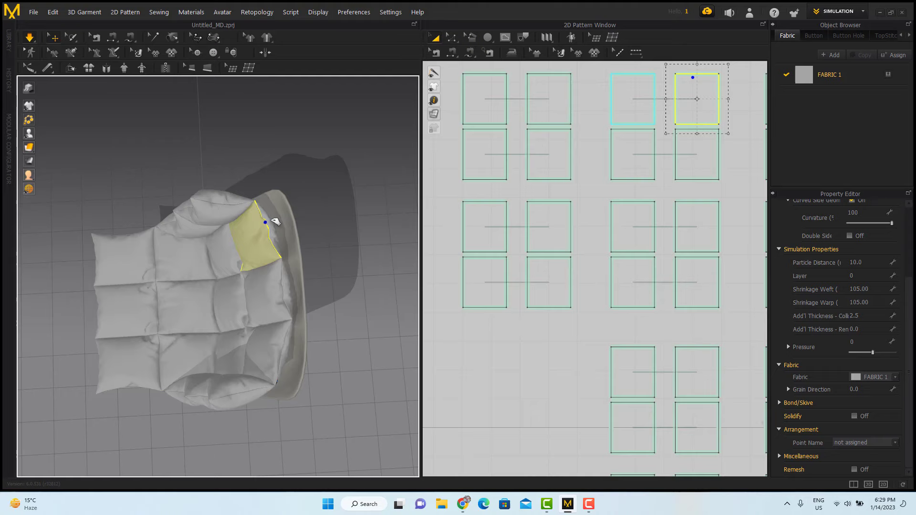
{"action": "left_click", "coordinate": [361, 317]}
{"action": "right_click_drag", "start_coordinate": [361, 317], "coordinate": [392, 253]}
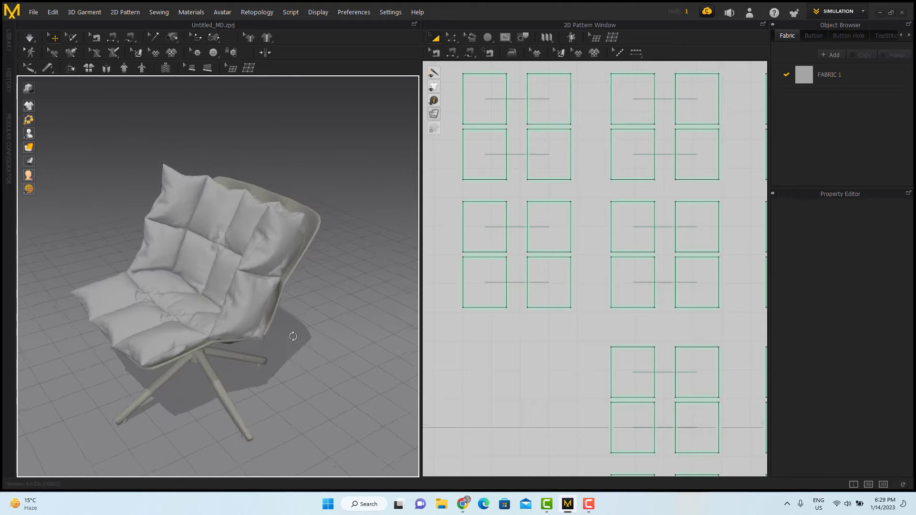
- Examine how the side cushions meet the backrest and seat from above and from the front
{"action": "right_click_drag", "start_coordinate": [293, 336], "coordinate": [291, 236]}
{"action": "left_click", "coordinate": [291, 236]}
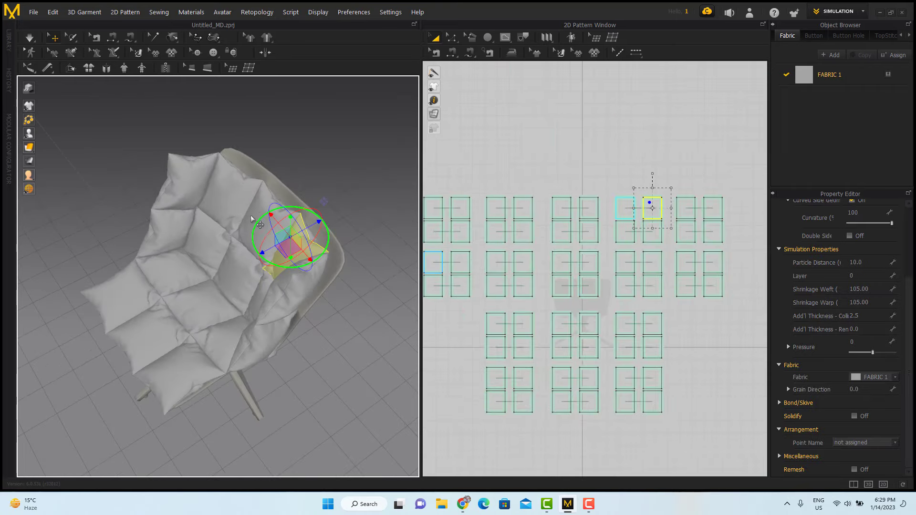
{"action": "left_click", "coordinate": [230, 200]}
{"action": "left_click", "coordinate": [267, 229]}
{"action": "left_click_drag", "start_coordinate": [669, 186], "coordinate": [484, 310]}
{"action": "right_click_drag", "start_coordinate": [286, 329], "coordinate": [256, 338]}
{"action": "left_click", "coordinate": [320, 382]}
{"action": "right_click_drag", "start_coordinate": [320, 383], "coordinate": [365, 336]}
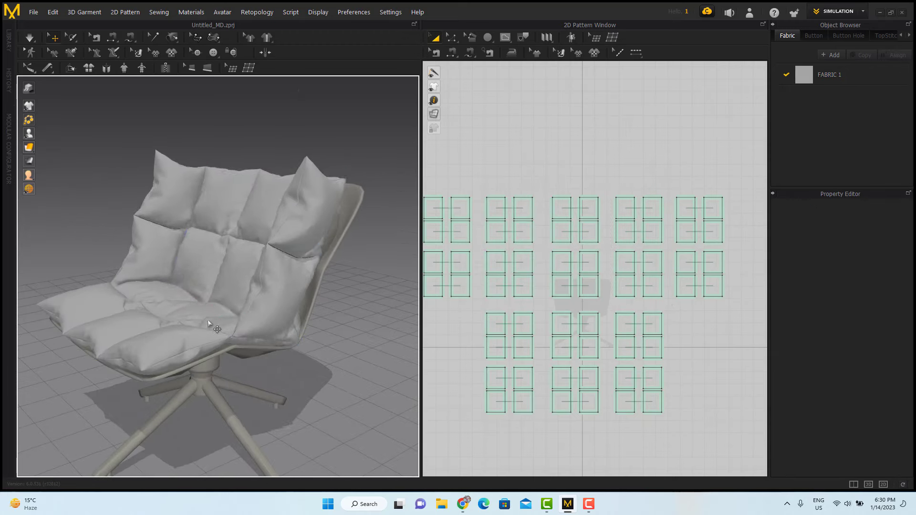
- Freeze all the seat cushion panels
{"action": "left_click_drag", "start_coordinate": [716, 431], "coordinate": [464, 317]}
{"action": "key", "text": "ctrl+k"}
{"action": "left_click", "coordinate": [375, 385]}
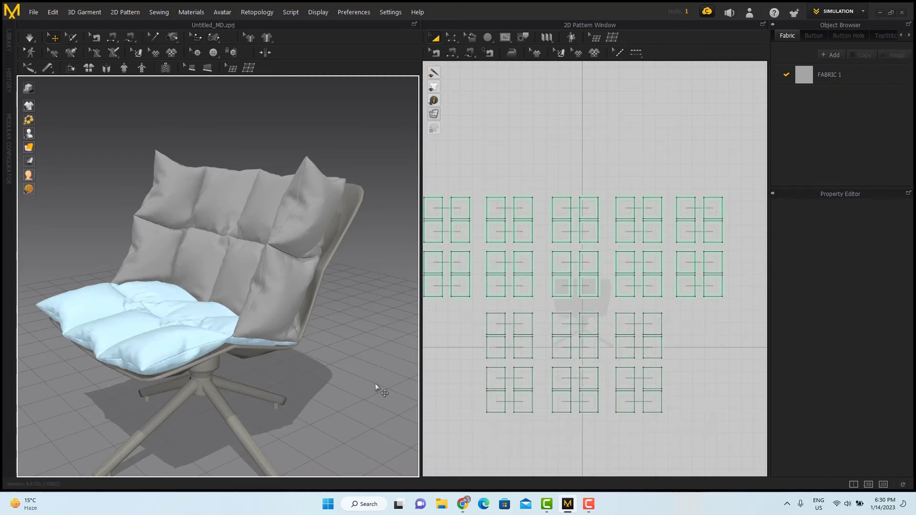
- Unfreeze all the seat cushion panels
{"action": "right_click_drag", "start_coordinate": [378, 378], "coordinate": [410, 379]}
{"action": "left_click_drag", "start_coordinate": [720, 444], "coordinate": [465, 310]}
{"action": "left_click", "coordinate": [369, 280]}
{"action": "scroll", "coordinate": [451, 262], "scroll_direction": "down", "scroll_amount": 2}
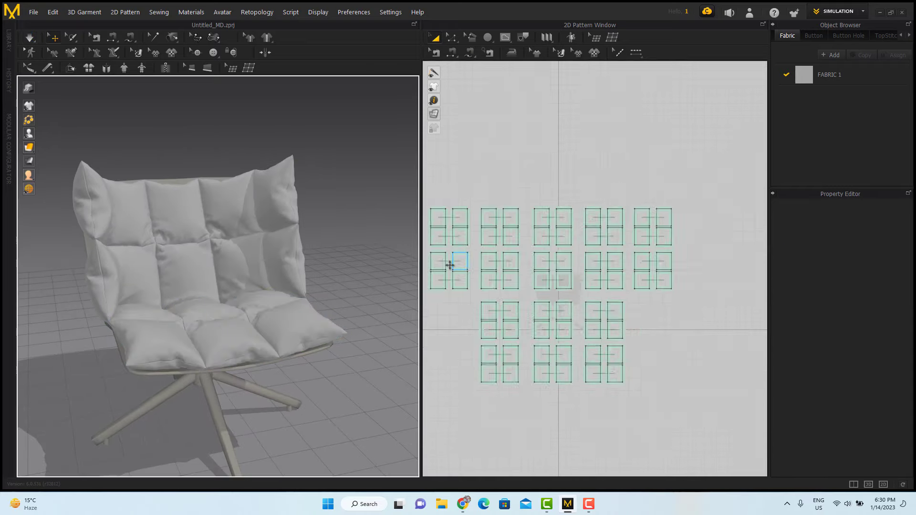
- Set the particle distance of all seat, backrest and side cushion panels to 8
{"action": "middle_click_drag", "start_coordinate": [557, 319], "coordinate": [622, 314]}
{"action": "left_click", "coordinate": [307, 323]}
{"action": "left_click", "coordinate": [283, 277]}
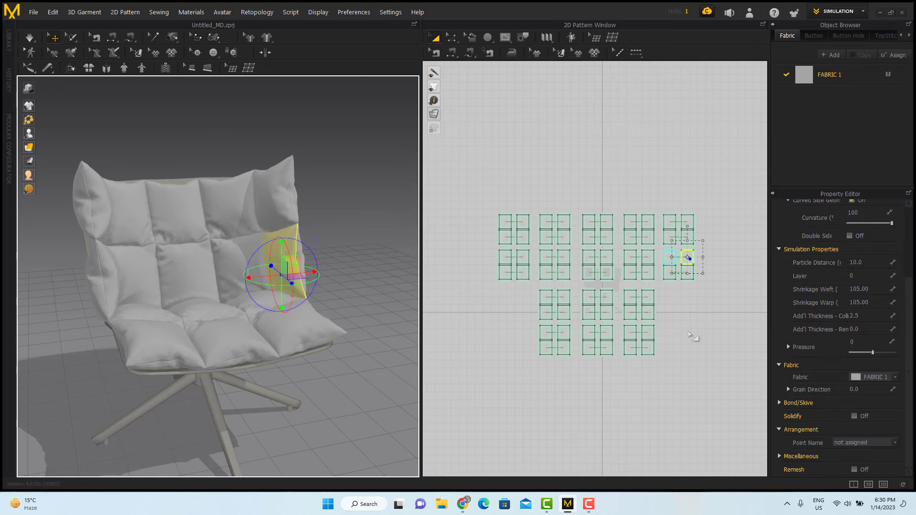
{"action": "left_click_drag", "start_coordinate": [724, 377], "coordinate": [459, 197]}
{"action": "left_click", "coordinate": [873, 262]}
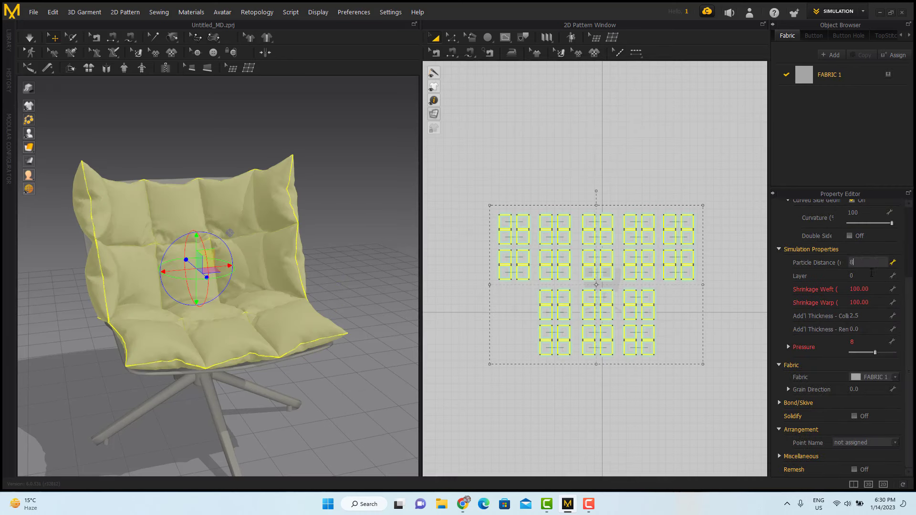
{"action": "type", "text": "8"}
{"action": "key", "text": "Return"}
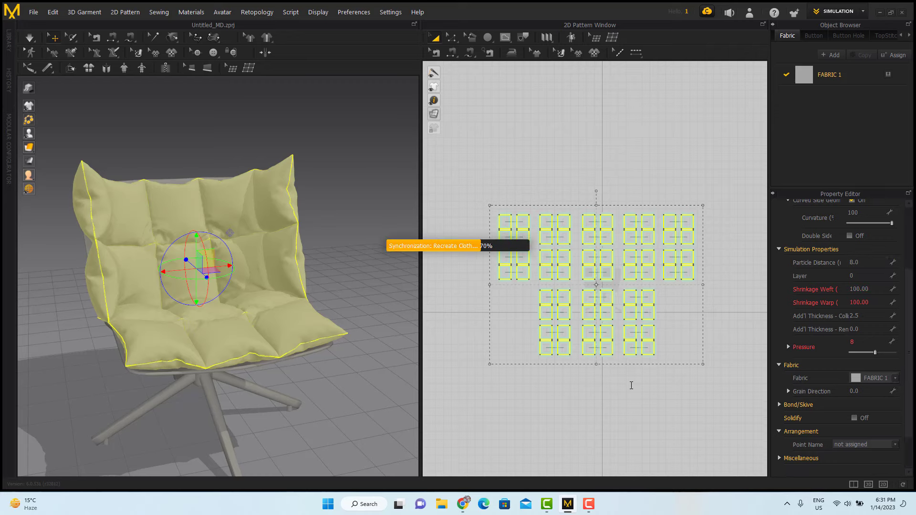
{"action": "key", "text": "Tab"}
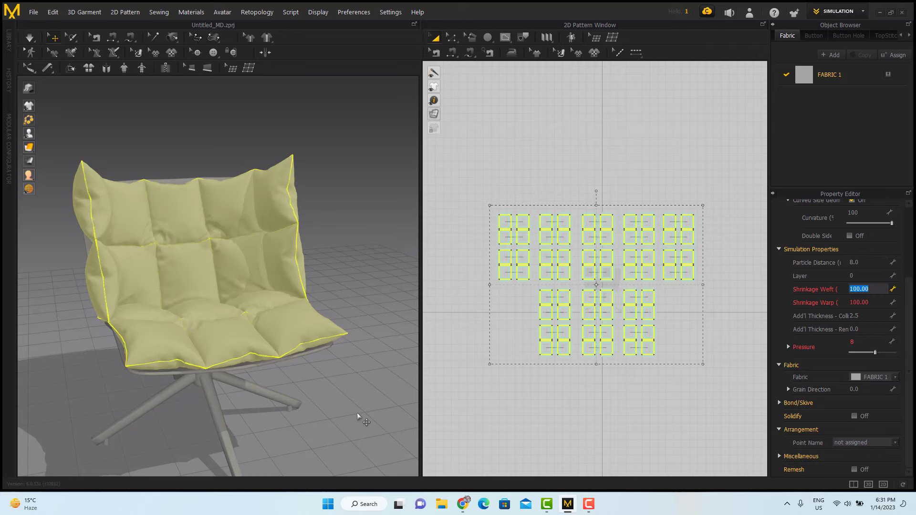
{"action": "left_click", "coordinate": [359, 413]}
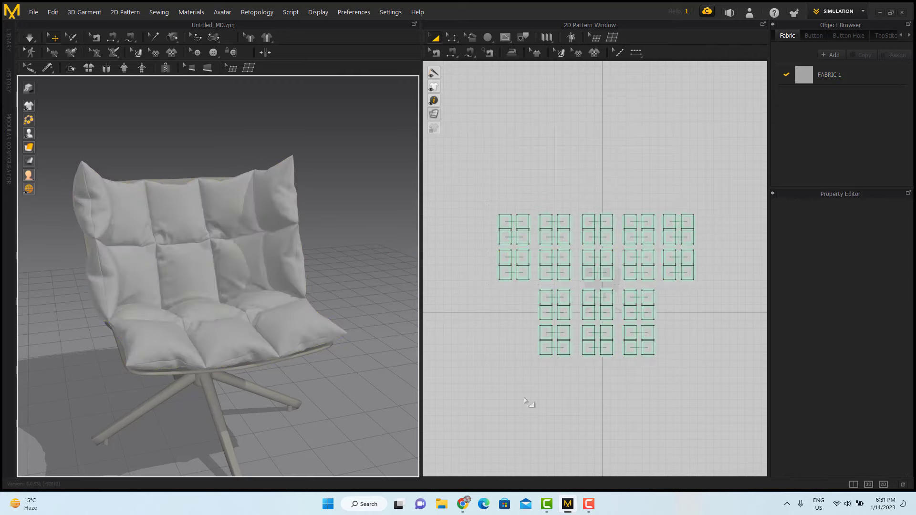
- Select the front panels of all seat, backrest and side cushions and check their shrinkage and pressure settings
{"action": "scroll", "coordinate": [691, 239], "scroll_direction": "up", "scroll_amount": 3}
{"action": "left_click_drag", "start_coordinate": [722, 193], "coordinate": [669, 328]}
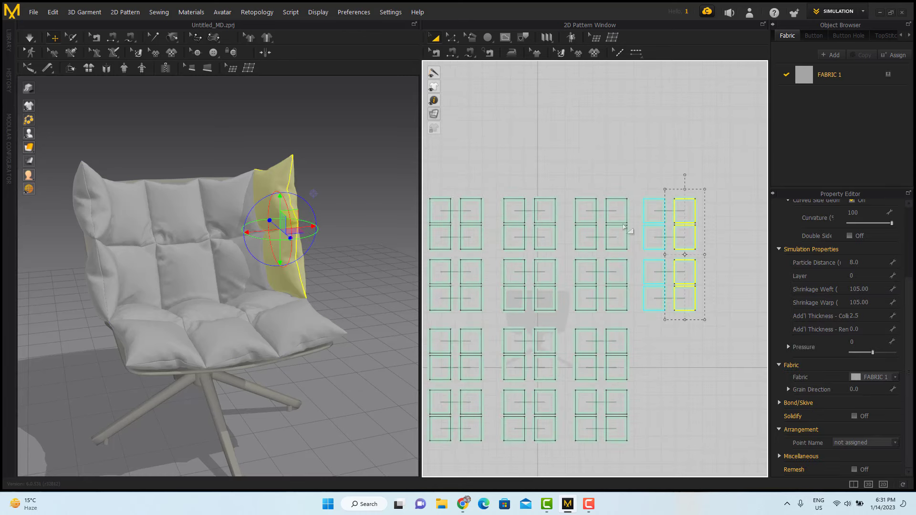
{"action": "left_click_drag", "start_coordinate": [623, 227], "coordinate": [604, 315], "text": "shift"}
{"action": "middle_click_drag", "start_coordinate": [639, 340], "coordinate": [666, 286]}
{"action": "left_click_drag", "start_coordinate": [629, 405], "coordinate": [628, 406], "text": "shift"}
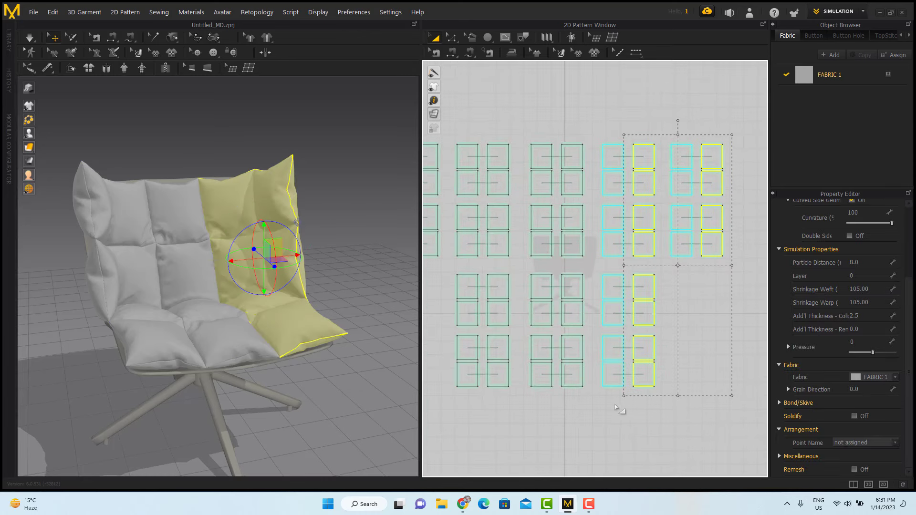
{"action": "key", "text": "Delete"}
{"action": "key", "text": "ctrl+z"}
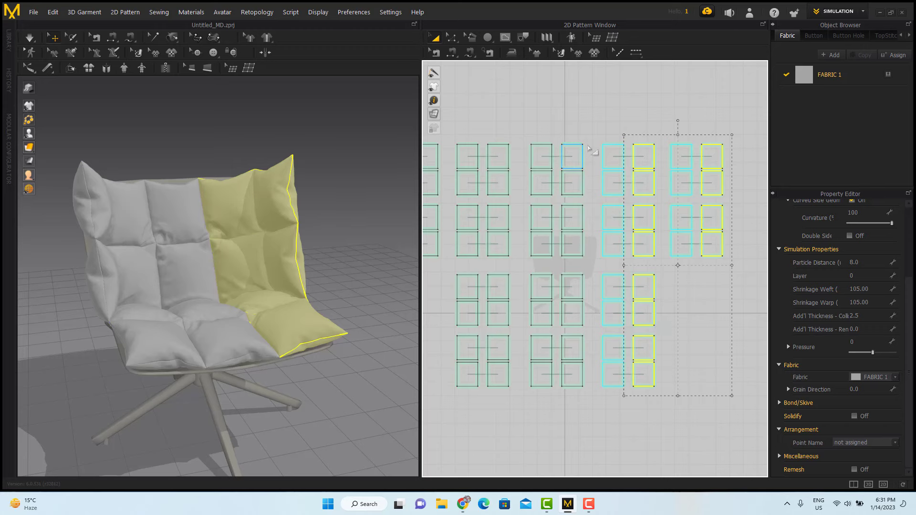
{"action": "left_click_drag", "start_coordinate": [592, 132], "coordinate": [561, 425], "text": "shift"}
{"action": "middle_click_drag", "start_coordinate": [532, 322], "coordinate": [590, 299]}
{"action": "left_click_drag", "start_coordinate": [546, 384], "coordinate": [497, 121], "text": "shift"}
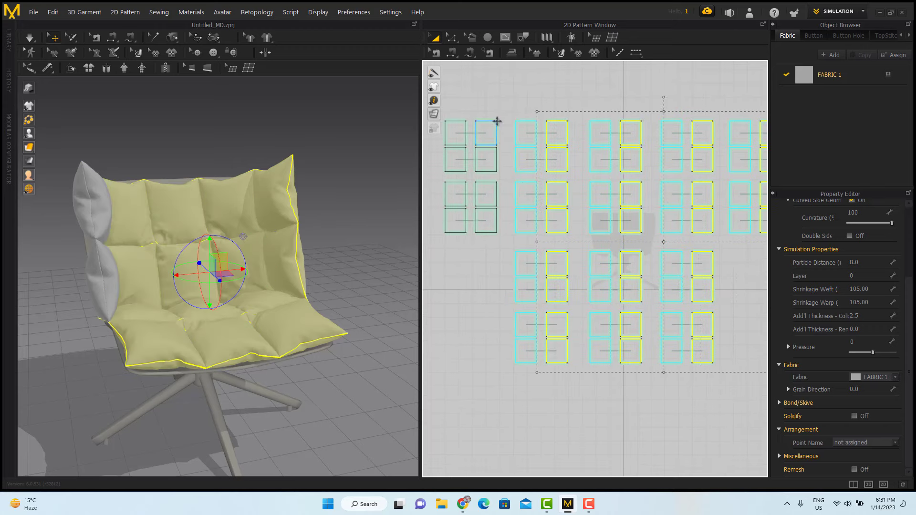
{"action": "left_click_drag", "start_coordinate": [474, 281], "coordinate": [473, 297], "text": "shift"}
{"action": "scroll", "coordinate": [472, 306], "scroll_direction": "down", "scroll_amount": 5}
{"action": "scroll", "coordinate": [473, 307], "scroll_direction": "up", "scroll_amount": 5}
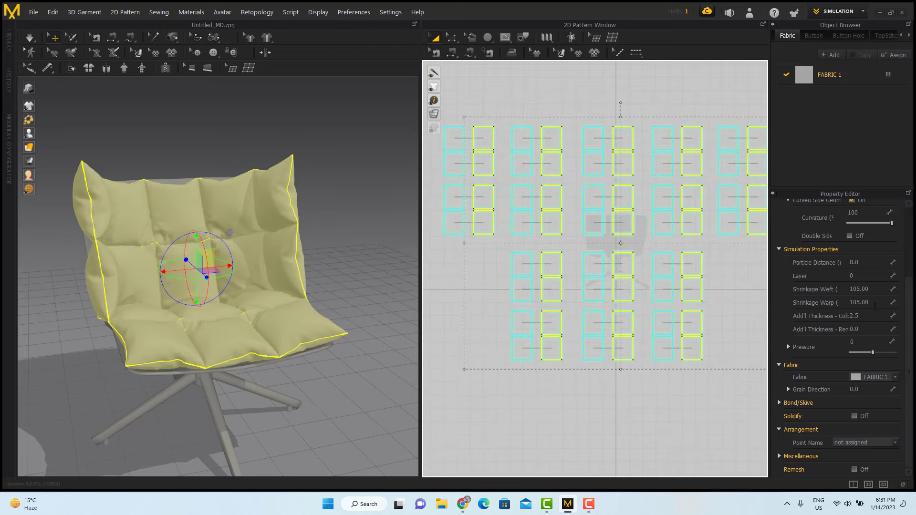
{"action": "left_click", "coordinate": [866, 289]}
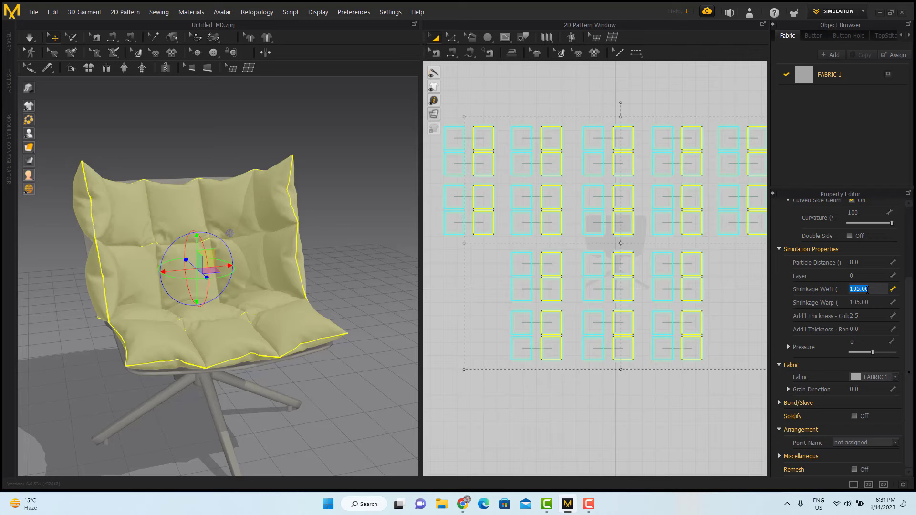
{"action": "left_click", "coordinate": [358, 282]}
- Select the back panels of all seat, backrest and side cushions and freeze them
{"action": "middle_click_drag", "start_coordinate": [490, 329], "coordinate": [512, 357]}
{"action": "left_click_drag", "start_coordinate": [490, 147], "coordinate": [449, 305]}
{"action": "left_click_drag", "start_coordinate": [527, 352], "coordinate": [522, 401], "text": "shift"}
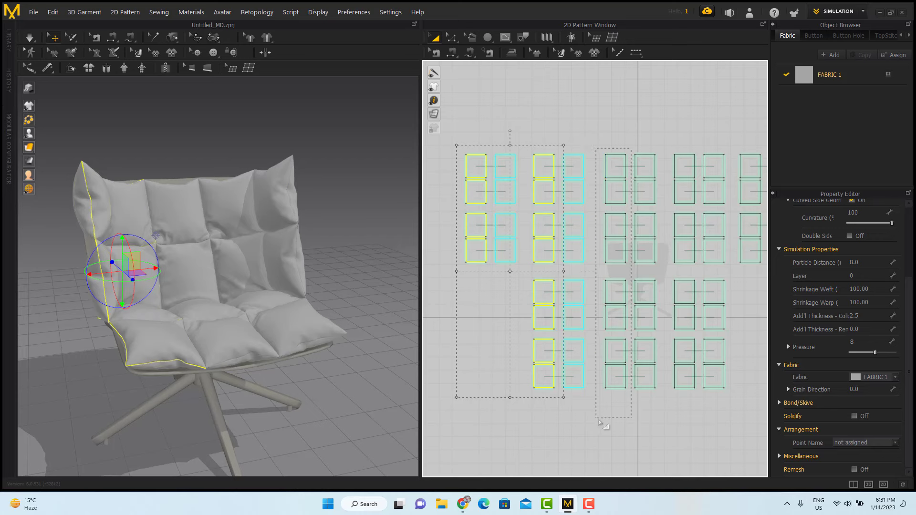
{"action": "left_click_drag", "start_coordinate": [598, 420], "coordinate": [596, 418], "text": "shift"}
{"action": "middle_click_drag", "start_coordinate": [640, 403], "coordinate": [564, 376]}
{"action": "left_click_drag", "start_coordinate": [625, 122], "coordinate": [591, 396], "text": "shift"}
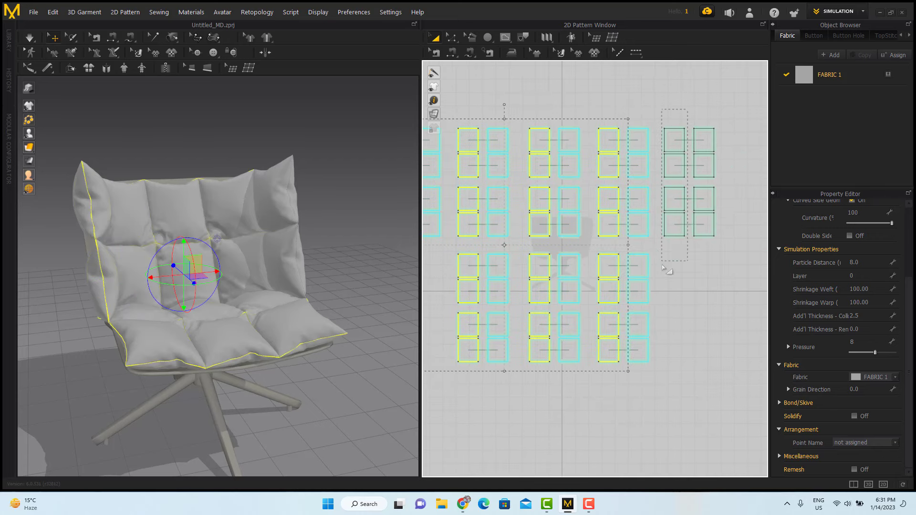
{"action": "left_click_drag", "start_coordinate": [663, 266], "coordinate": [659, 270], "text": "shift"}
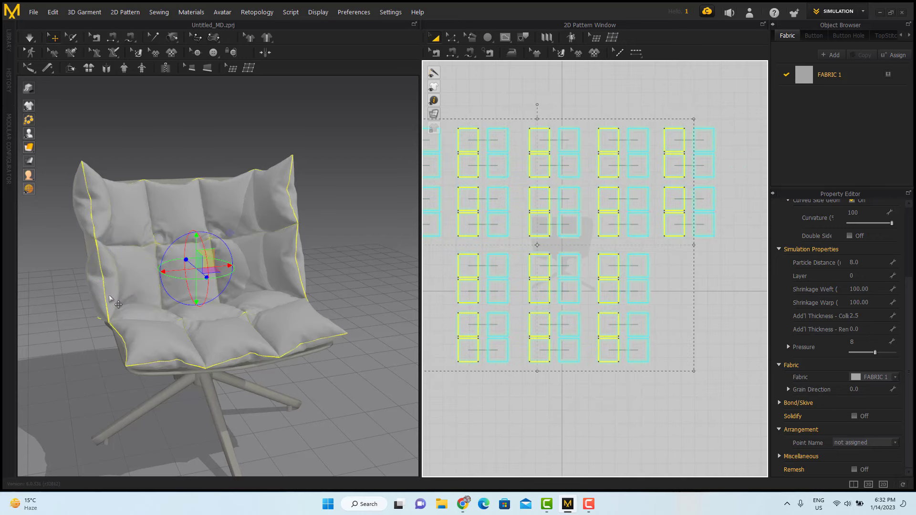
{"action": "right_click_drag", "start_coordinate": [111, 299], "coordinate": [281, 305]}
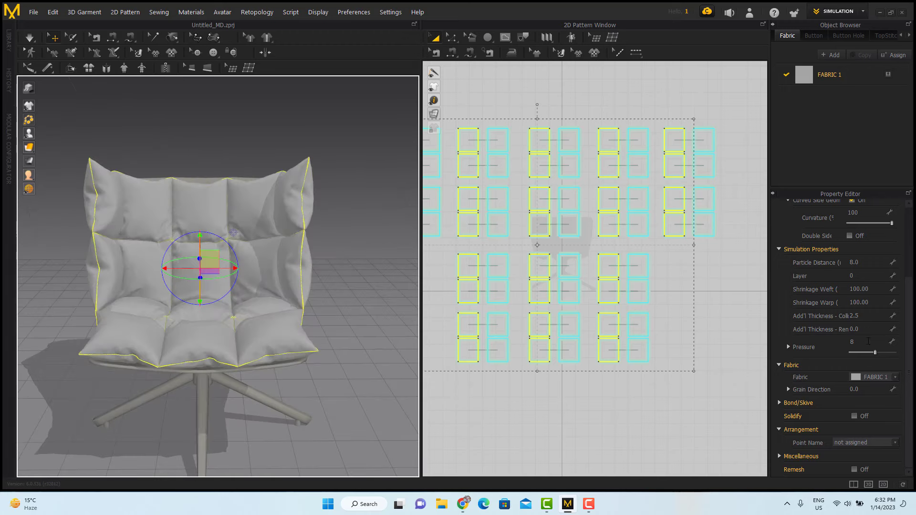
{"action": "left_click", "coordinate": [328, 409]}
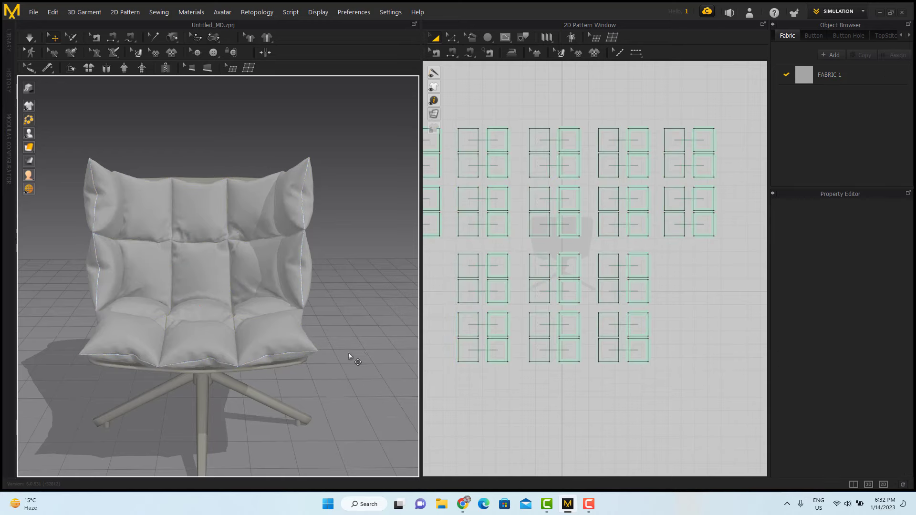
- Simulate the cushions with their back panels frozen and check the resulting folds up close
{"action": "right_click_drag", "start_coordinate": [348, 353], "coordinate": [388, 339]}
{"action": "key", "text": "space"}
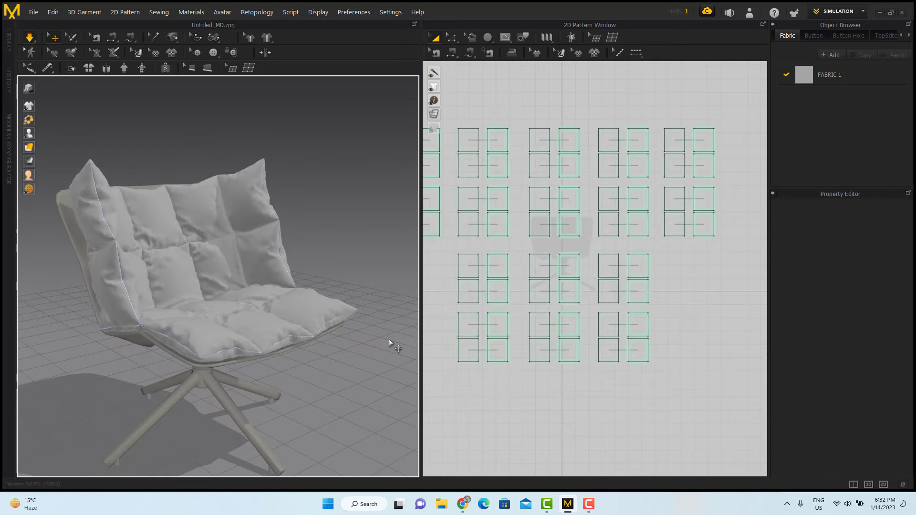
{"action": "right_click_drag", "start_coordinate": [330, 344], "coordinate": [228, 328]}
{"action": "scroll", "coordinate": [192, 321], "scroll_direction": "up", "scroll_amount": 6}
{"action": "scroll", "coordinate": [224, 337], "scroll_direction": "down", "scroll_amount": 5}
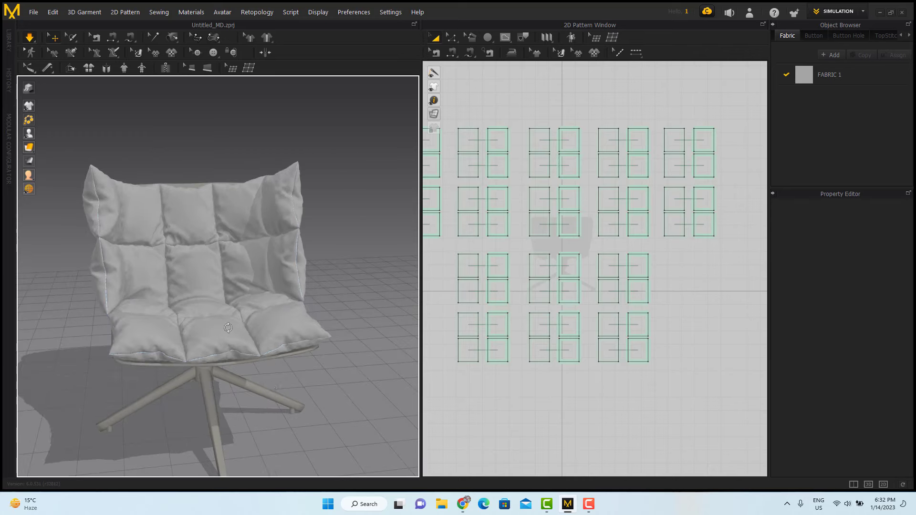
- Simulate the cushions with the side cushions pinned to the shell edge, stop the simulation and check the fit from several sides
{"action": "scroll", "coordinate": [323, 387], "scroll_direction": "down", "scroll_amount": 3}
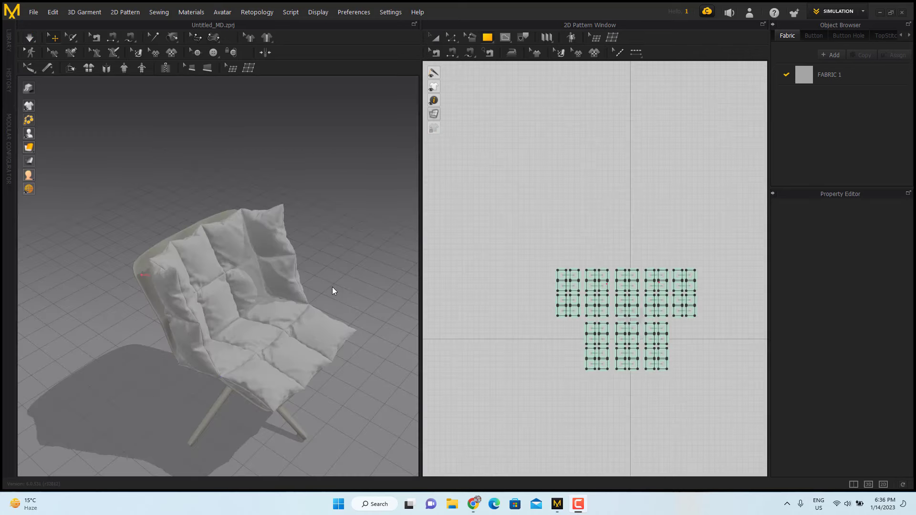
{"action": "right_click_drag", "start_coordinate": [332, 287], "coordinate": [365, 296]}
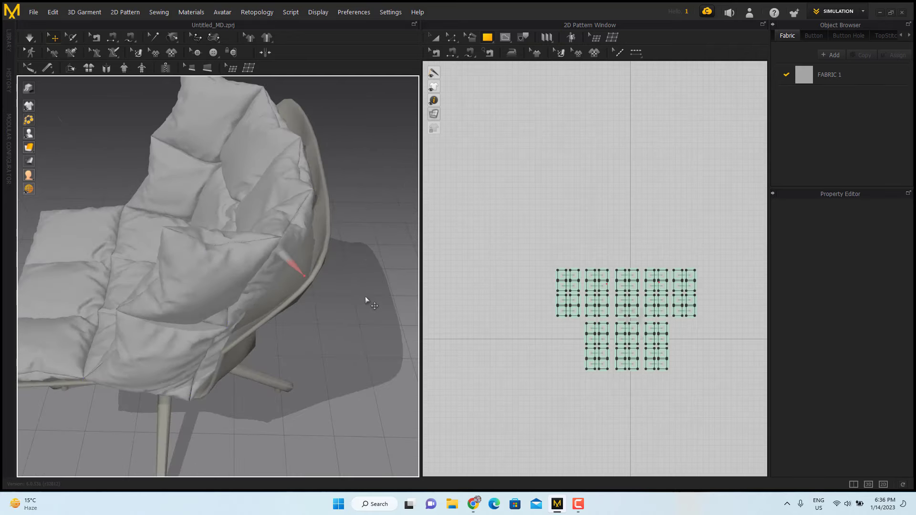
{"action": "key", "text": "space"}
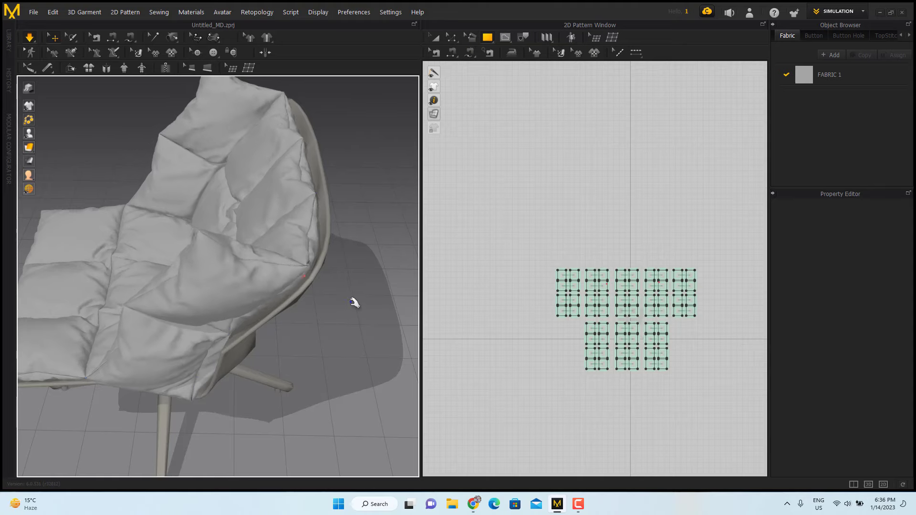
{"action": "right_click_drag", "start_coordinate": [380, 256], "coordinate": [456, 292]}
{"action": "right_click_drag", "start_coordinate": [319, 299], "coordinate": [344, 309]}
{"action": "key", "text": "space"}
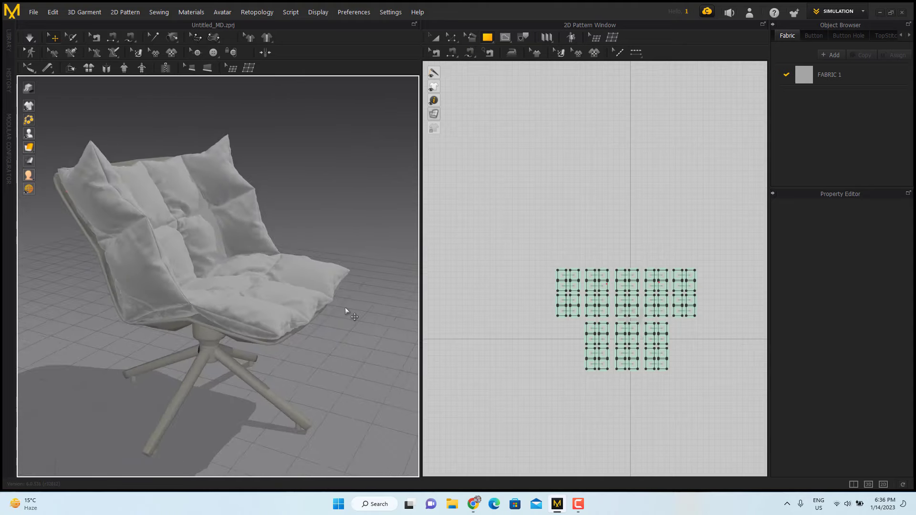
{"action": "mouse_move", "coordinate": [348, 370]}
{"action": "right_mouse_down"}
{"action": "mouse_move", "coordinate": [272, 382]}
{"action": "mouse_move", "coordinate": [192, 368]}
{"action": "mouse_move", "coordinate": [274, 382]}
{"action": "mouse_move", "coordinate": [360, 374]}
{"action": "right_mouse_up"}
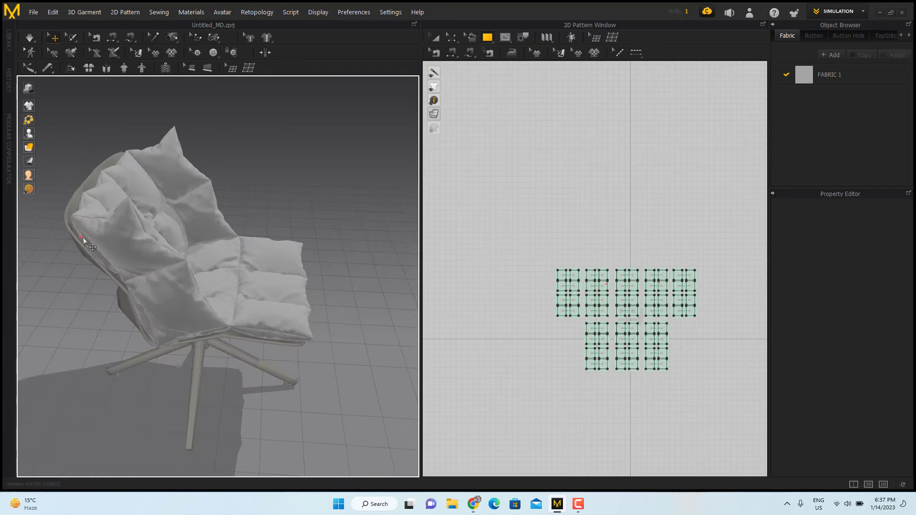
- Delete all pins from the cushions and check the chair from the other side
{"action": "left_click", "coordinate": [82, 238]}
{"action": "right_click", "coordinate": [82, 238]}
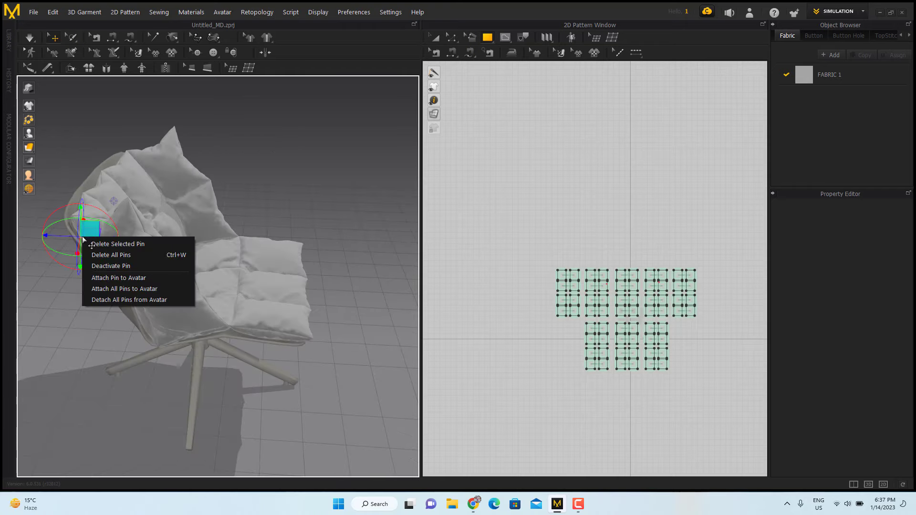
{"action": "left_click", "coordinate": [148, 260]}
{"action": "right_click_drag", "start_coordinate": [363, 306], "coordinate": [435, 297]}
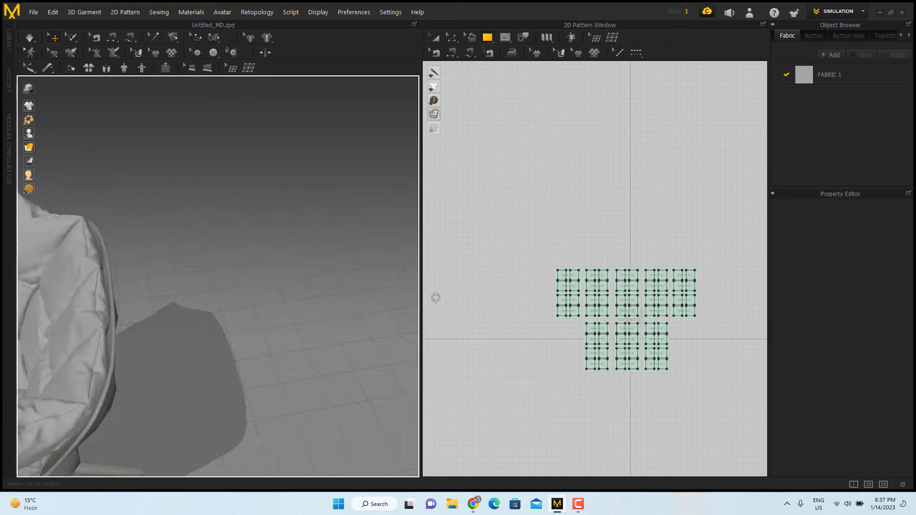
{"action": "scroll", "coordinate": [267, 278], "scroll_direction": "down", "scroll_amount": 5}
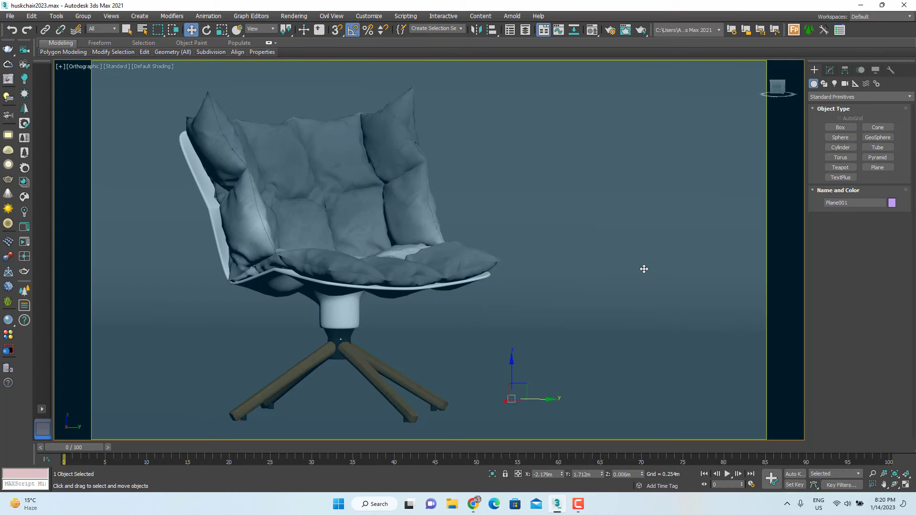
- Switch to 3ds Max, sample the wood material from a chair leg and inspect its enlarged preview
{"action": "key", "text": "m"}
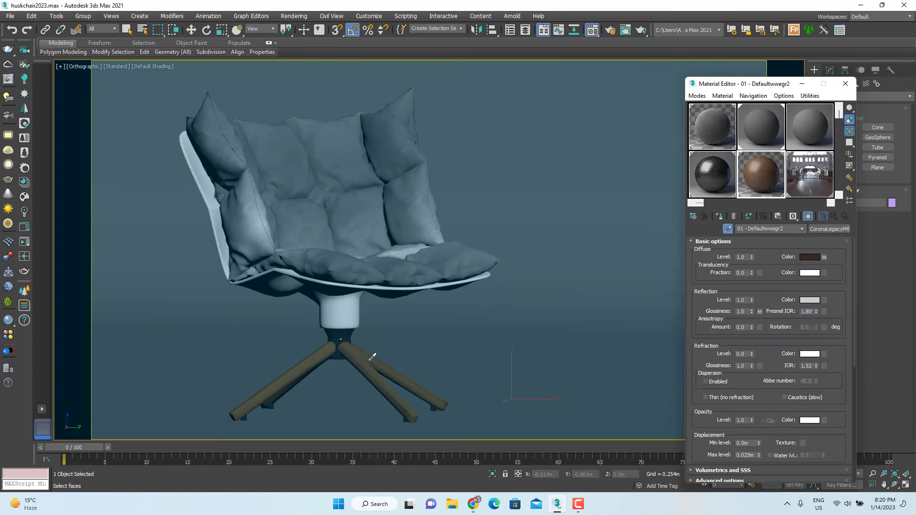
{"action": "left_click", "coordinate": [373, 357]}
{"action": "double_click", "coordinate": [762, 174]}
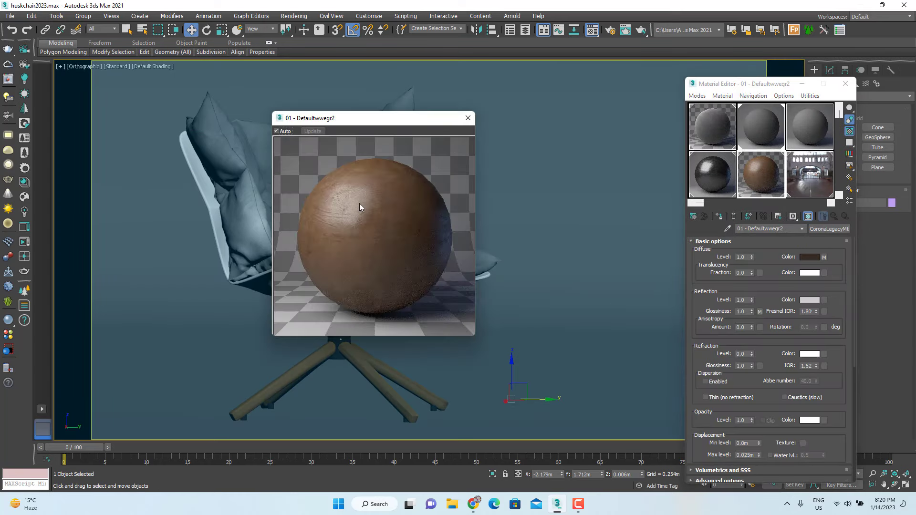
{"action": "left_click", "coordinate": [467, 124]}
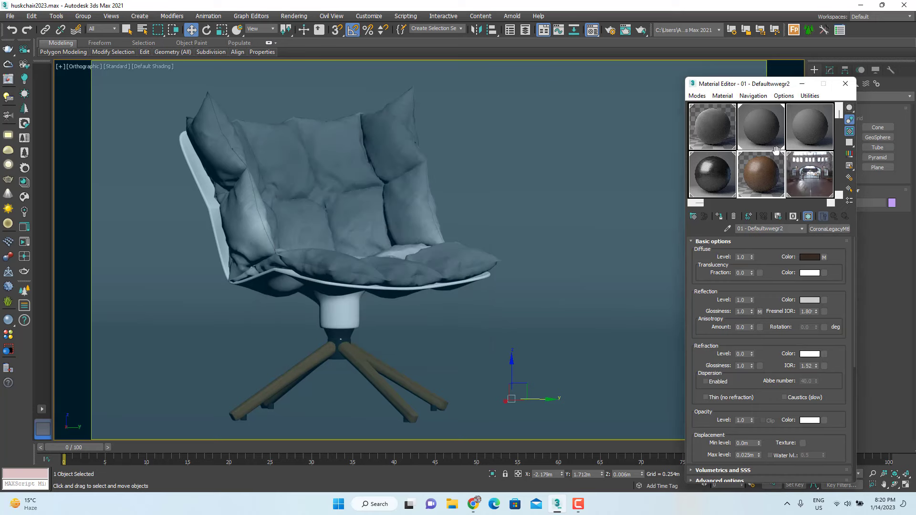
- Sample the black material from the connector above the chair legs, inspect its enlarged preview and rename it "Solid black"
{"action": "left_click", "coordinate": [340, 344]}
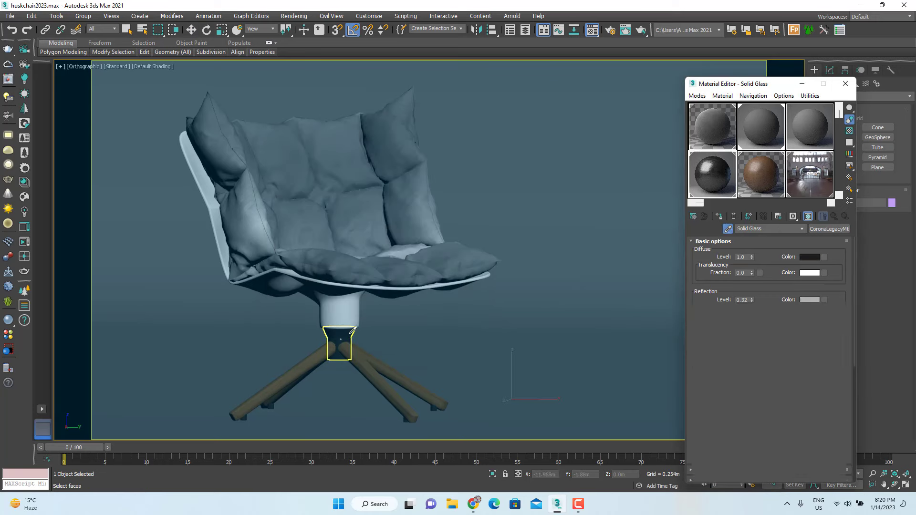
{"action": "double_click", "coordinate": [716, 184]}
{"action": "left_click", "coordinate": [468, 117]}
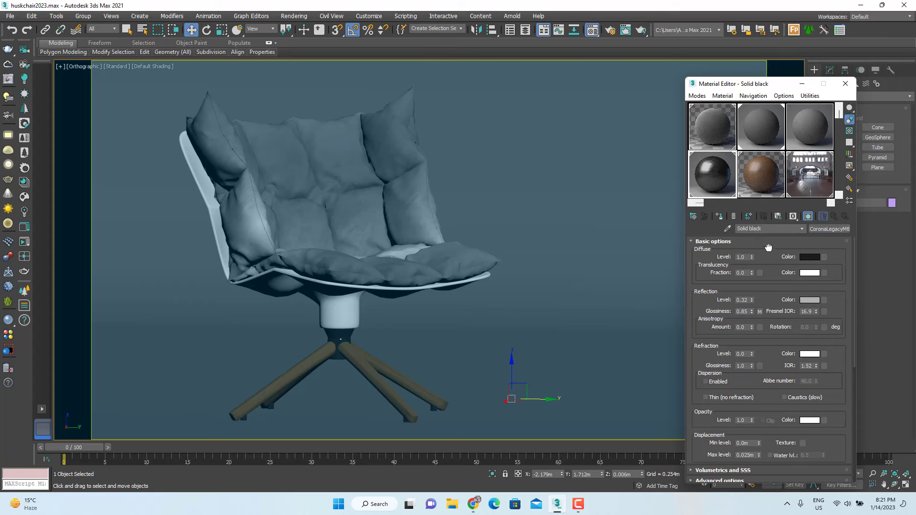
- Inspect the grey cushion fabric material, its Composite diffuse map and its enlarged preview, and close the material editor
{"action": "left_click", "coordinate": [713, 136]}
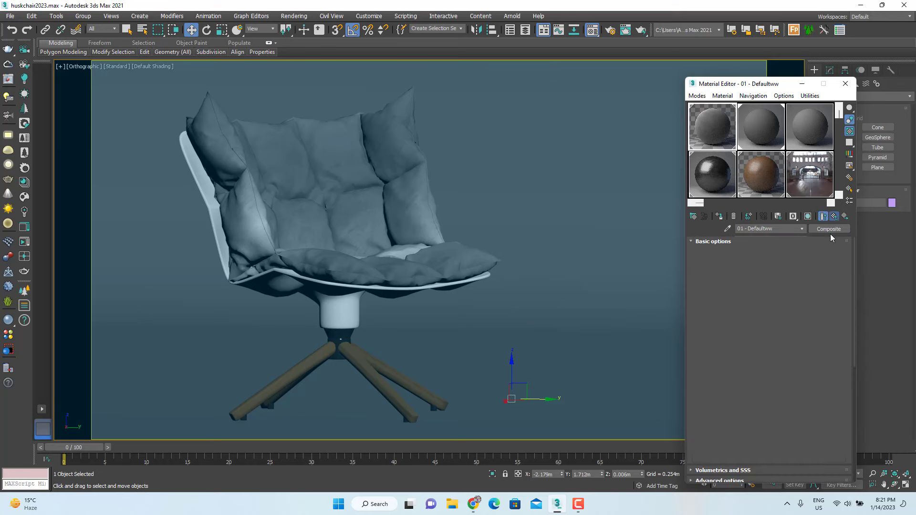
{"action": "double_click", "coordinate": [721, 135]}
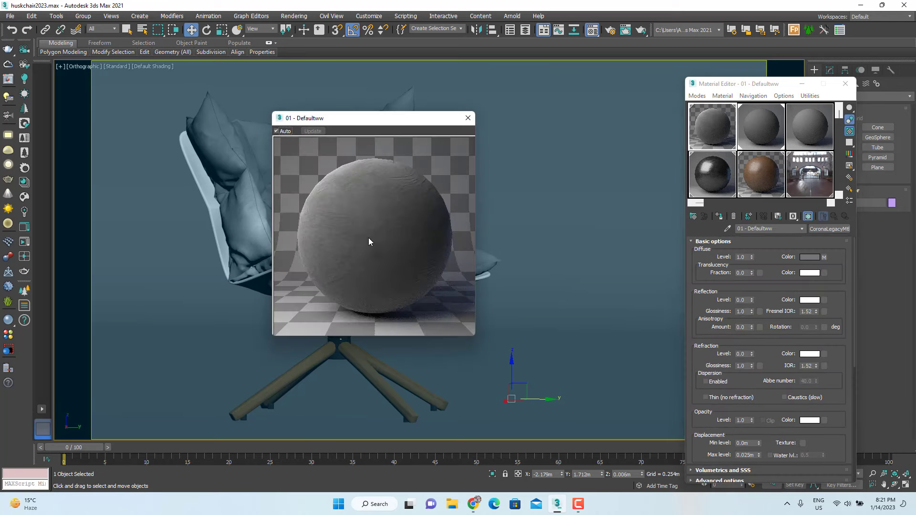
{"action": "left_click", "coordinate": [467, 118]}
{"action": "left_click", "coordinate": [846, 85]}
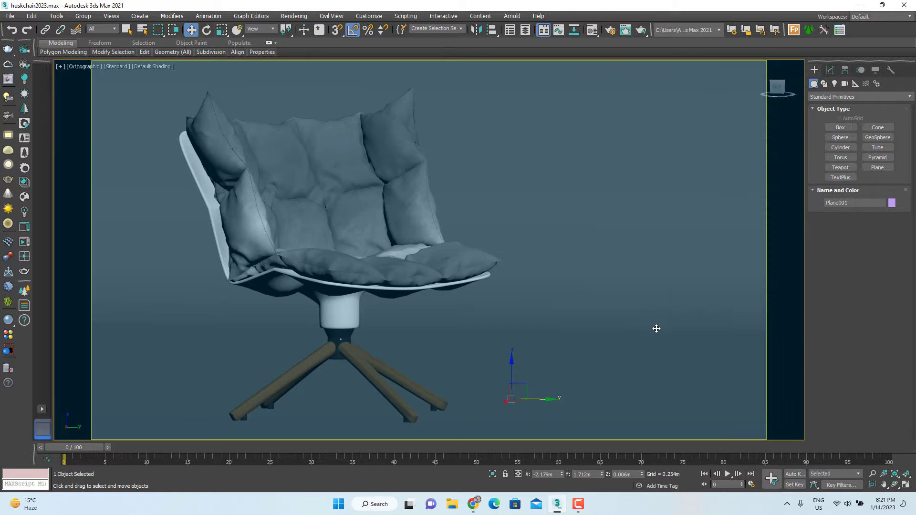
- Render the chair view with Corona and examine the cushions and frame up close in the frame buffer
{"action": "key", "text": "shift+q"}
{"action": "scroll", "coordinate": [474, 233], "scroll_direction": "down", "scroll_amount": 1}
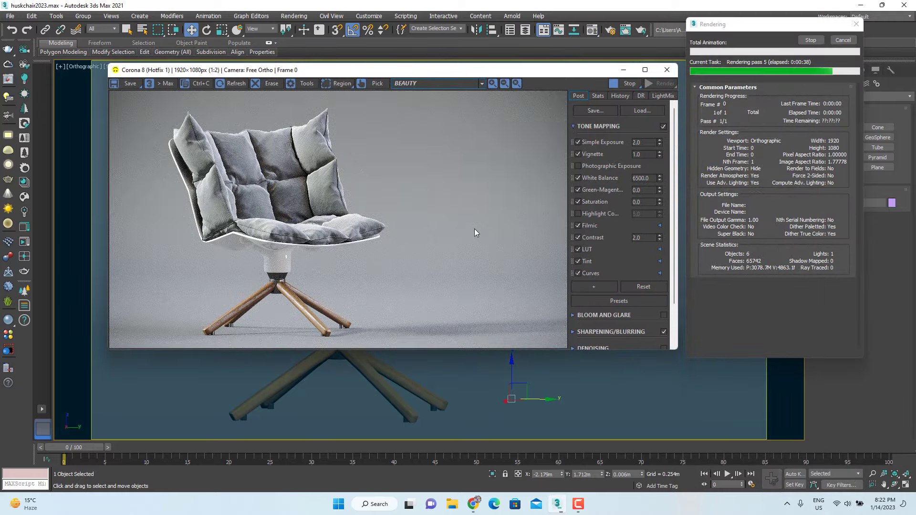
{"action": "scroll", "coordinate": [305, 329], "scroll_direction": "up", "scroll_amount": 2}
{"action": "scroll", "coordinate": [408, 232], "scroll_direction": "down", "scroll_amount": 1}
{"action": "middle_click_drag", "start_coordinate": [324, 115], "coordinate": [316, 272]}
{"action": "scroll", "coordinate": [317, 271], "scroll_direction": "down", "scroll_amount": 1}
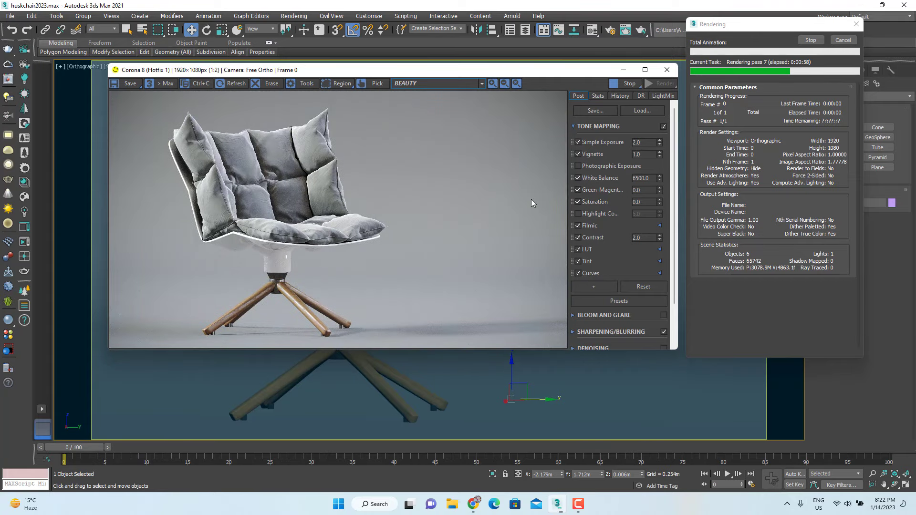